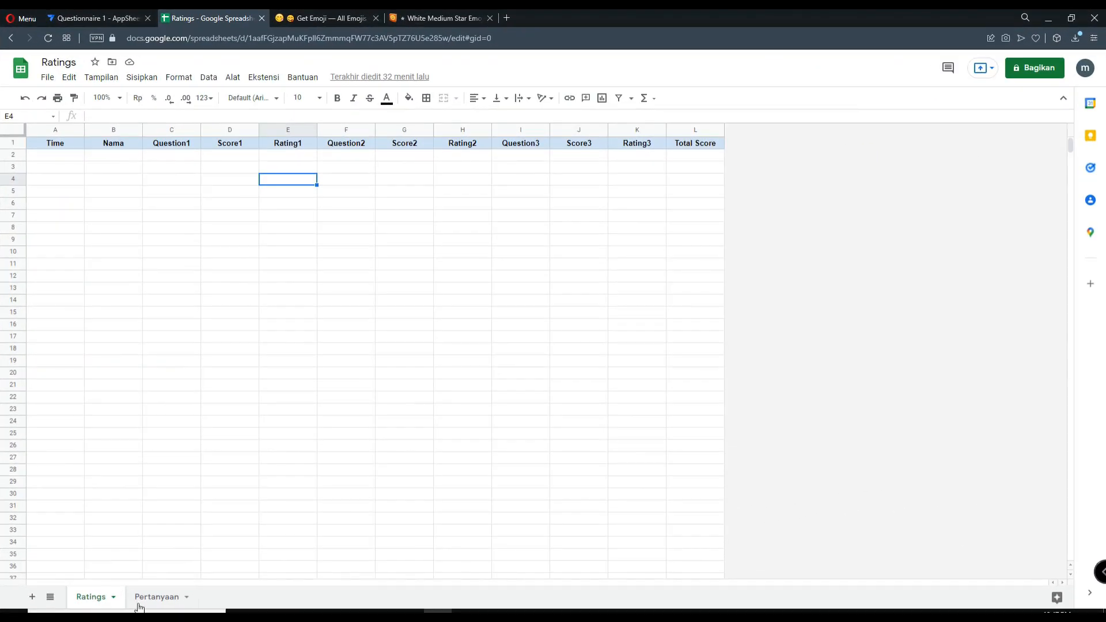
Examine the questions and their score ranges in the Pertanyaan sheet
click(154, 597)
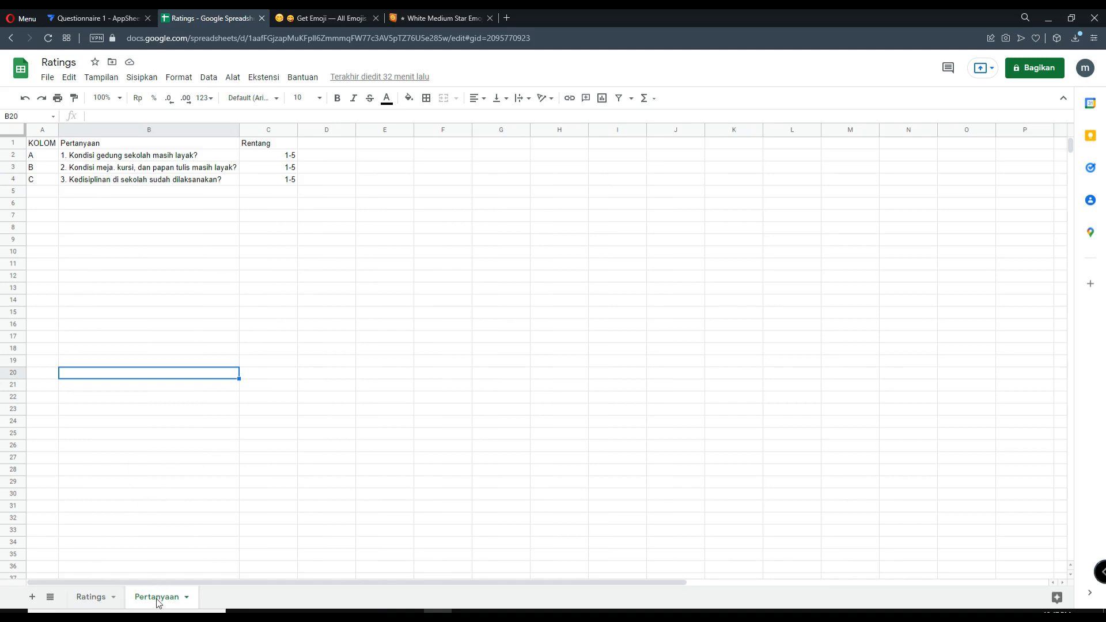
click(173, 130)
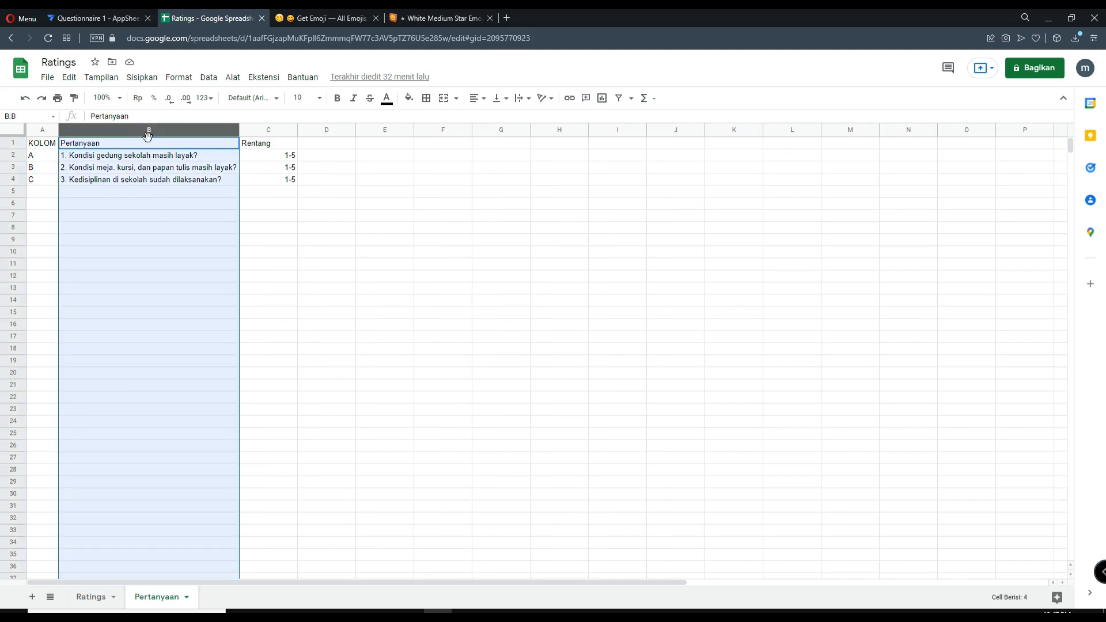
key(Right)
Return to the Ratings sheet and examine its Question, Score and Rating columns
click(91, 597)
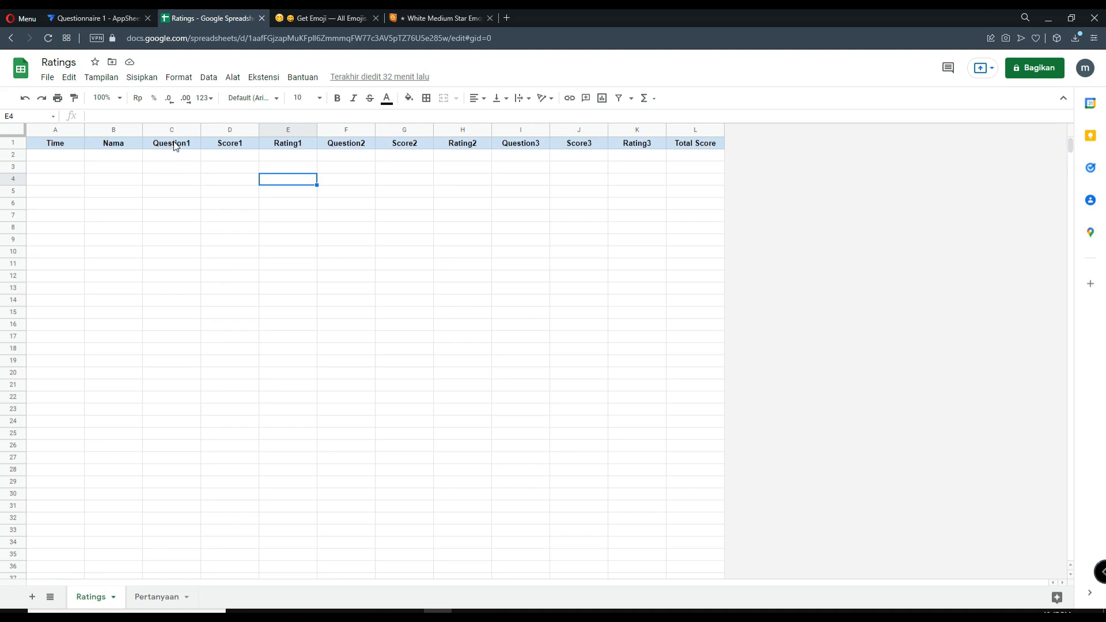
drag(175, 146, 176, 200)
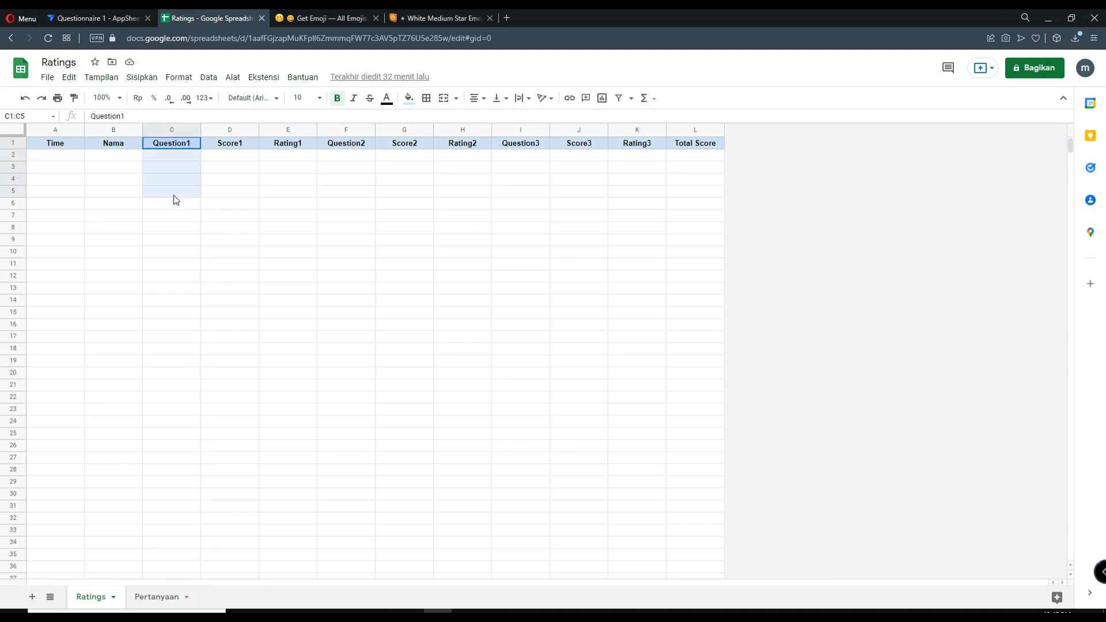
drag(344, 144, 355, 212)
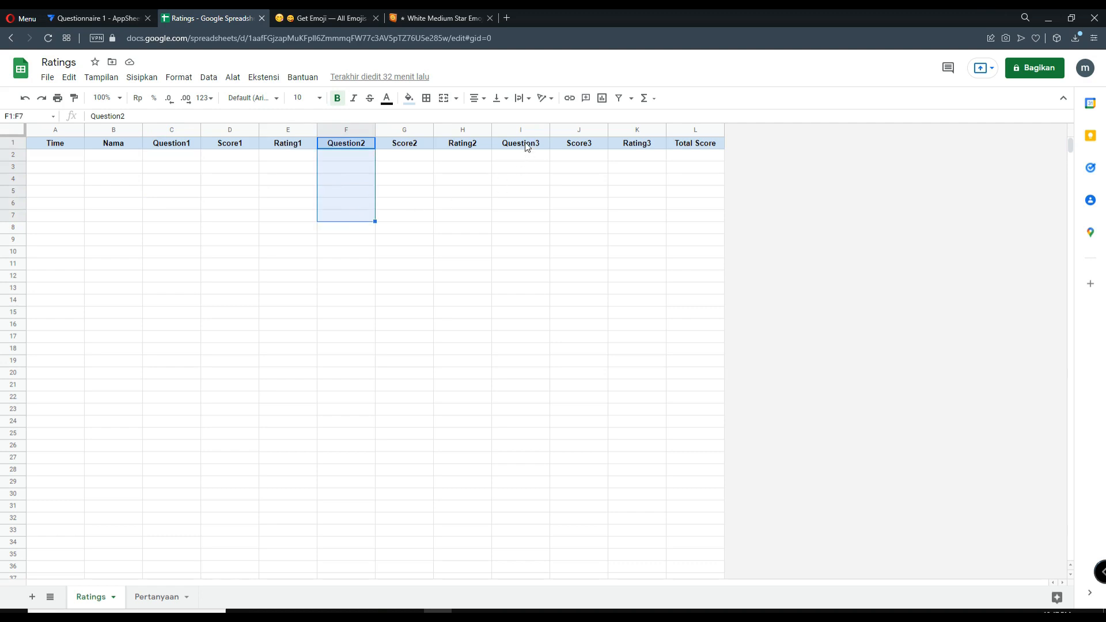
drag(527, 148, 533, 205)
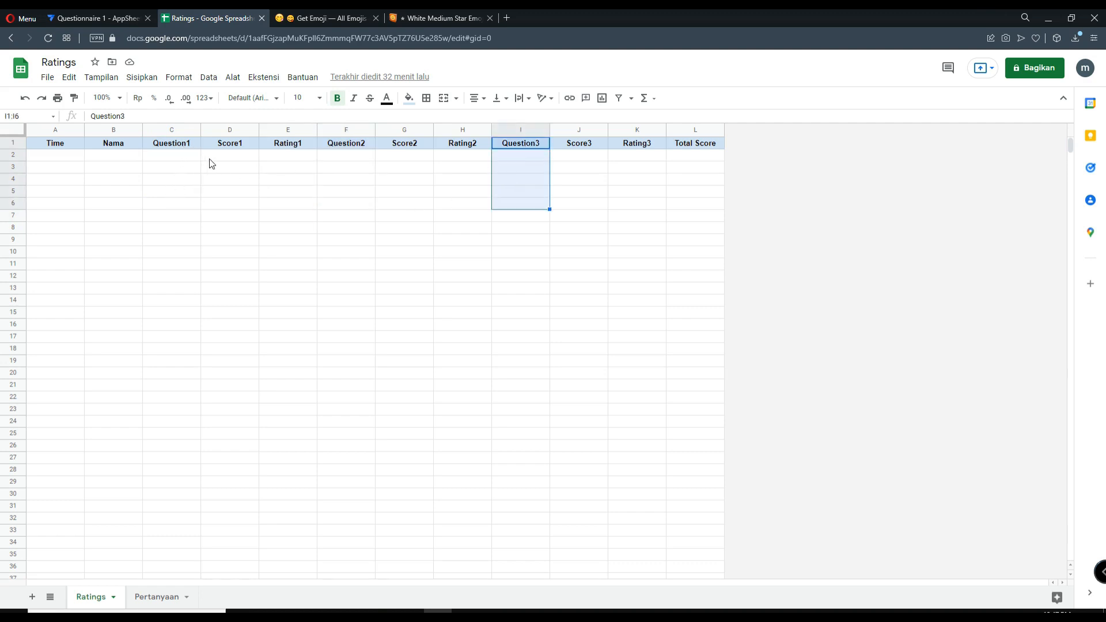
drag(226, 144, 224, 181)
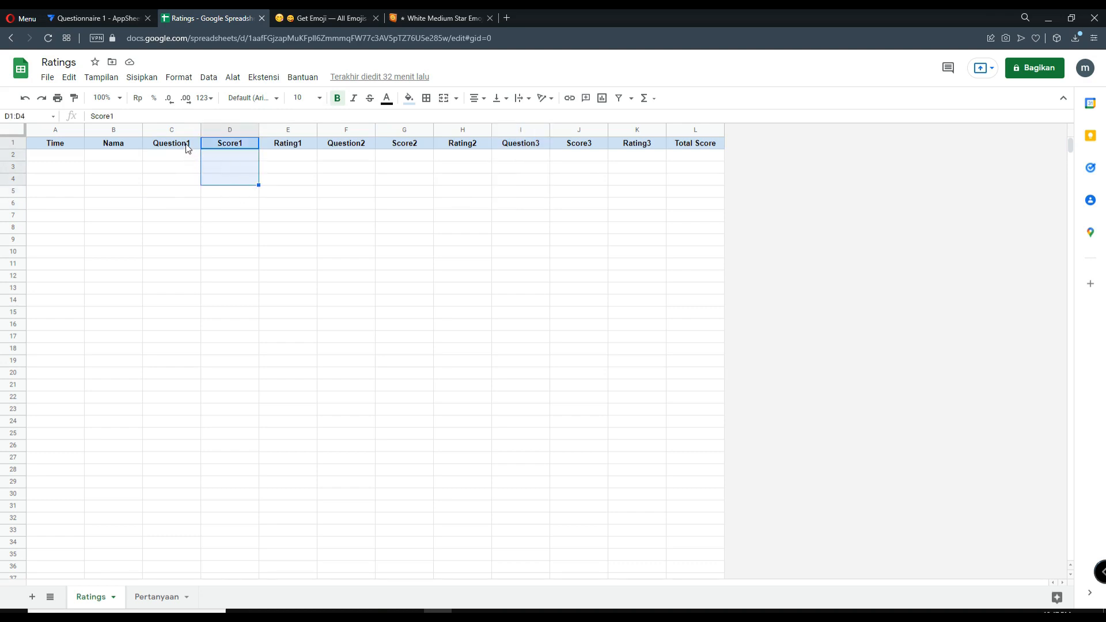
drag(187, 145, 188, 180)
drag(294, 148, 296, 194)
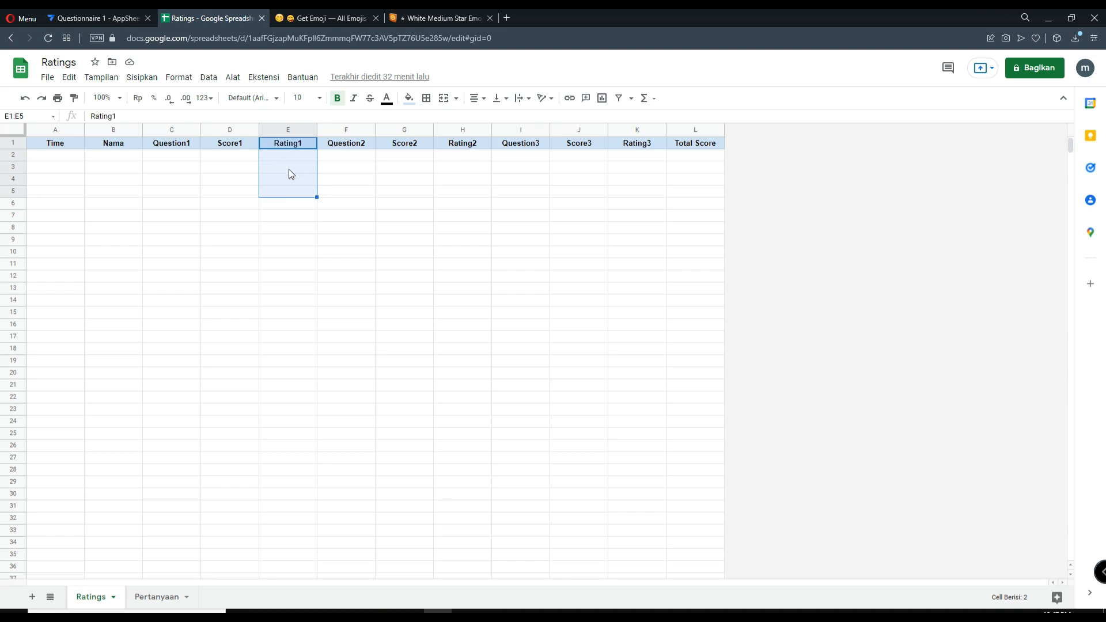
drag(250, 144, 249, 201)
drag(287, 145, 293, 219)
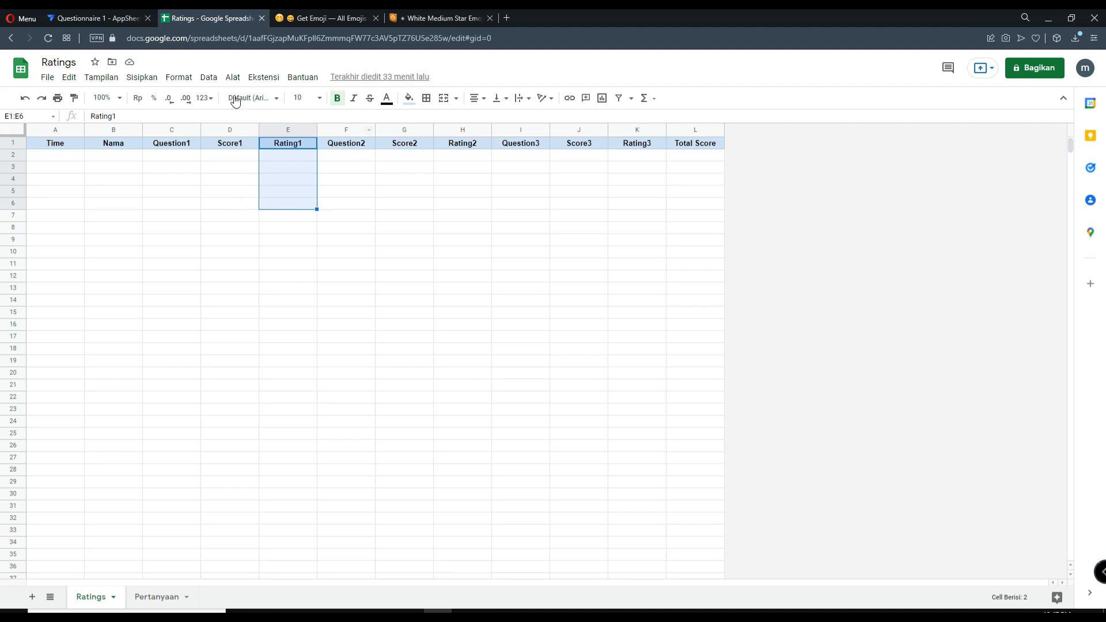
Switch to AppSheet and add the Pertanyaan table from the Ratings spreadsheet to the Questionnaire 1 app
click(102, 12)
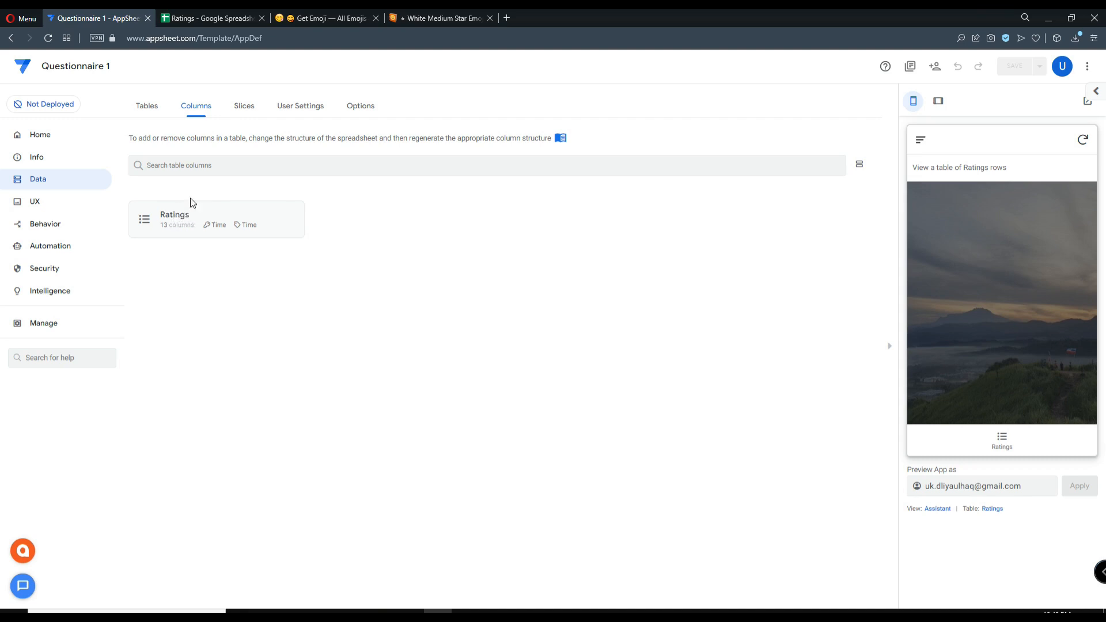
click(145, 107)
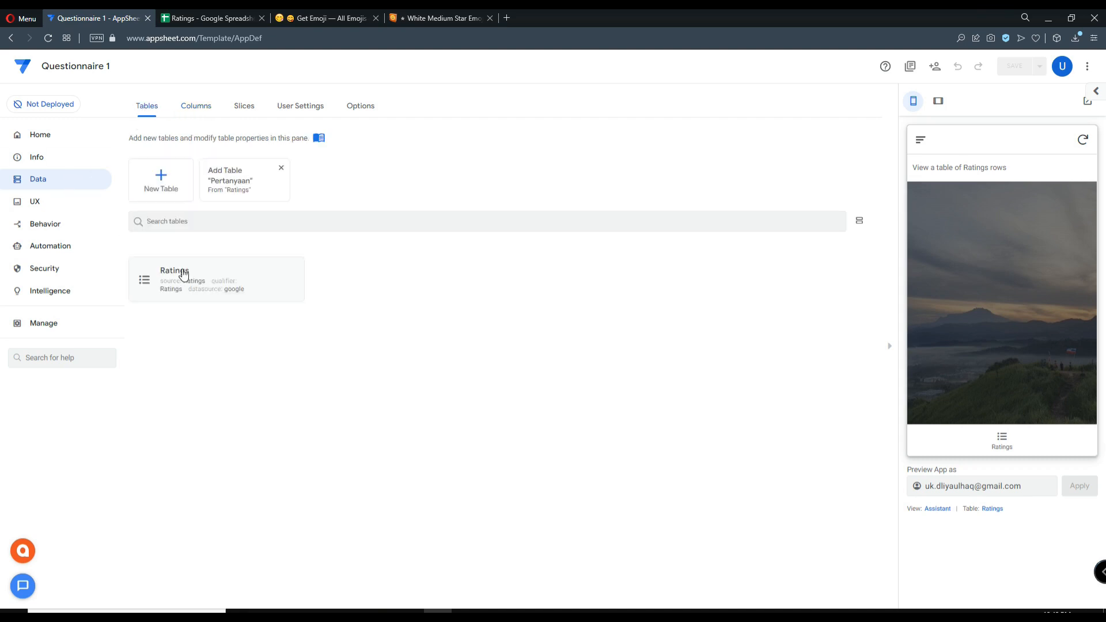
click(227, 185)
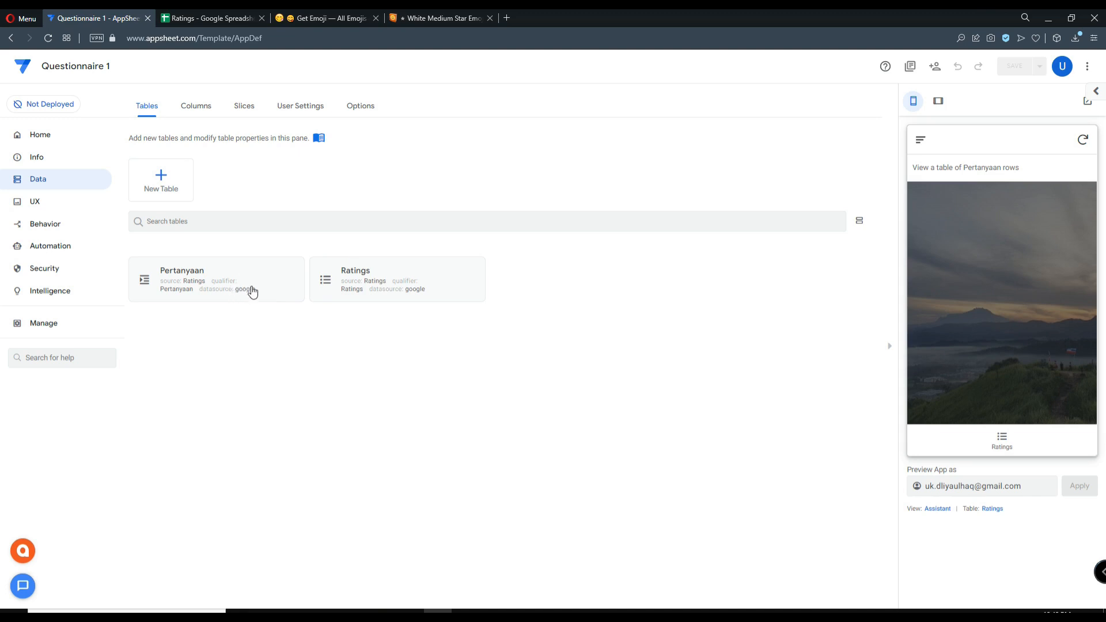
Open the Ratings table's column definitions and set the Score1 column type to Number
click(369, 274)
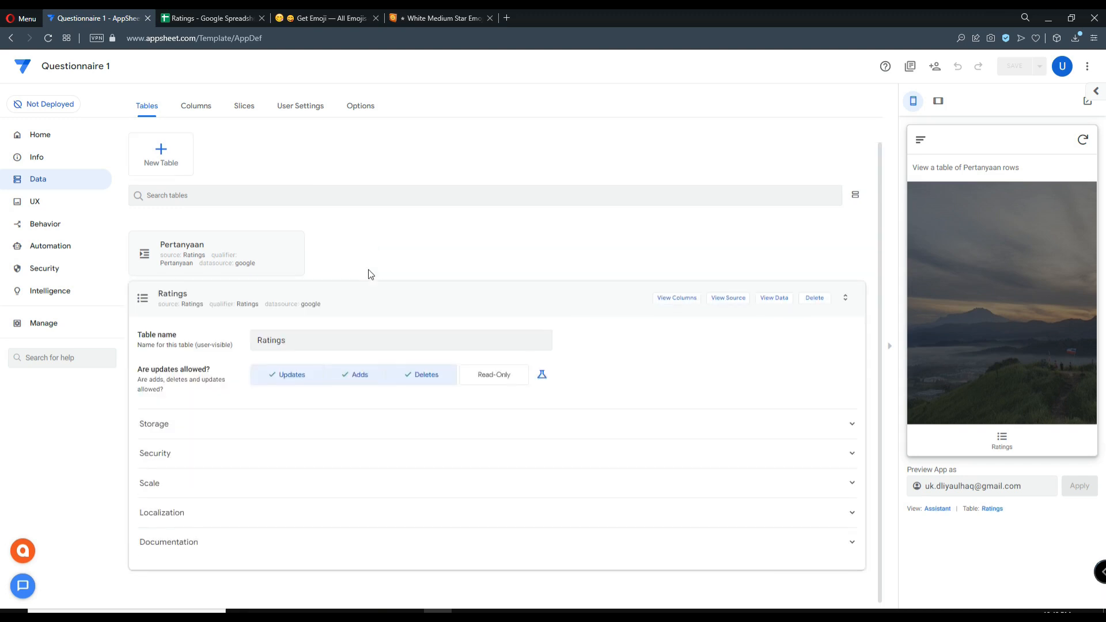
click(663, 300)
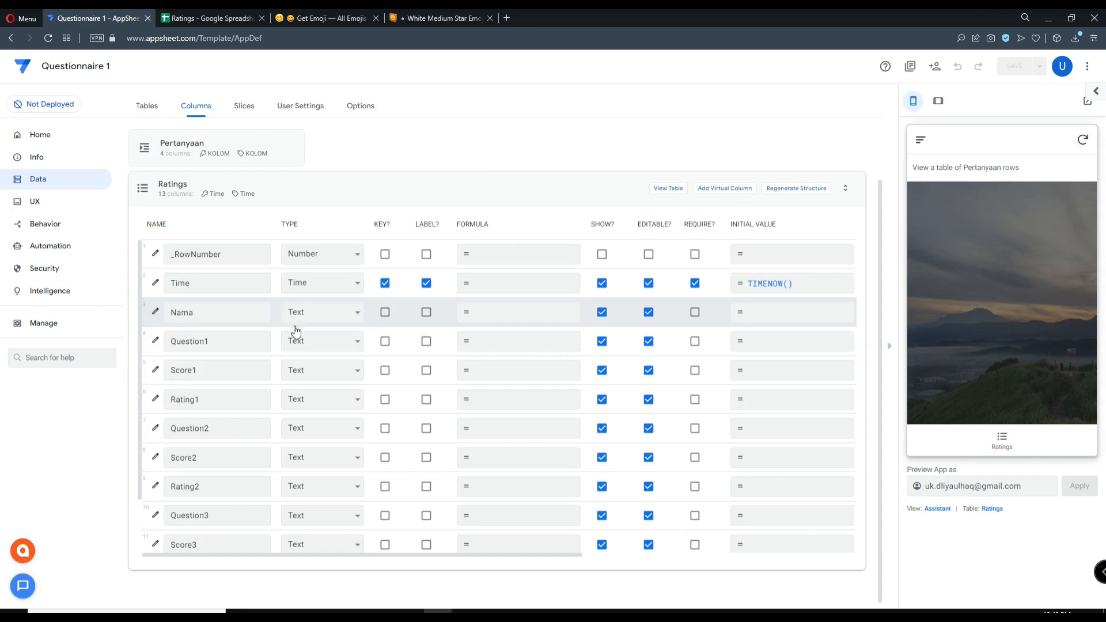
click(302, 371)
scroll(315, 512, down, 2)
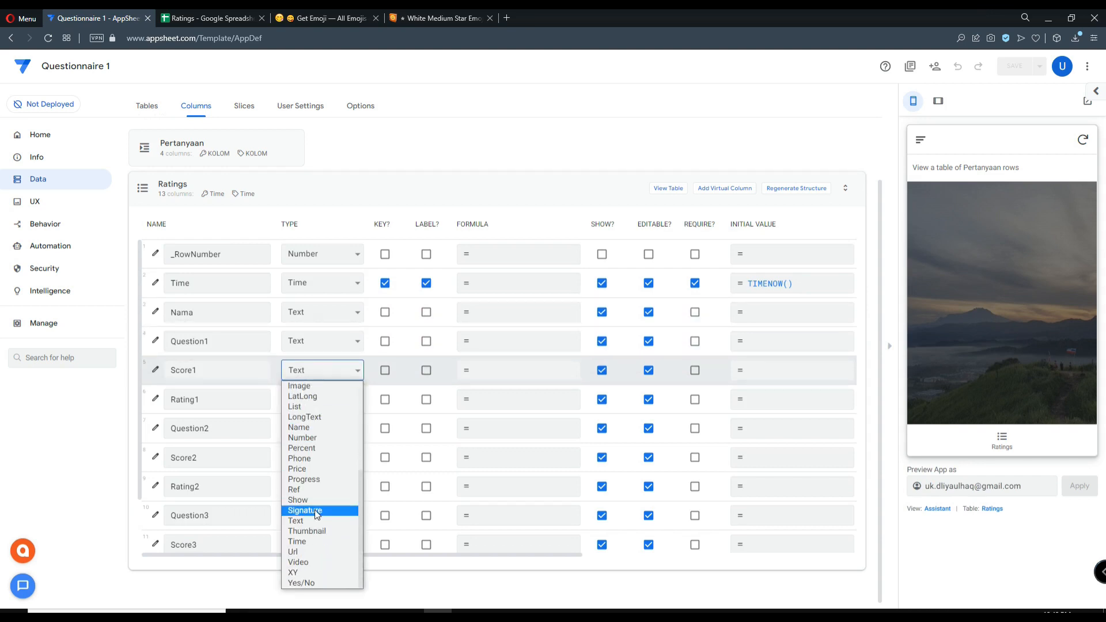
click(319, 442)
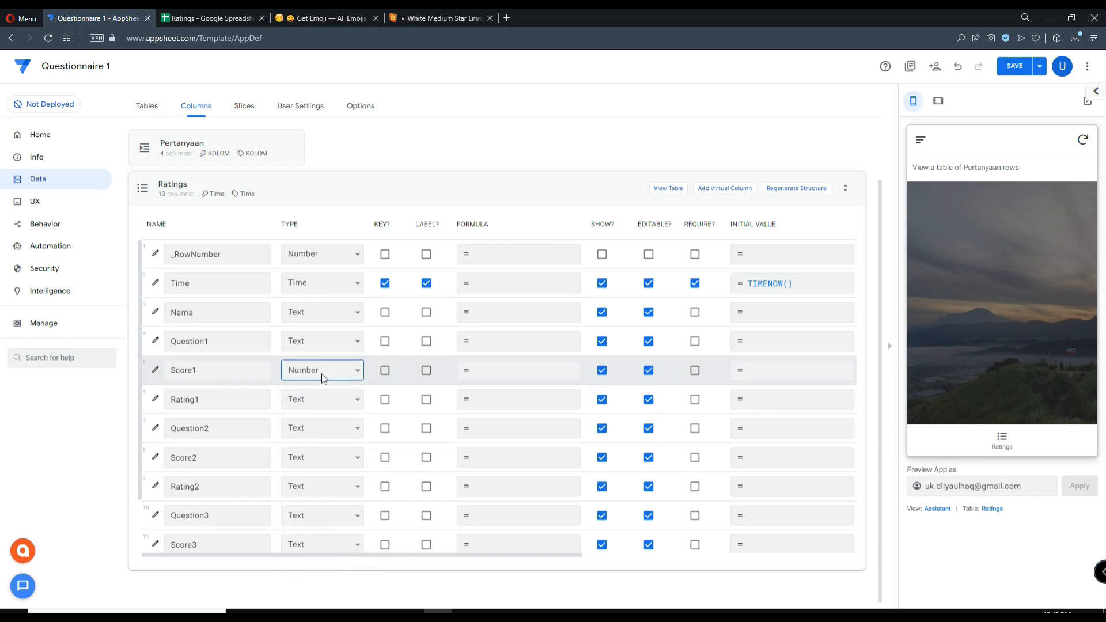
Set the types of the Question2 and Question3 columns in the Ratings table to Number
click(320, 430)
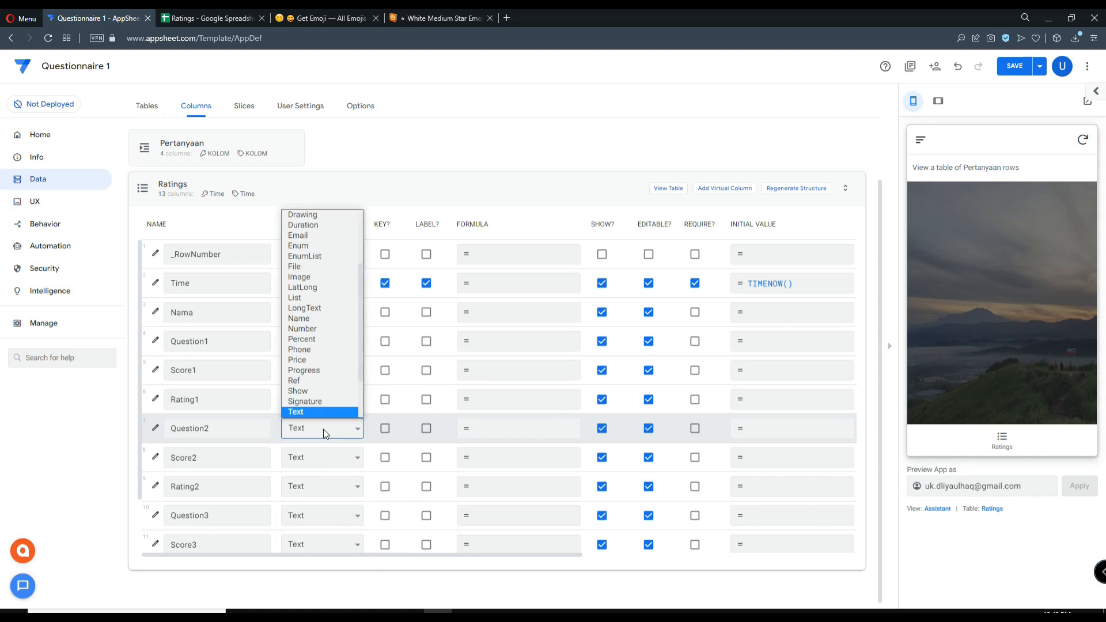
scroll(311, 323, down, 2)
click(310, 268)
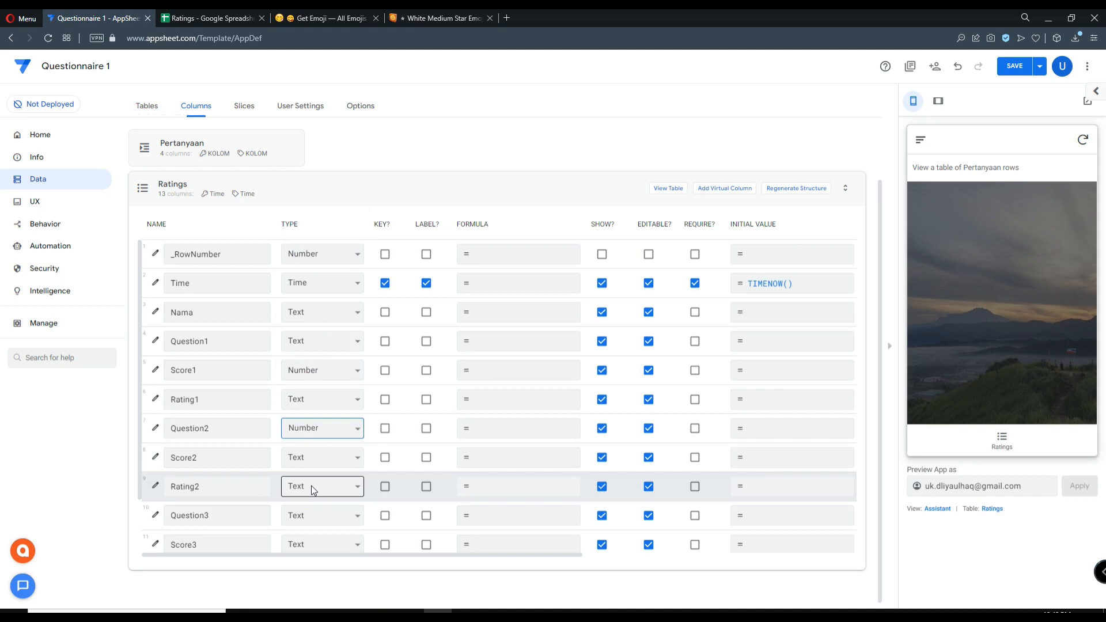
click(309, 524)
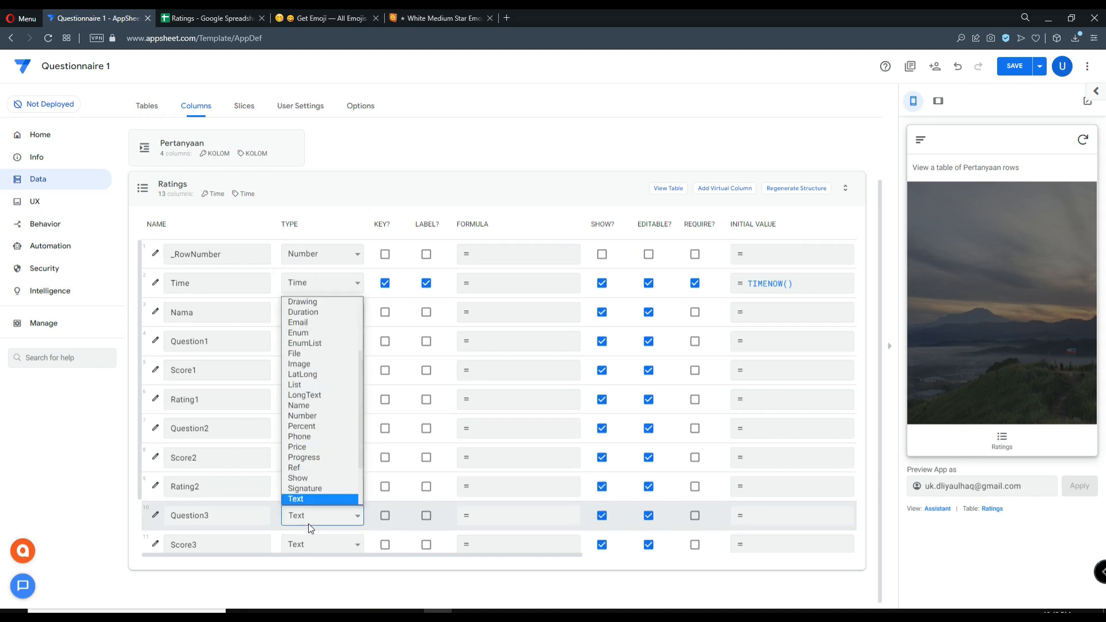
click(313, 418)
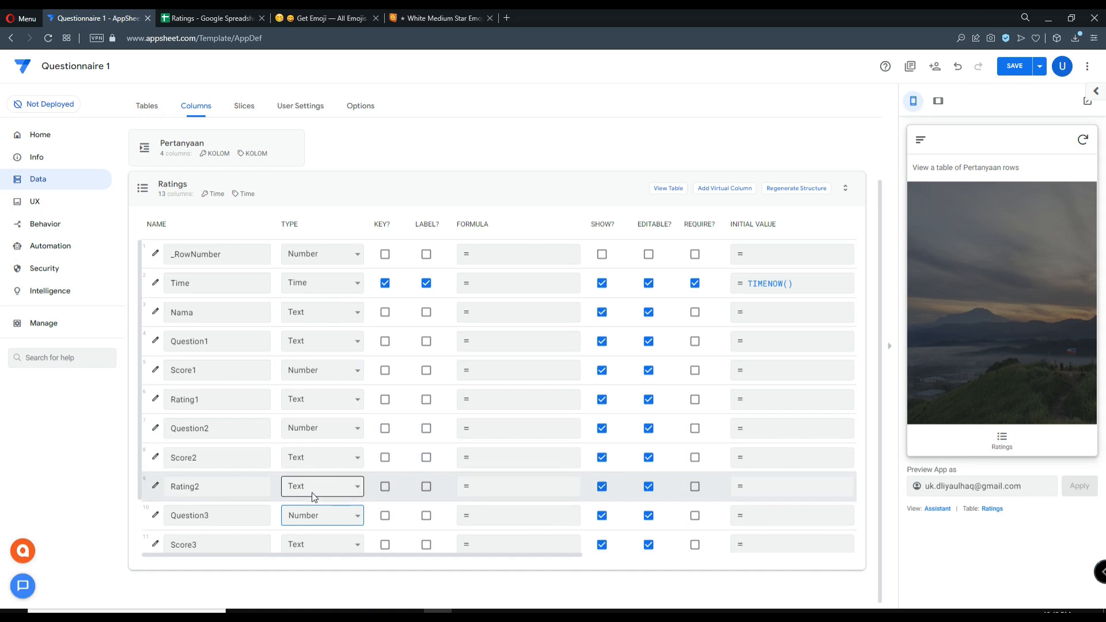
Configure Score1 with the Range display mode, maximum value 5 and minimum value 1, and save the app
scroll(312, 493, down, 1)
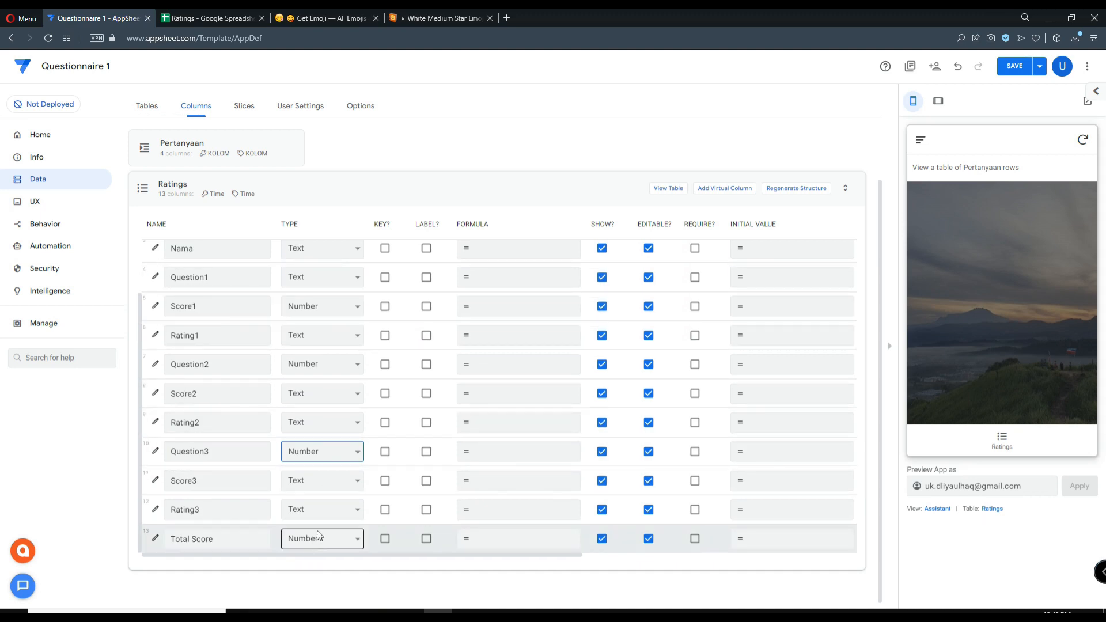
scroll(318, 524, up, 2)
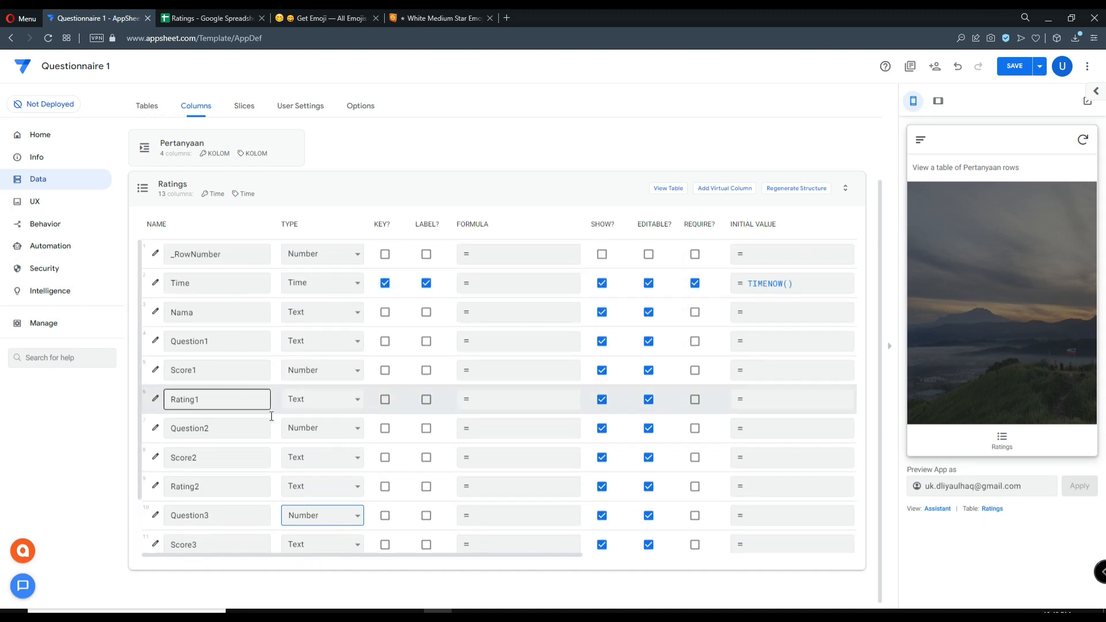
click(155, 371)
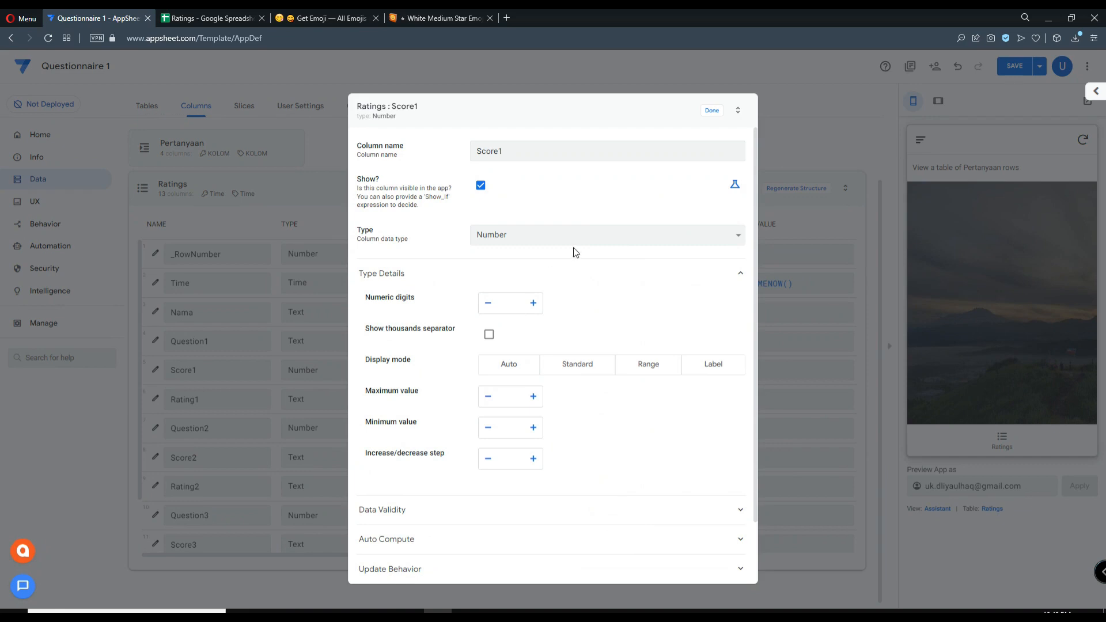
click(643, 371)
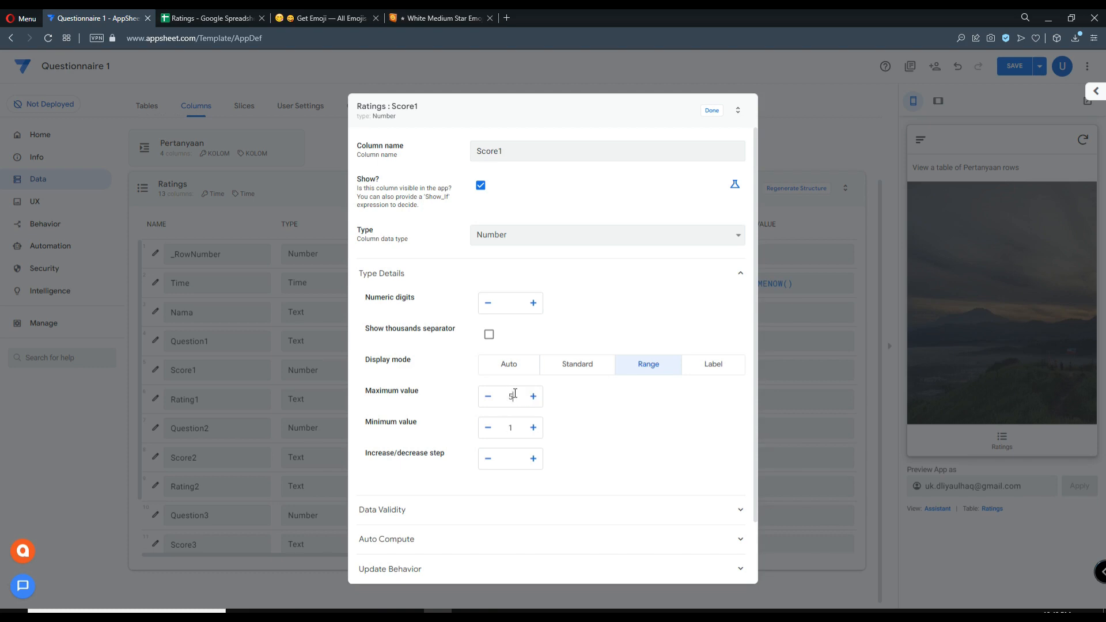
click(712, 110)
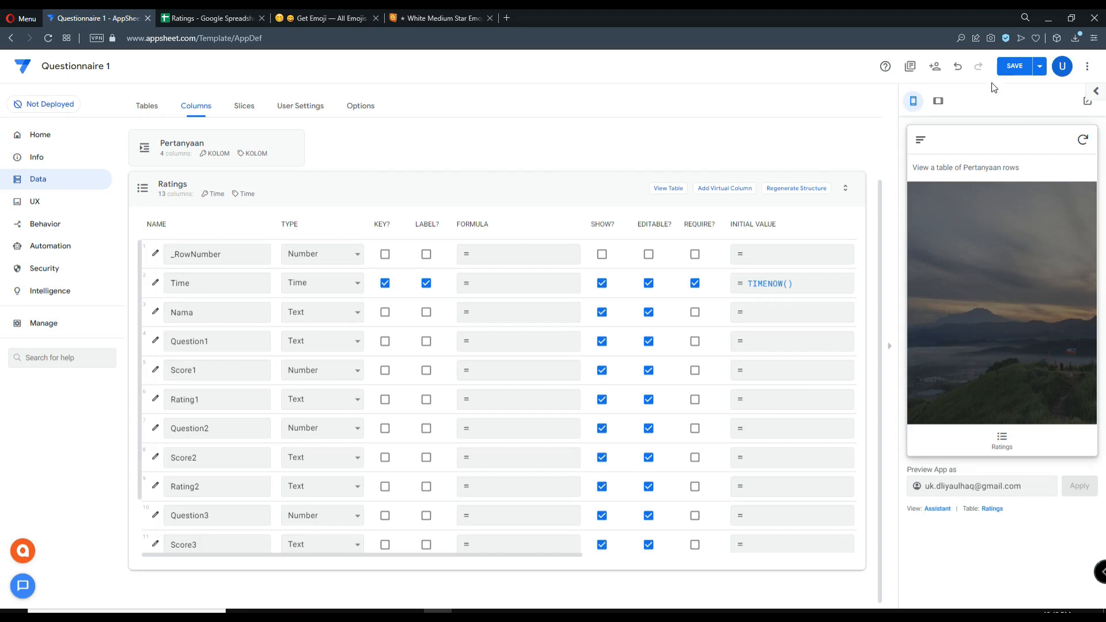
click(1012, 72)
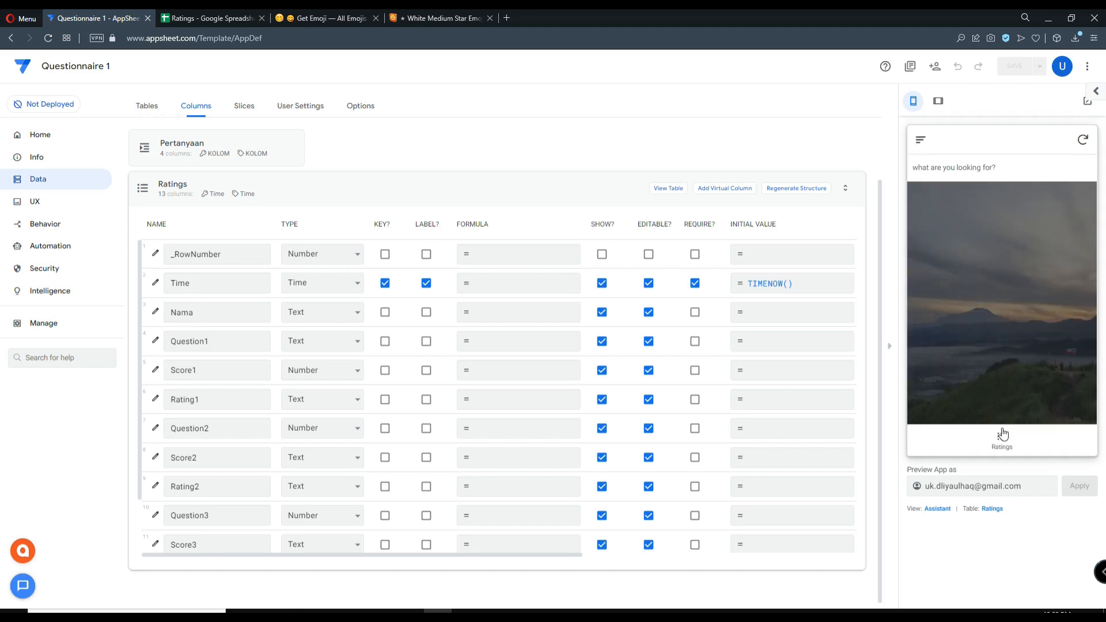
Test the Score1 slider in a new Ratings form in the app preview by moving it from 1 to 5
click(1003, 433)
click(1072, 403)
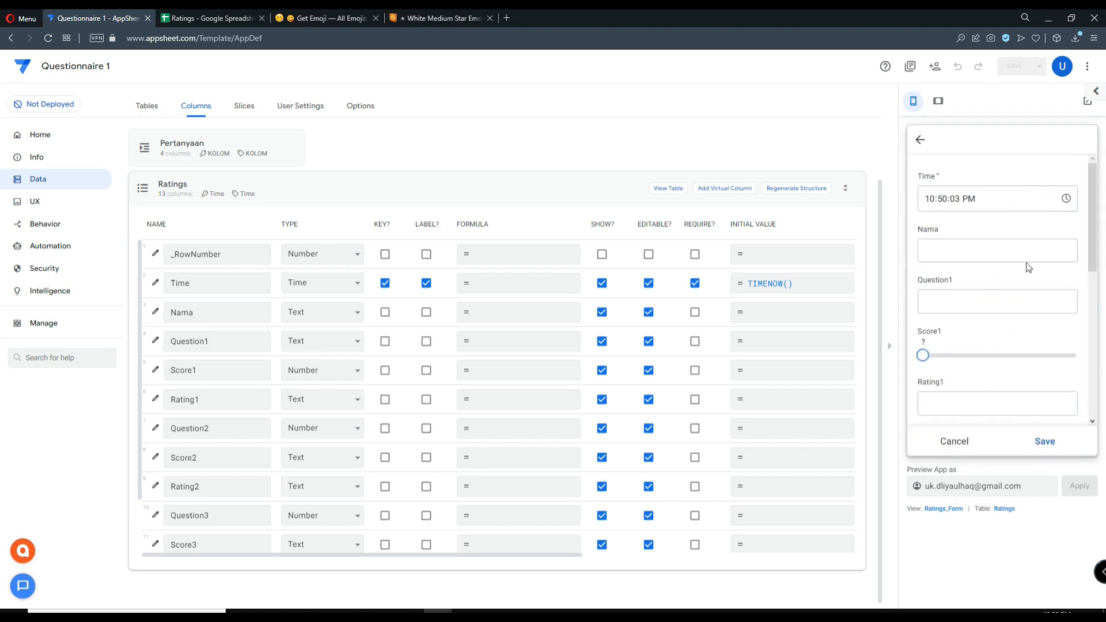
scroll(974, 294, down, 1)
click(925, 298)
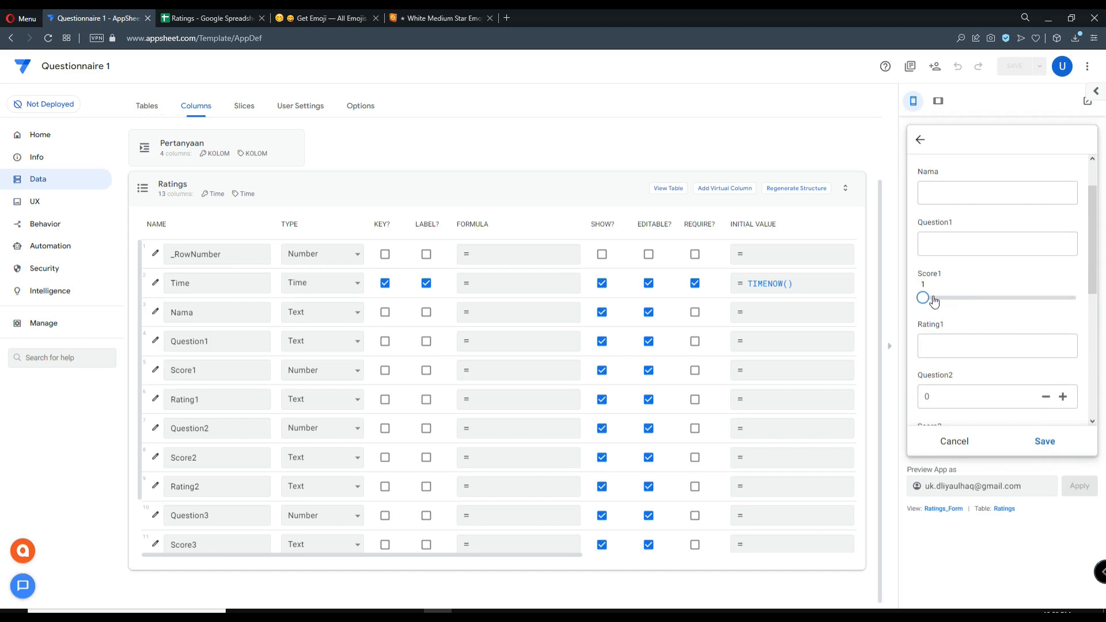
drag(922, 300, 1075, 305)
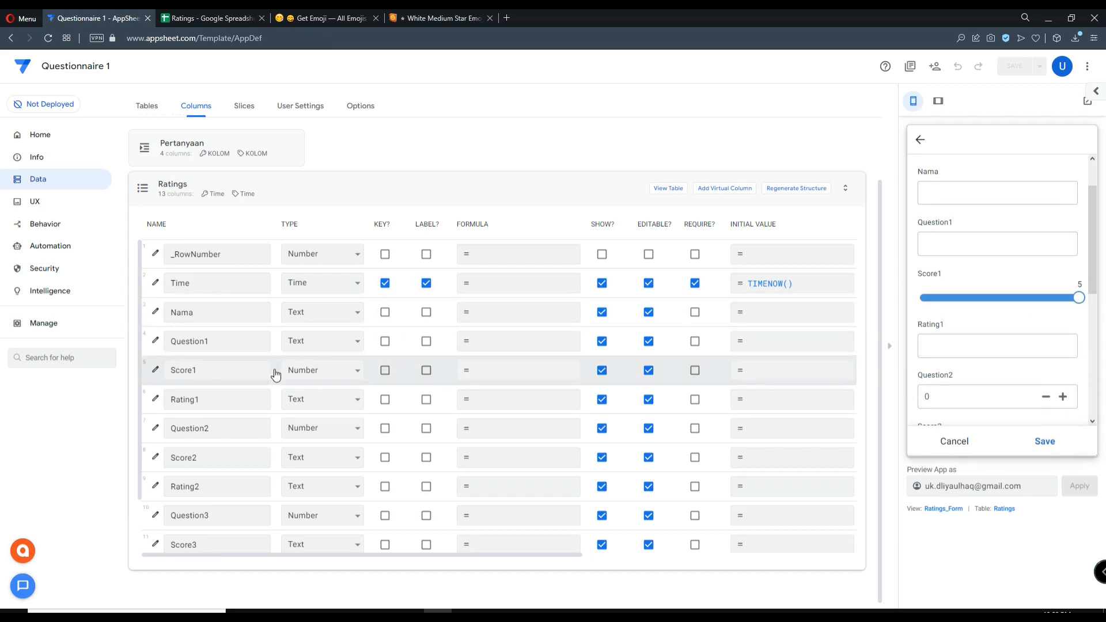
click(155, 458)
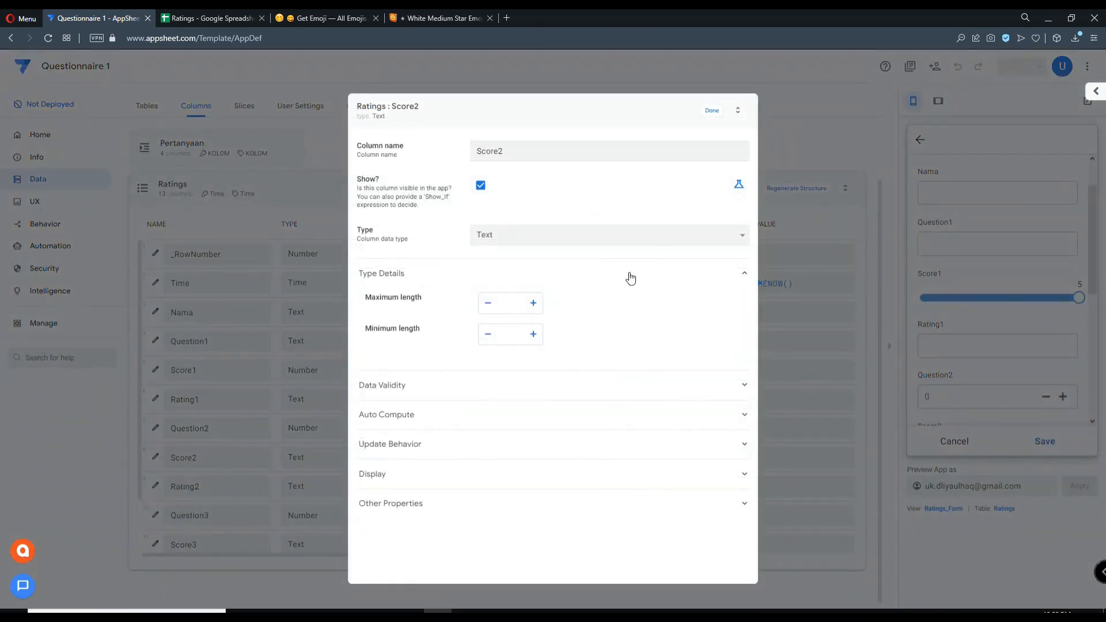
click(633, 241)
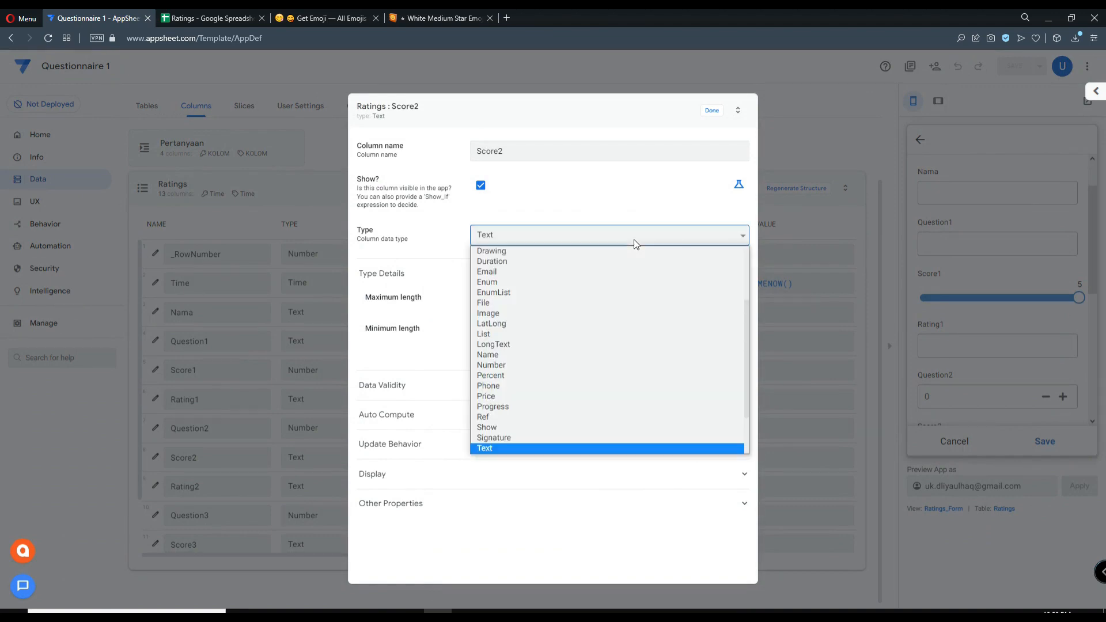
click(712, 111)
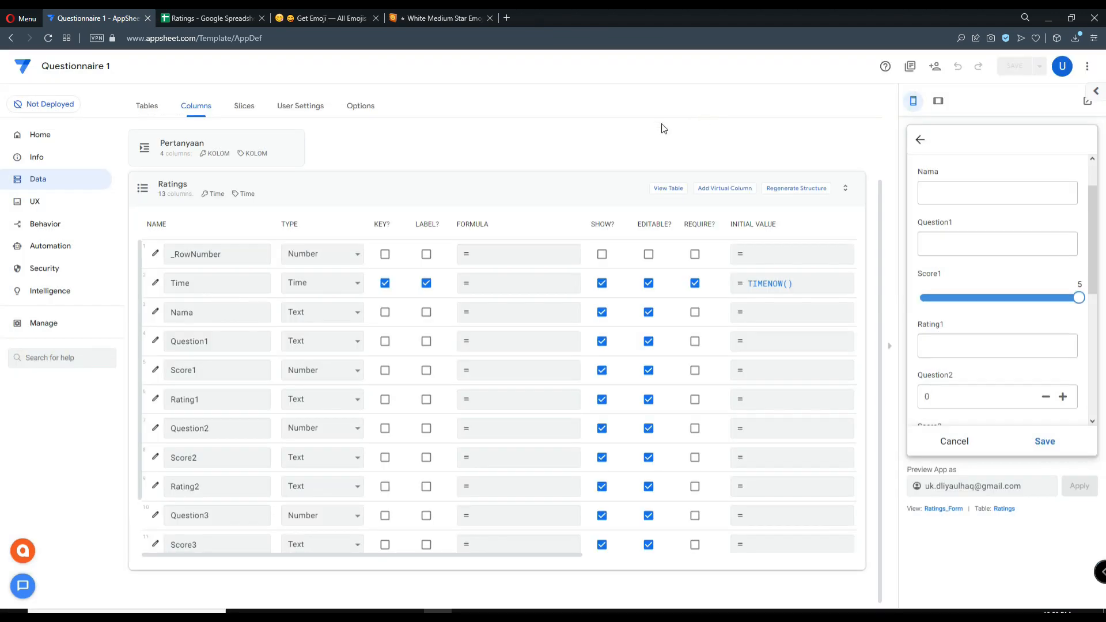
Set the Question2 column type to Text and the Score2 column type to Number
click(320, 433)
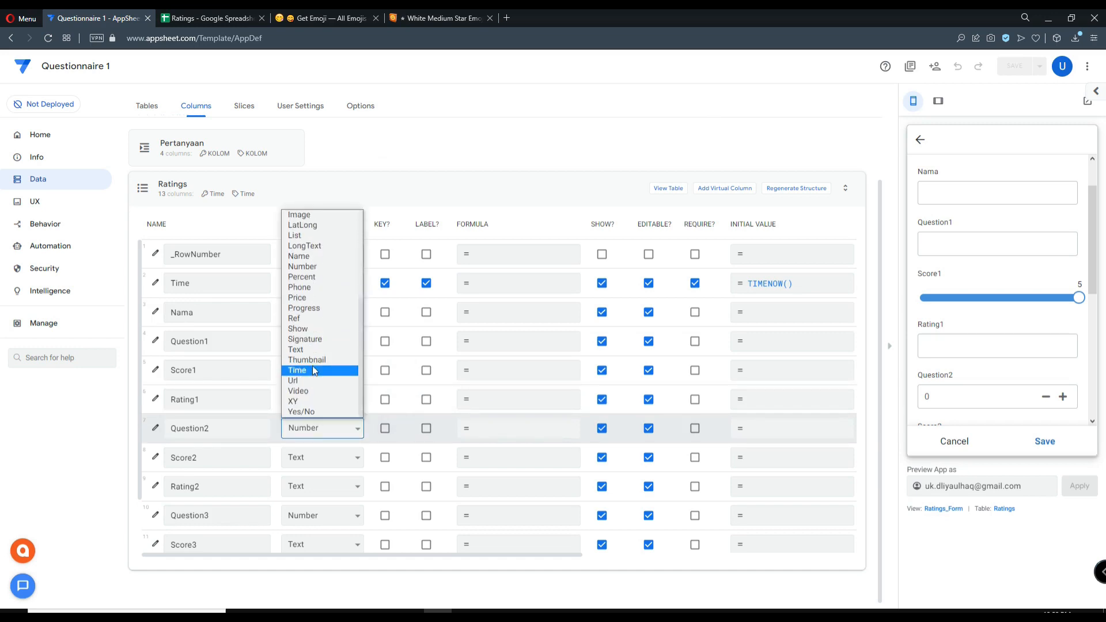
click(305, 350)
click(306, 459)
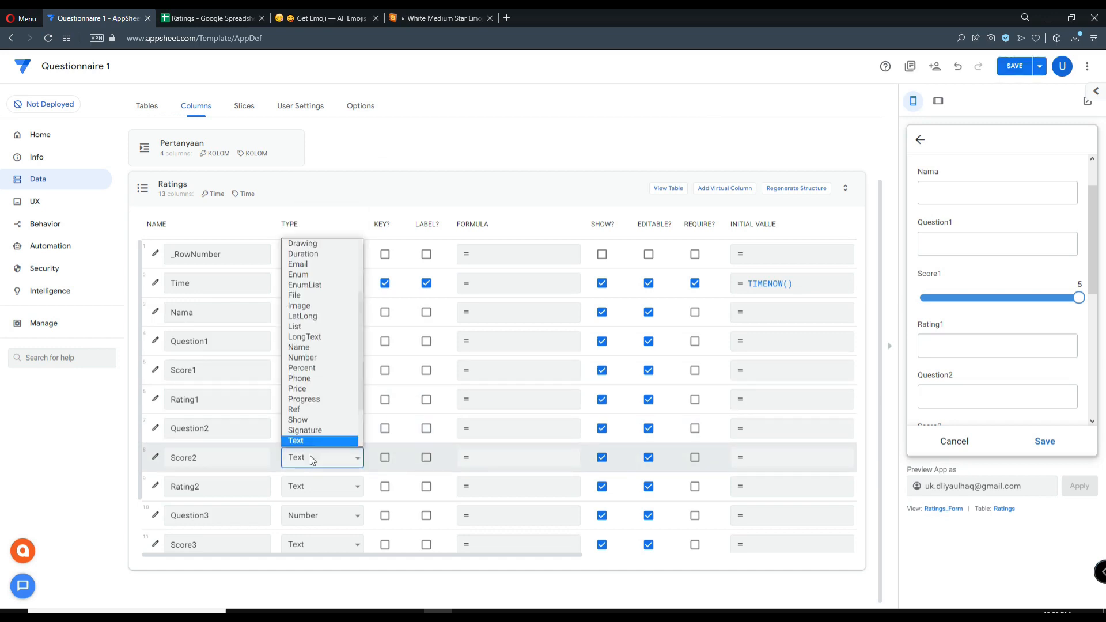
click(317, 356)
Configure the Score2 column in the Ratings table with the Range display mode and a maximum value of 5
click(155, 457)
click(643, 372)
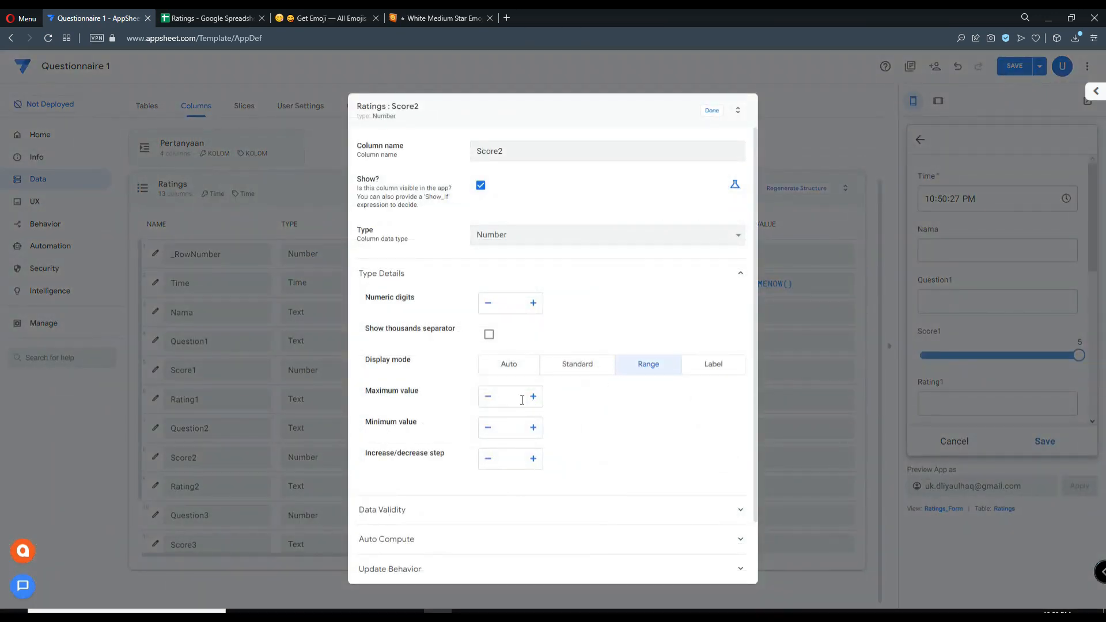
click(519, 397)
text(5)
click(712, 110)
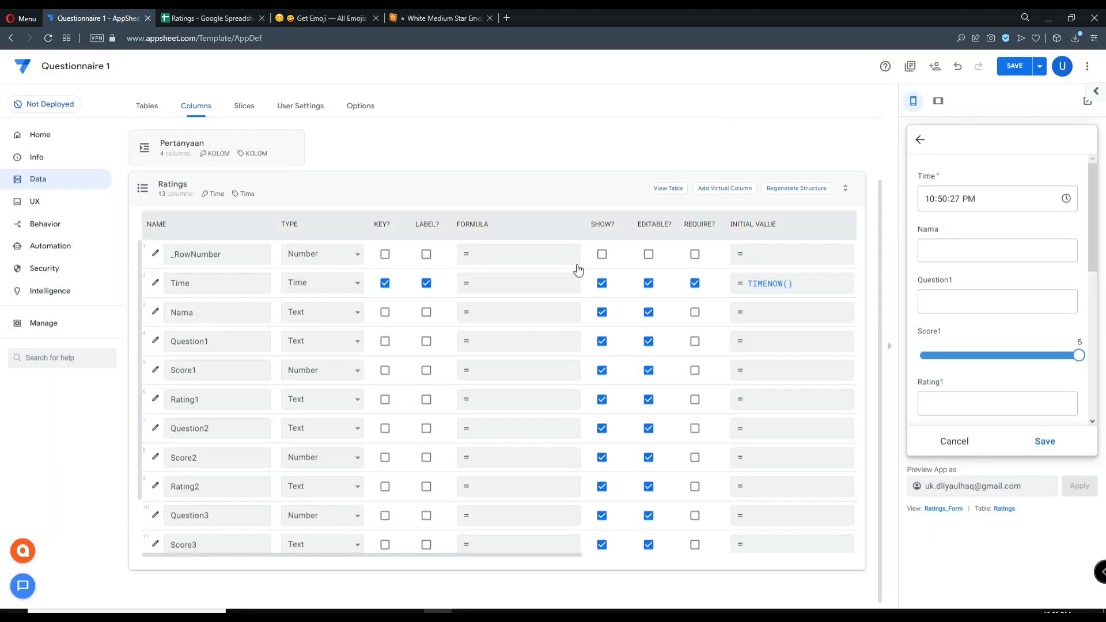
Configure the Question3 column with the Range display mode and maximum value 5, checking it in the form preview
scroll(300, 493, down, 1)
click(155, 451)
click(638, 373)
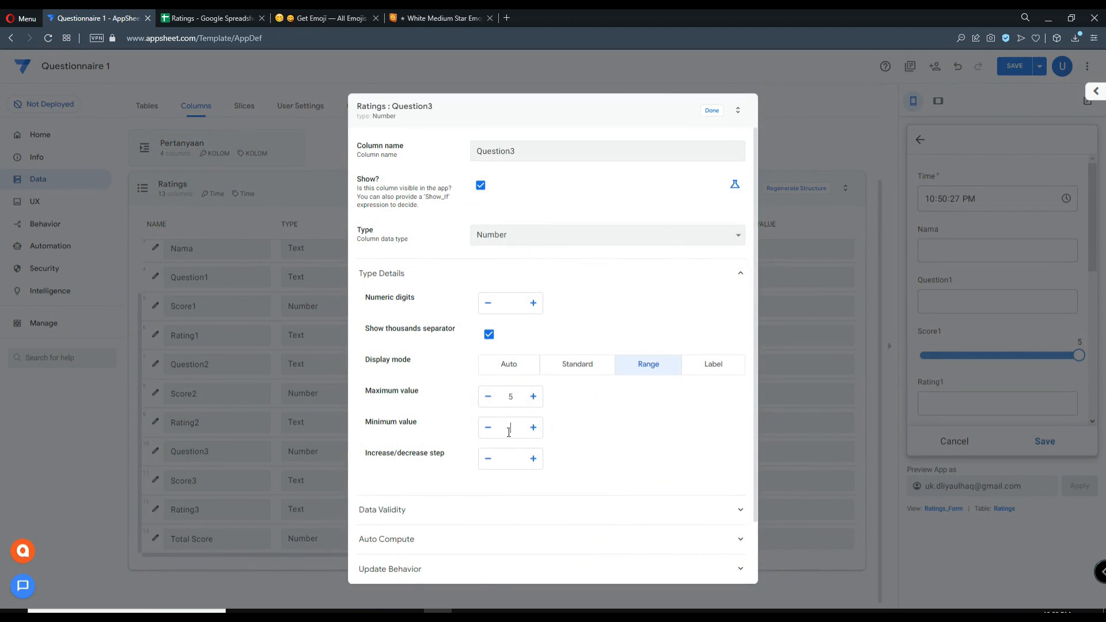
click(712, 110)
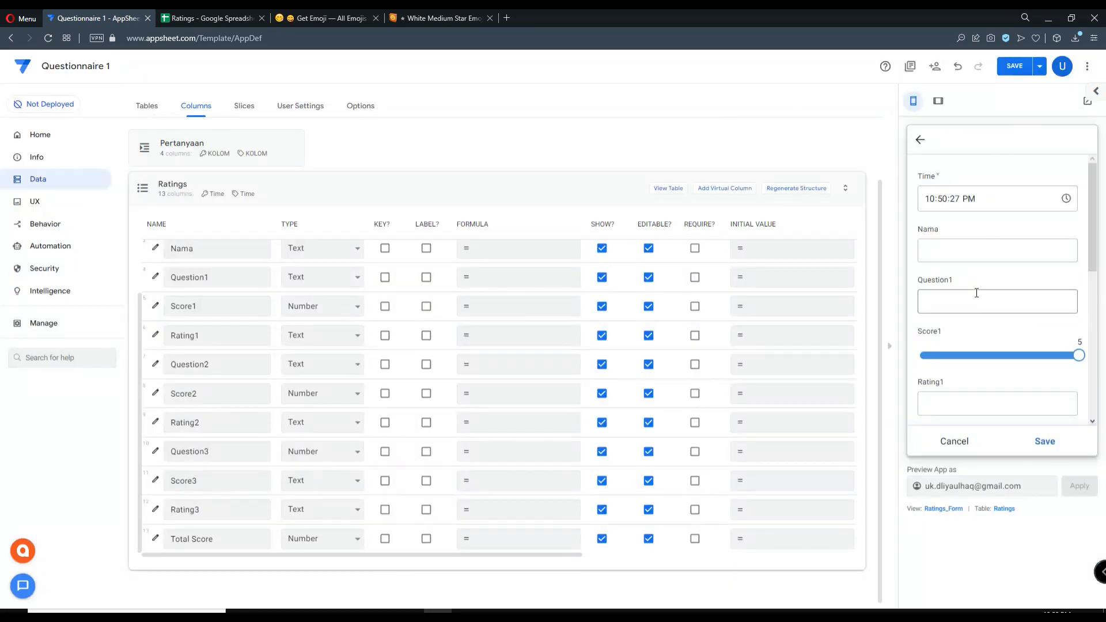
scroll(977, 293, down, 5)
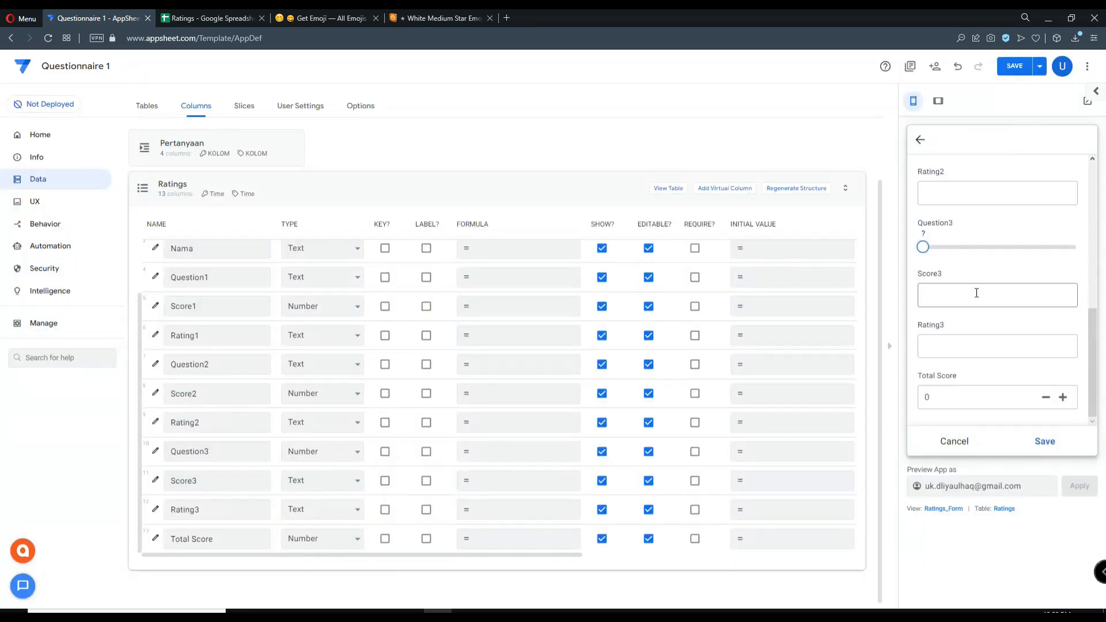
Set the Question3 column type to Text and check its column settings
click(344, 448)
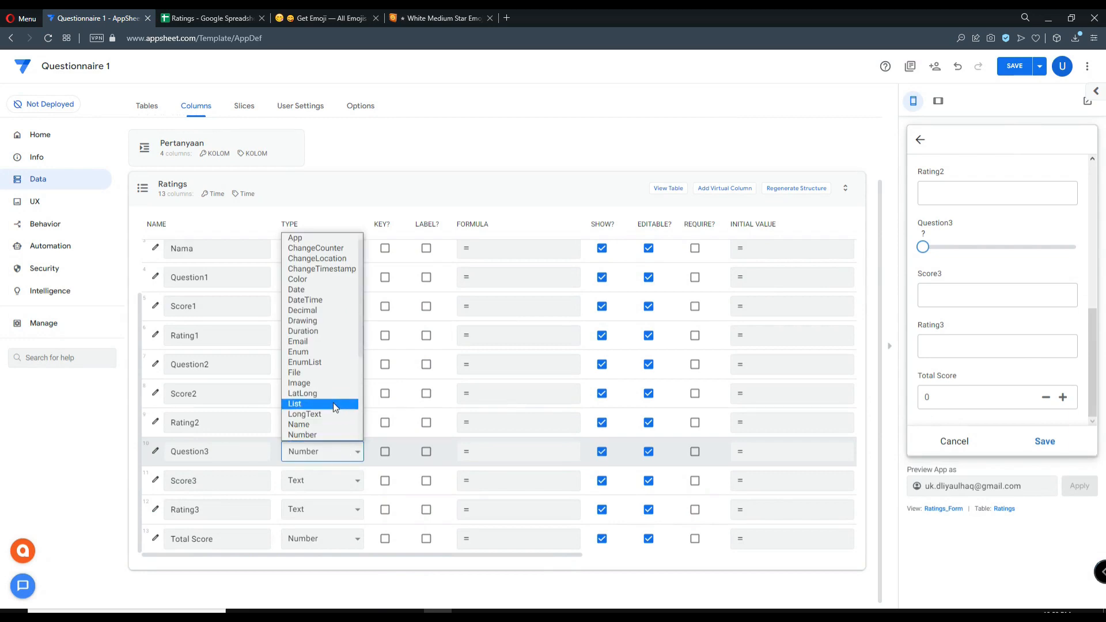
scroll(327, 359, down, 3)
click(323, 372)
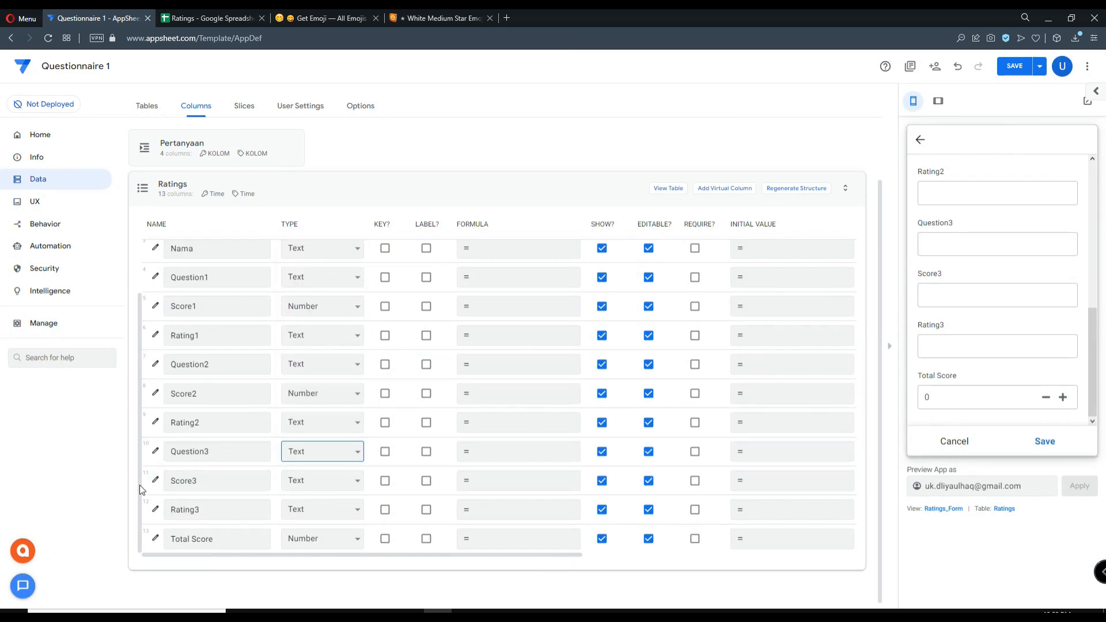
click(155, 451)
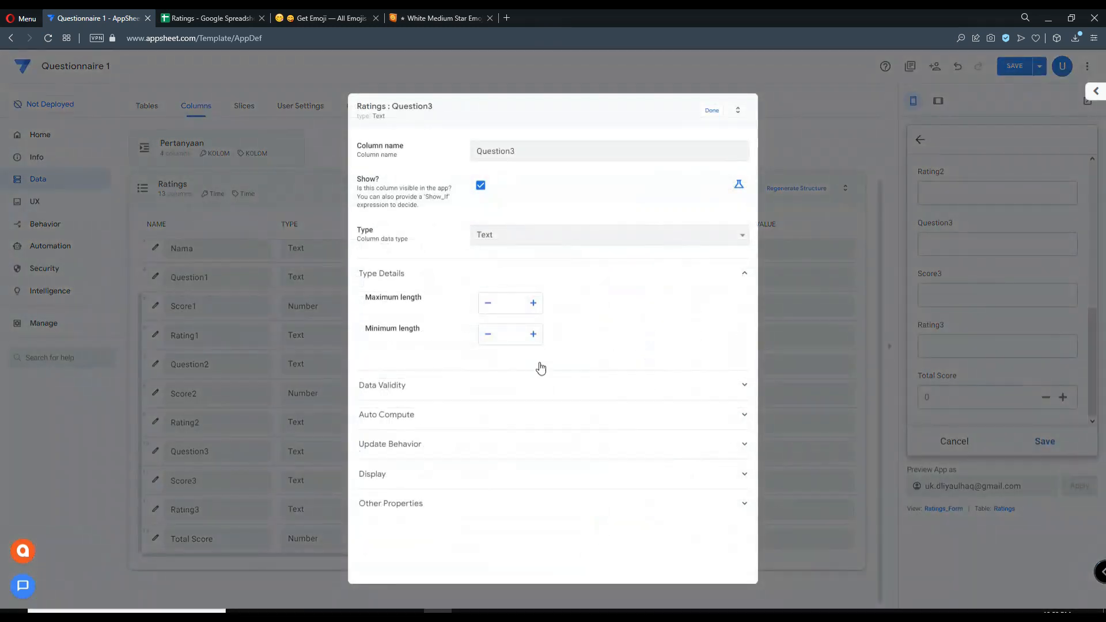
click(712, 111)
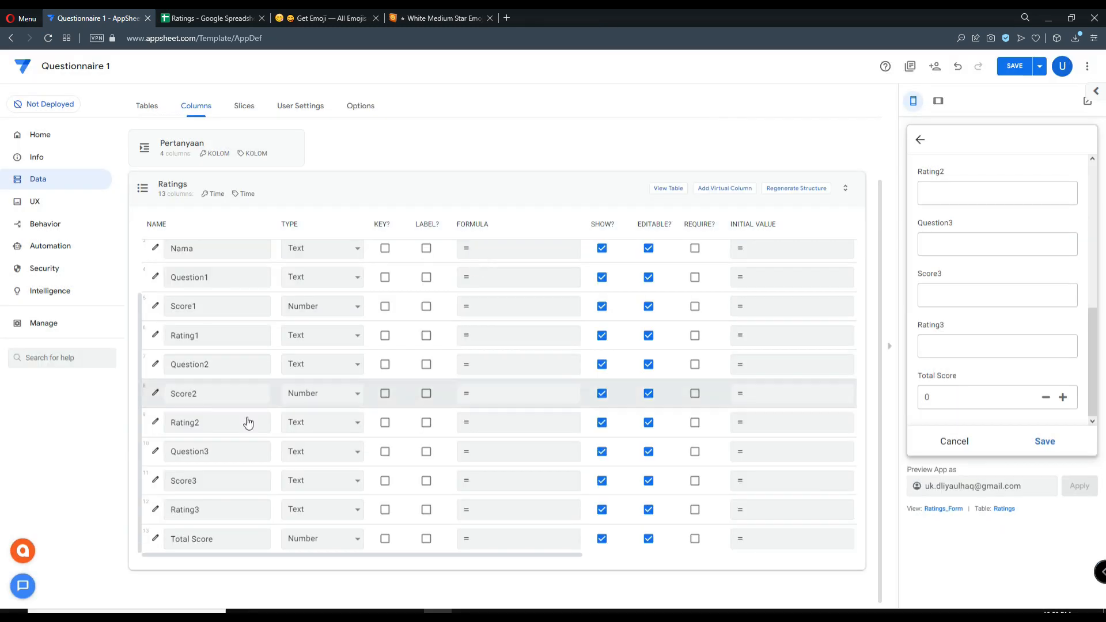
Configure Score3 as a Number column with the Range display mode, maximum value 5 and minimum value 1, and save the app
click(155, 480)
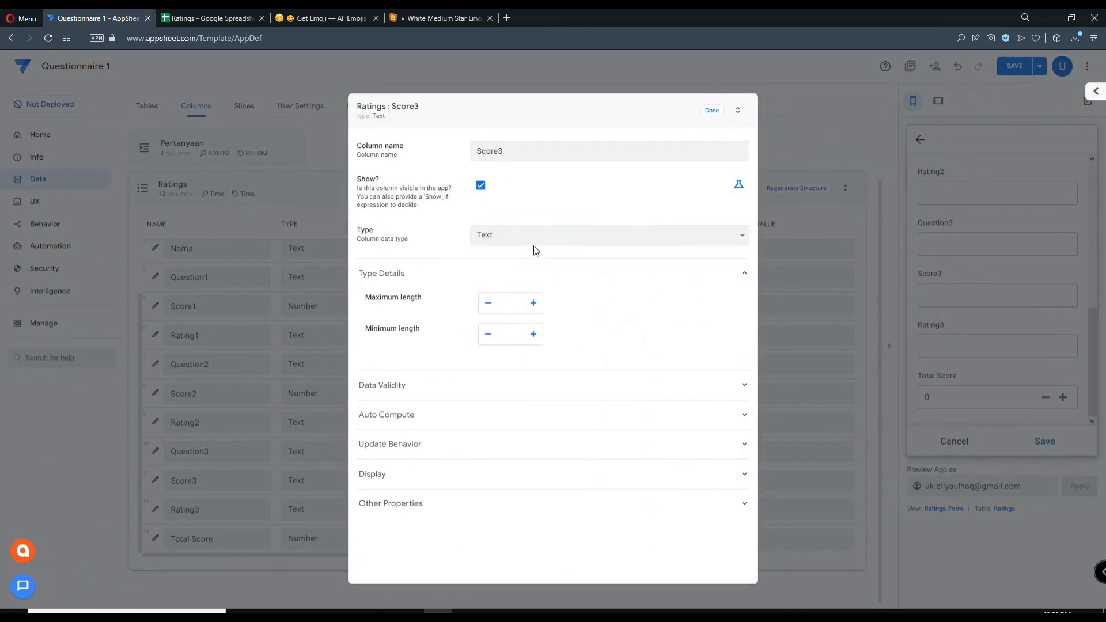
click(535, 238)
click(508, 383)
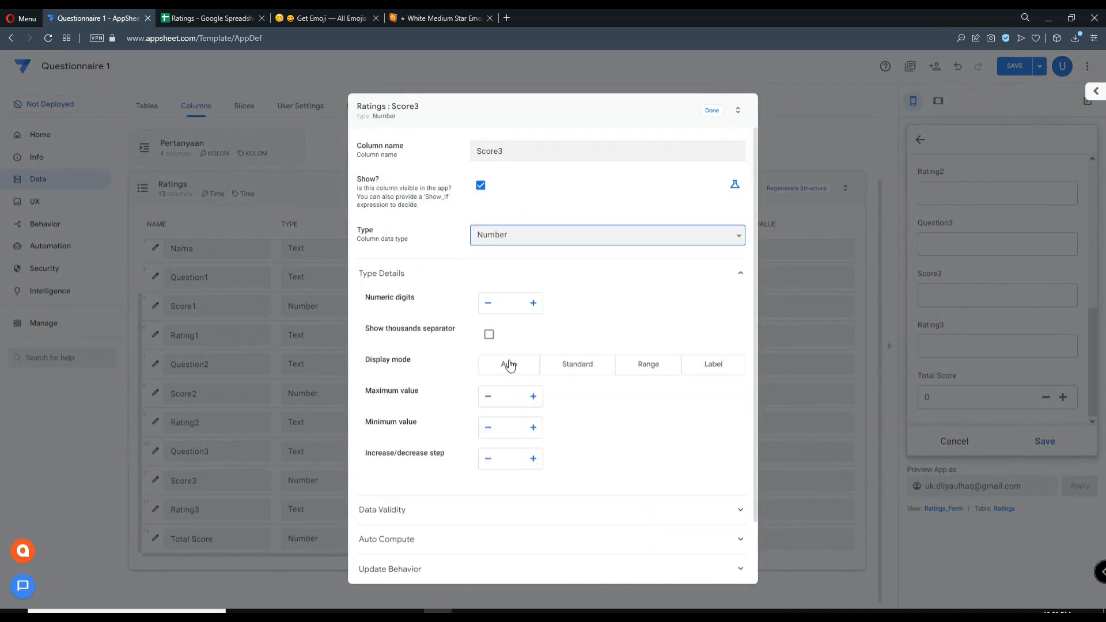
click(506, 400)
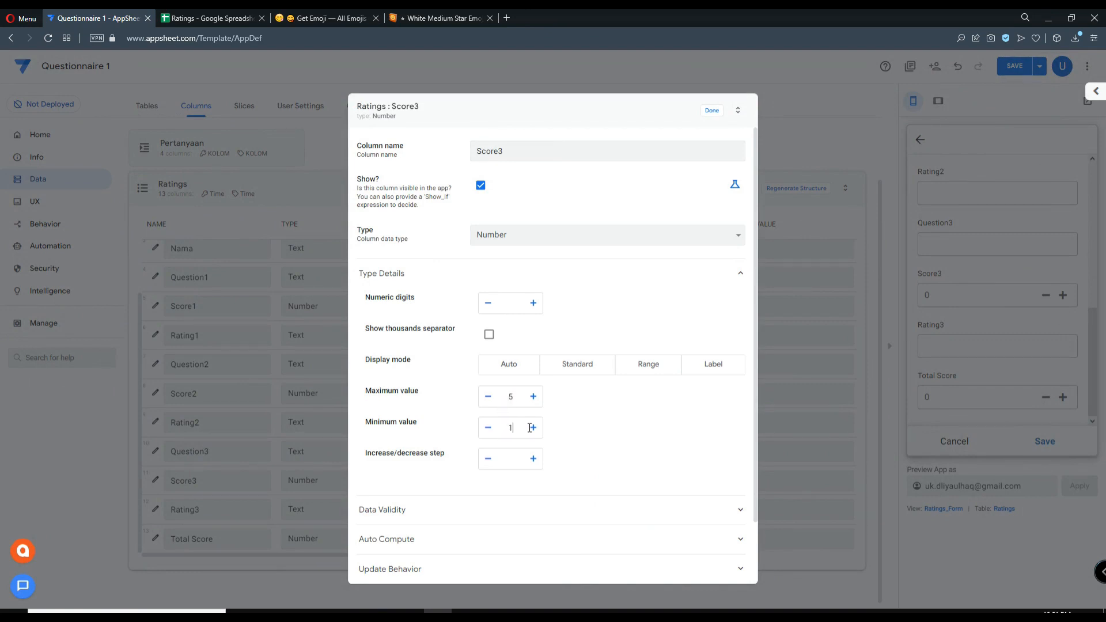
click(655, 375)
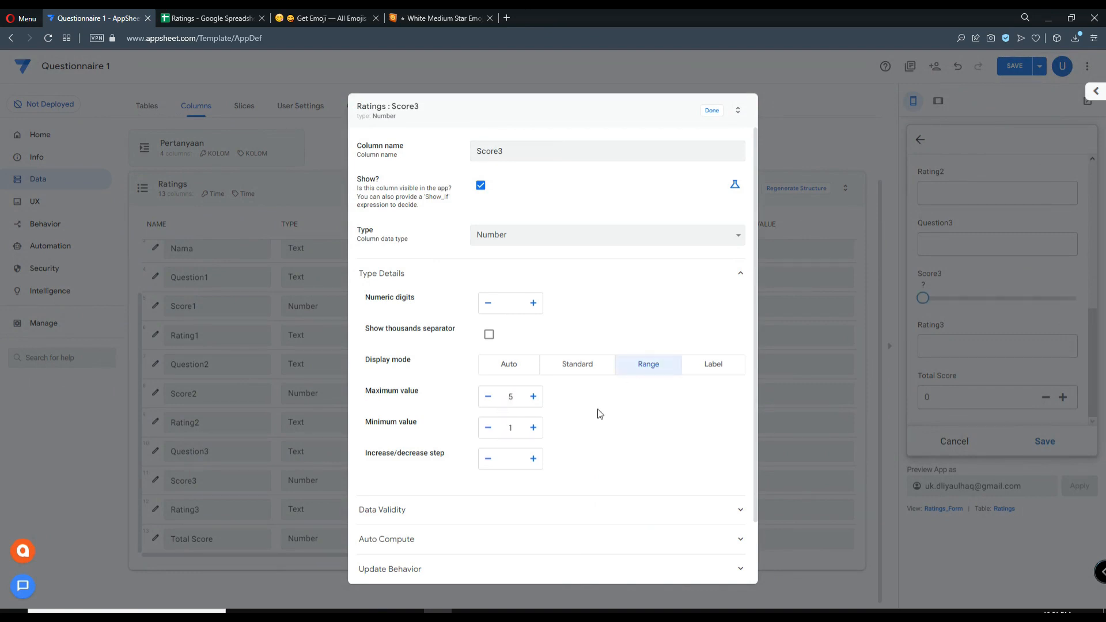
click(713, 112)
scroll(1001, 326, up, 1)
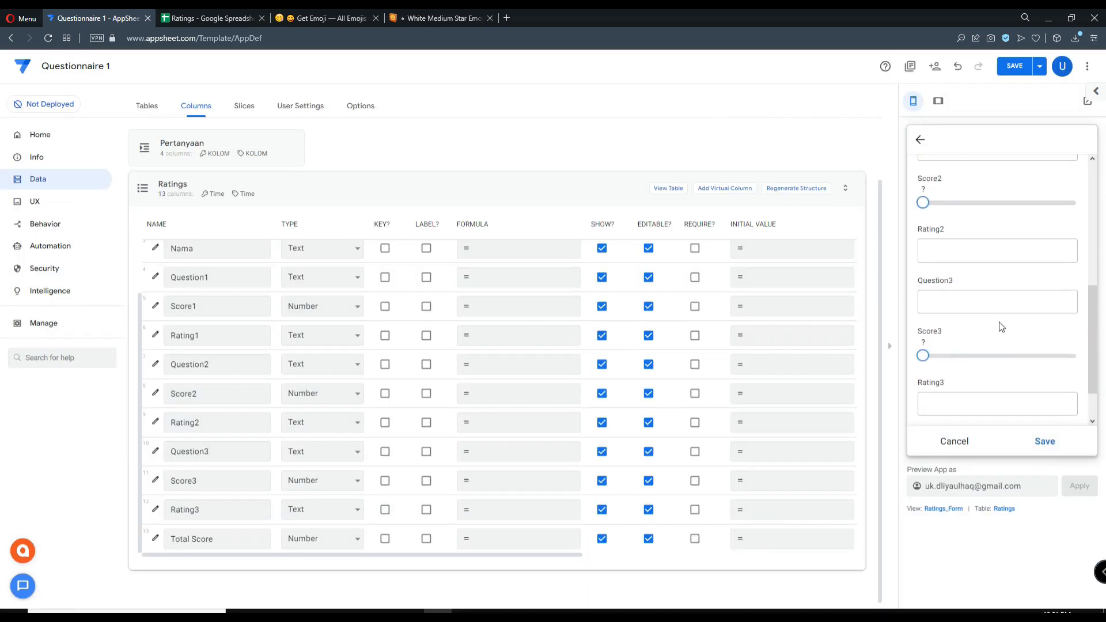
scroll(1002, 327, up, 4)
click(1015, 66)
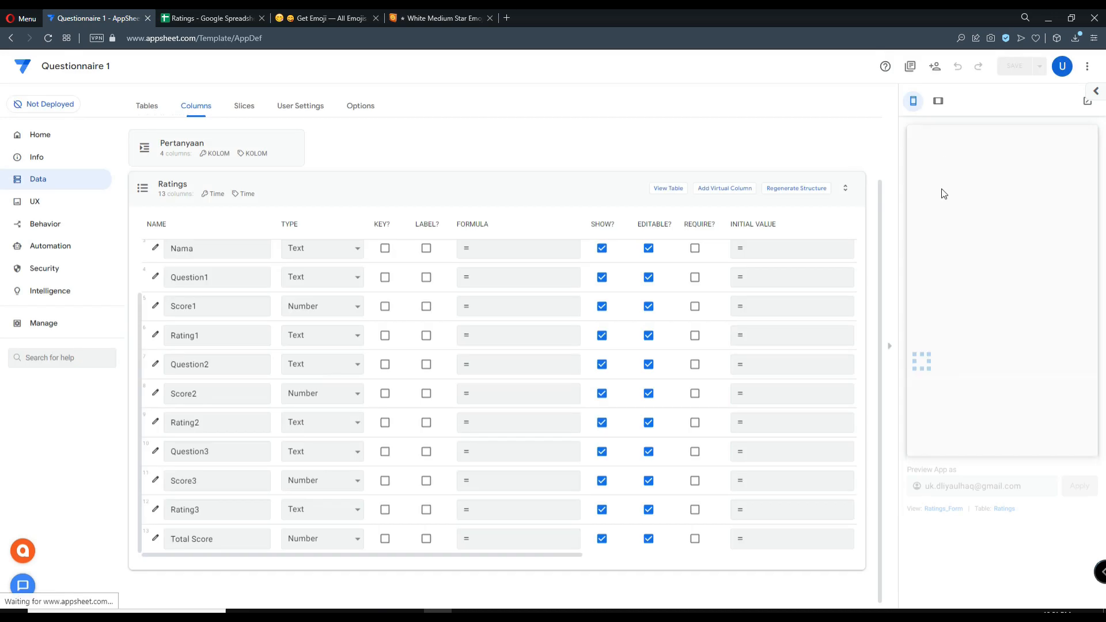
Test the score sliders in the tablet preview of the Ratings form, moving Score1 to 2, Score2 to 5 and also Score3
click(939, 103)
scroll(805, 297, down, 2)
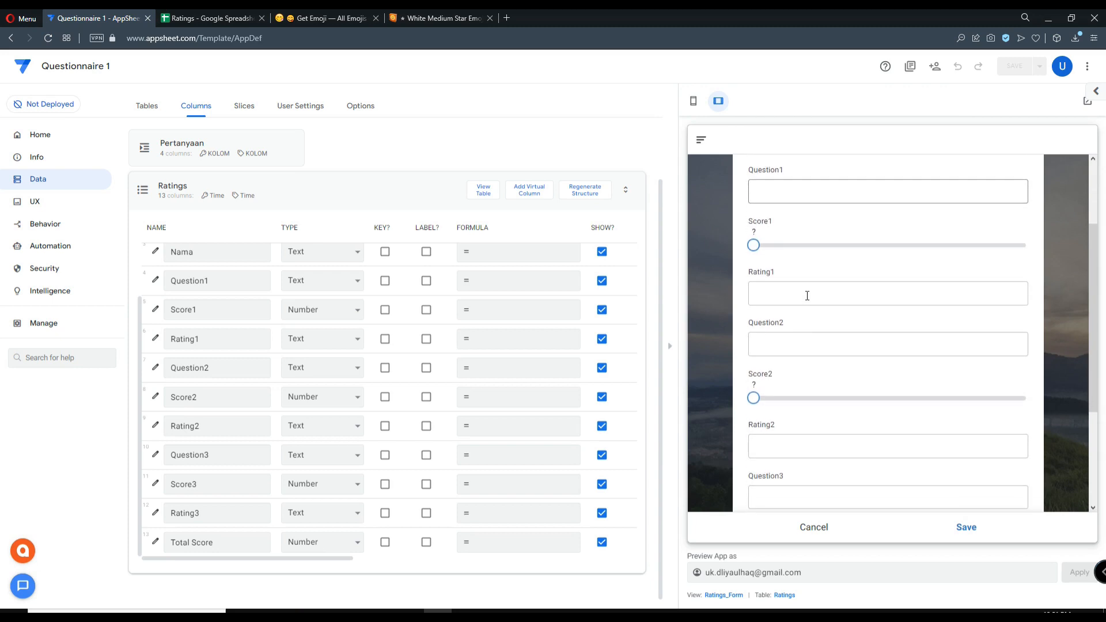
scroll(772, 323, up, 1)
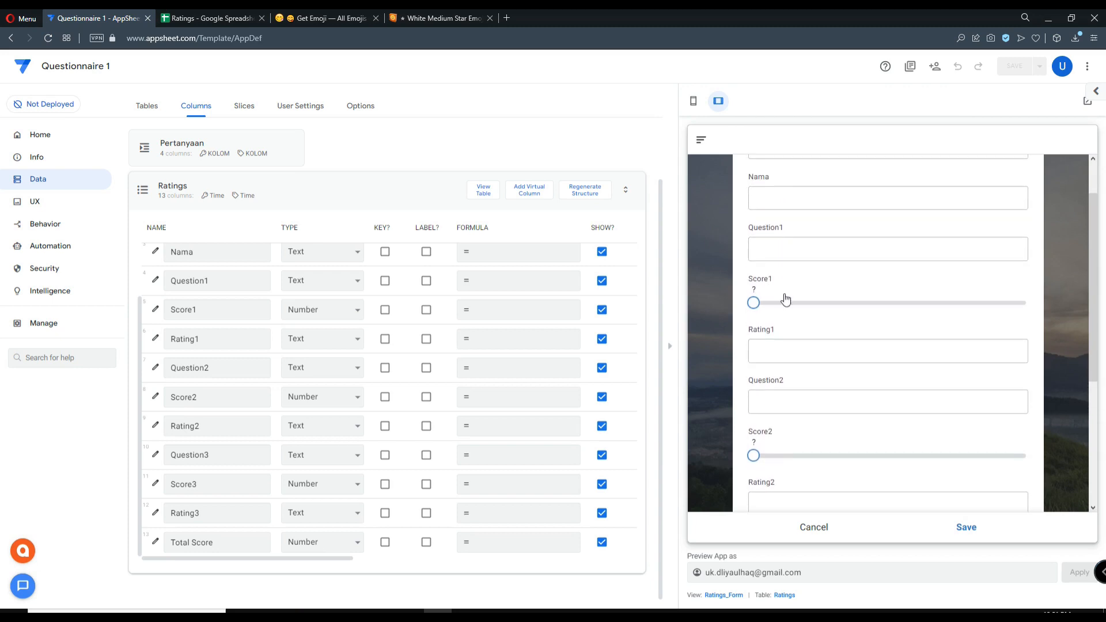
click(797, 306)
scroll(795, 390, down, 2)
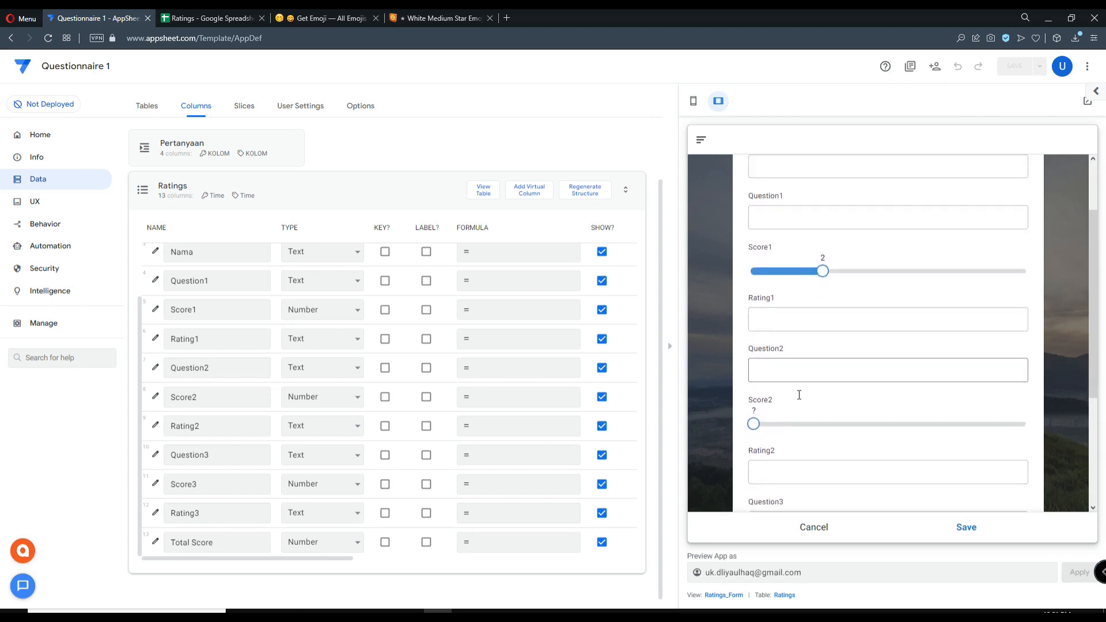
drag(814, 337, 1029, 346)
scroll(859, 363, down, 2)
drag(768, 383, 850, 386)
scroll(859, 350, up, 4)
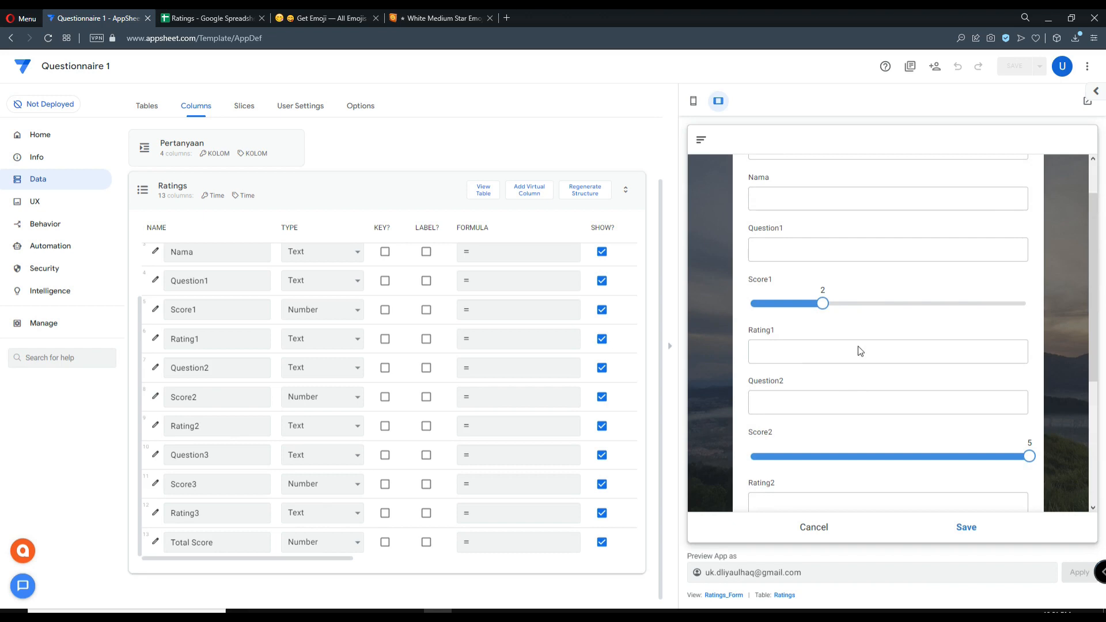
scroll(848, 338, up, 1)
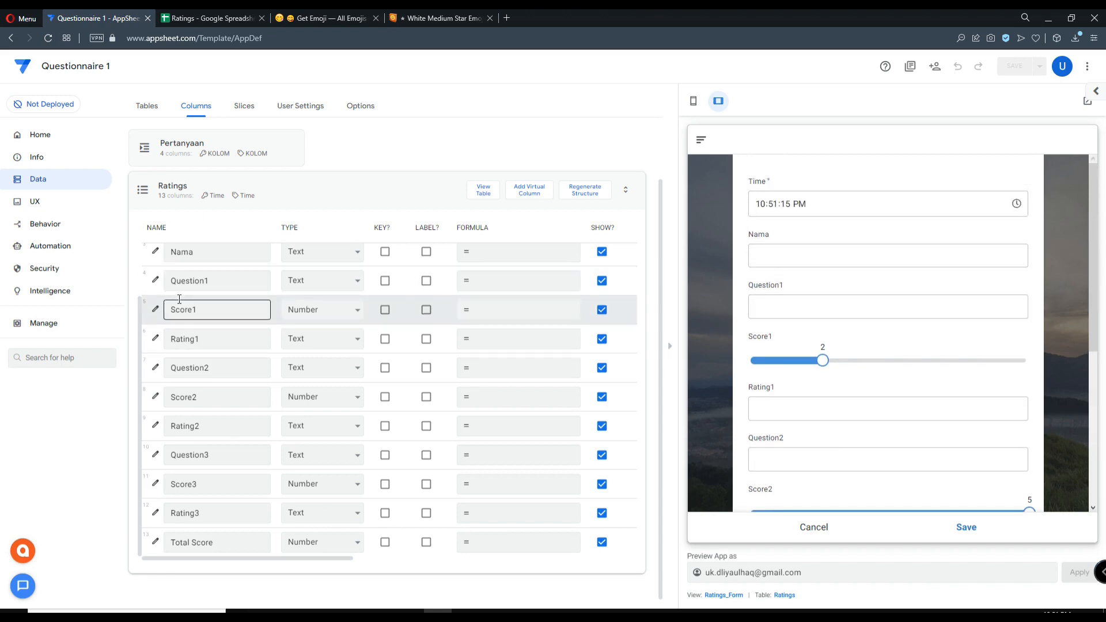
Open the Valid If expression of the Question1 column in the Ratings table
click(155, 281)
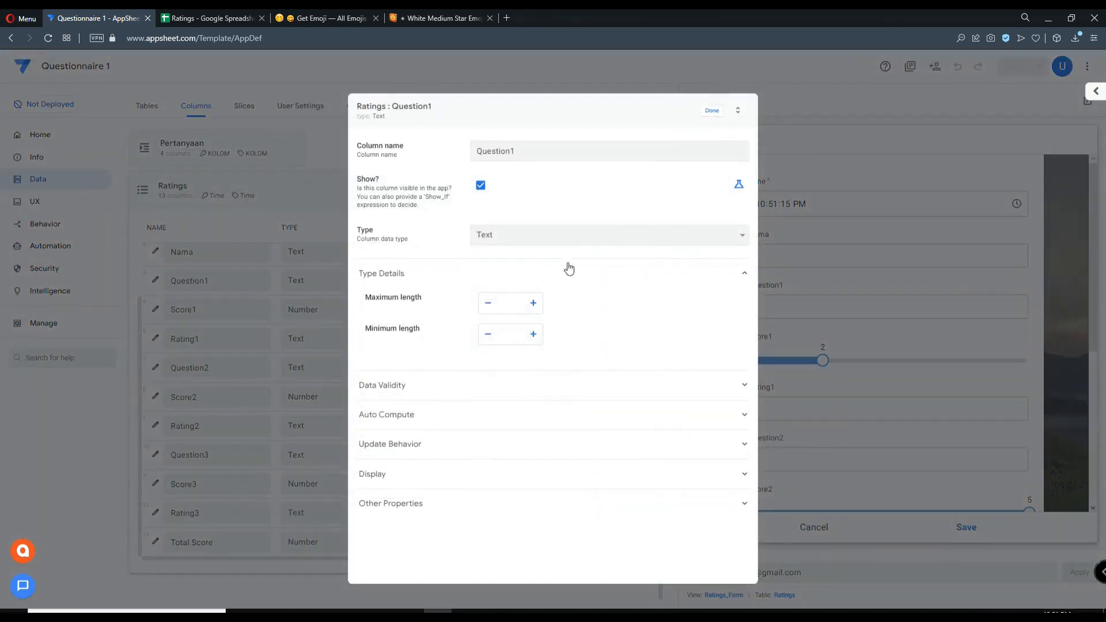
click(547, 387)
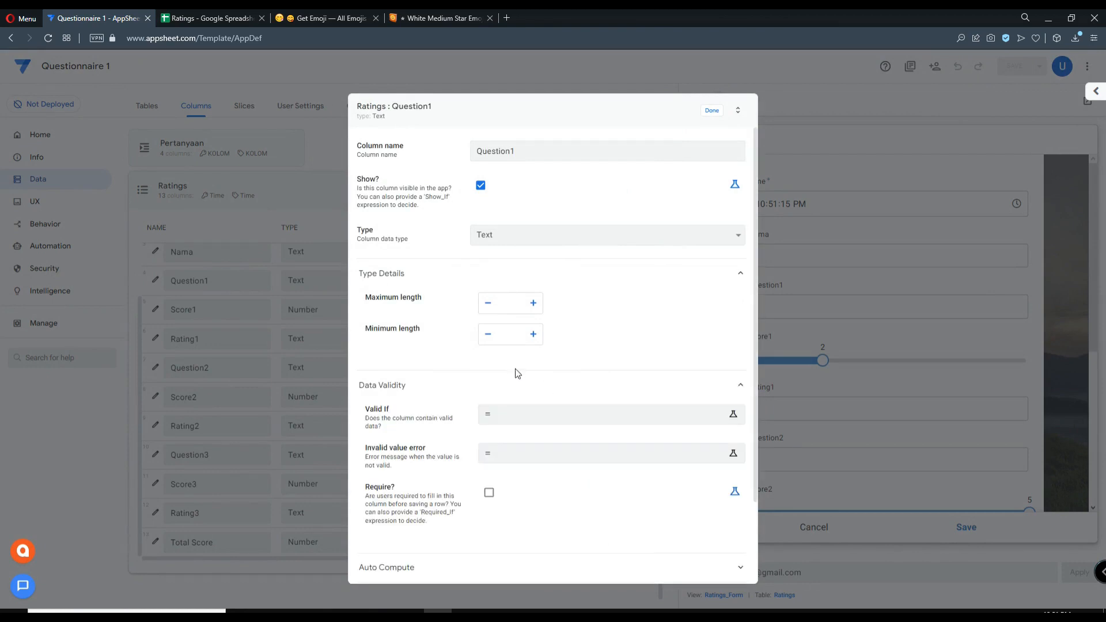
click(541, 414)
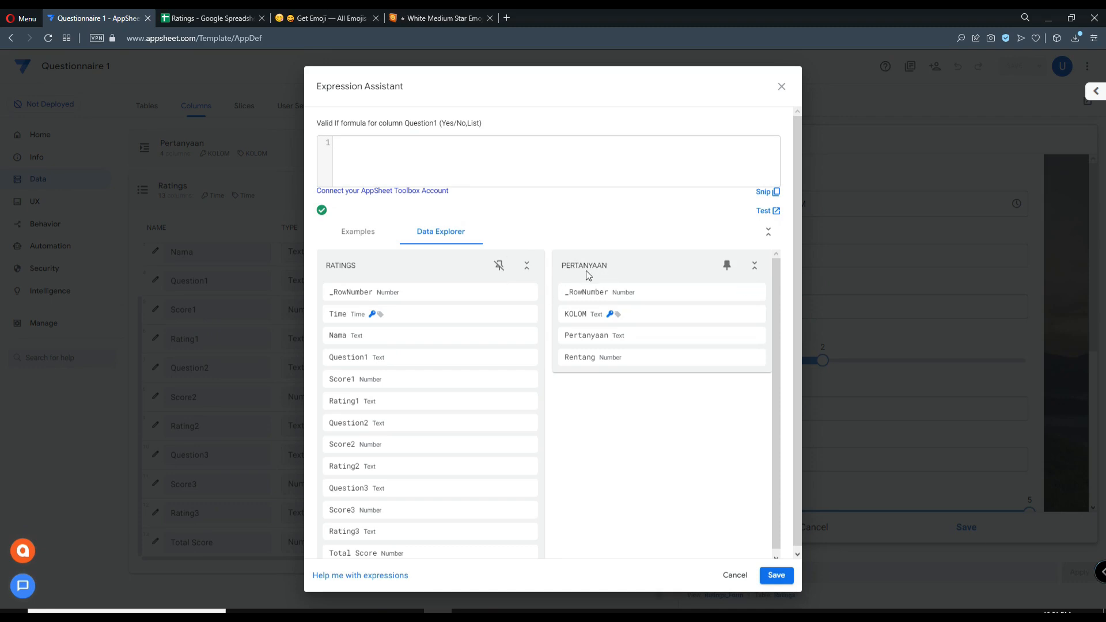
Switch to the Ratings spreadsheet in Google Sheets, examine the Pertanyaan column in the Pertanyaan sheet, and return to AppSheet
click(210, 18)
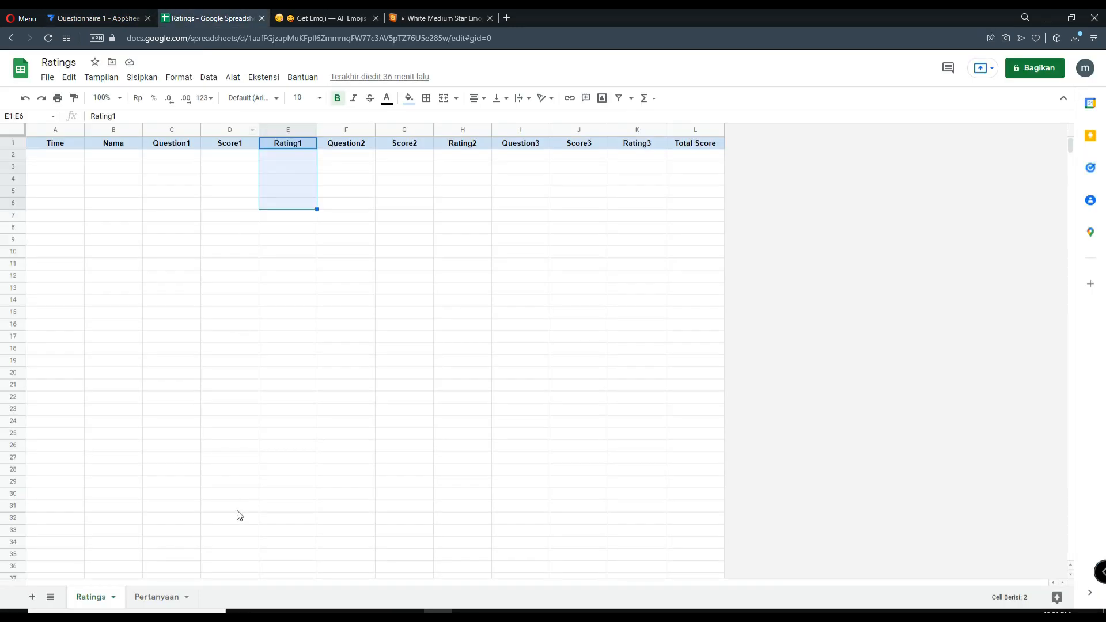
click(161, 595)
click(132, 157)
drag(136, 144, 133, 198)
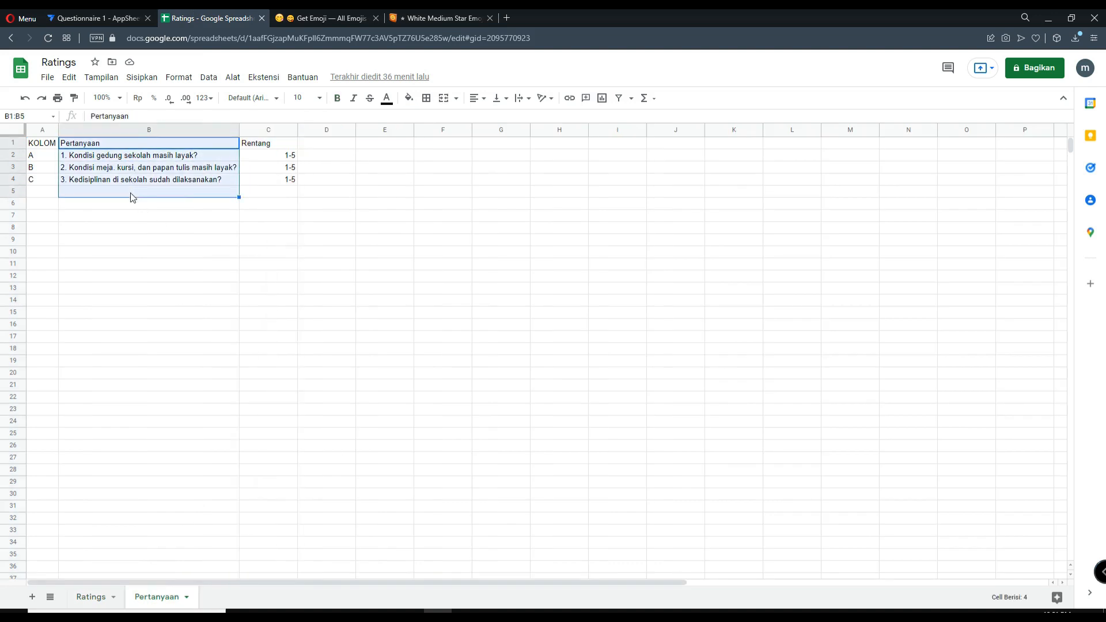
click(157, 129)
click(92, 18)
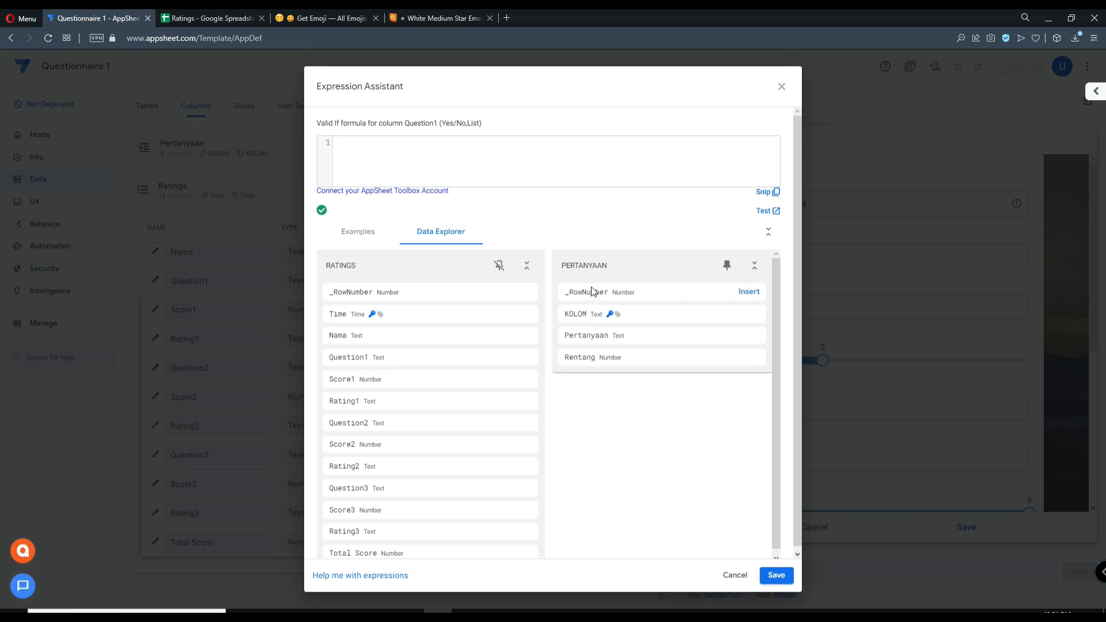
Enter Pertanyaan[Pertanyaan] as the Valid If formula for Question1, save the expression and close the column settings
click(737, 341)
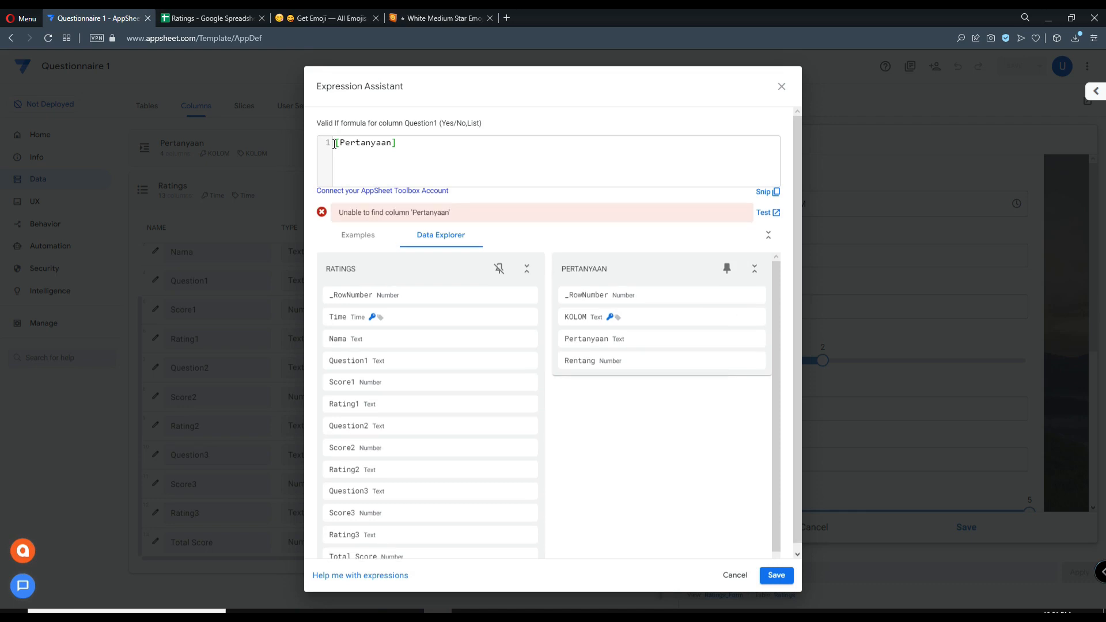
text(p)
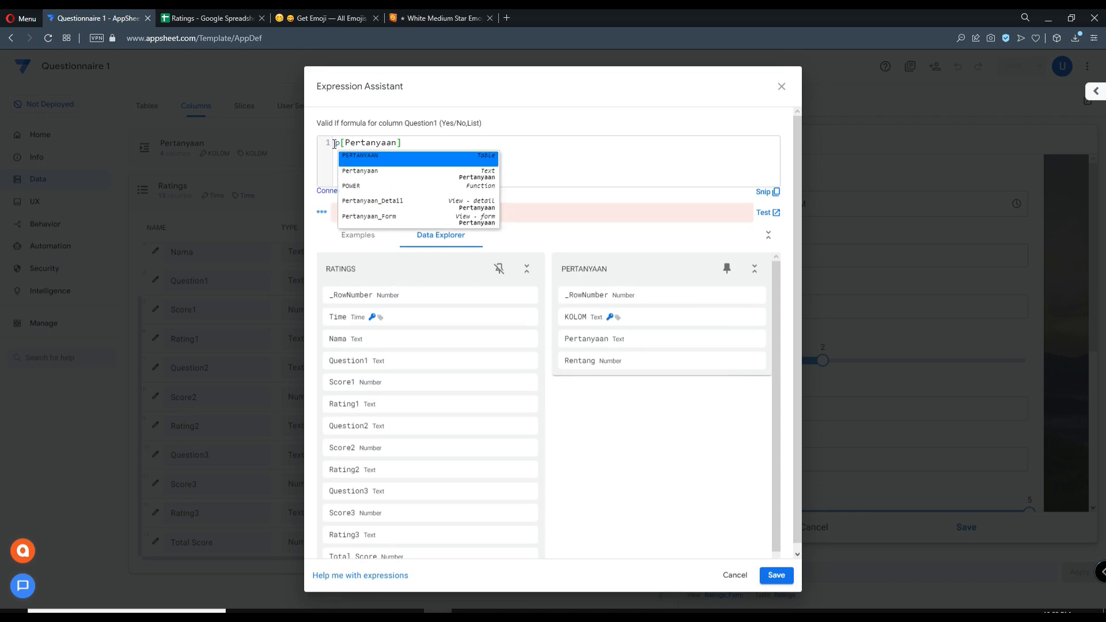
key(BackSpace)
text(Per)
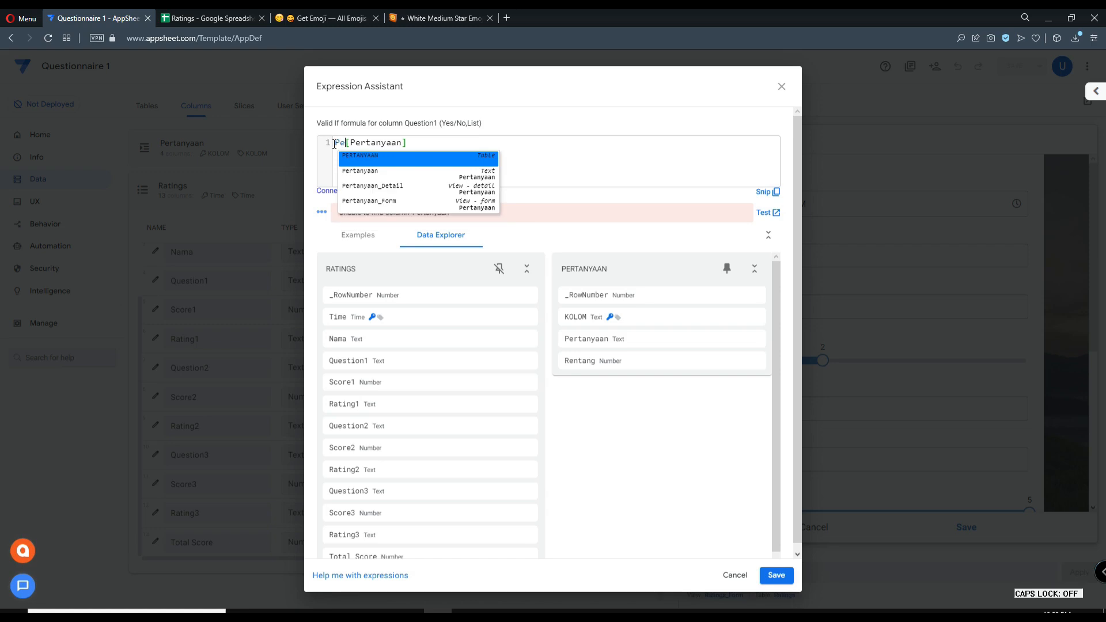
text(tanyaan)
click(540, 148)
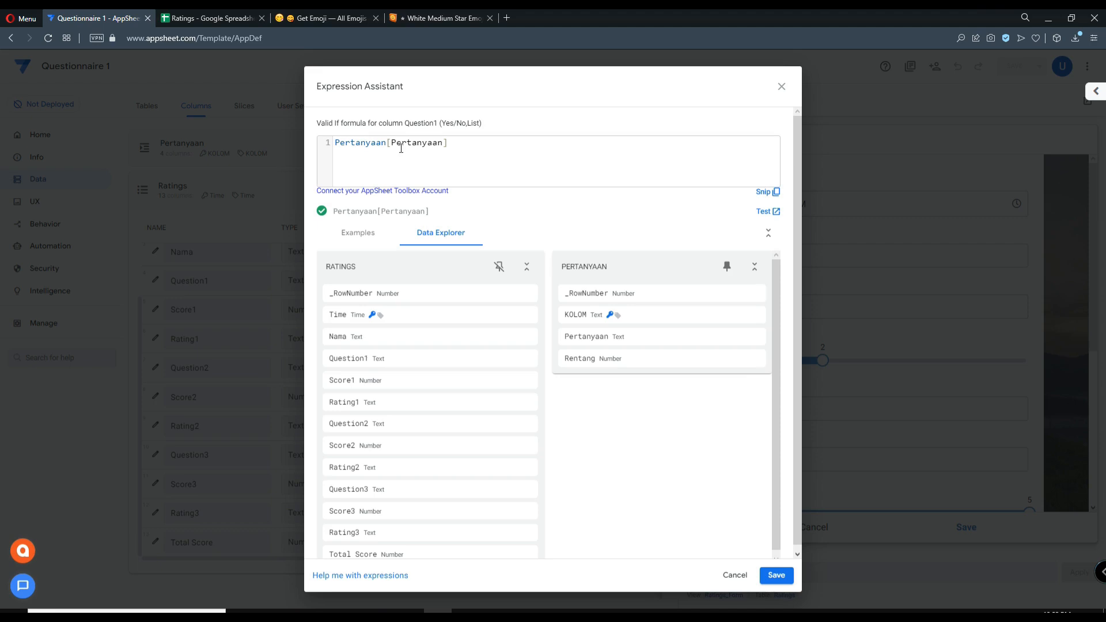
drag(386, 144, 333, 149)
click(774, 575)
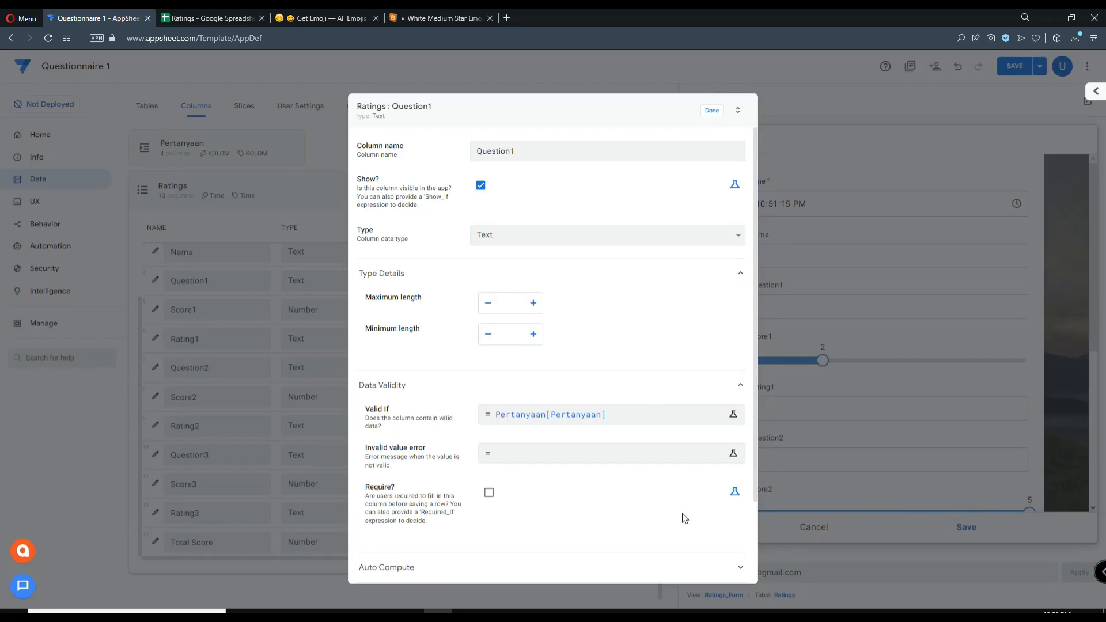
click(712, 111)
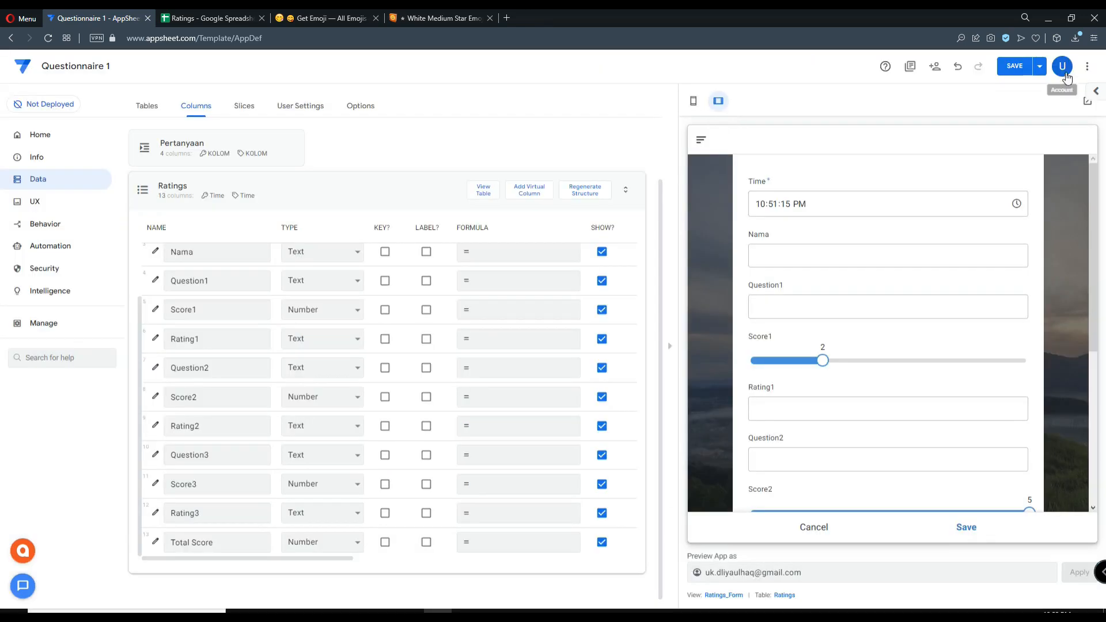
Set the Question1 column type to Enum, save the app and open the Question1 choices in the form preview
click(345, 282)
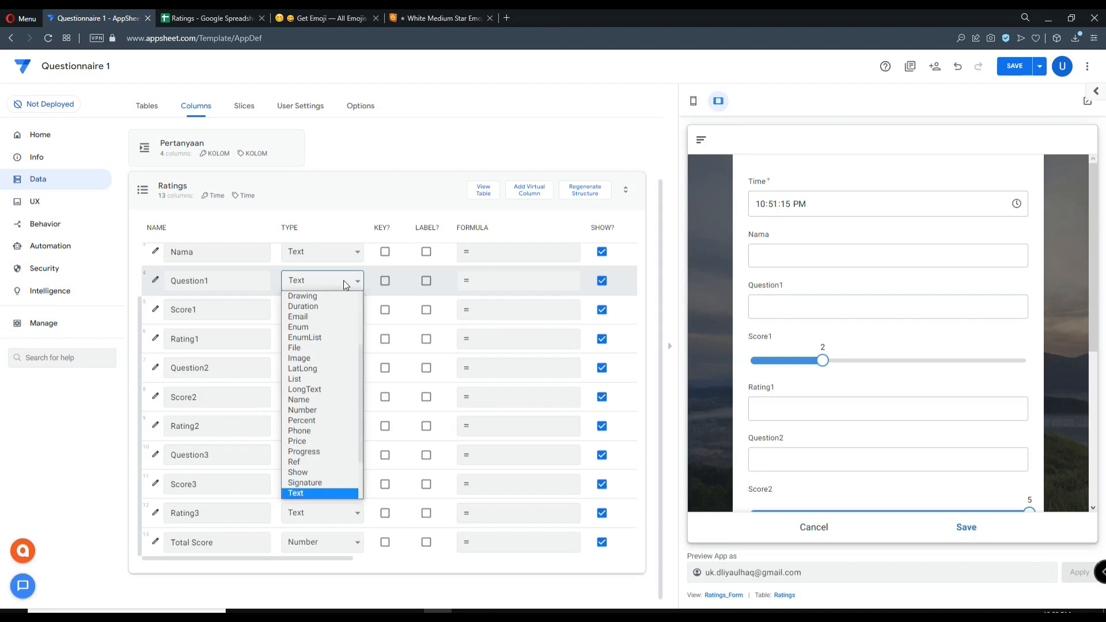
click(320, 332)
click(1015, 65)
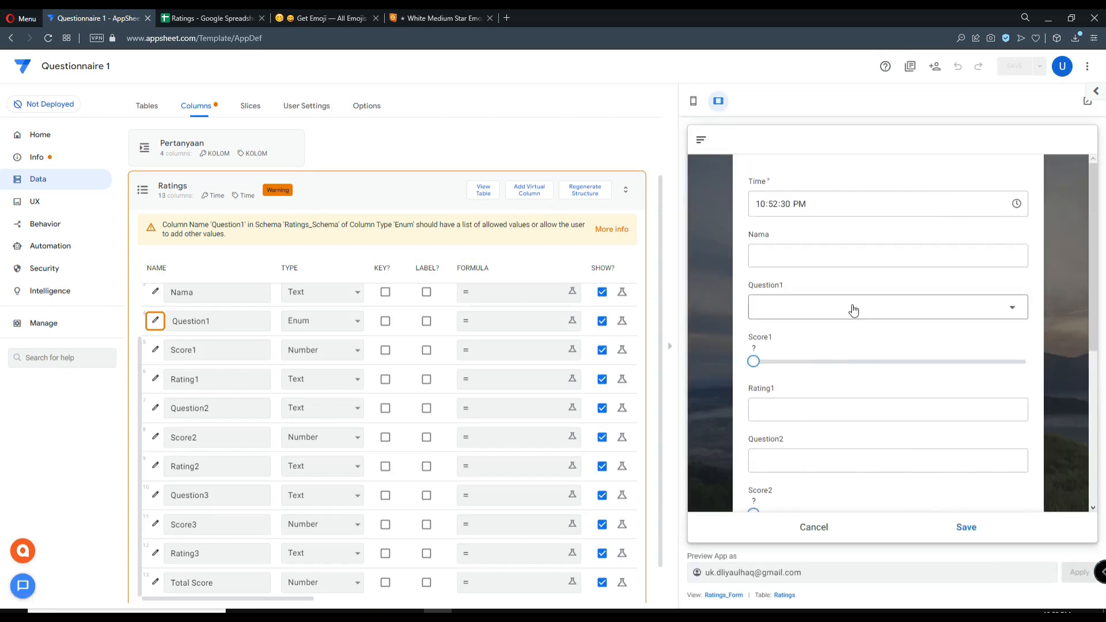
click(853, 308)
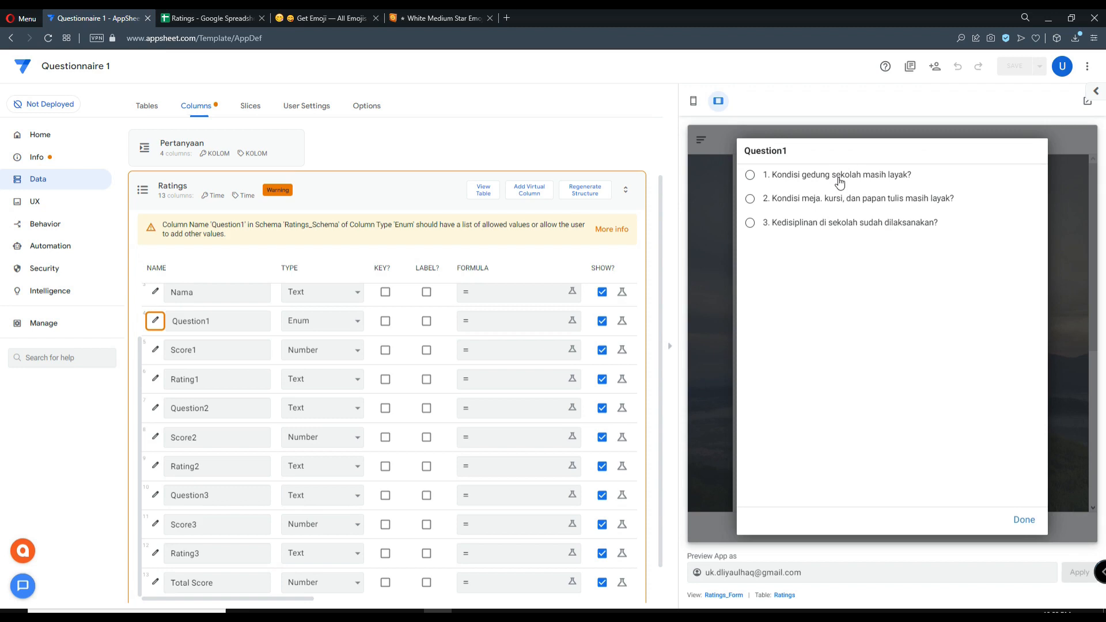
Close the Question1 choices in the preview and copy the Valid If expression Pertanyaan[Pertanyaan] from the Question1 column settings
click(1027, 520)
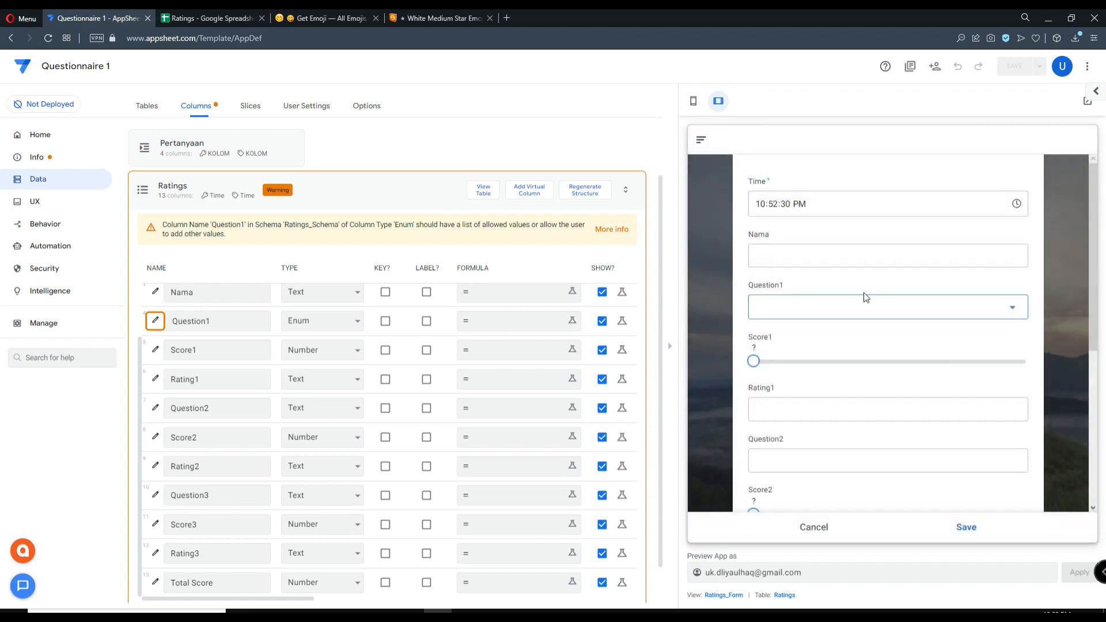
click(154, 409)
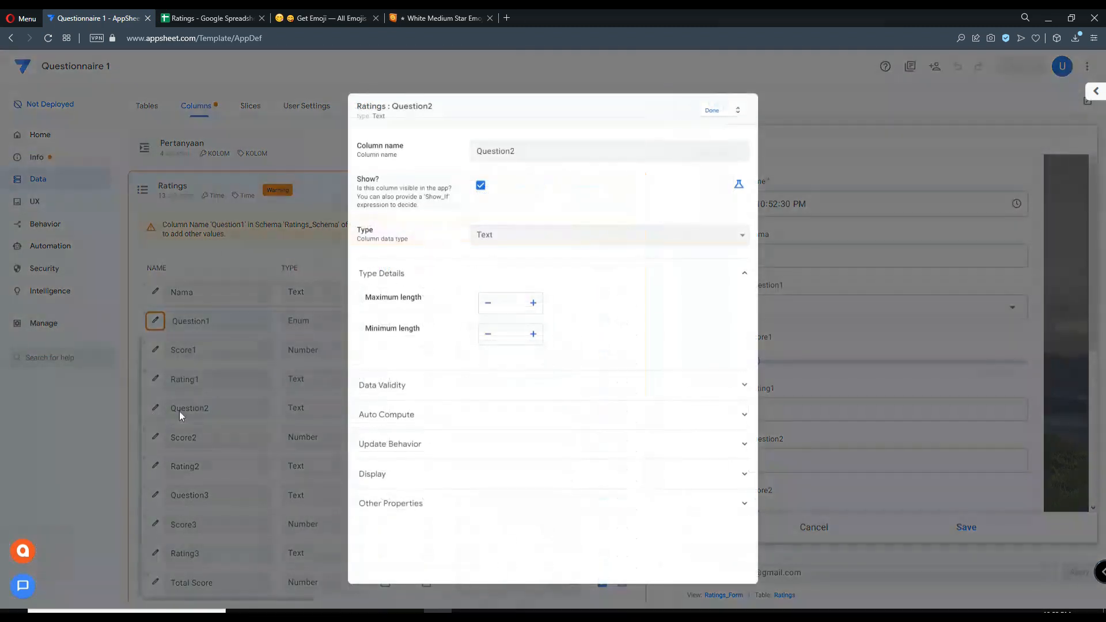
click(712, 111)
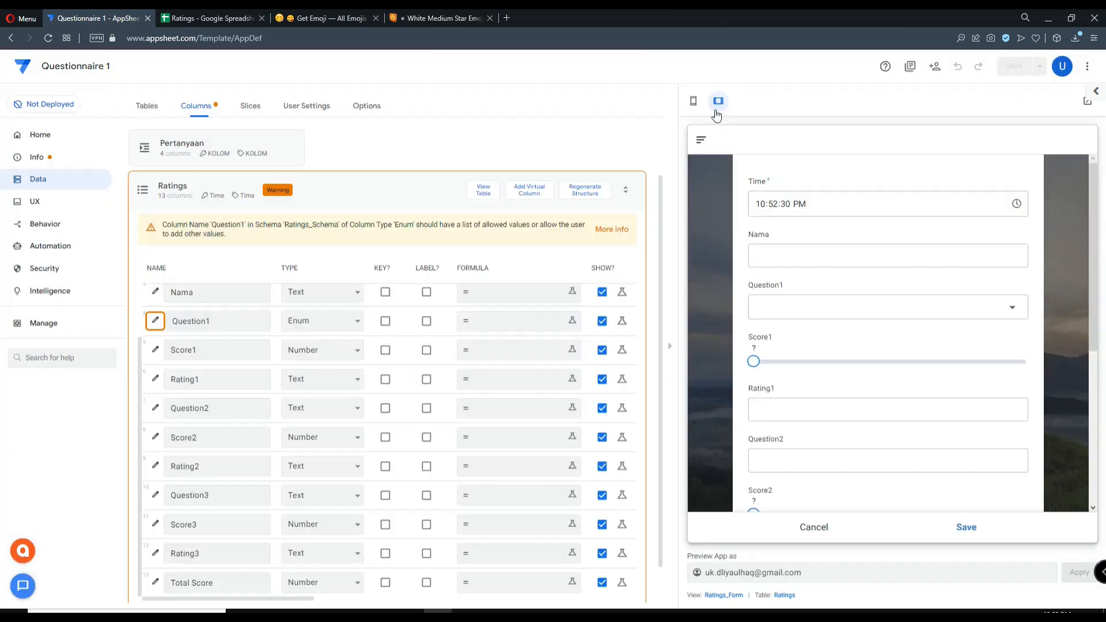
click(155, 321)
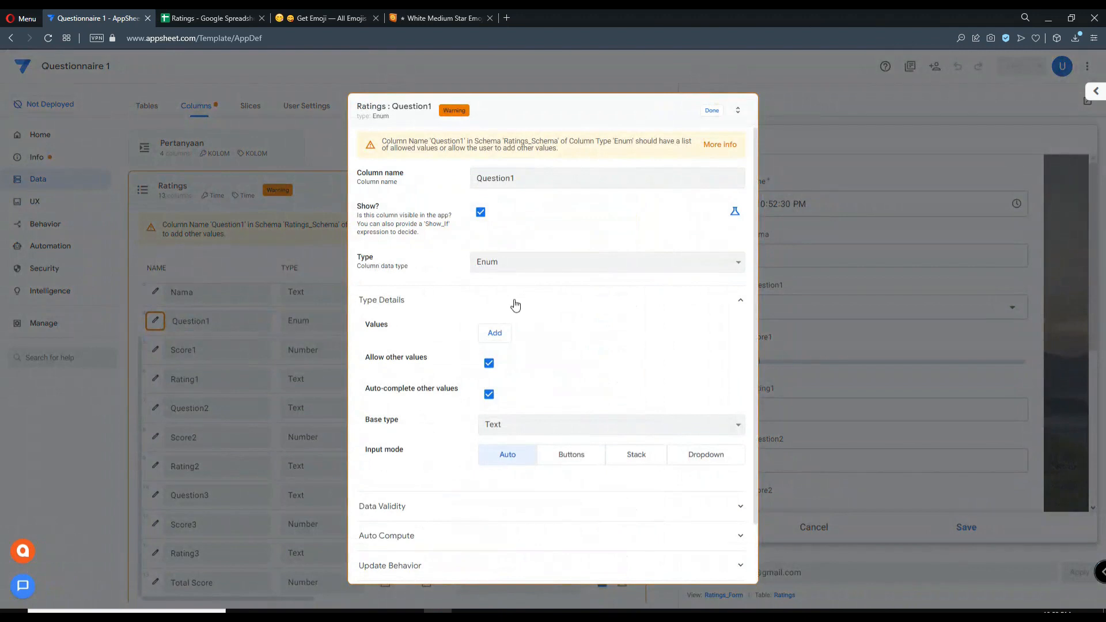
click(571, 506)
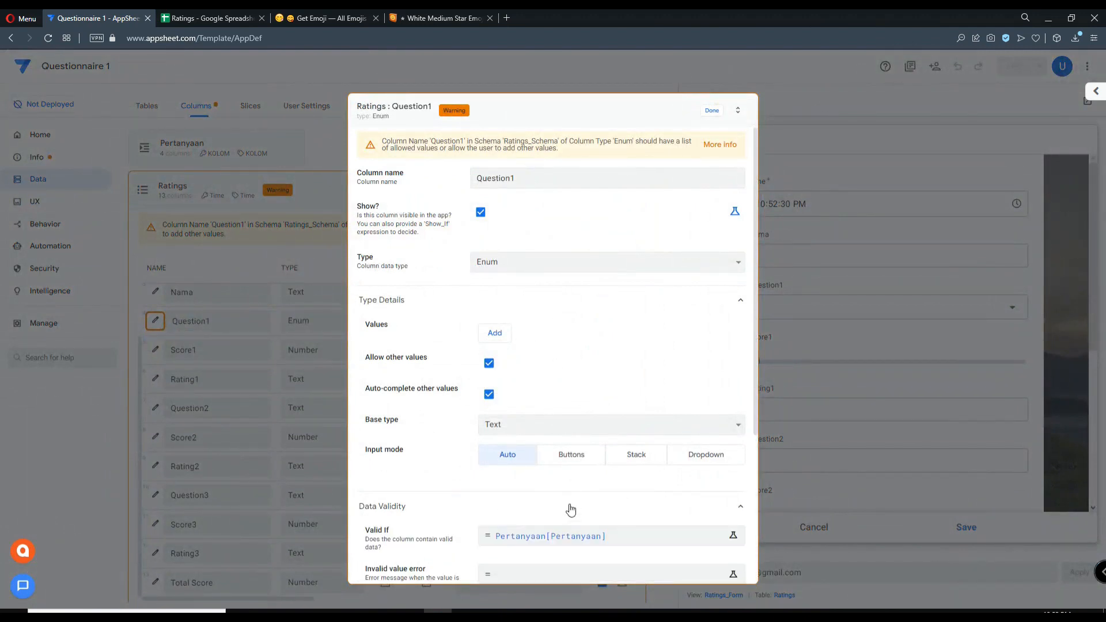
click(576, 536)
drag(451, 147, 315, 149)
key(ctrl+c)
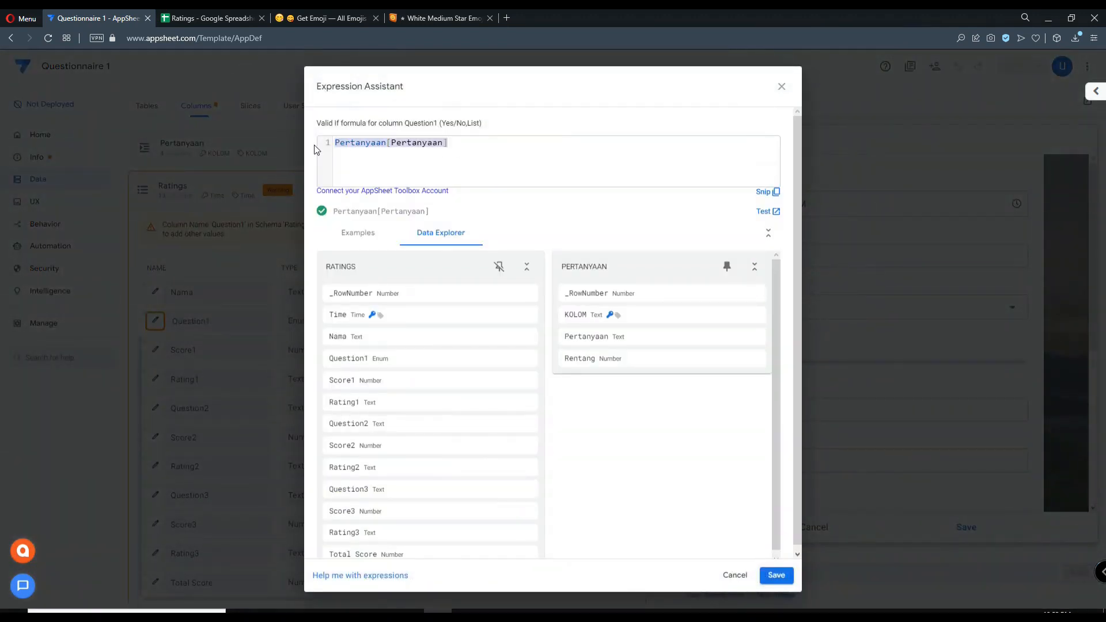
click(776, 575)
click(712, 111)
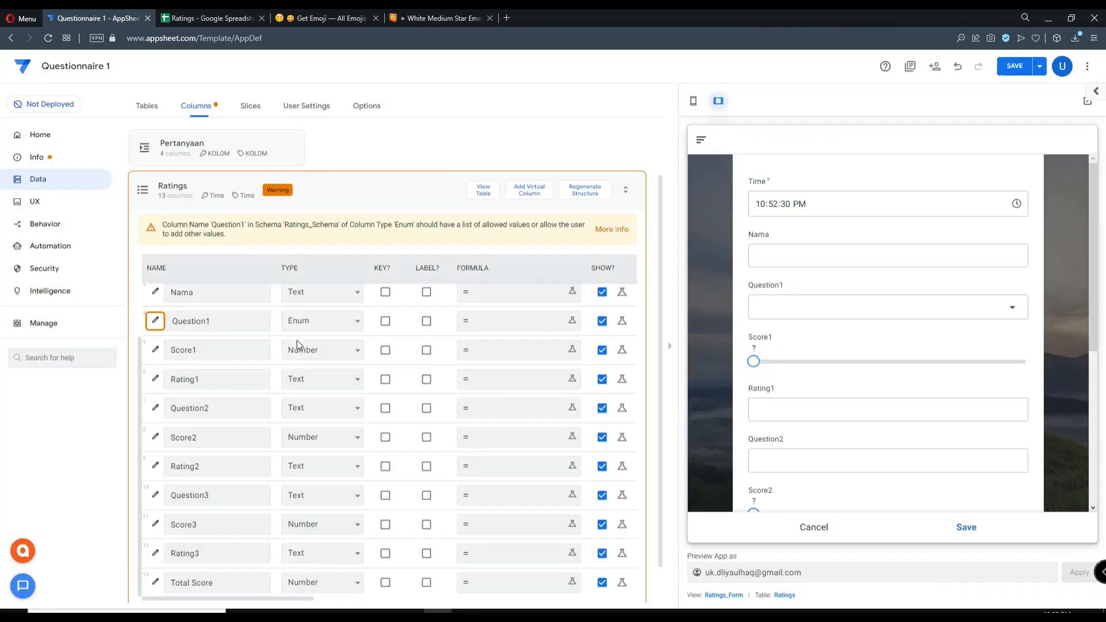
Set the Valid If formula of the Question2 column to Pertanyaan[Pertanyaan] and close the column settings
click(155, 409)
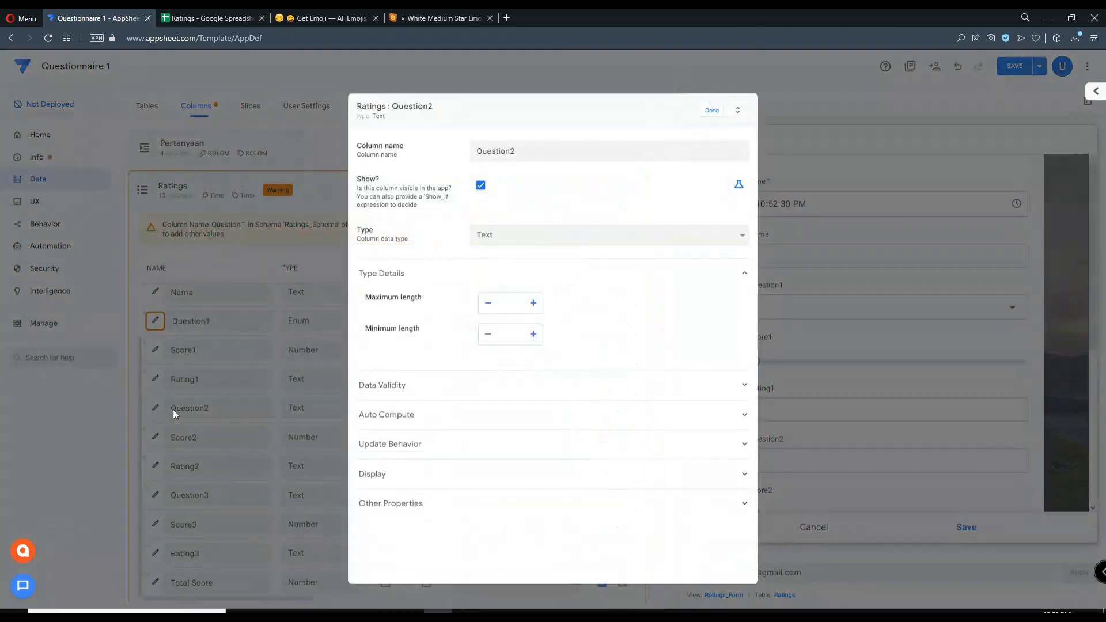
click(553, 384)
click(551, 410)
key(ctrl+v)
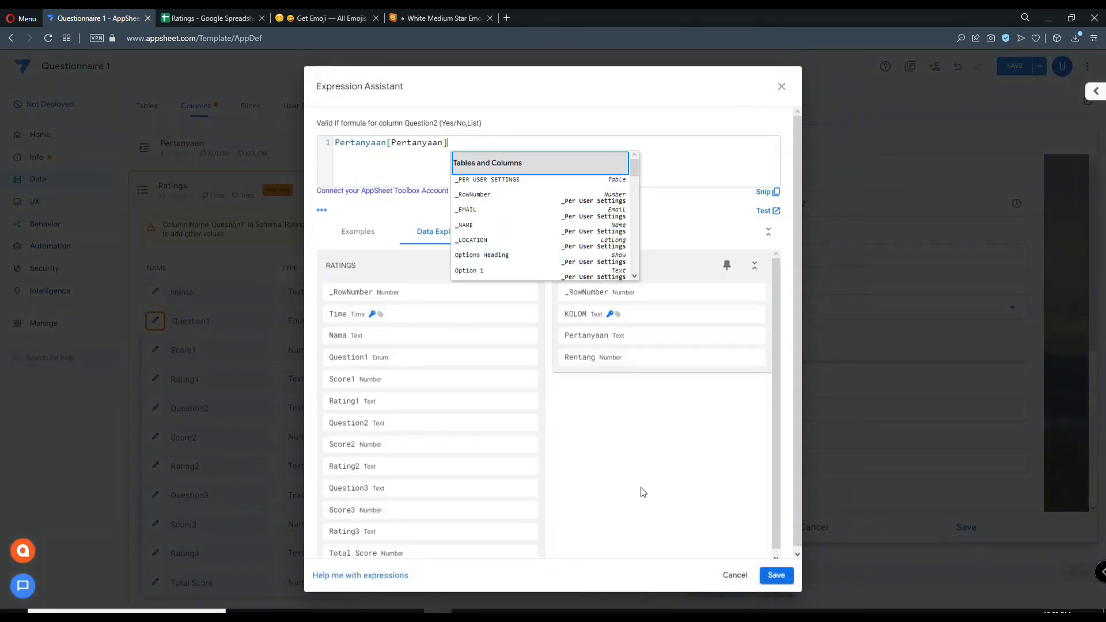
click(777, 575)
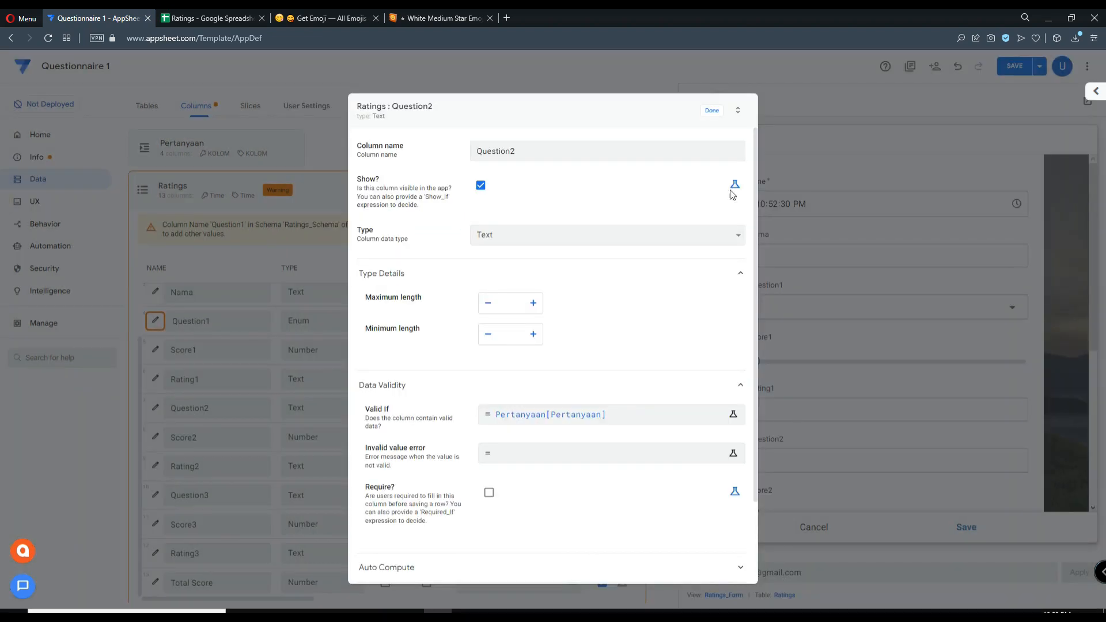
click(713, 114)
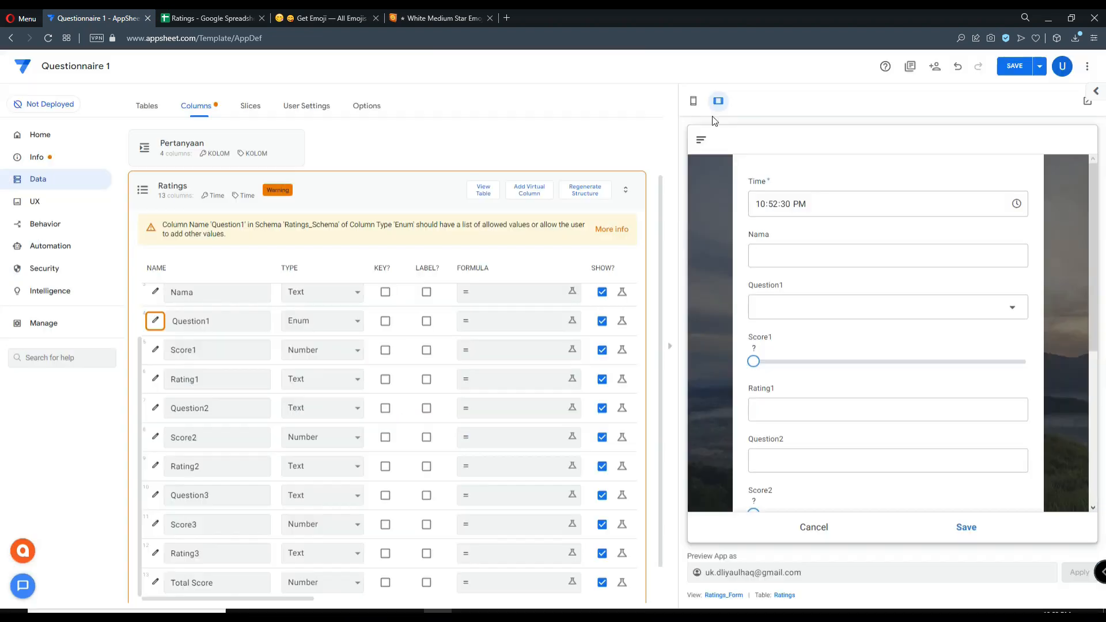
Set the Valid If formula of the Question3 column to Pertanyaan[Pertanyaan] and close the column settings
click(156, 496)
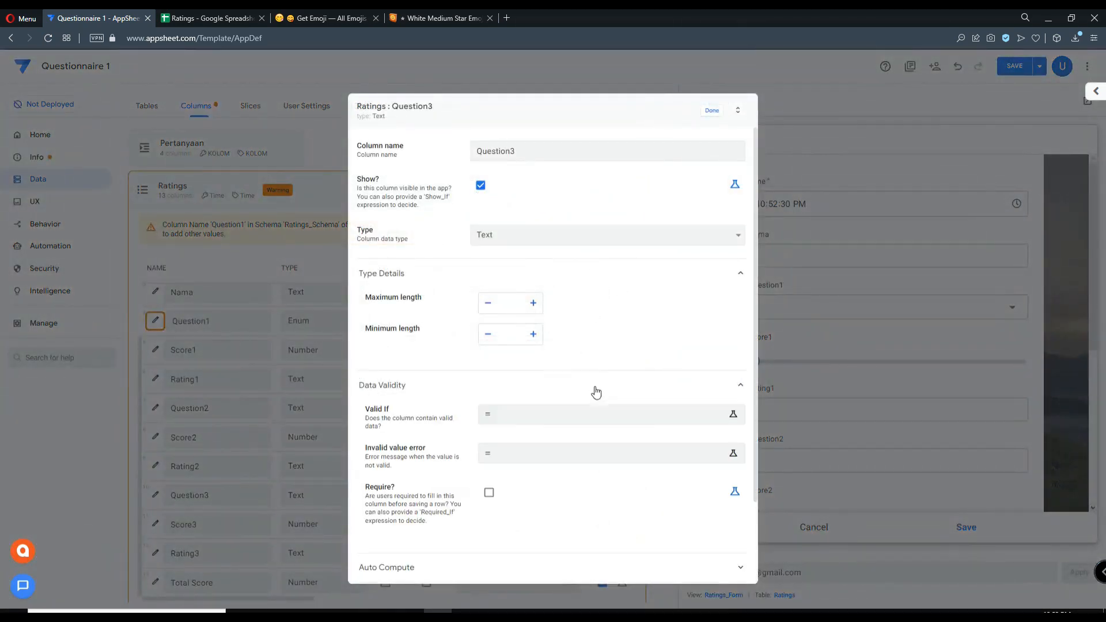
click(548, 415)
key(ctrl+v)
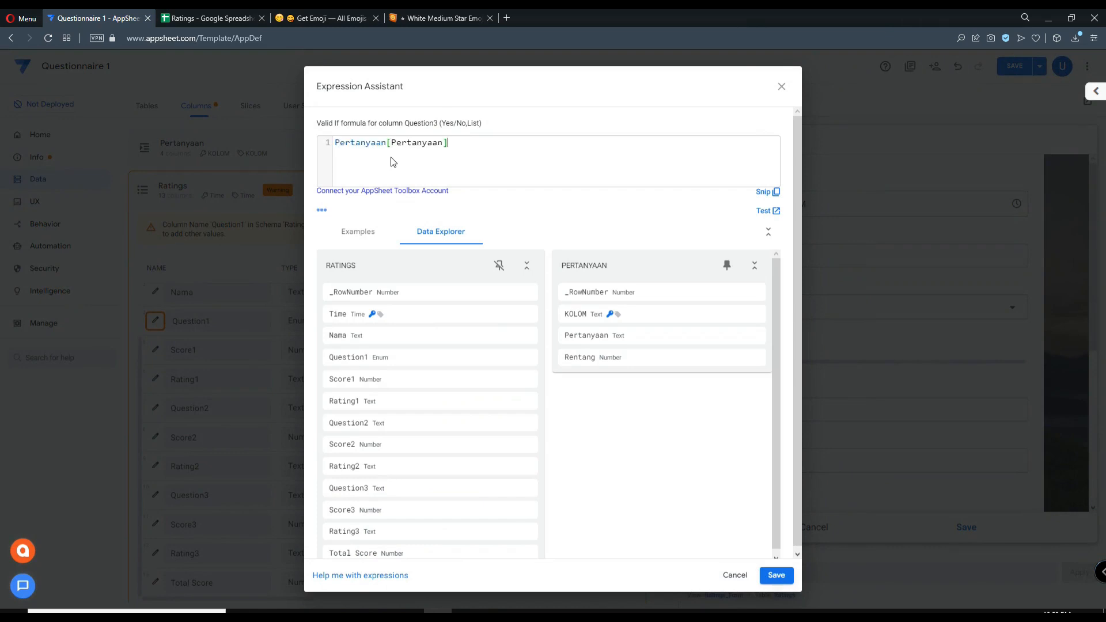
click(776, 575)
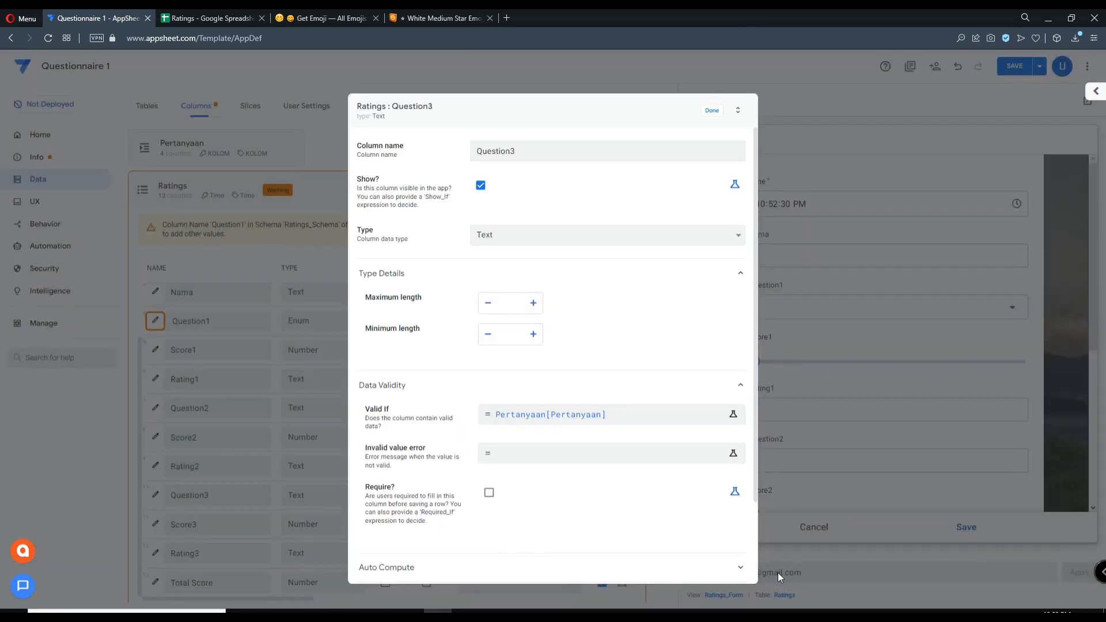
click(713, 110)
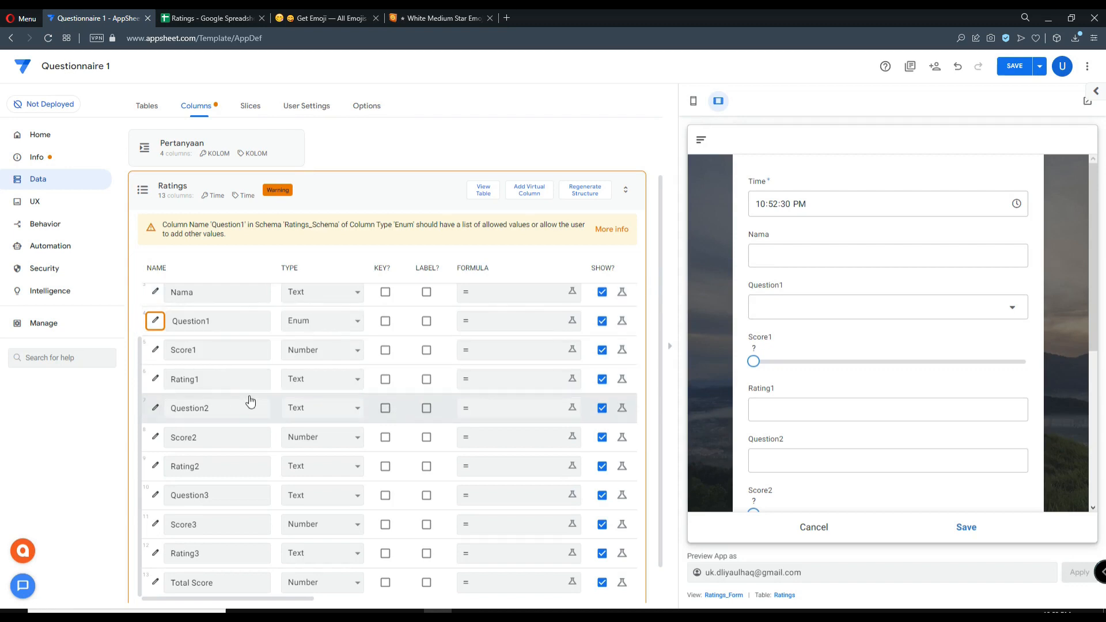
Examine the Ratings sheet's column headers in Google Sheets, return to AppSheet and save the app
click(228, 400)
click(208, 18)
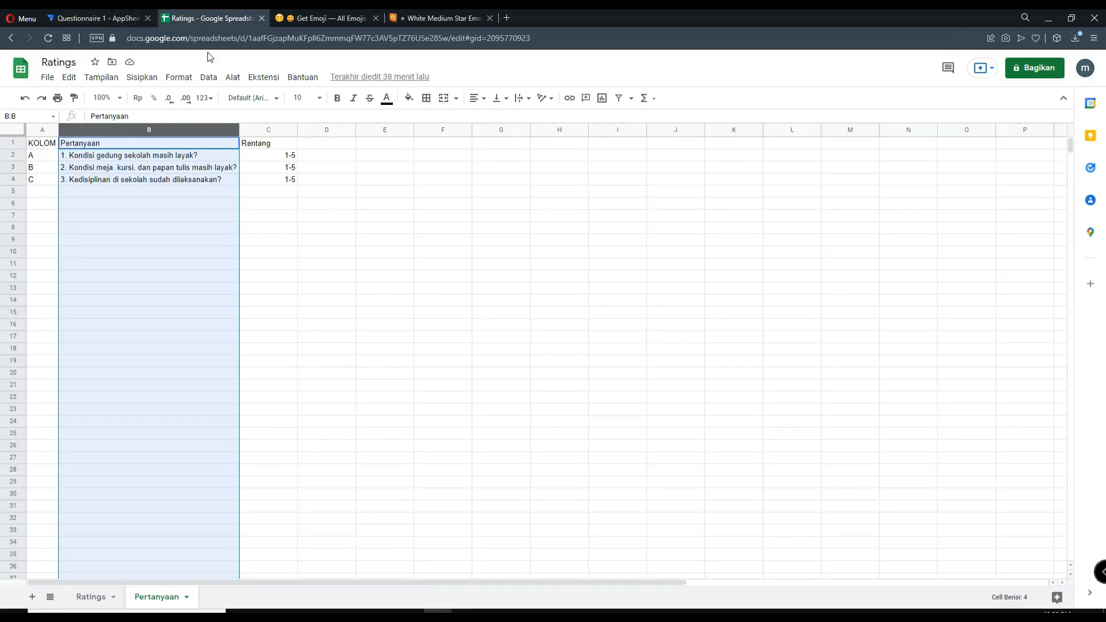
click(91, 596)
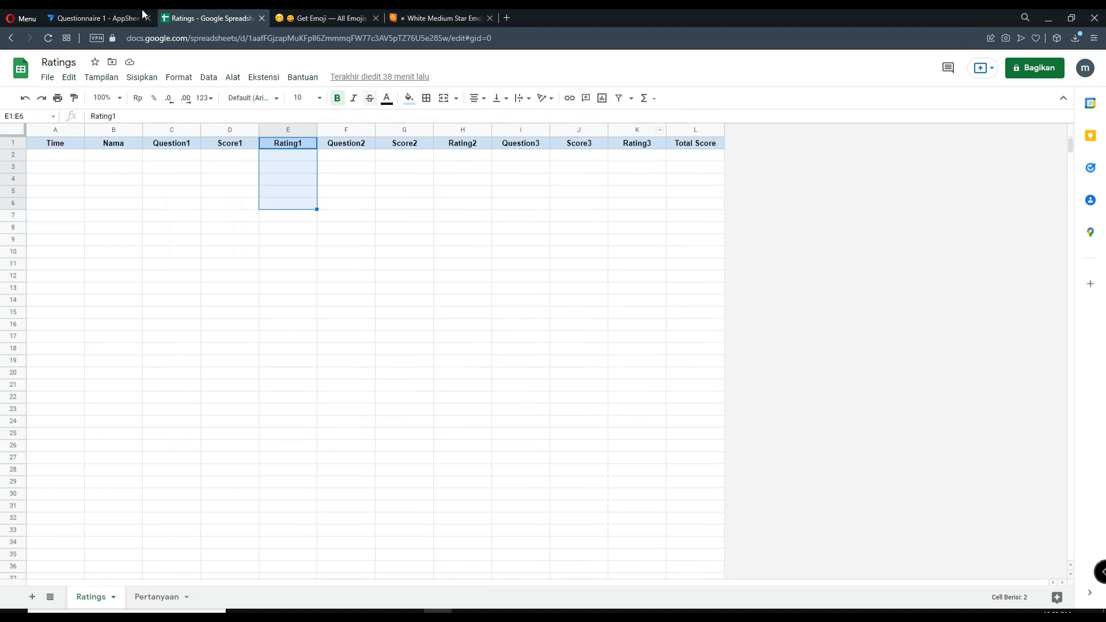
click(58, 14)
click(1016, 71)
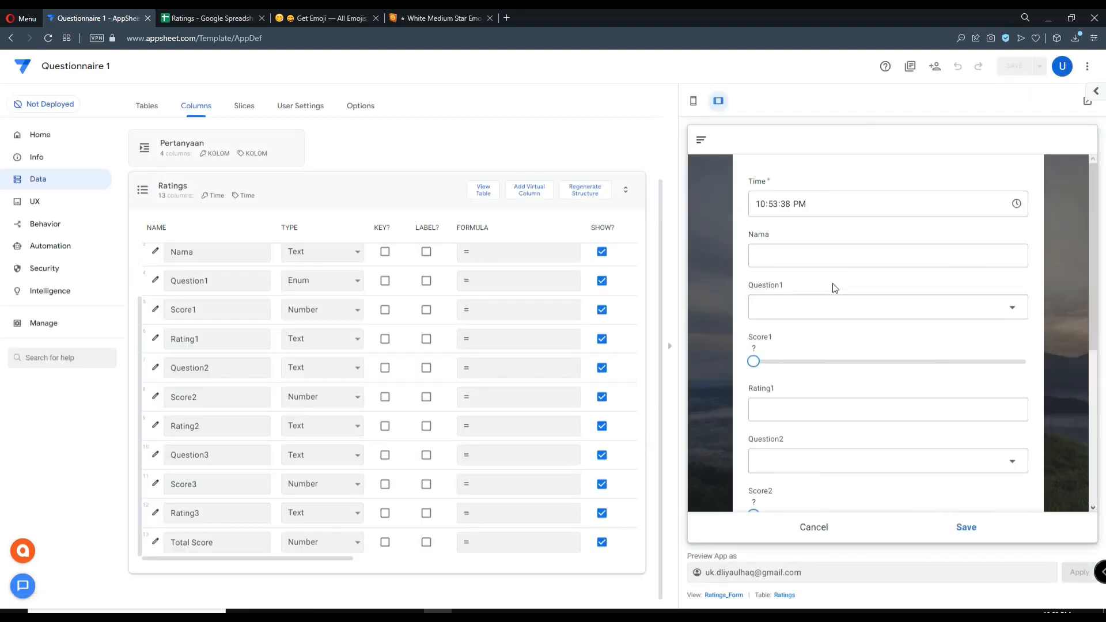
Test the question lists in the form preview, choosing question 1 for Question1, question 2 for Question2 and an option for Question3
click(780, 311)
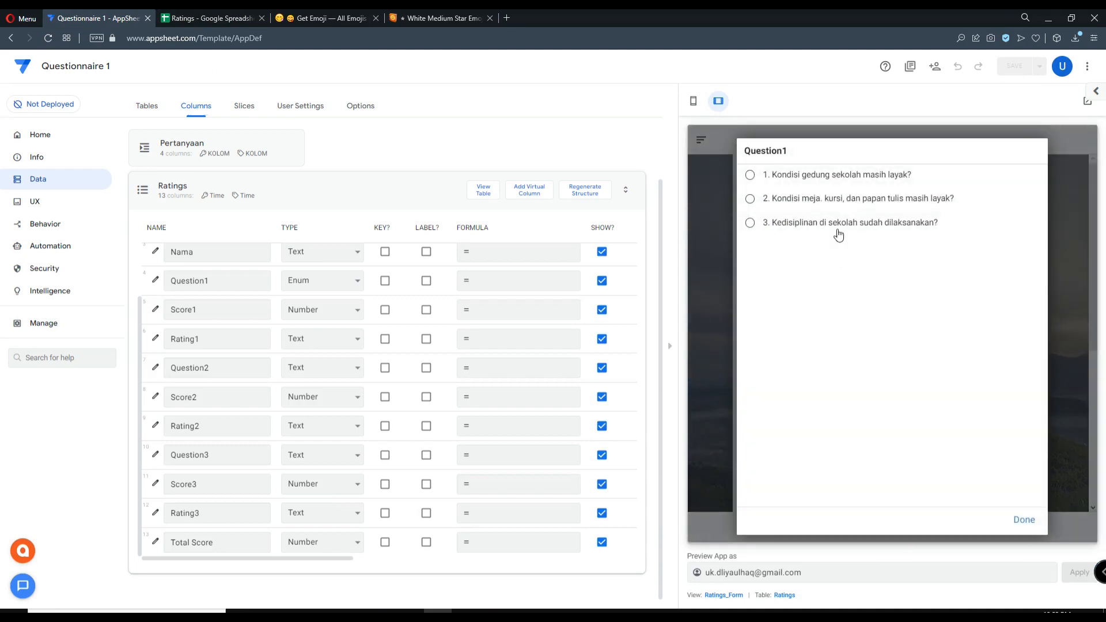
click(813, 184)
scroll(794, 369, down, 1)
click(801, 353)
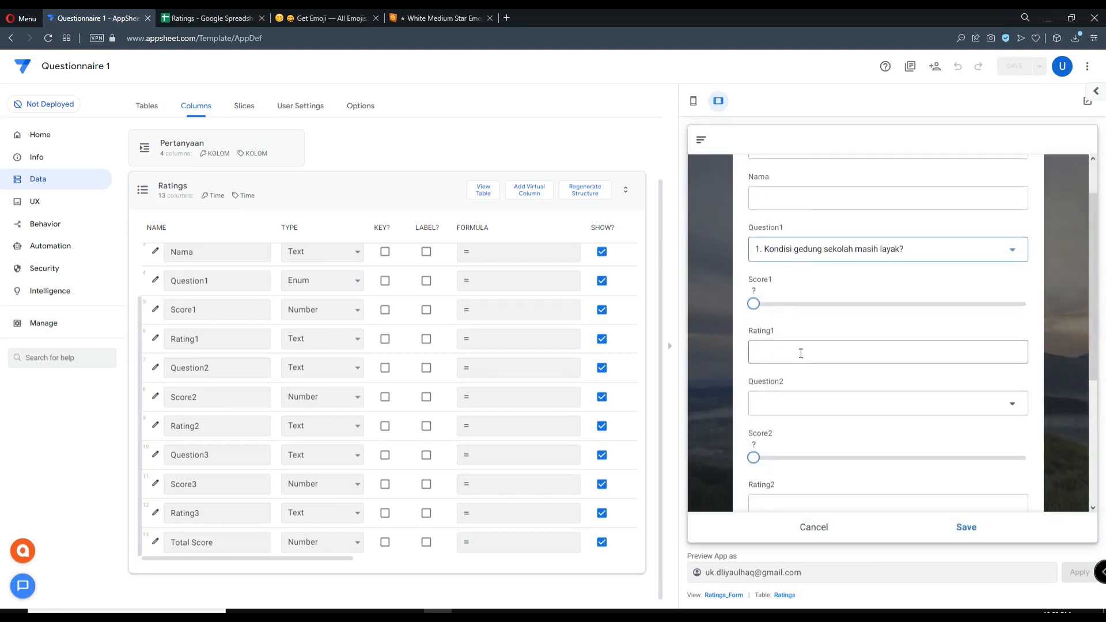
click(807, 410)
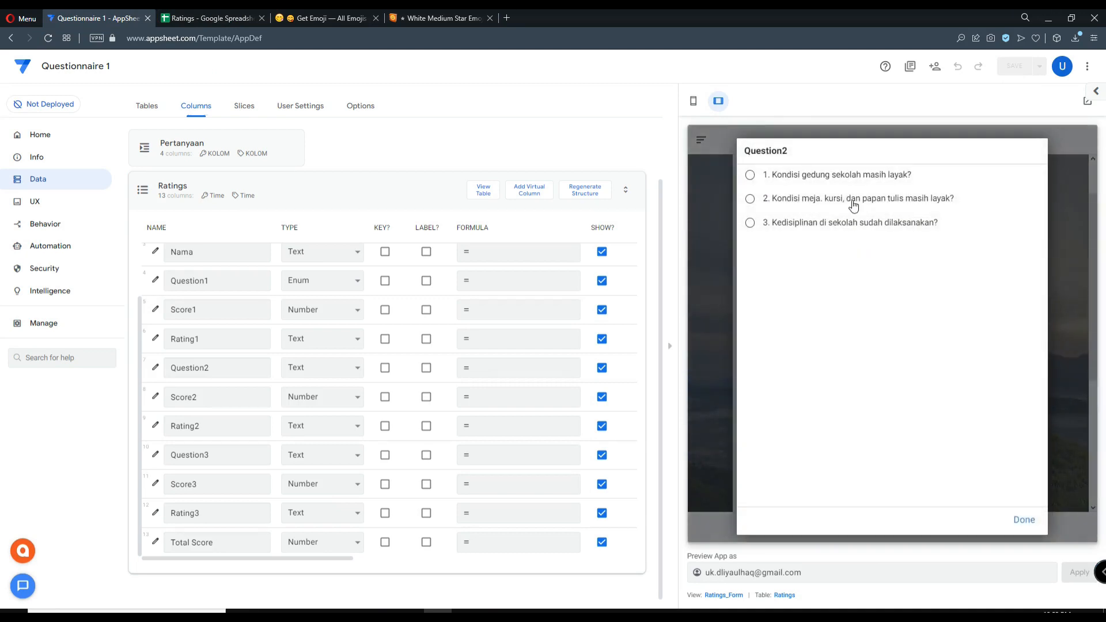
click(852, 202)
scroll(837, 444, down, 2)
click(832, 445)
click(864, 179)
scroll(830, 295, up, 2)
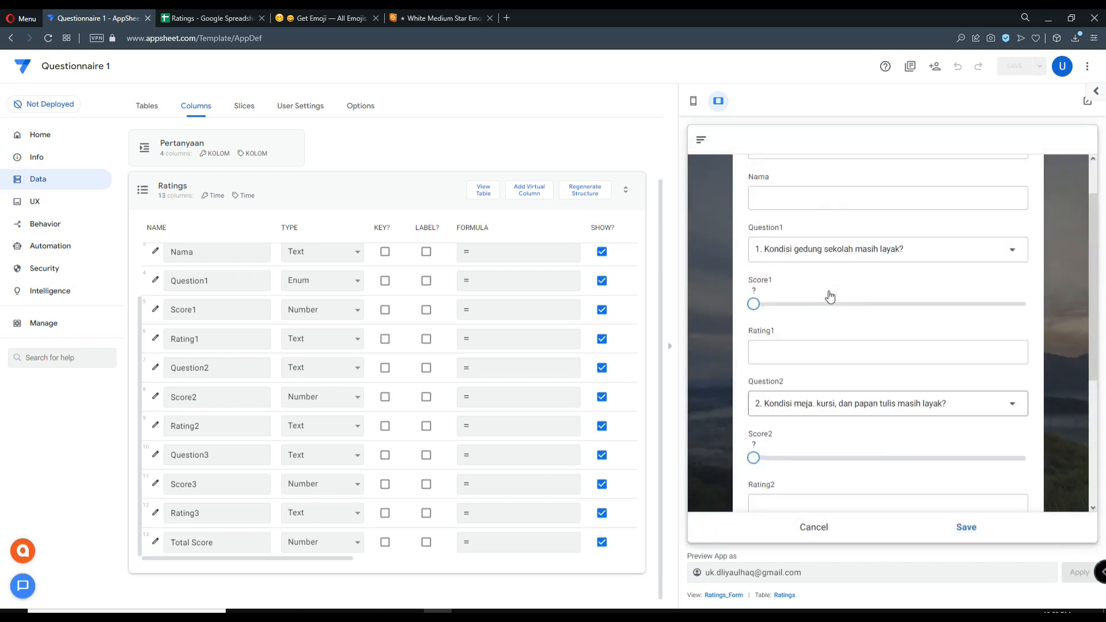
Discard the test entry in the preview and open a new blank Ratings form
scroll(829, 296, up, 1)
click(820, 528)
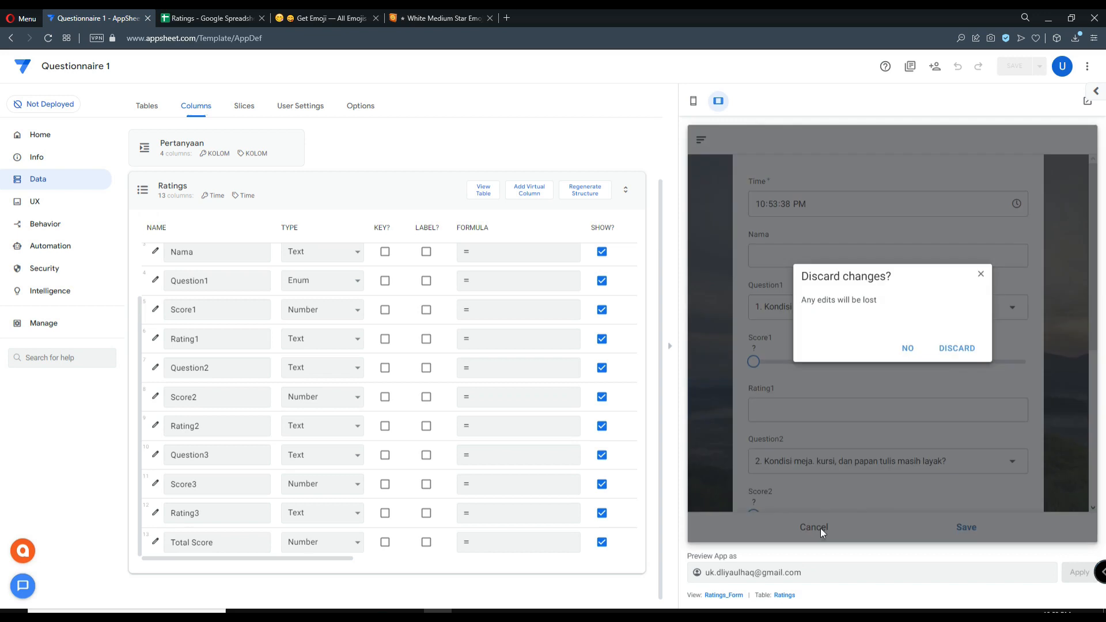
click(950, 352)
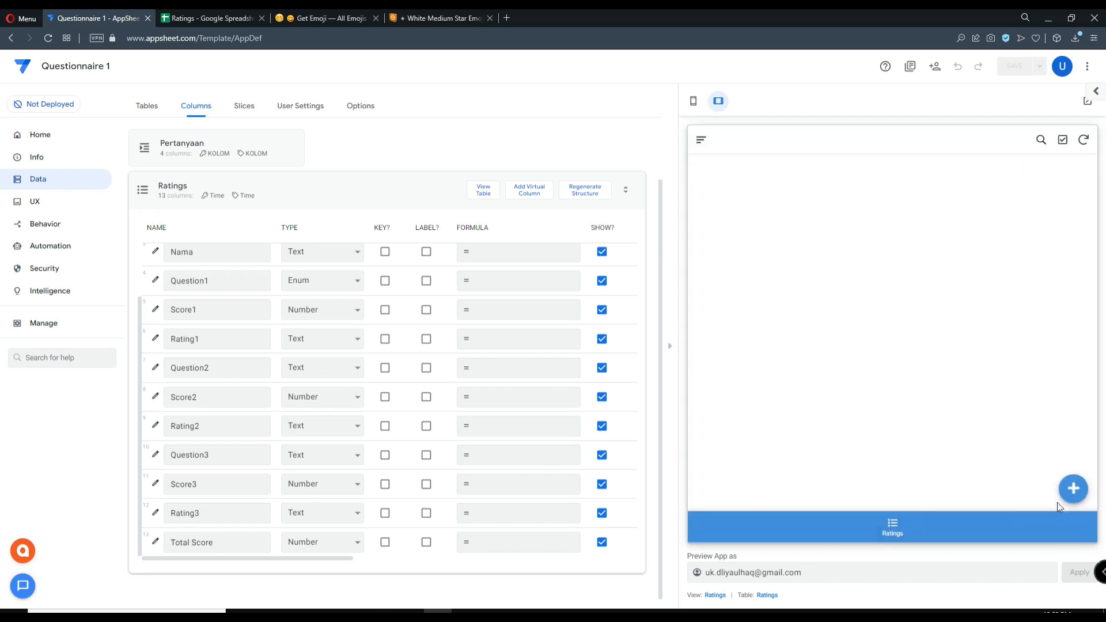
click(1070, 491)
scroll(793, 330, down, 1)
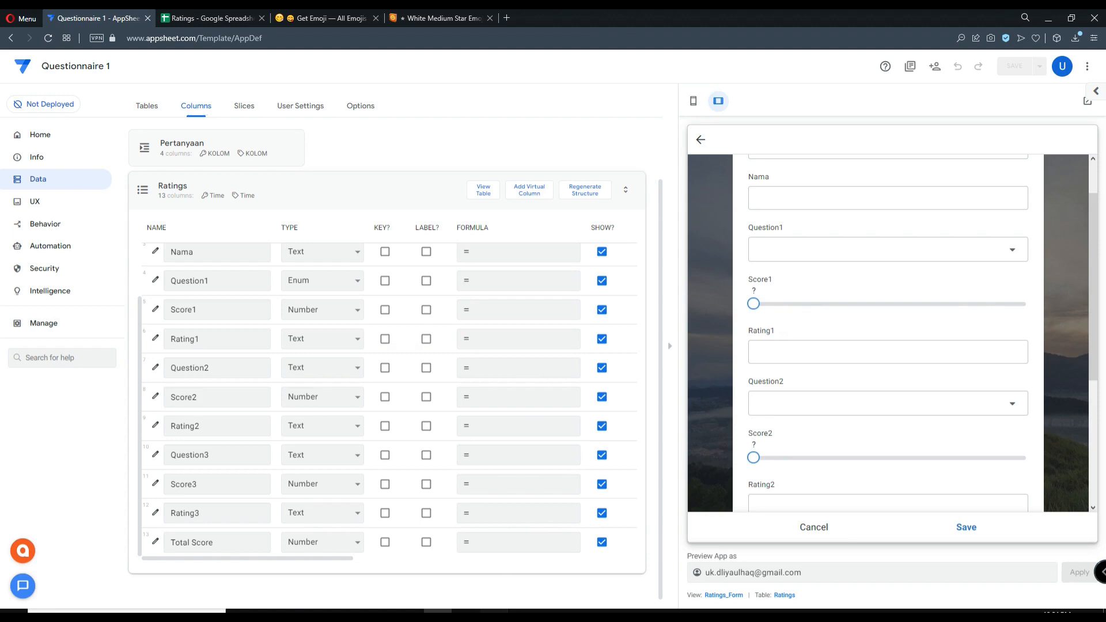
Switch to Notepad, copy the star-rating formula that begins with left(concatenate(, and return to AppSheet
click(496, 614)
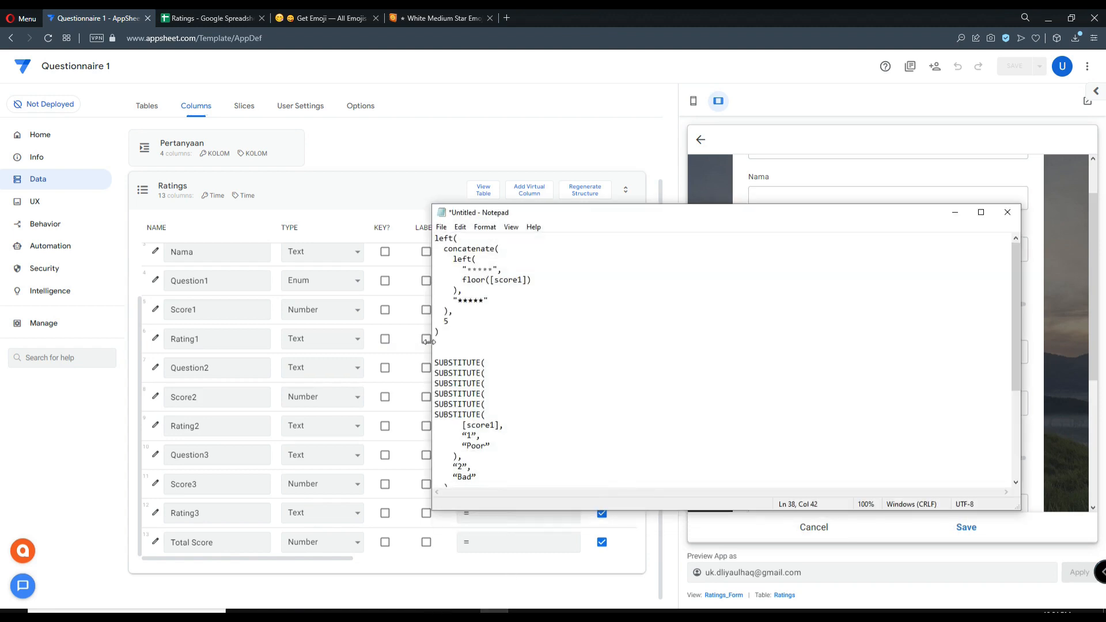
drag(443, 336, 416, 227)
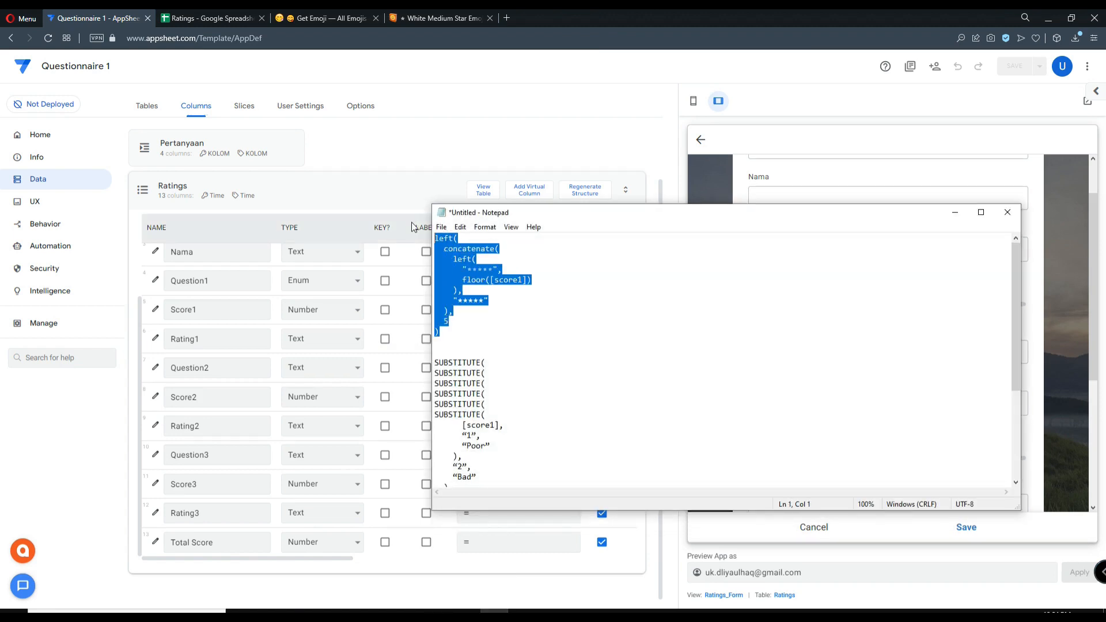
click(955, 213)
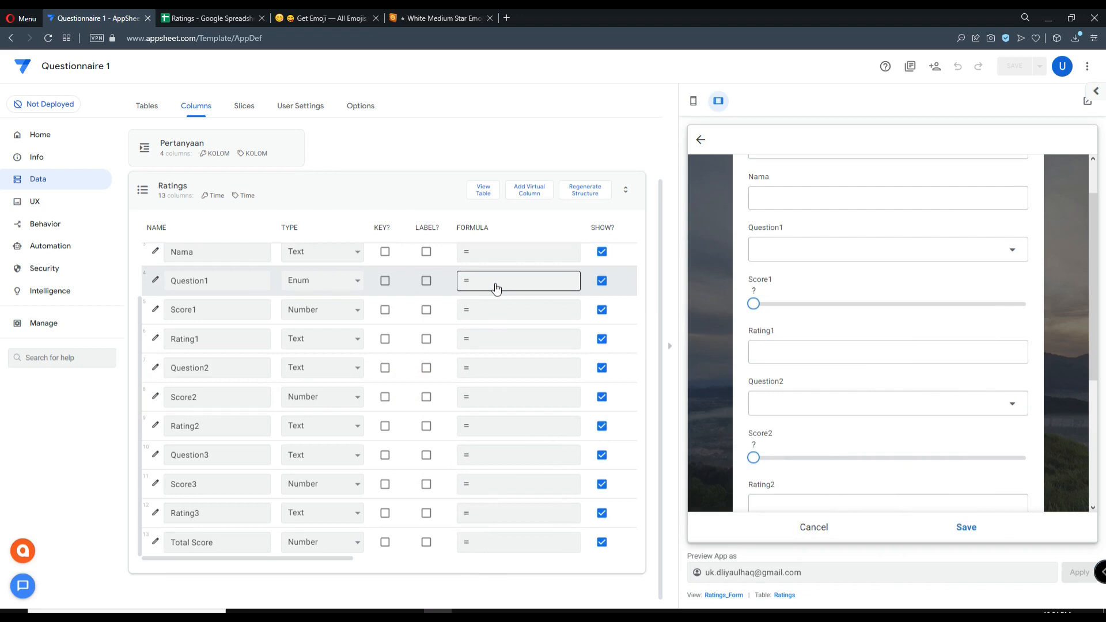
Set the app formula of the Rating1 column to left(concatenate(left("⭐⭐⭐⭐⭐", floor([score1])), "★★★★★"), 5) and save the expression
click(489, 341)
click(390, 163)
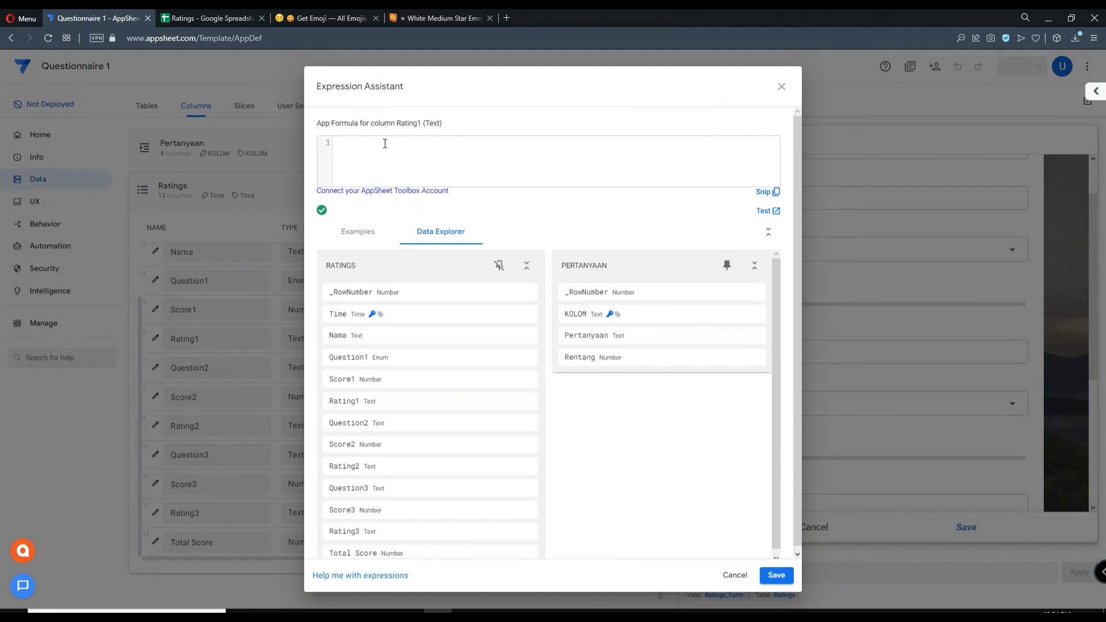
text(left(   concatenate(     left(       "⭐⭐⭐⭐⭐",       floor([score1])     ),     "★★★★★"   ),   5 ))
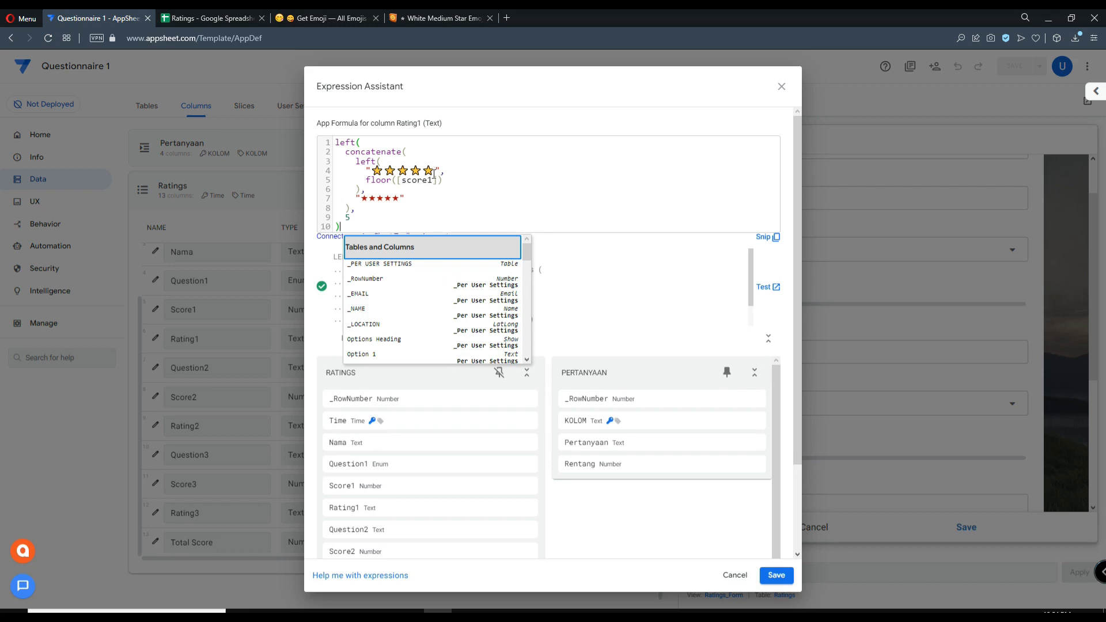
click(378, 163)
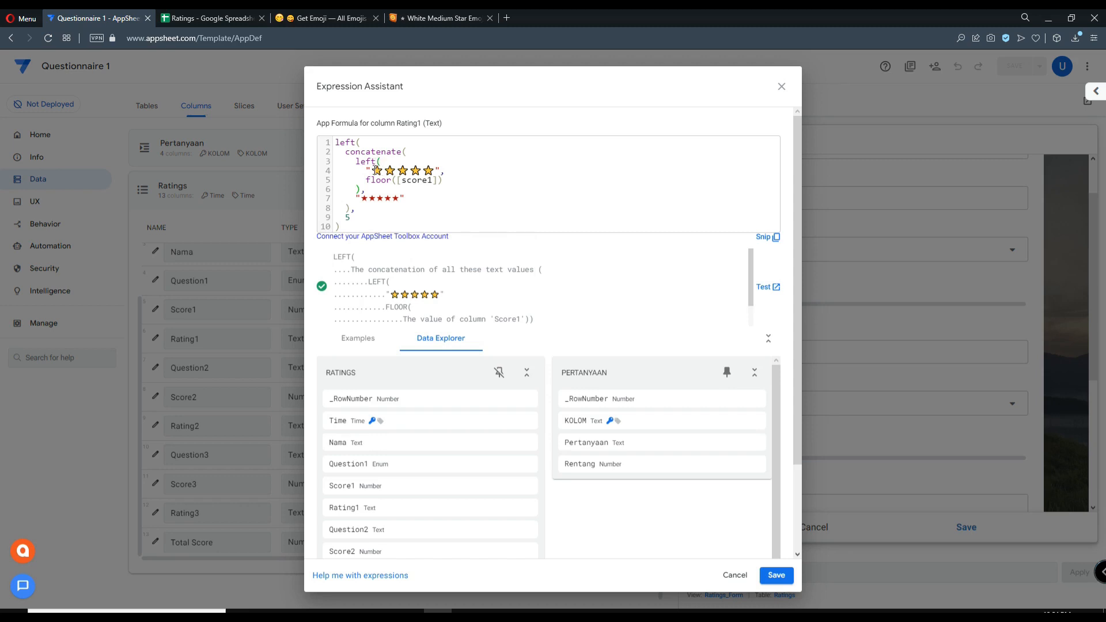
drag(374, 170, 433, 172)
click(774, 576)
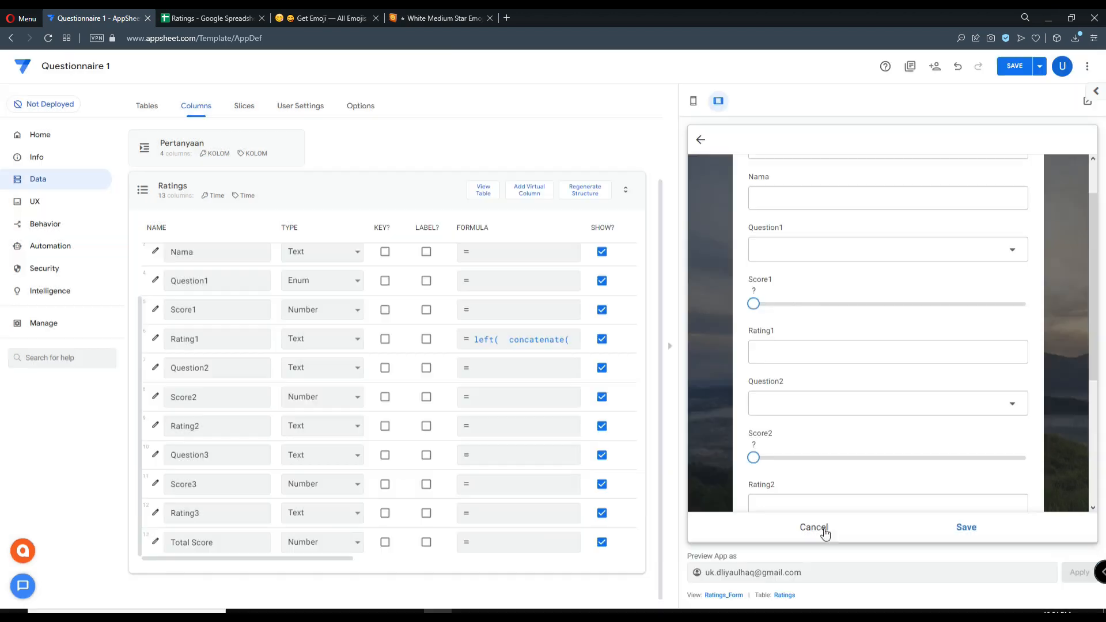
Try Score1 at 2 in the form preview, then compare the star characters in the Rating1 formula with those on the Get Emoji site
drag(753, 303, 823, 305)
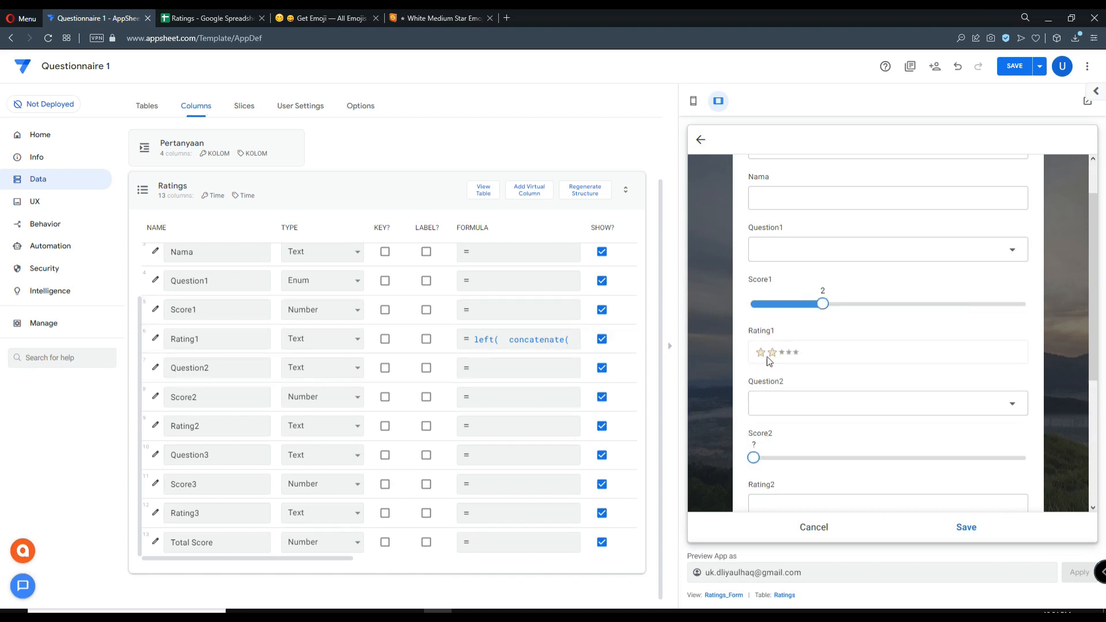
click(522, 346)
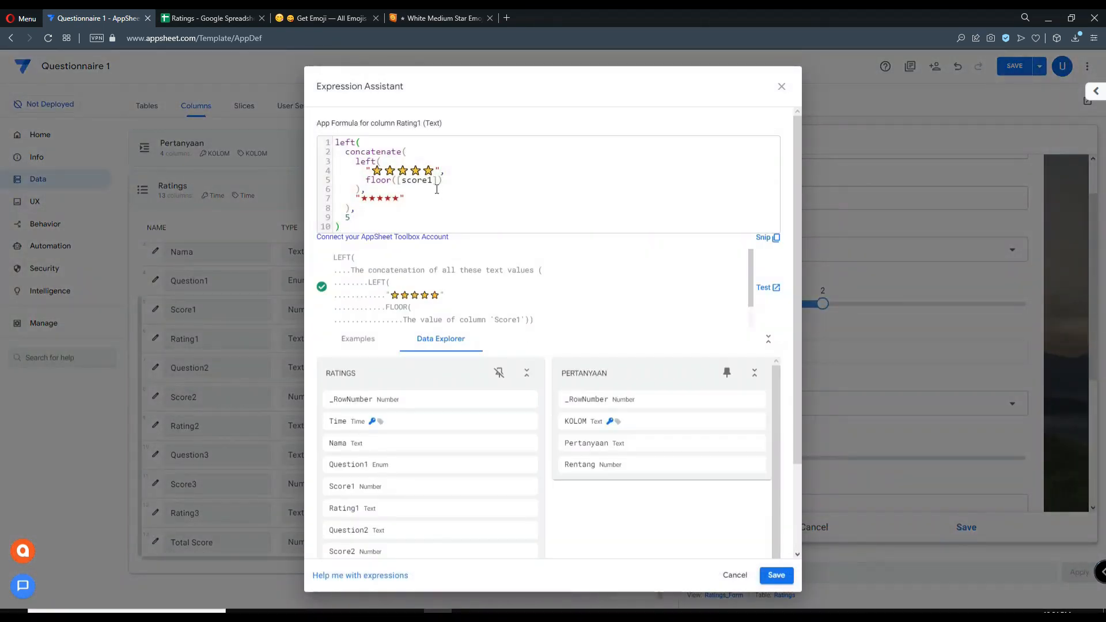
drag(436, 171, 385, 172)
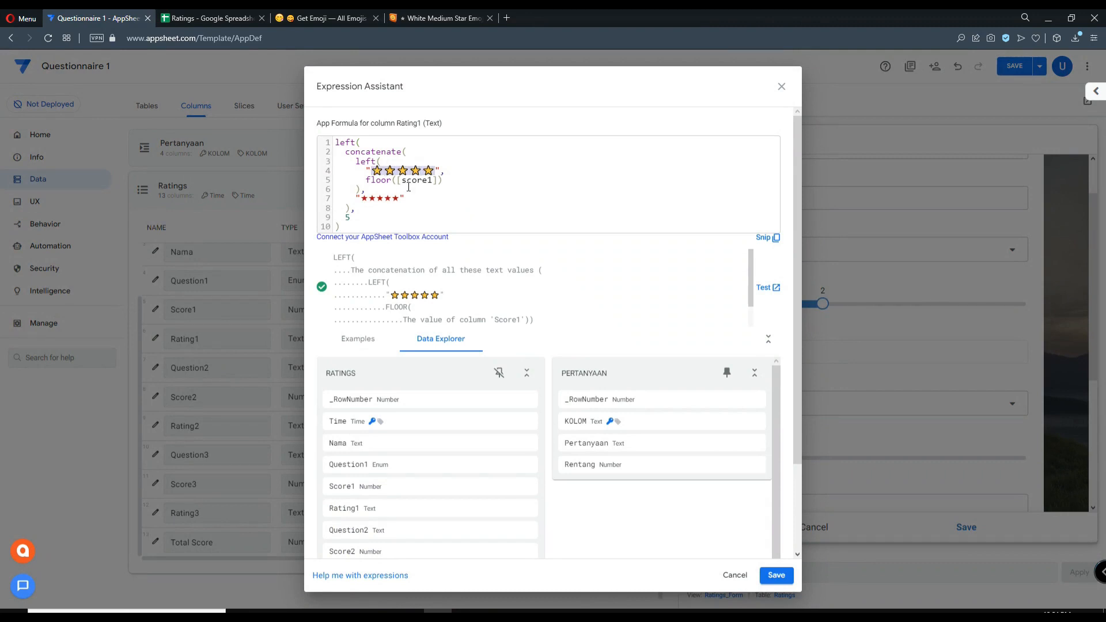
click(324, 17)
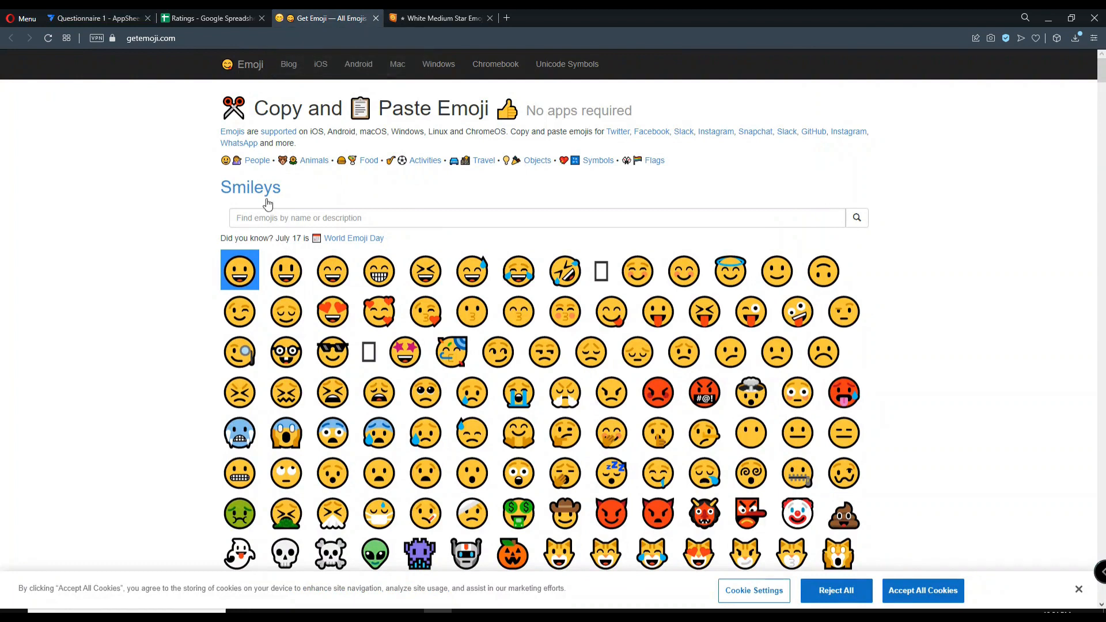
scroll(158, 346, down, 1)
scroll(158, 346, up, 1)
click(95, 18)
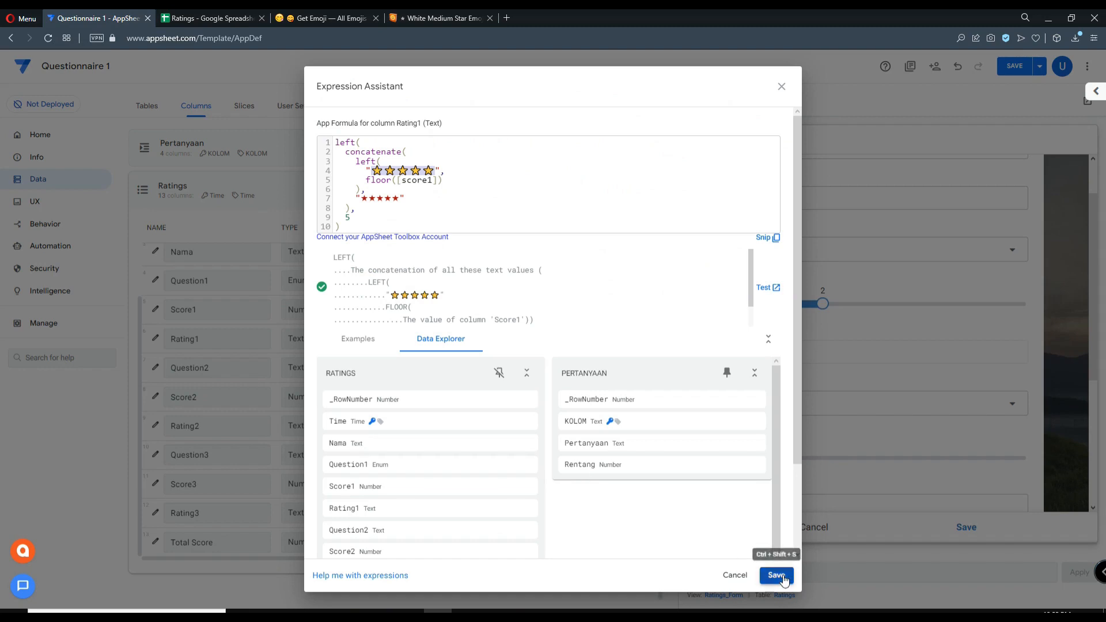
Copy the whole Rating1 app formula and save the expression
click(339, 144)
key(ctrl+a)
key(ctrl+c)
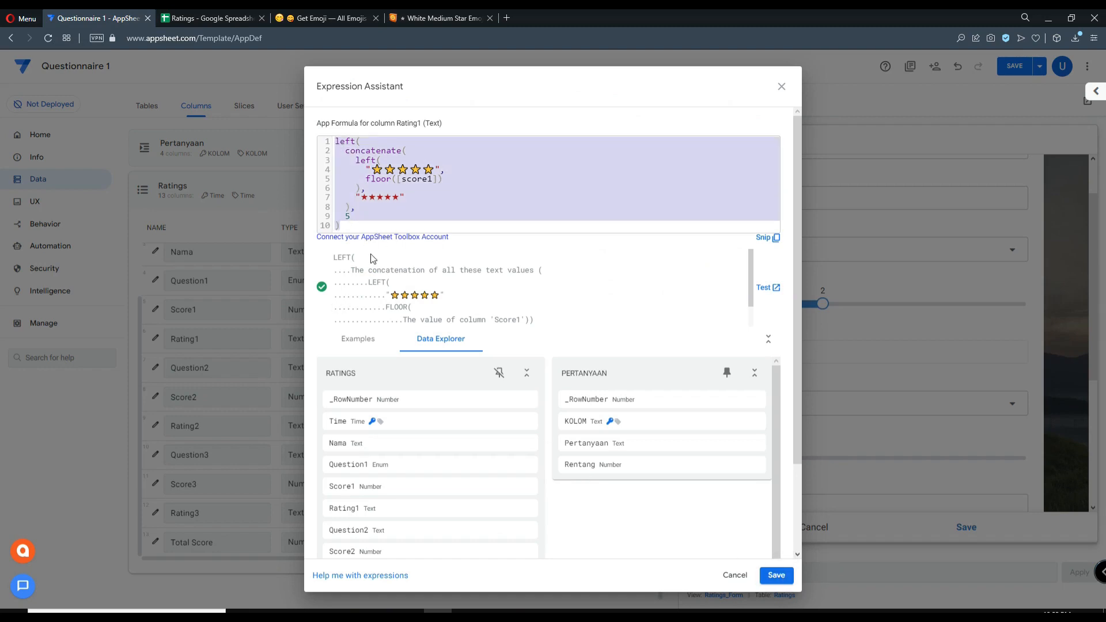
click(777, 575)
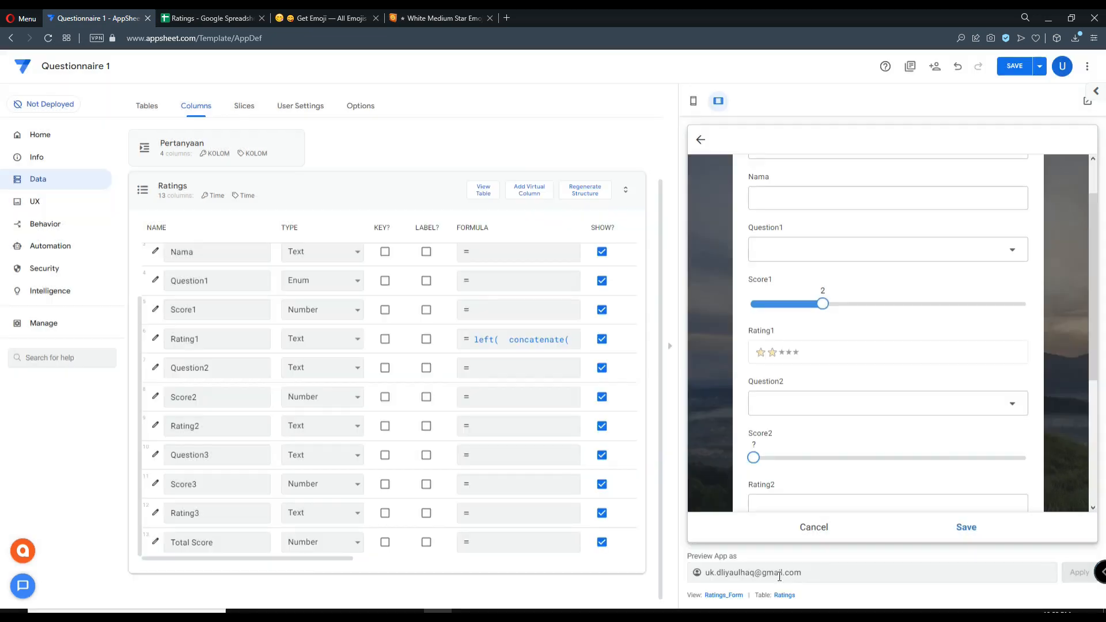
Set the app formula of the Rating2 column to the copied star-rating expression with floor([score2]) and save the expression
click(494, 432)
key(ctrl+v)
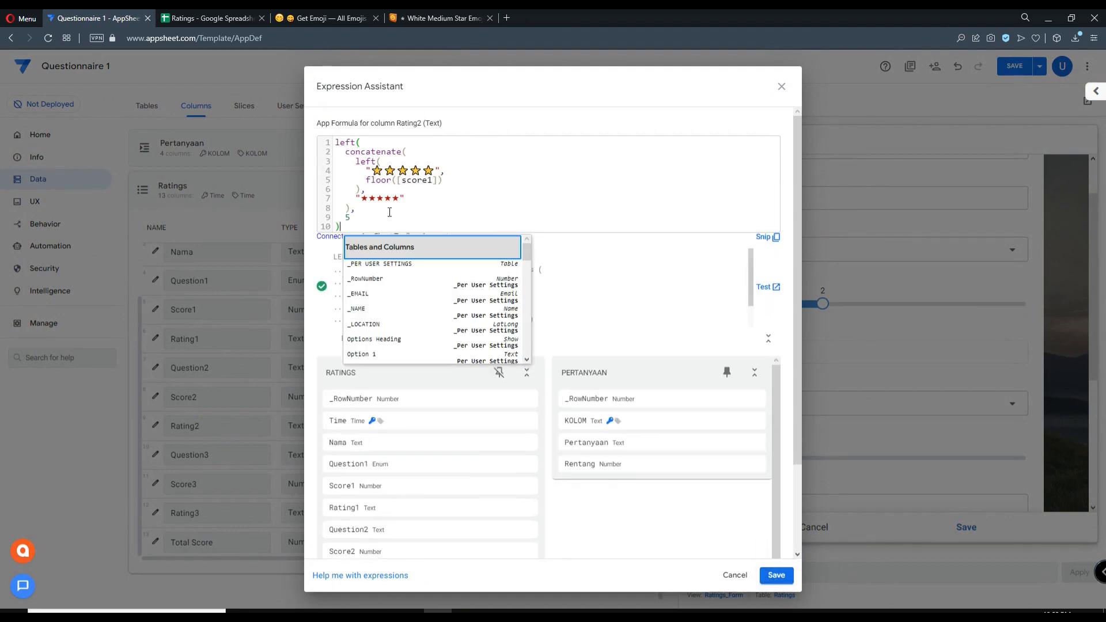
click(430, 183)
key(BackSpace)
text(2)
drag(383, 183, 432, 183)
click(433, 185)
click(775, 576)
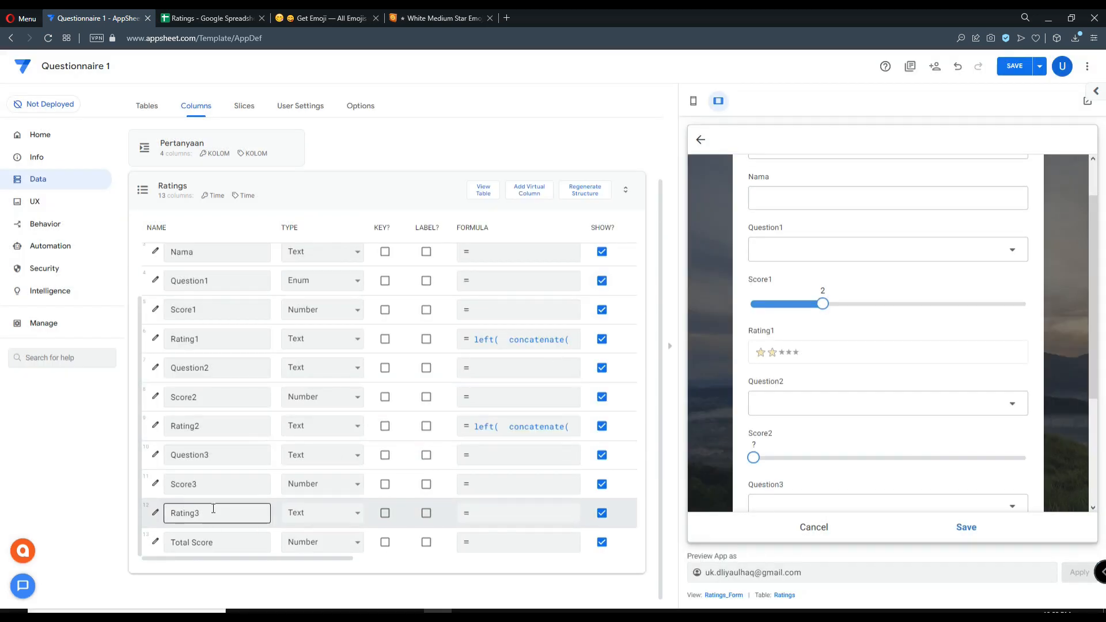
Set the app formula of the Rating3 column to the copied star-rating expression with floor([score3]) and save the app
click(486, 514)
key(ctrl+v)
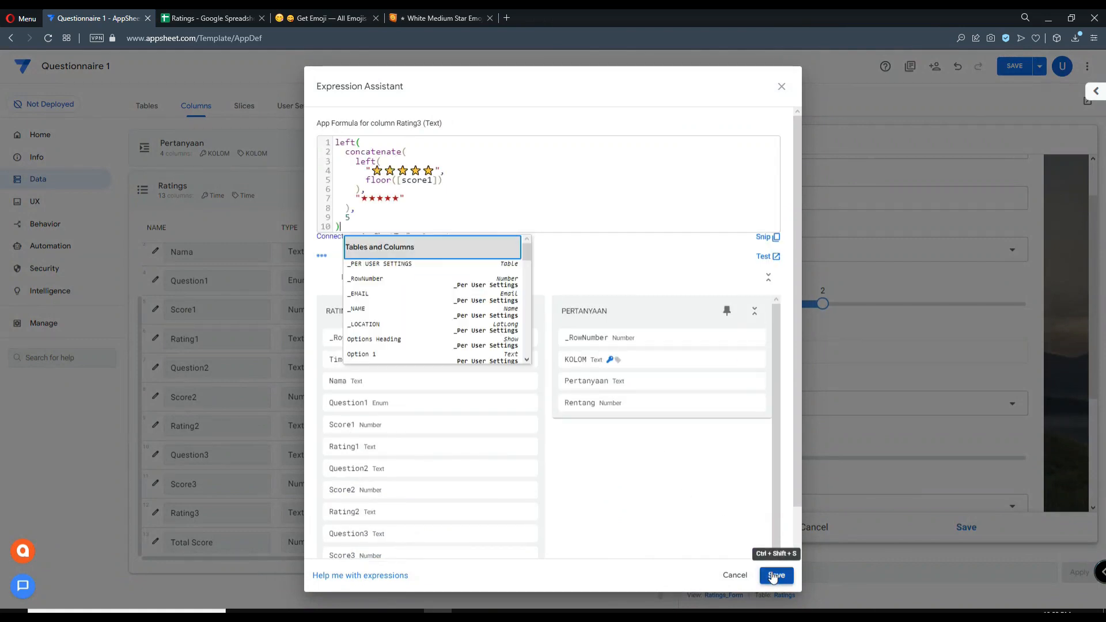
click(428, 180)
key(BackSpace)
text(3)
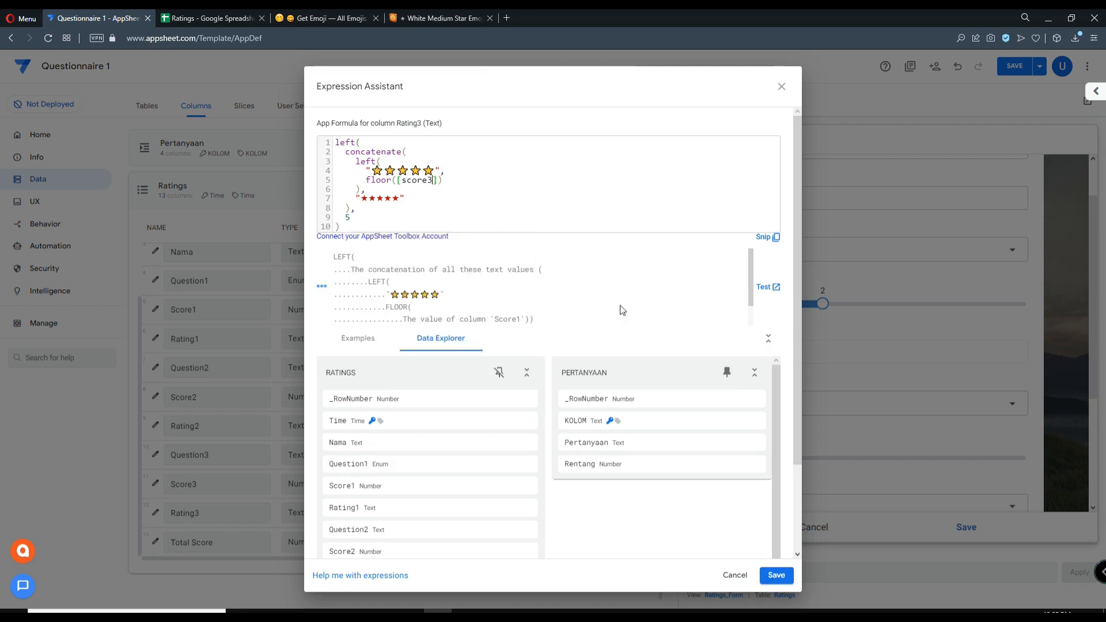
click(777, 575)
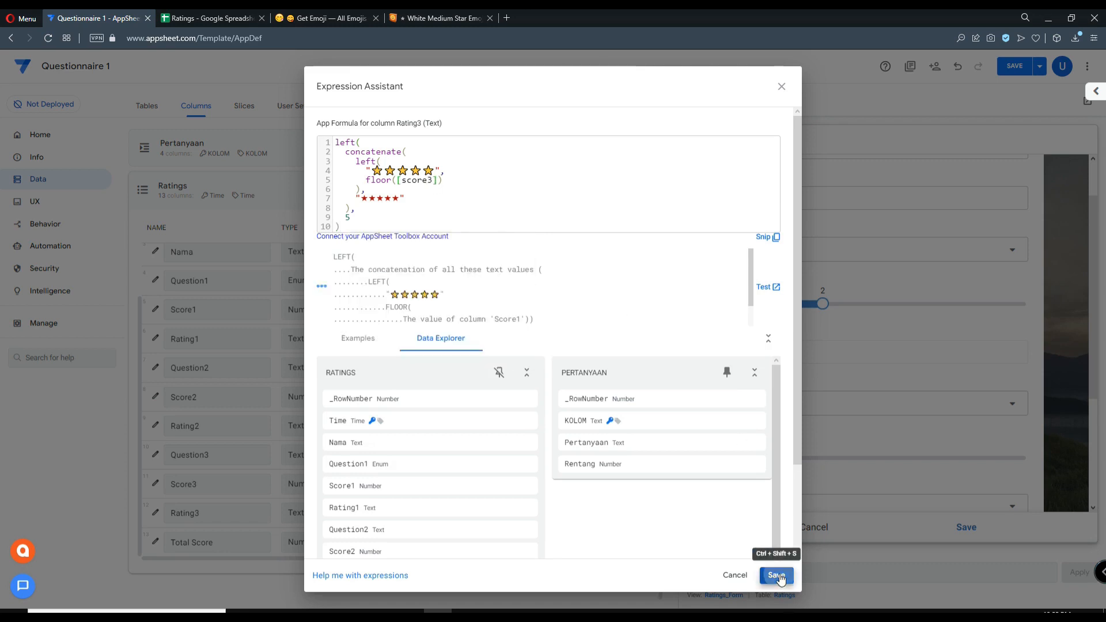
click(1031, 66)
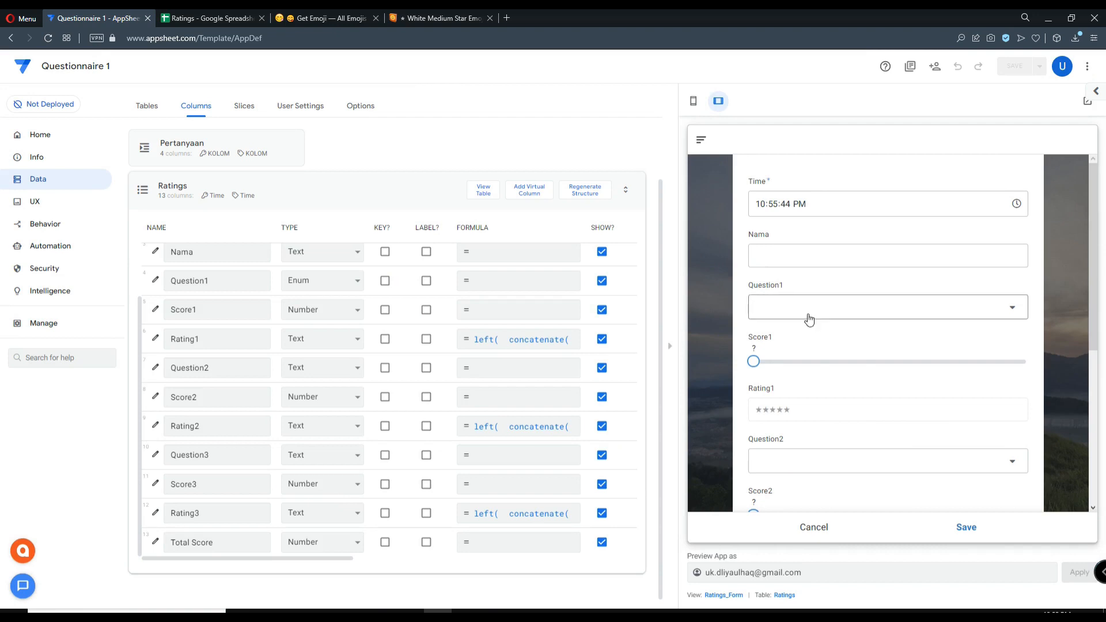
Test the Score1 slider in the form preview at 2, 3, 4 and 5, ending on 4
scroll(824, 337, down, 4)
scroll(825, 338, down, 1)
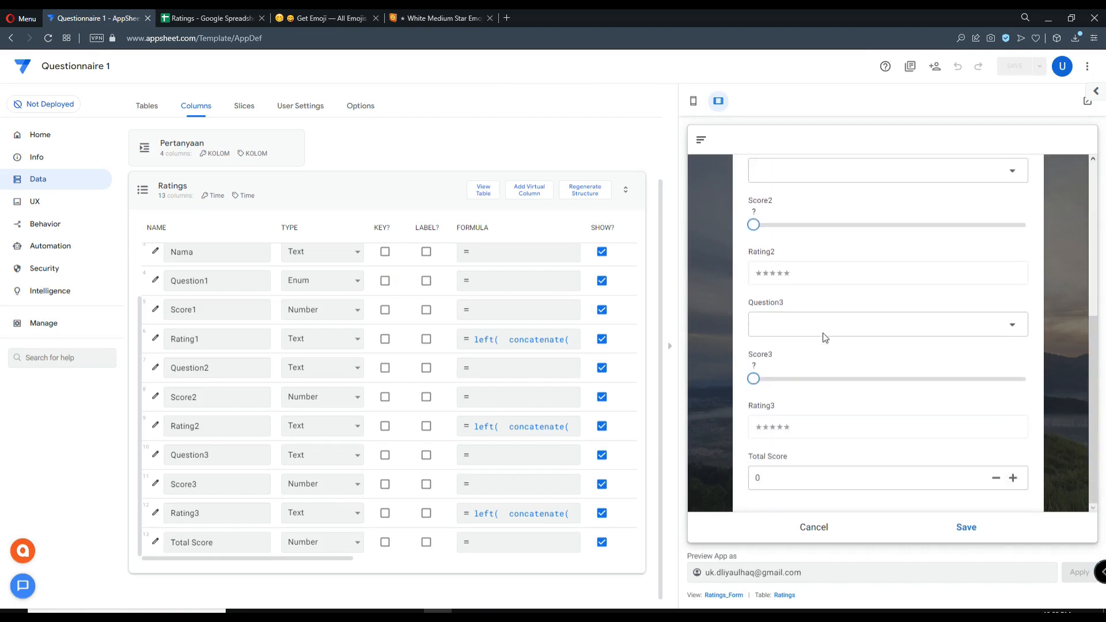
scroll(830, 349, up, 3)
scroll(809, 281, up, 1)
click(802, 301)
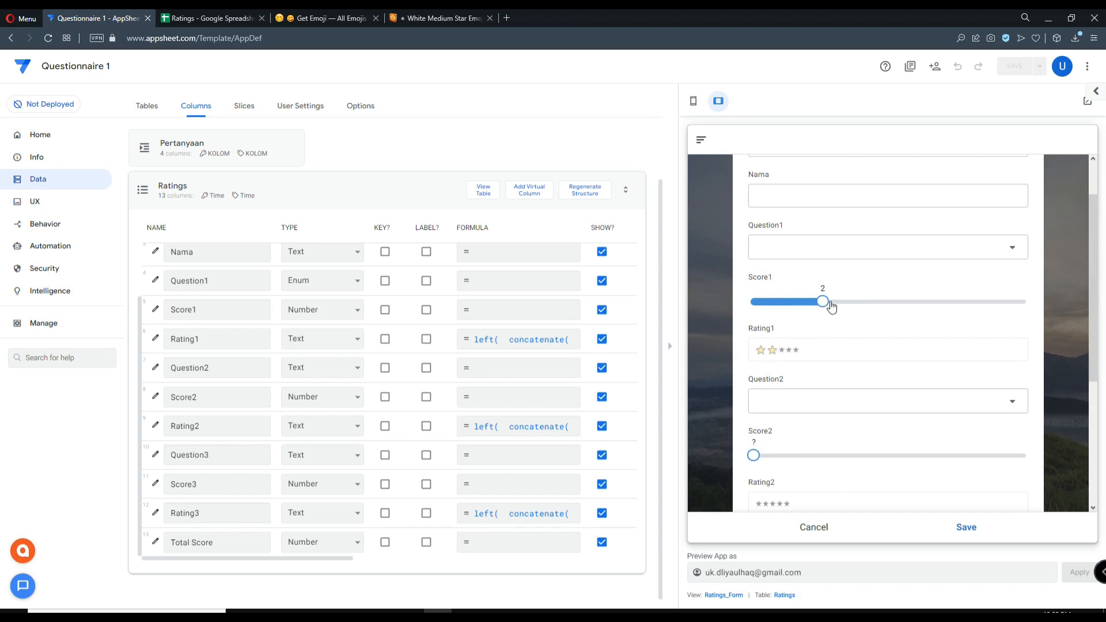
click(890, 301)
click(959, 302)
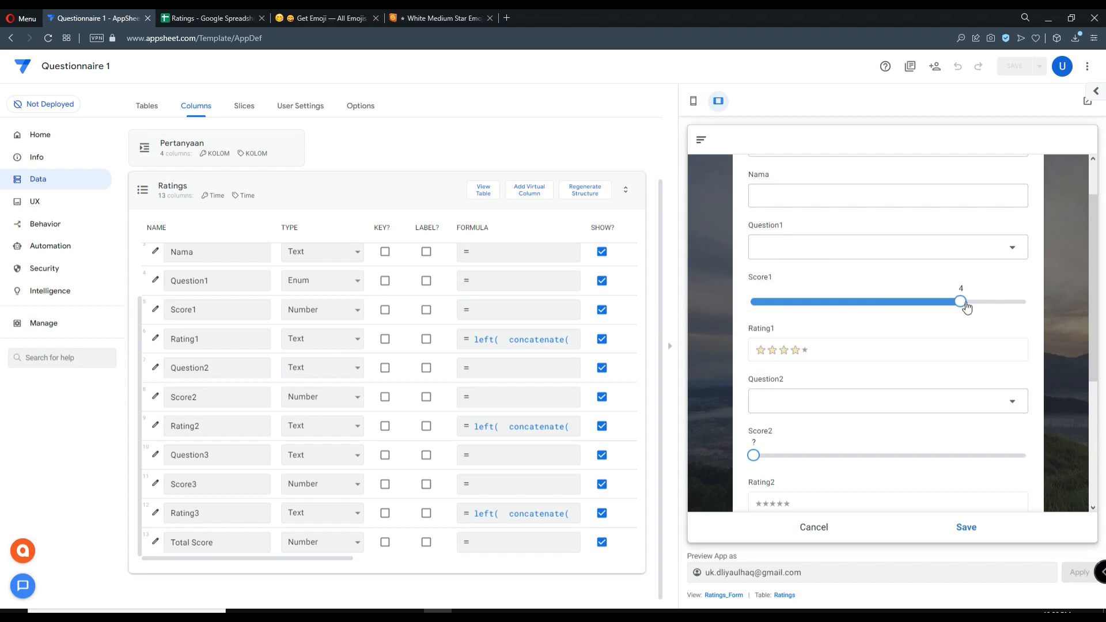
click(1015, 304)
click(969, 304)
Test the other two sliders in the form preview by setting Score2 and Score3 to 5
scroll(893, 323, down, 3)
click(797, 283)
drag(797, 283, 1021, 285)
scroll(884, 407, down, 2)
drag(909, 378, 1030, 380)
scroll(867, 378, up, 5)
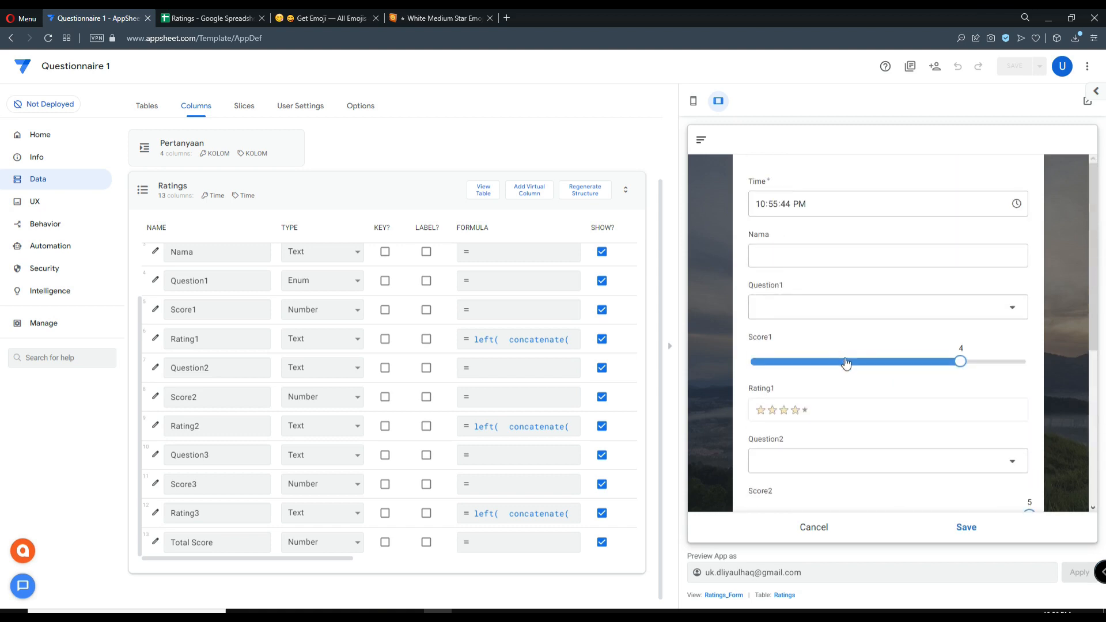
Choose an option for Question1 in the preview and "2. Kondisi meja. kursi, dan papan tulis masih layak?" for Question2 and Question3
click(914, 314)
click(871, 176)
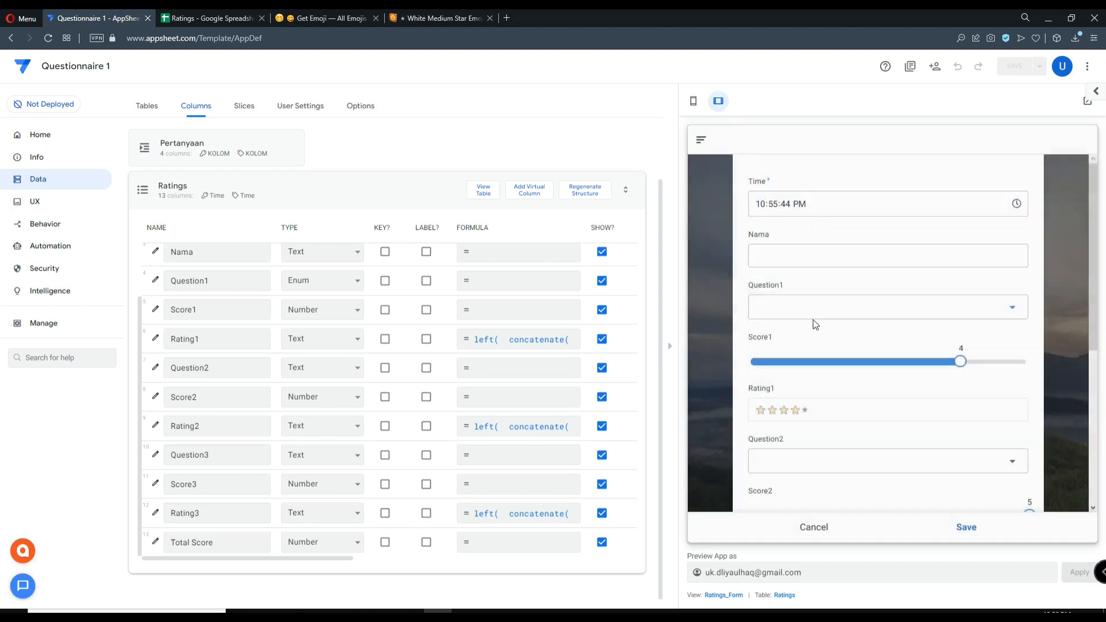
scroll(832, 345, down, 1)
click(830, 398)
click(870, 198)
scroll(844, 353, down, 4)
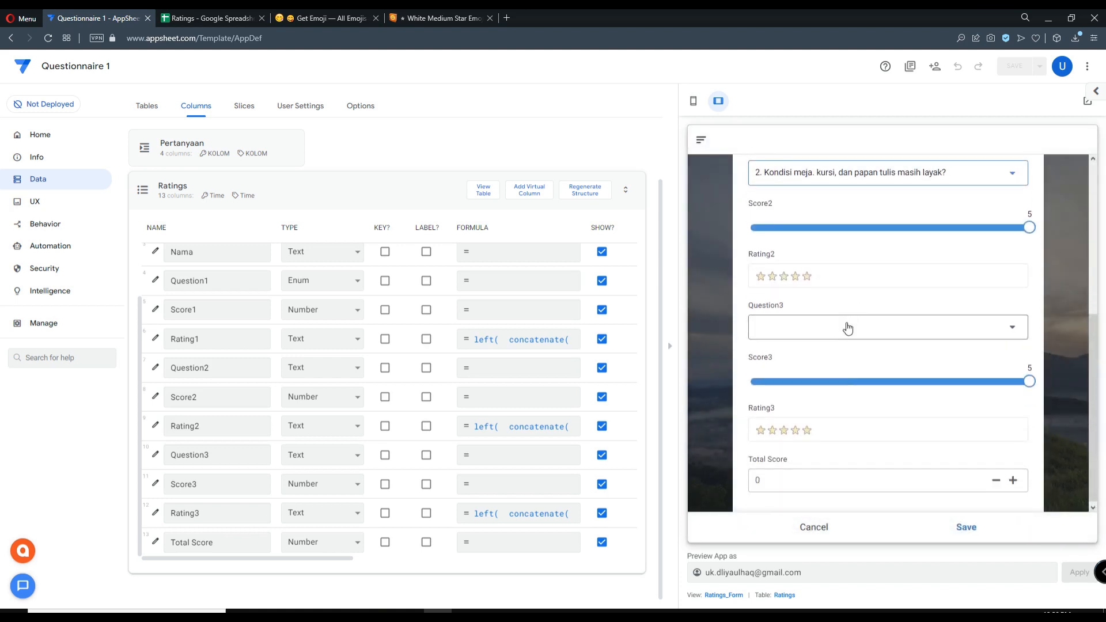
click(847, 323)
click(871, 199)
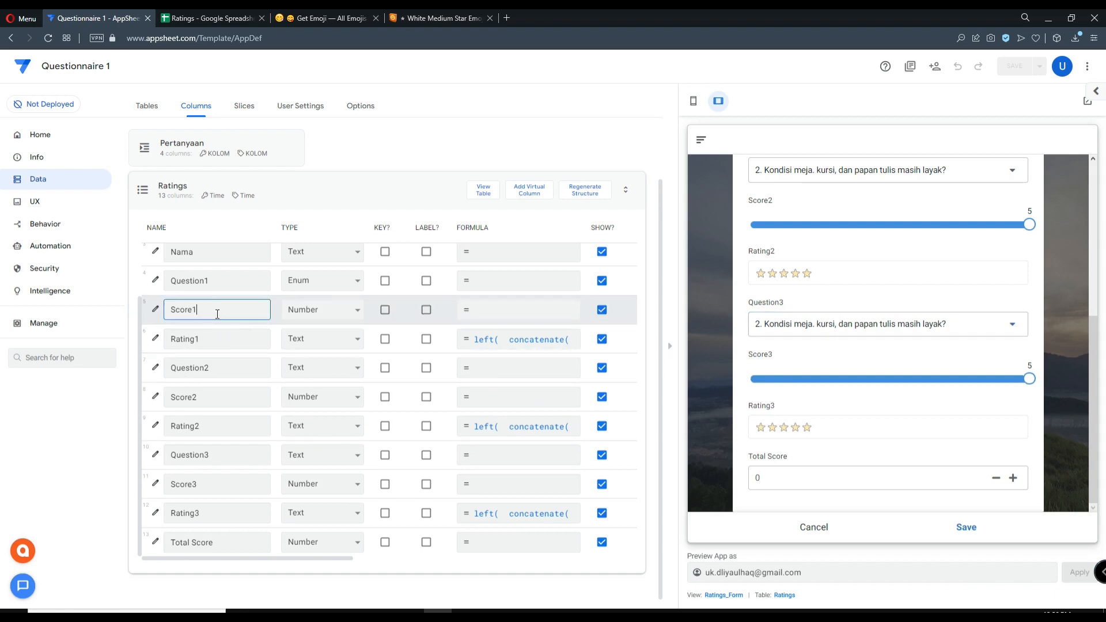
Switch to Notepad, copy the formula SUM(LIST([Score1]+[Score2]+[Score3]))/3*2, and return to AppSheet
click(207, 399)
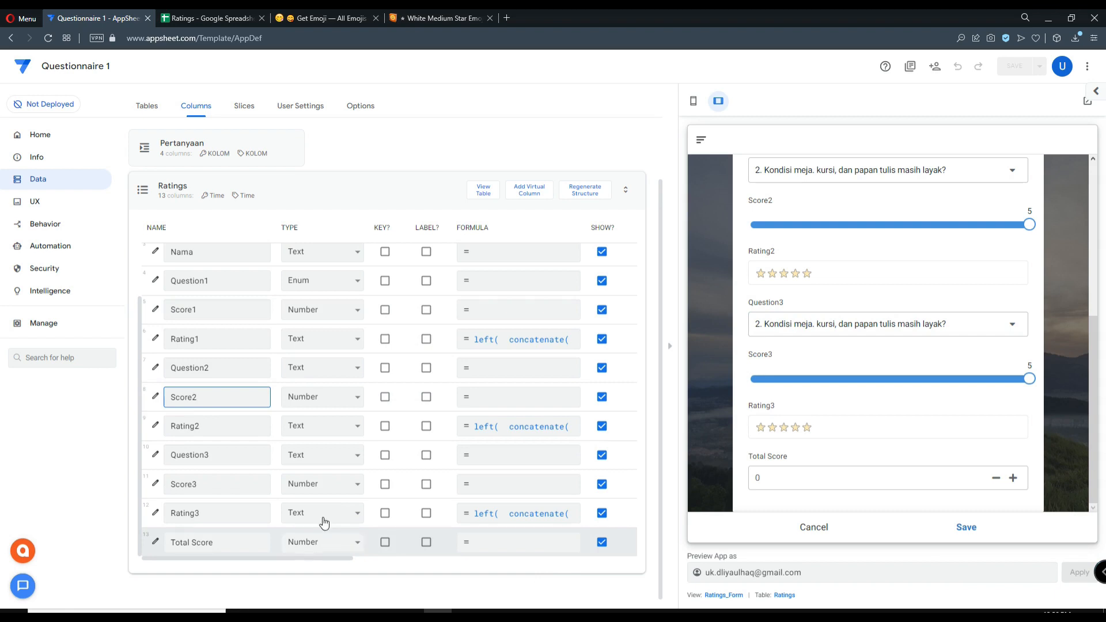
click(490, 542)
click(501, 612)
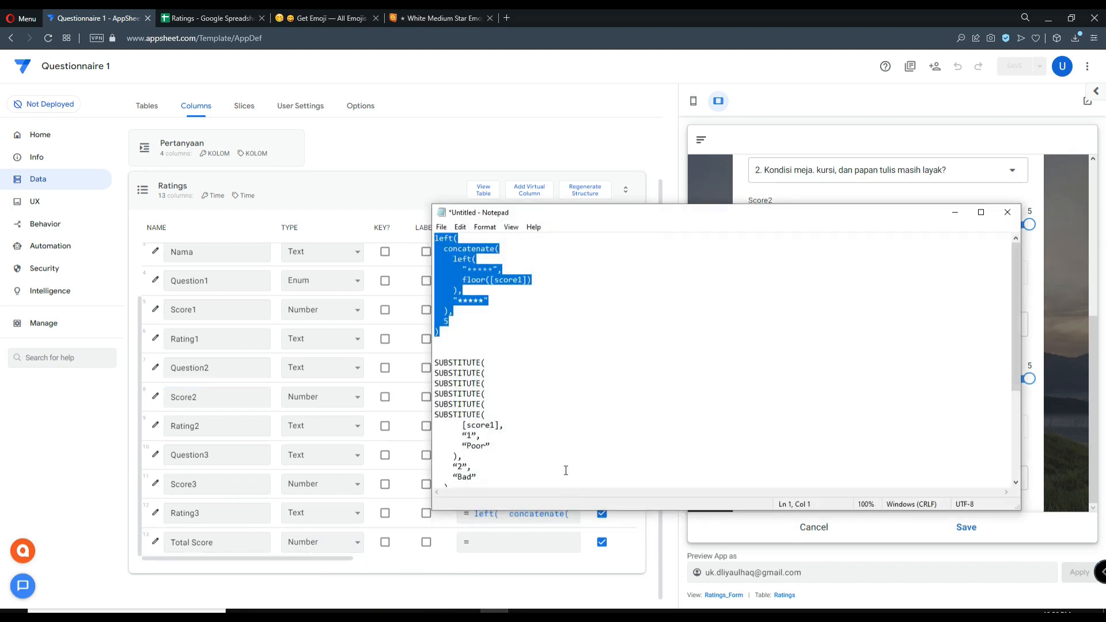
scroll(556, 409, down, 5)
drag(630, 479, 426, 478)
key(ctrl+c)
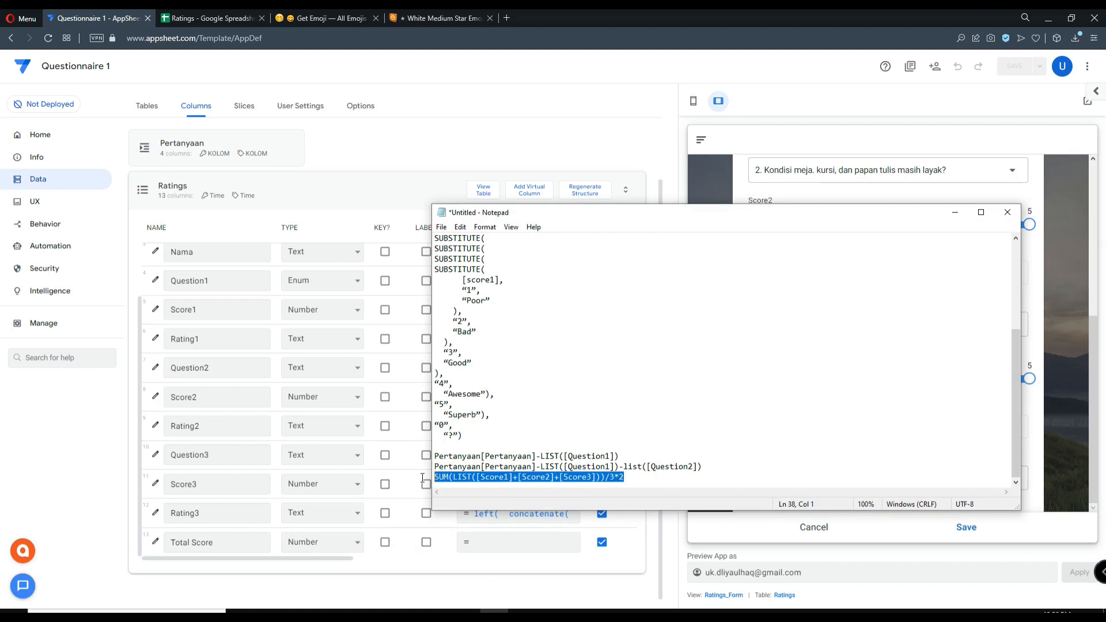
click(412, 582)
Set the app formula of the Total Score column to SUM(LIST([Score1]+[Score2]+[Score3]))/3*2 and save the app
click(518, 552)
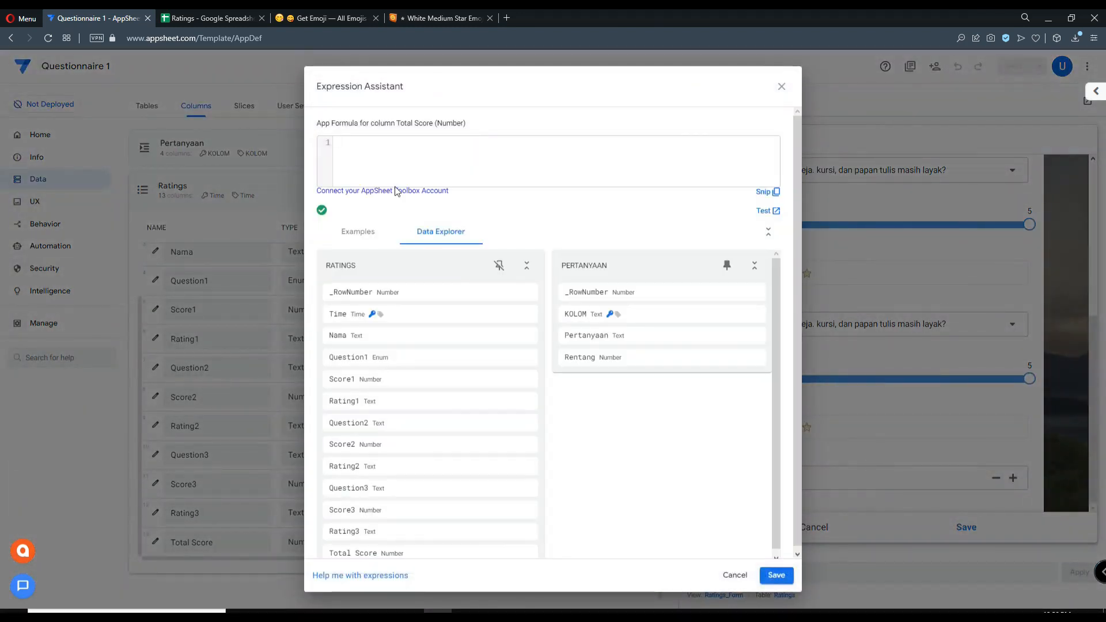
key(ctrl+v)
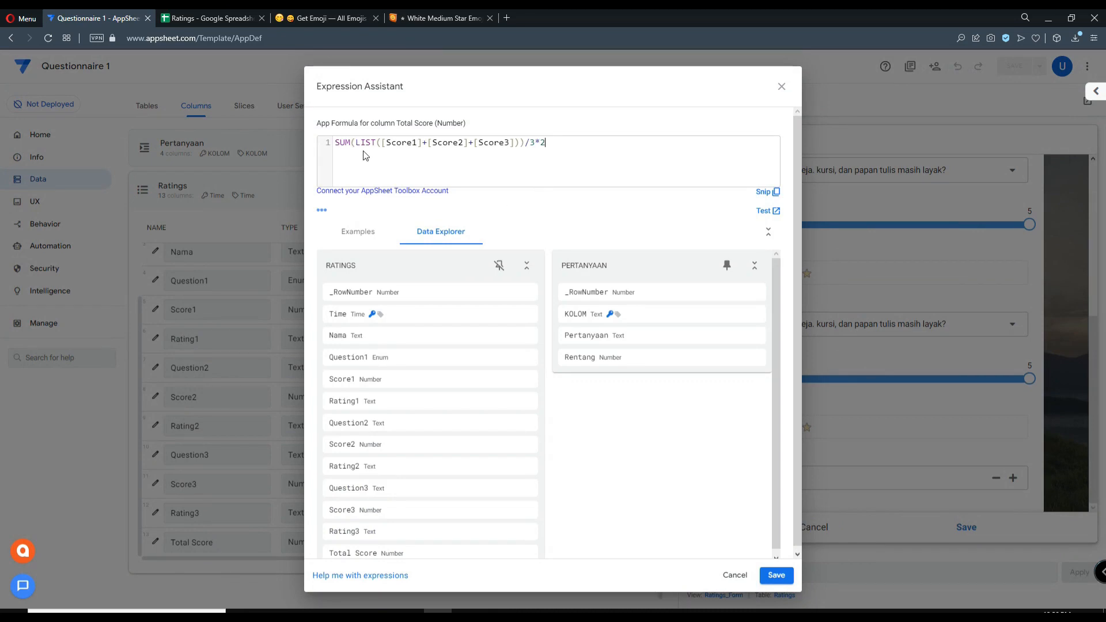
click(453, 142)
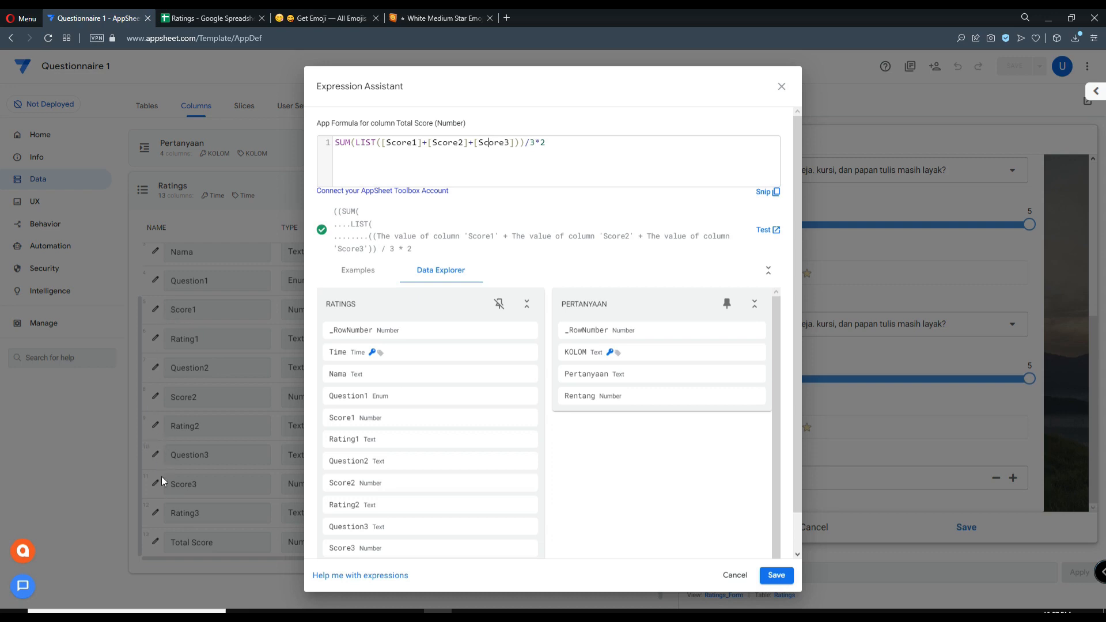
click(538, 144)
click(787, 574)
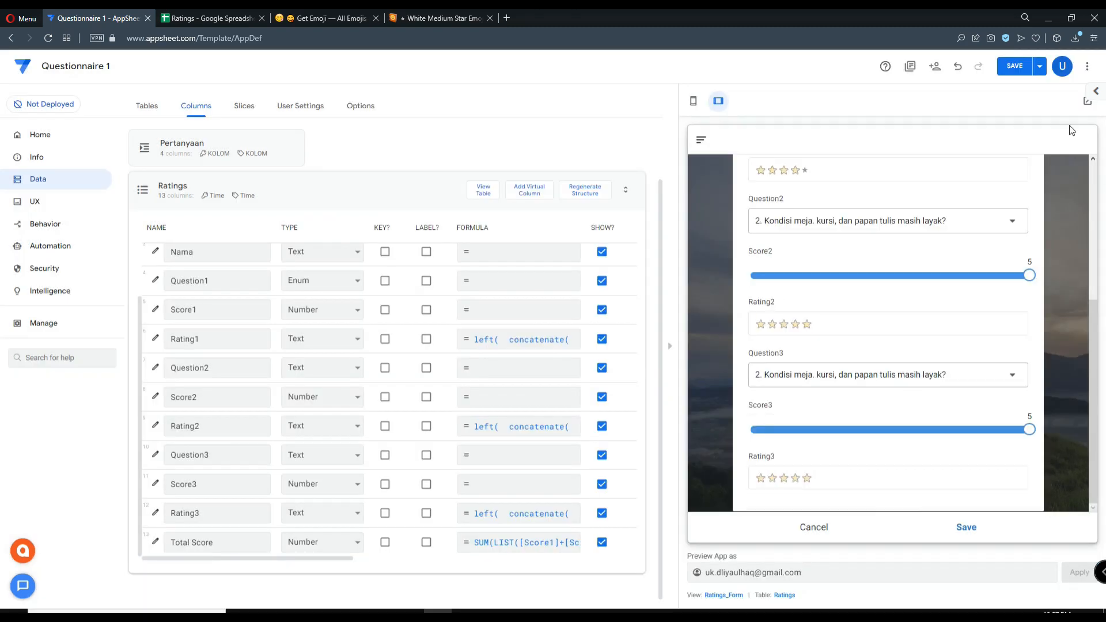
click(1015, 67)
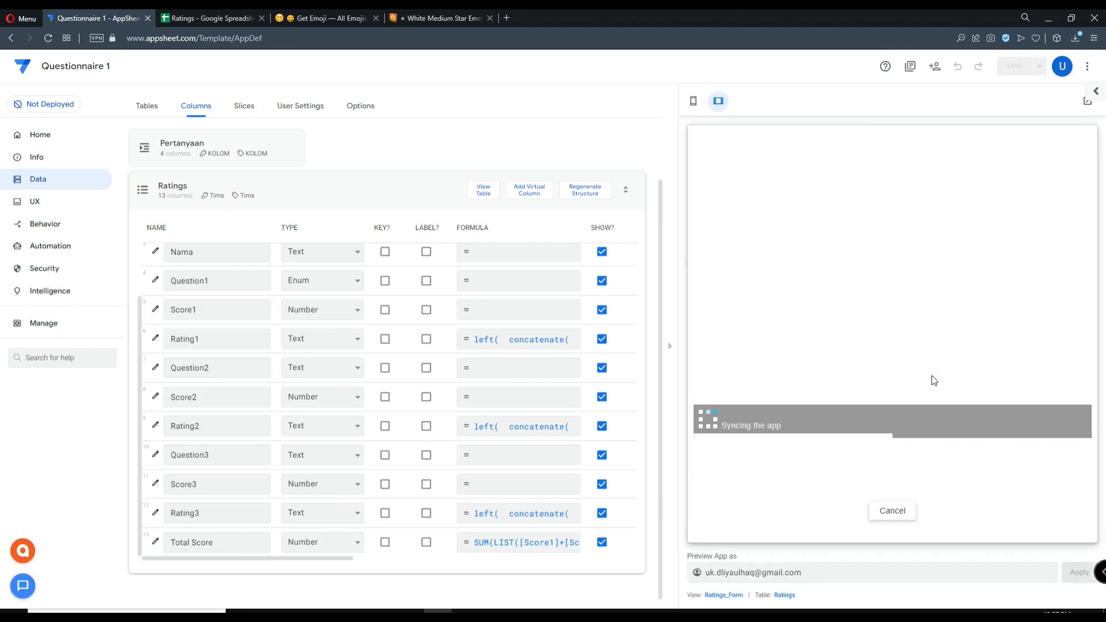
Test the Total Score calculation in the form preview with Score1, Score2 and Score3 all set to 2
scroll(894, 360, down, 5)
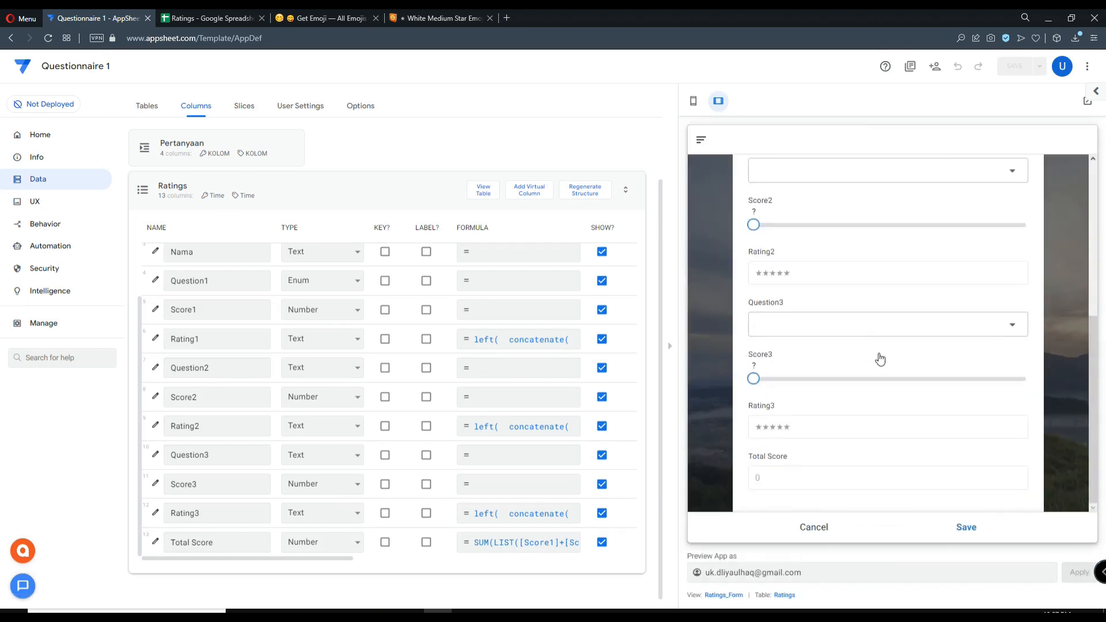
click(821, 378)
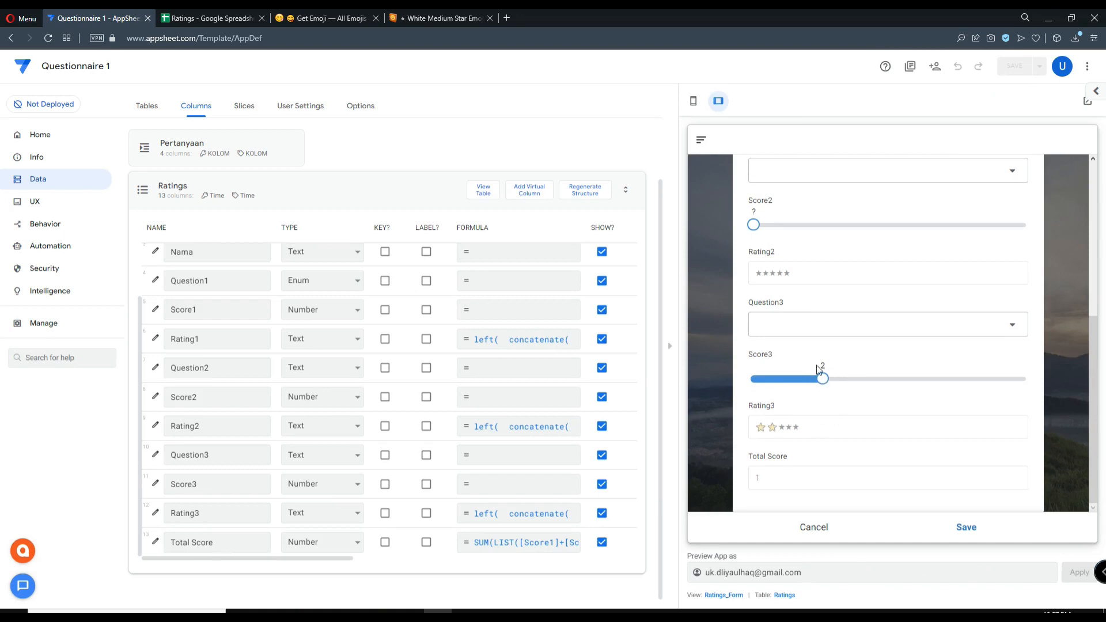
click(823, 225)
scroll(824, 300, up, 3)
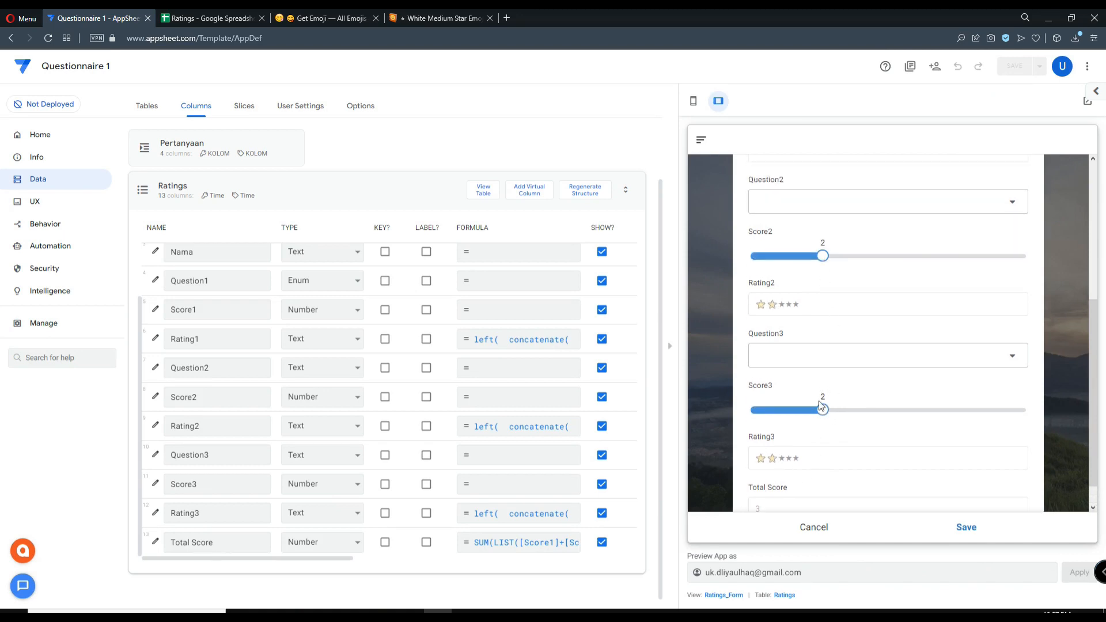
click(824, 243)
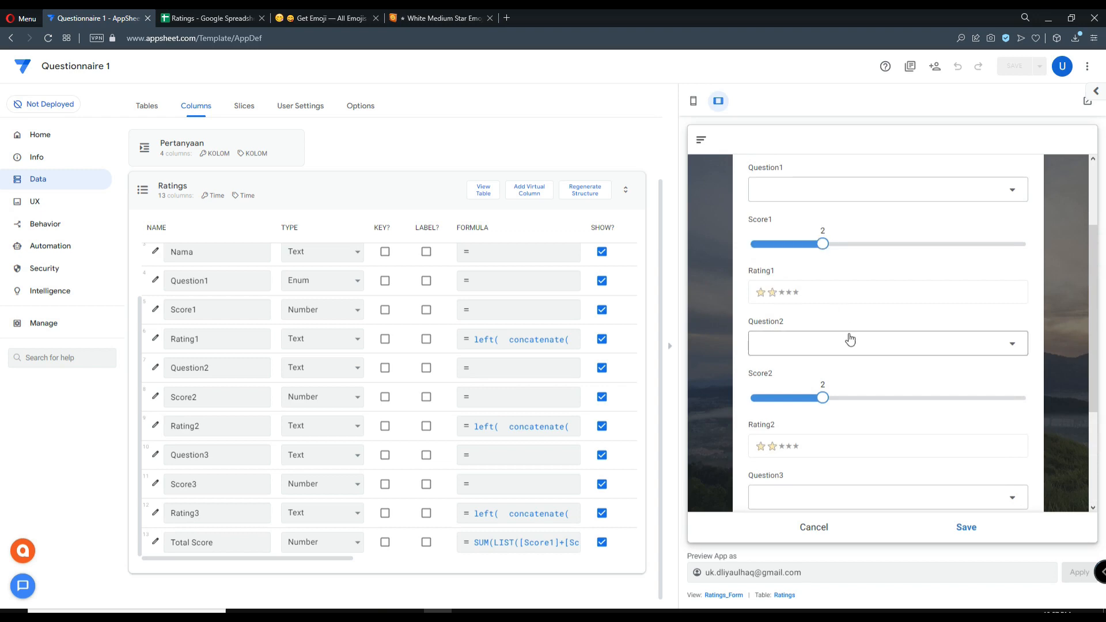
scroll(850, 339, down, 1)
scroll(850, 338, up, 3)
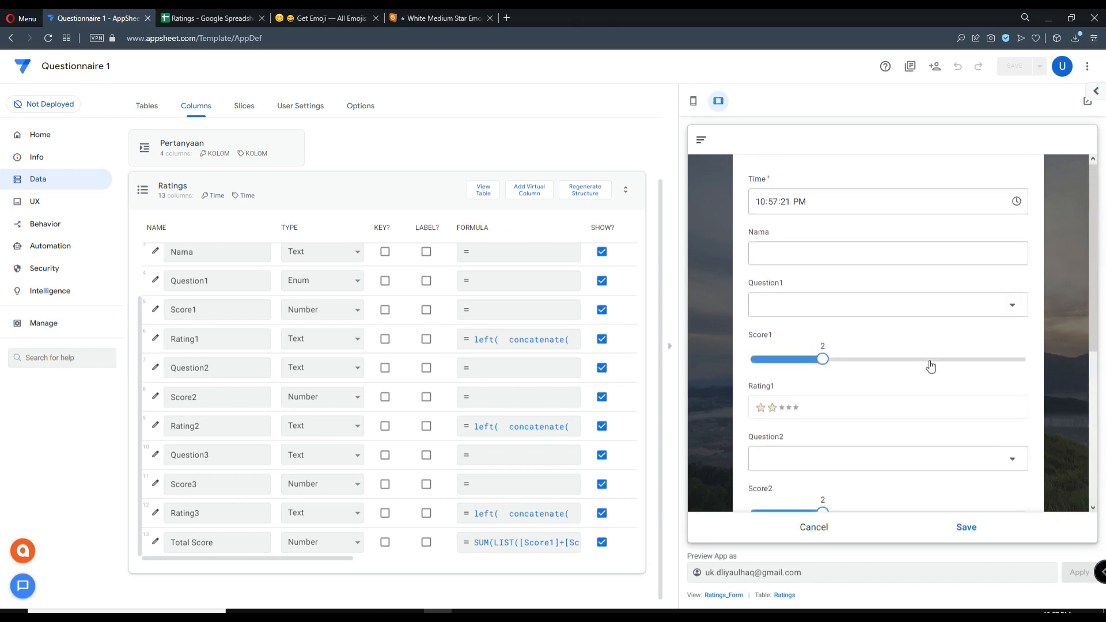
Test Total Score in the preview with all three scores at 5, then with Score3 lowered to 4
click(1018, 363)
scroll(992, 403, down, 3)
click(1024, 344)
scroll(1015, 474, down, 2)
click(1025, 380)
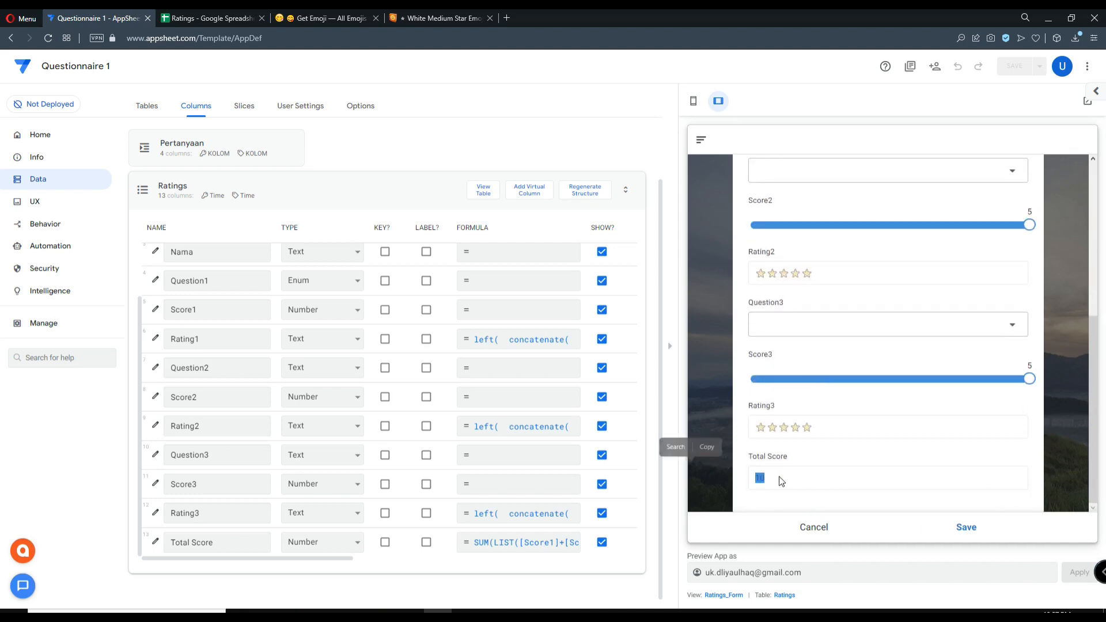
click(987, 382)
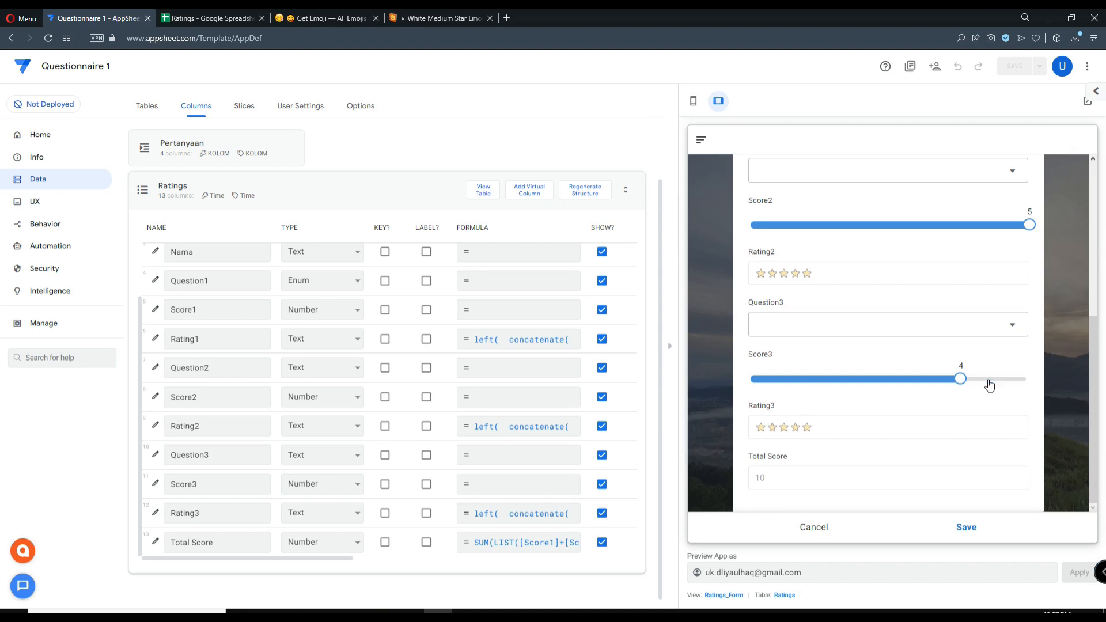
Test Total Score in the preview with Score2 lowered to 4, and review the Total Score column's app formula
click(989, 230)
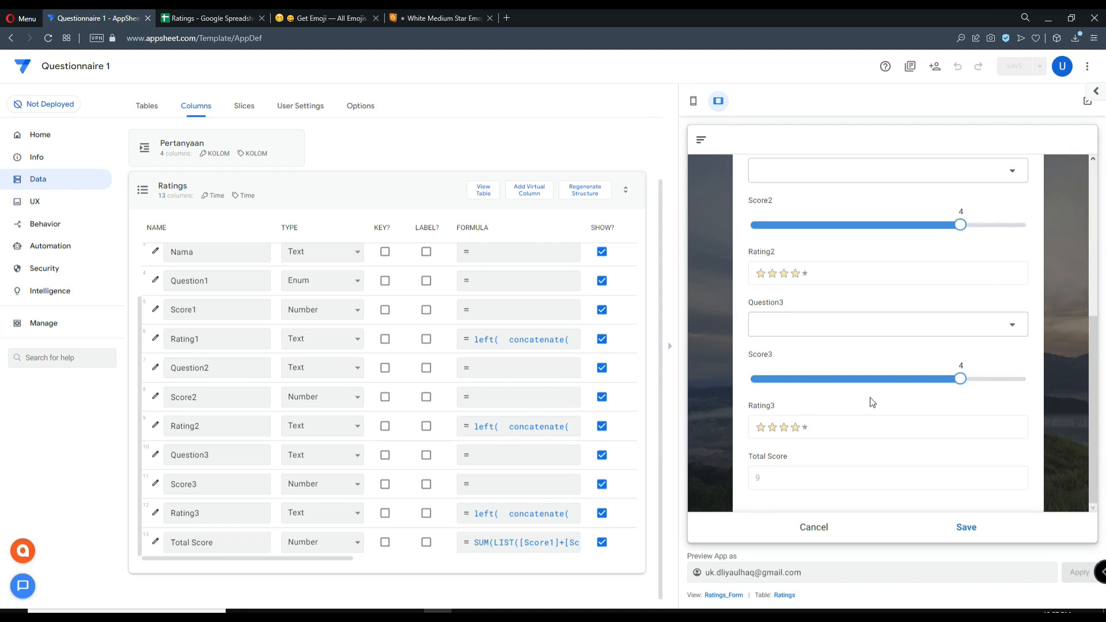
click(573, 542)
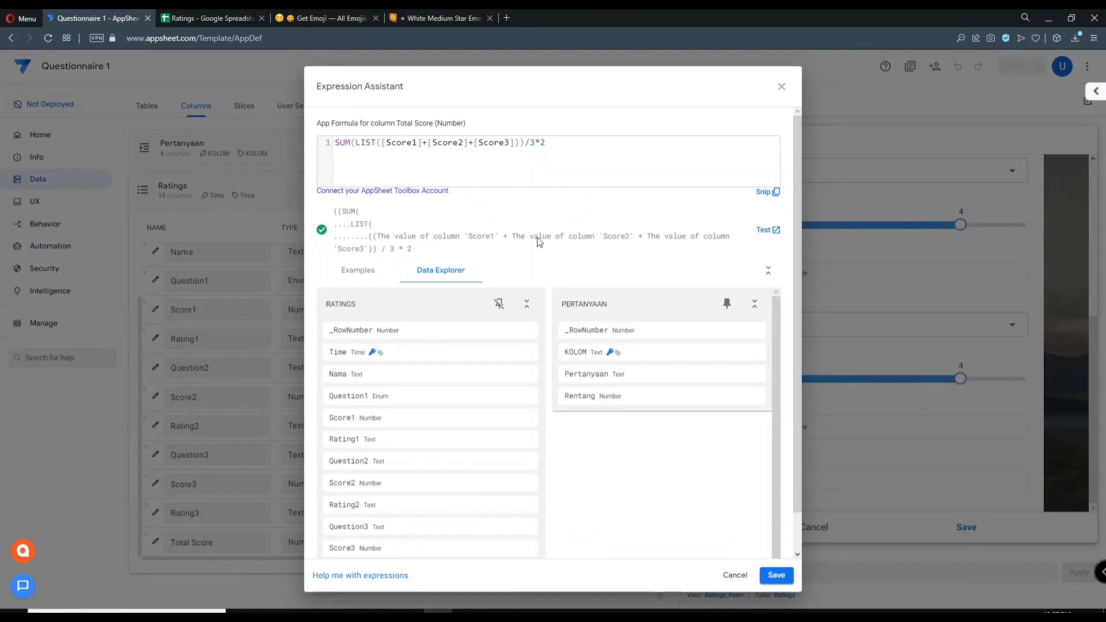
click(781, 90)
In the form preview, answer Question1 with "1. Kondisi gedung sekolah masih layak?" and Question2 with "2. Kondisi meja. kursi, dan papan tulis masih layak?"
scroll(968, 390, up, 3)
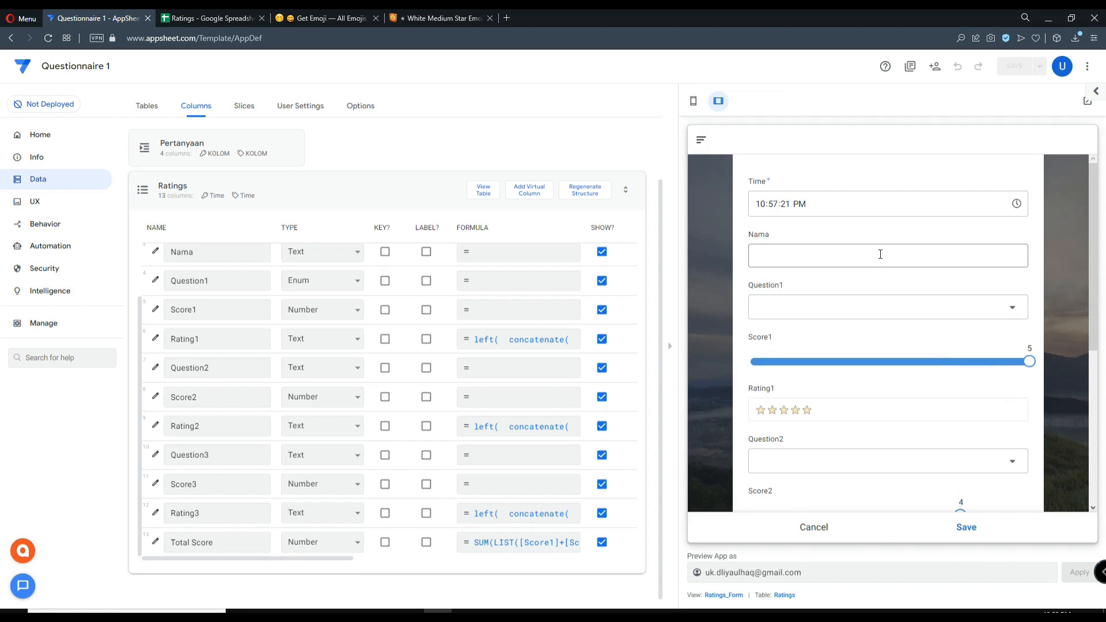
scroll(848, 305, down, 1)
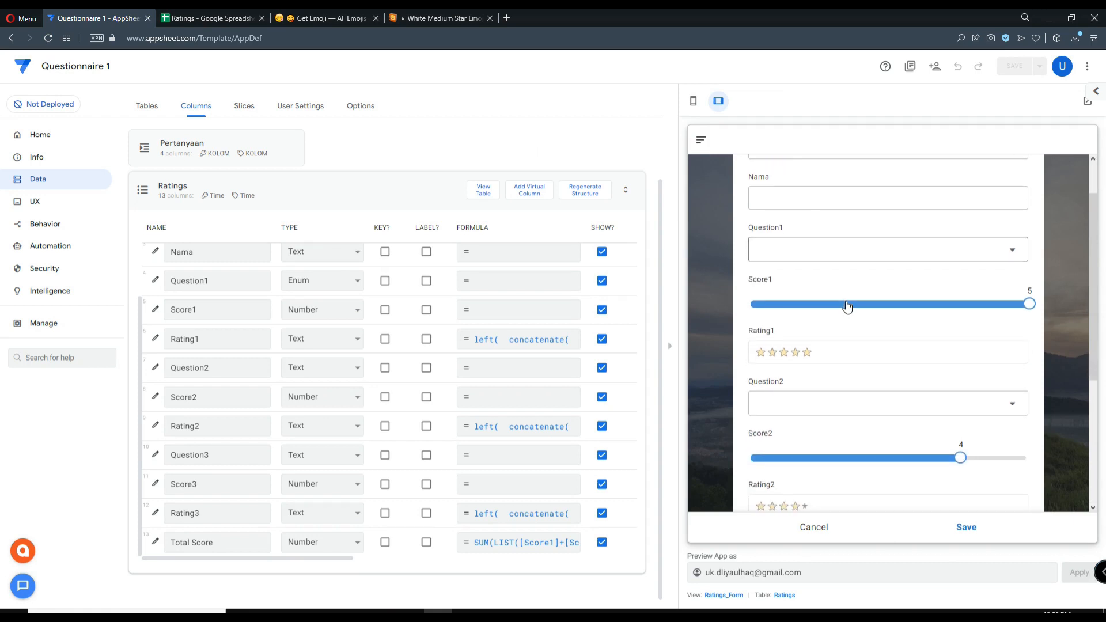
click(850, 251)
click(817, 177)
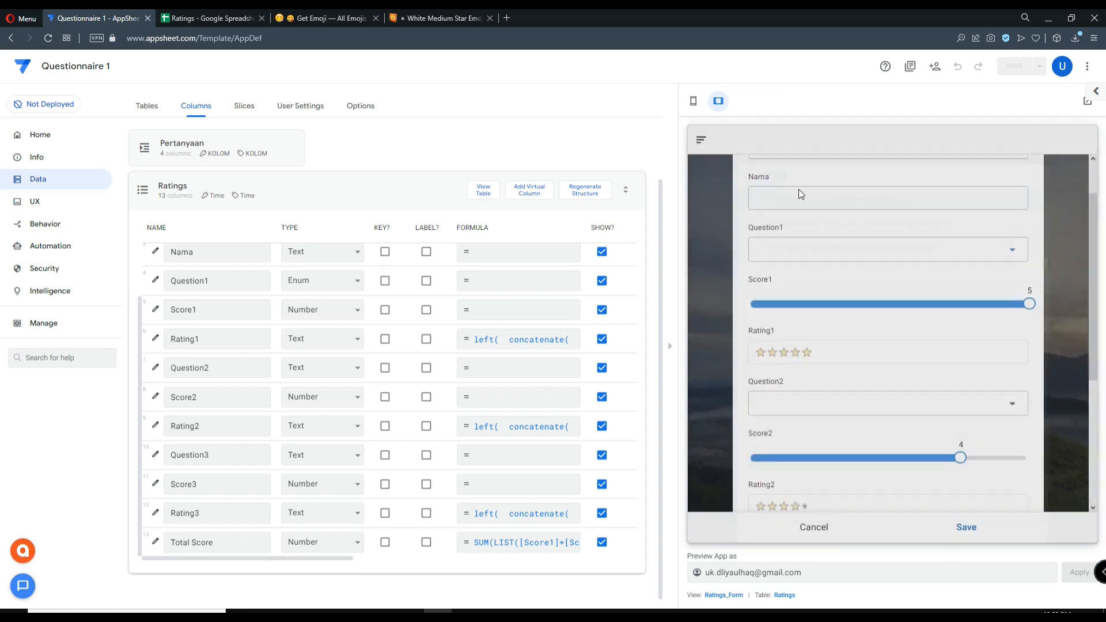
scroll(852, 343, down, 2)
click(849, 285)
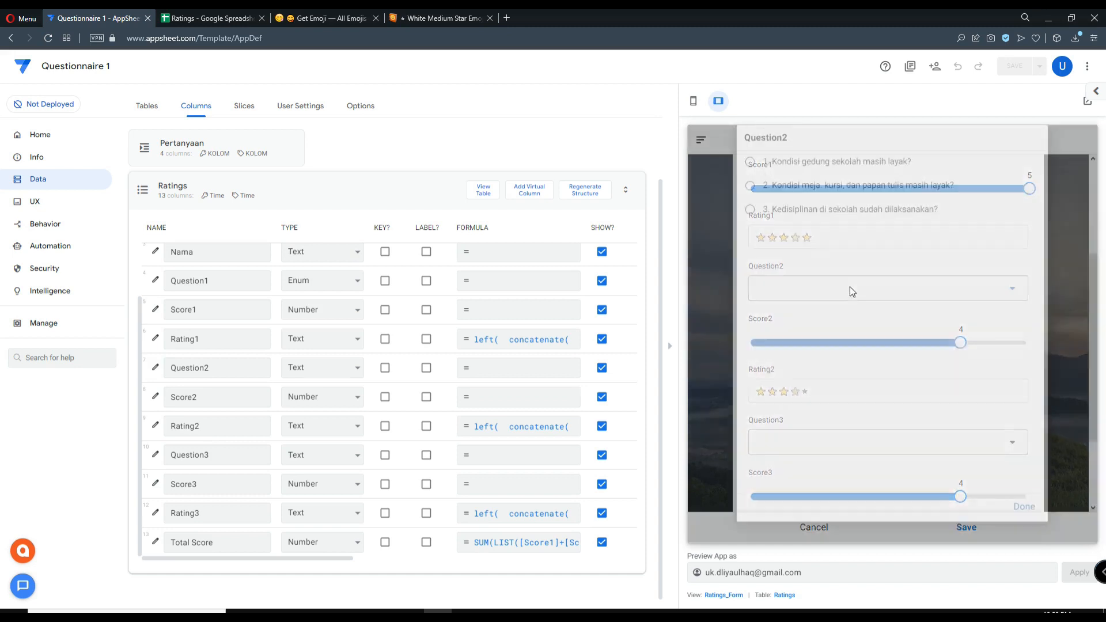
click(826, 200)
scroll(829, 304, up, 2)
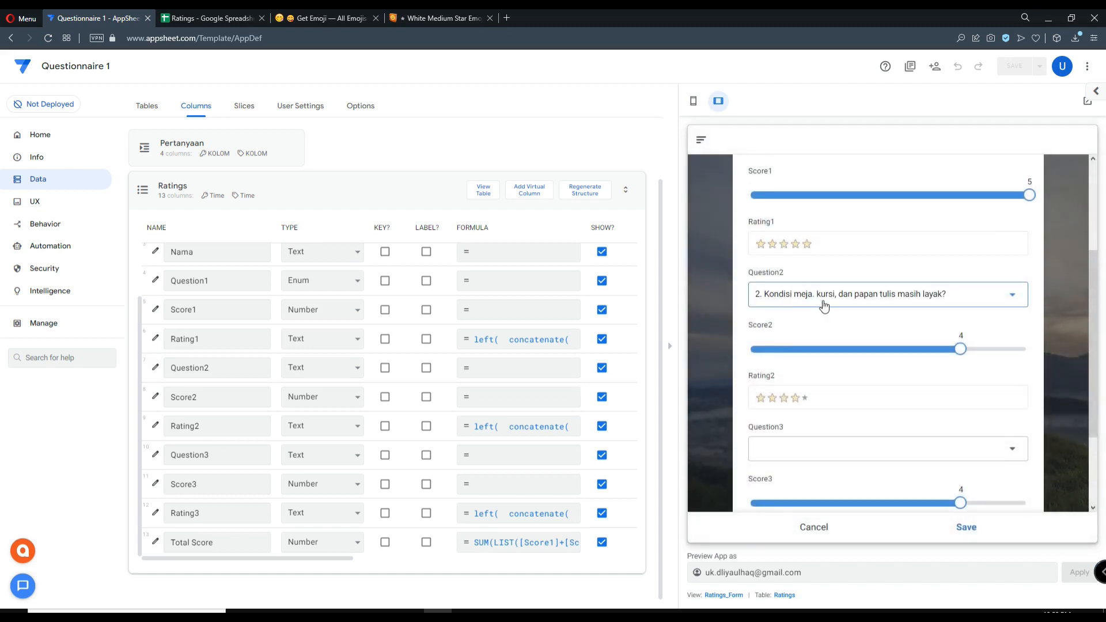
scroll(829, 304, up, 1)
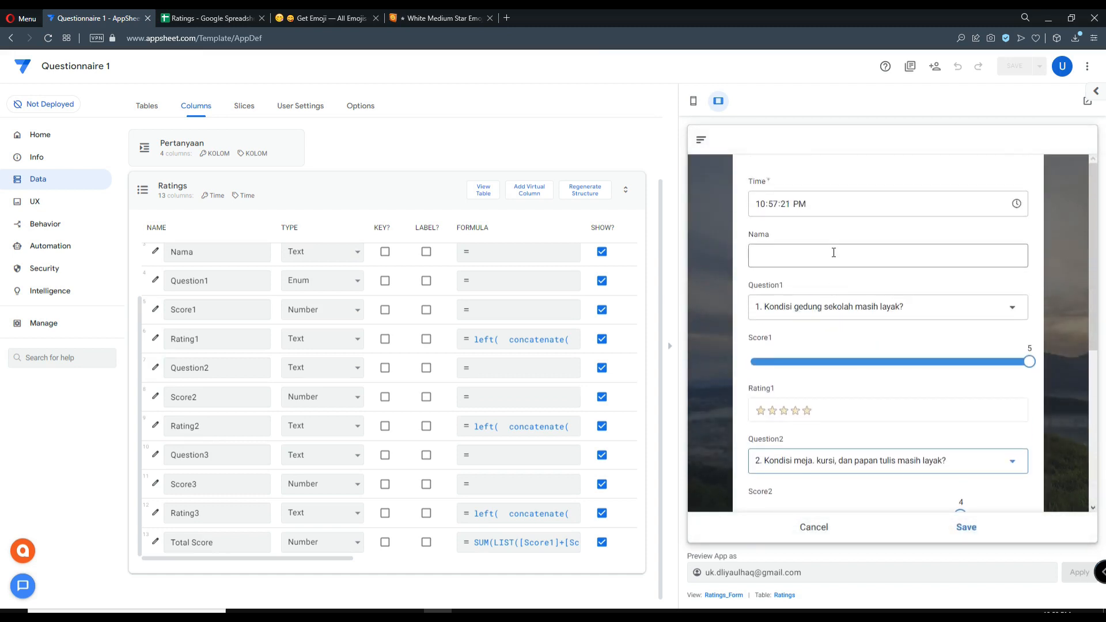
scroll(834, 252, down, 5)
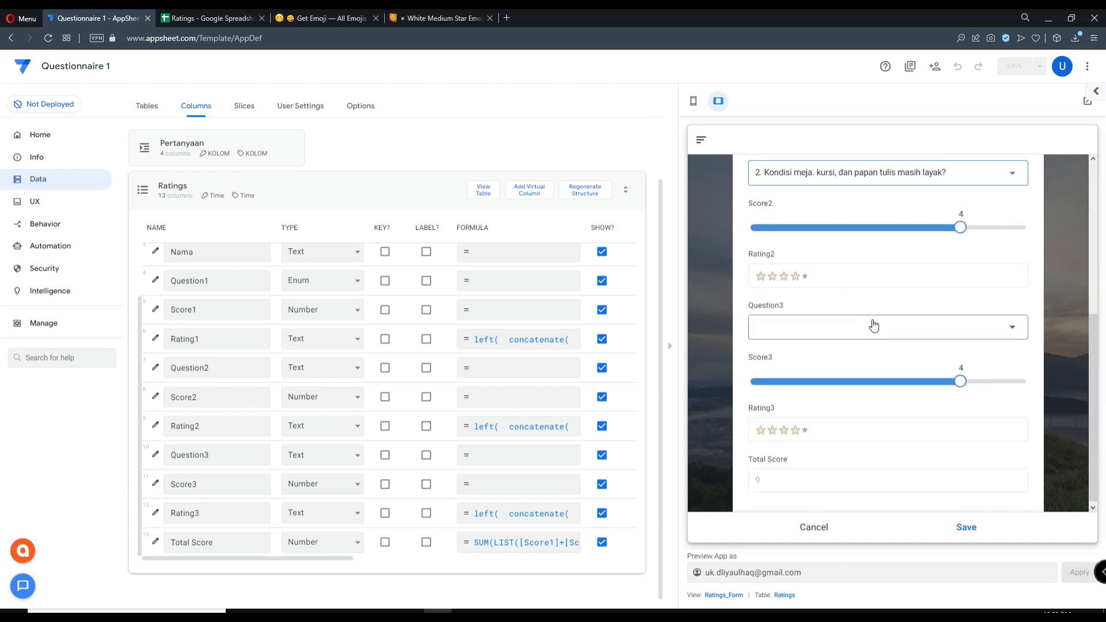
scroll(874, 326, up, 3)
scroll(874, 326, up, 2)
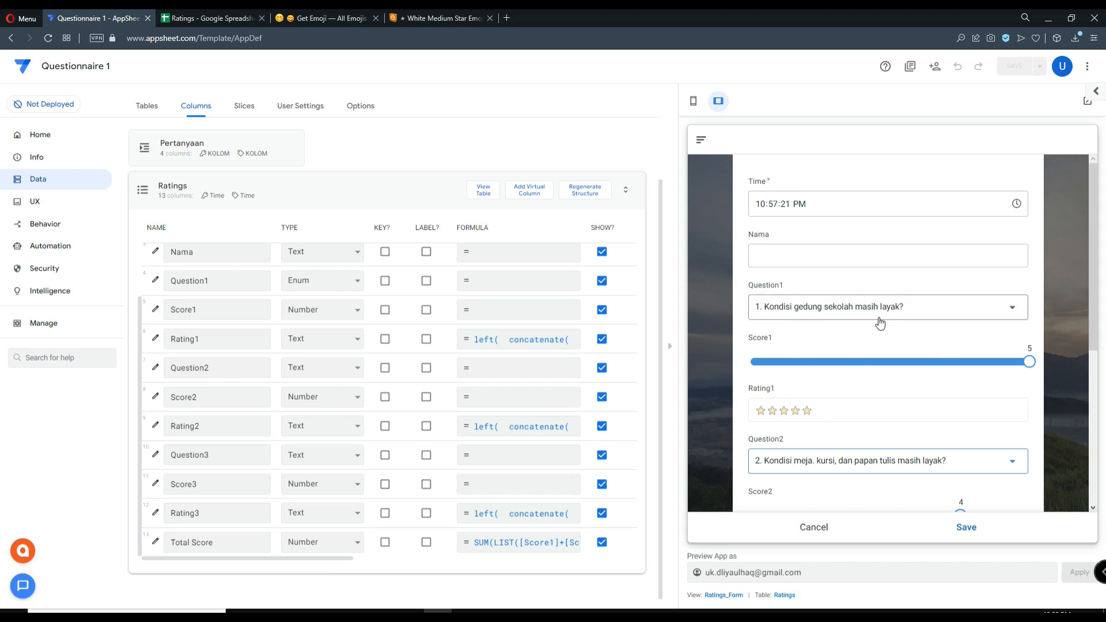
mouse_move(1030, 362)
mouse_down()
mouse_move(759, 368)
mouse_move(1029, 363)
mouse_up()
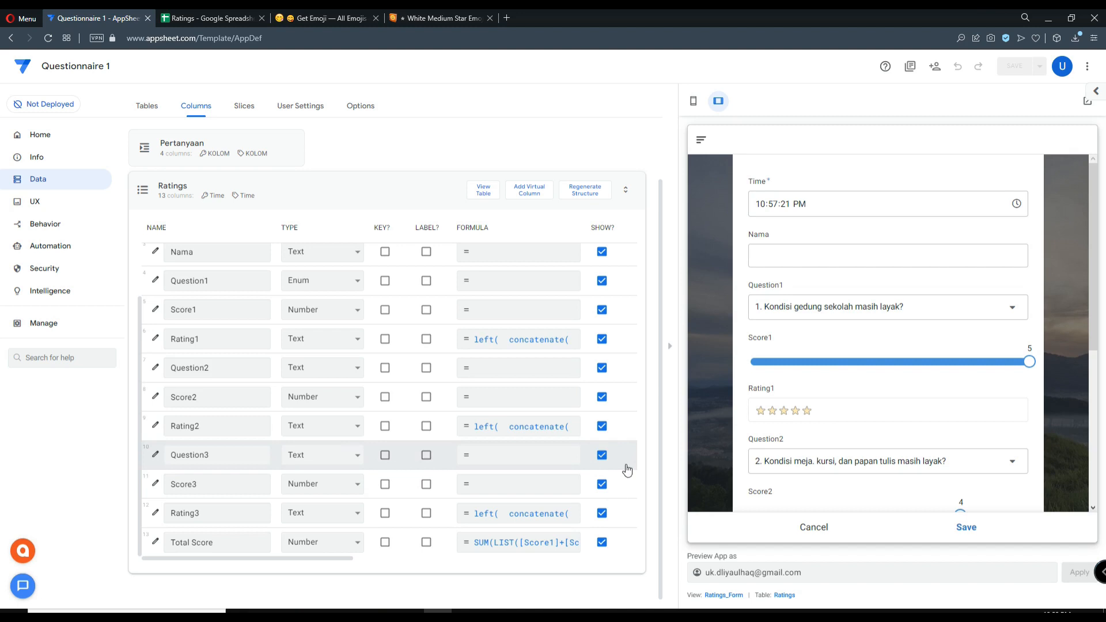
Switch the app preview to the phone layout to show more of the Ratings column settings
drag(327, 559, 340, 559)
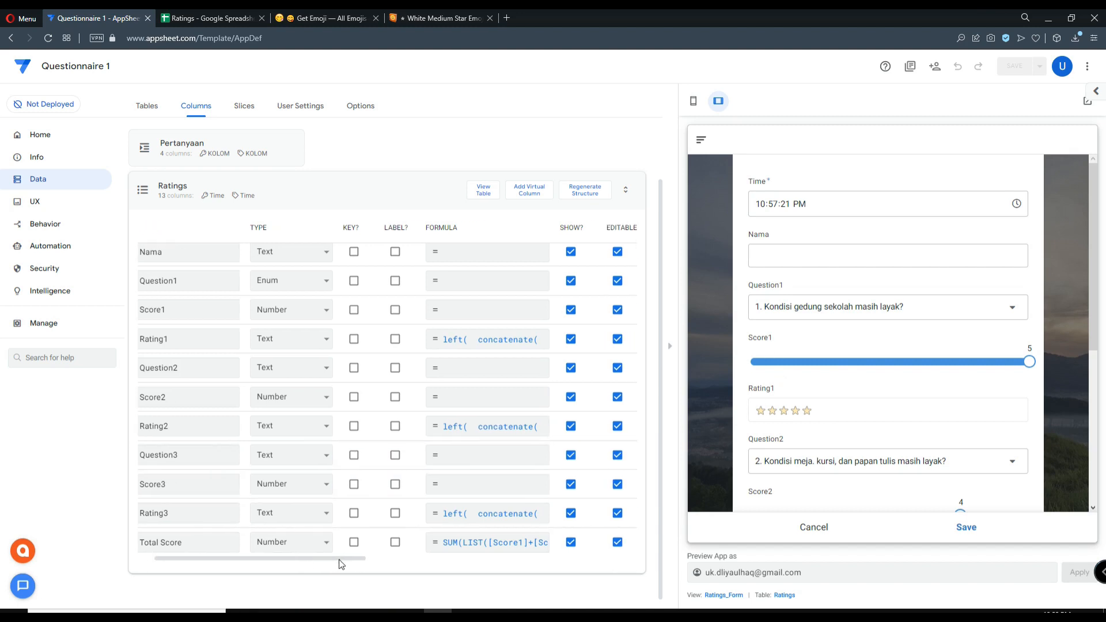
click(694, 103)
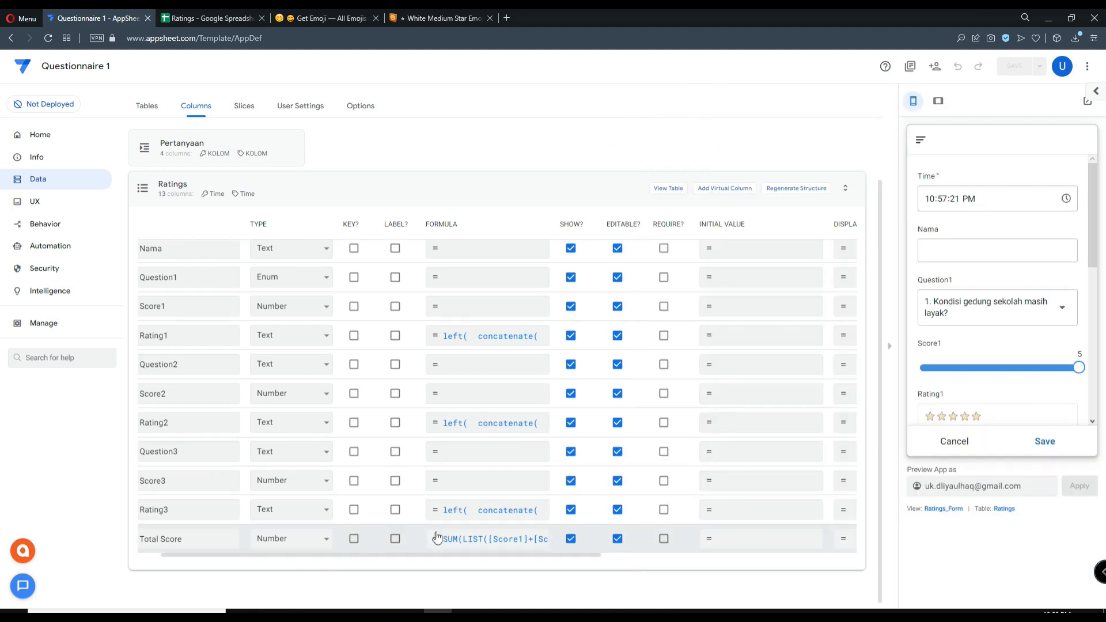
drag(402, 559, 331, 559)
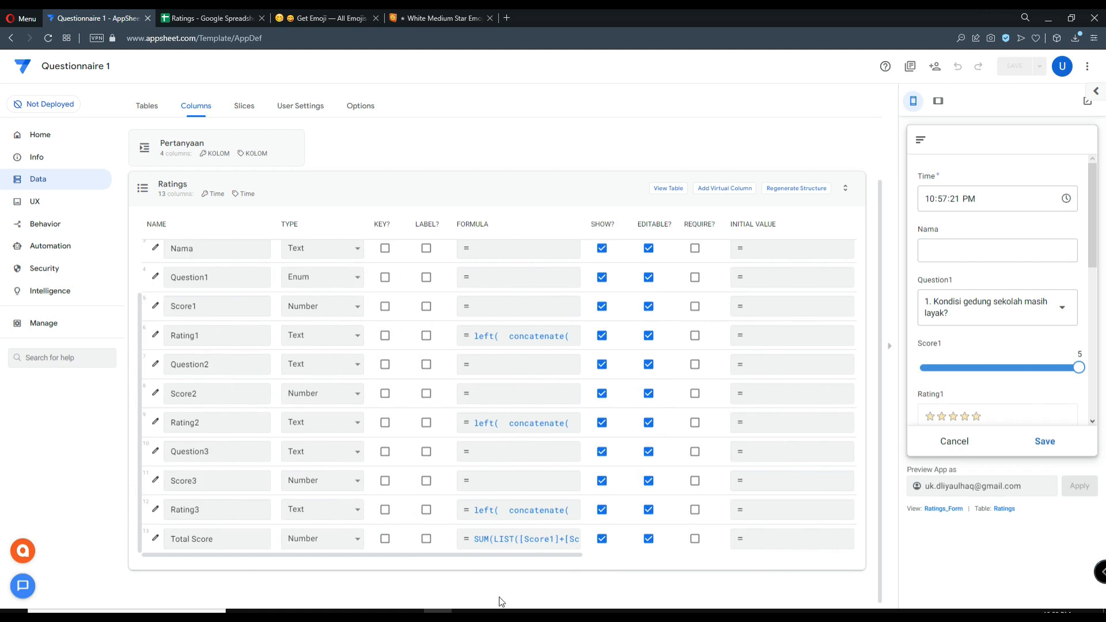
Switch to Notepad, copy the nested SUBSTITUTE formula for [score1], and return to AppSheet
click(495, 612)
drag(469, 433, 424, 238)
key(ctrl+c)
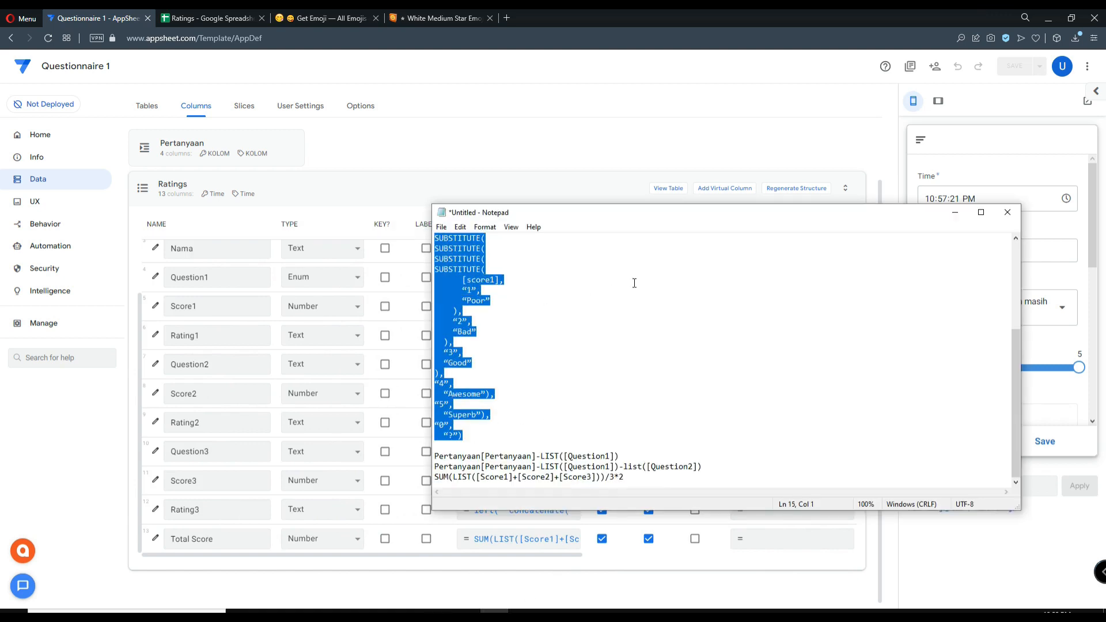
click(953, 213)
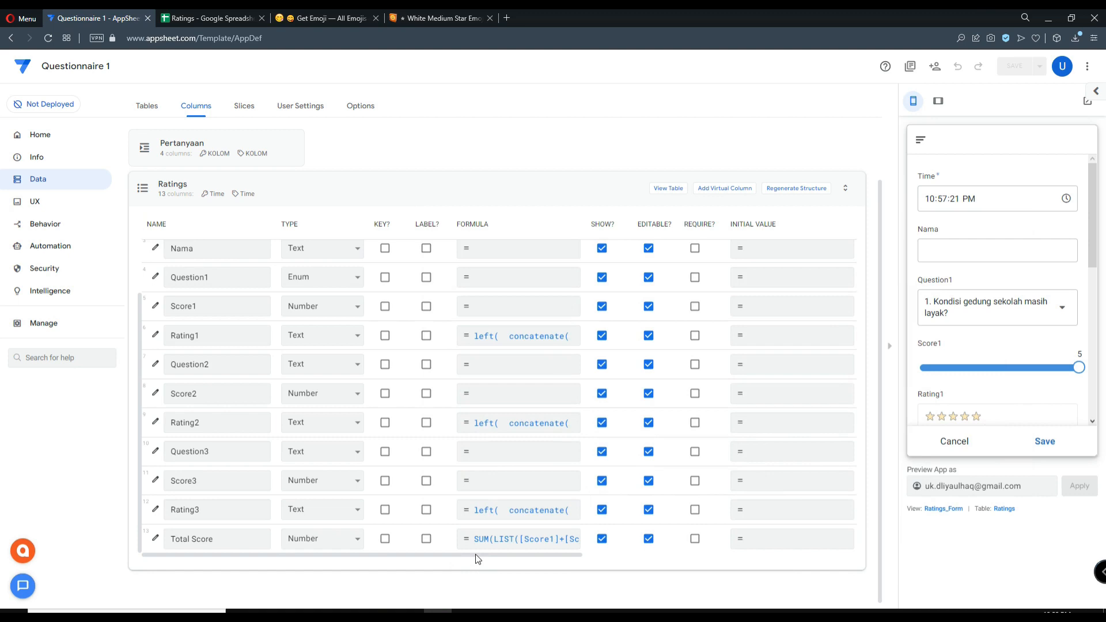
Paste the copied SUBSTITUTE formula as the Display Name expression of the Score1 column
drag(475, 554, 628, 552)
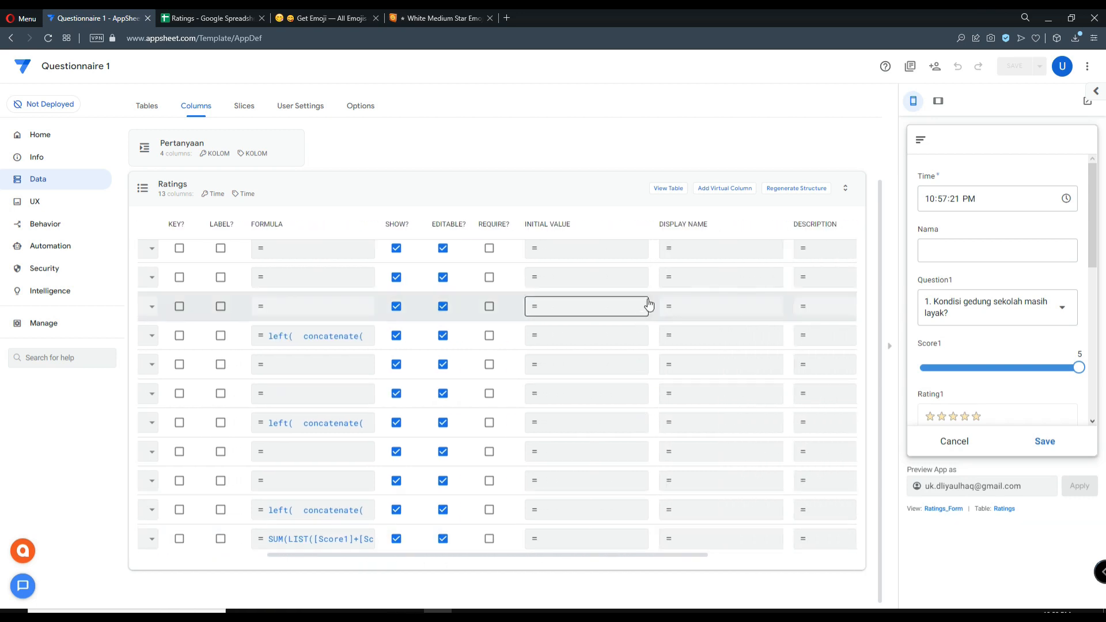
click(701, 308)
click(371, 141)
key(ctrl+v)
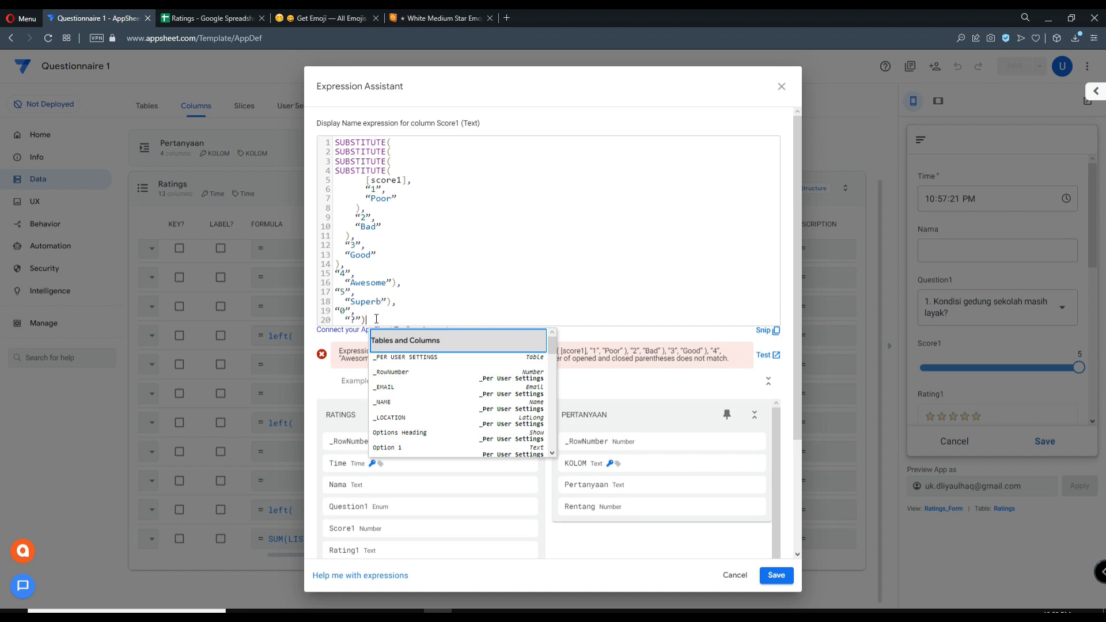
Delete the final "0", "?" replacement and the trailing comma from the end of the Score1 Display Name expression
key(BackSpace)
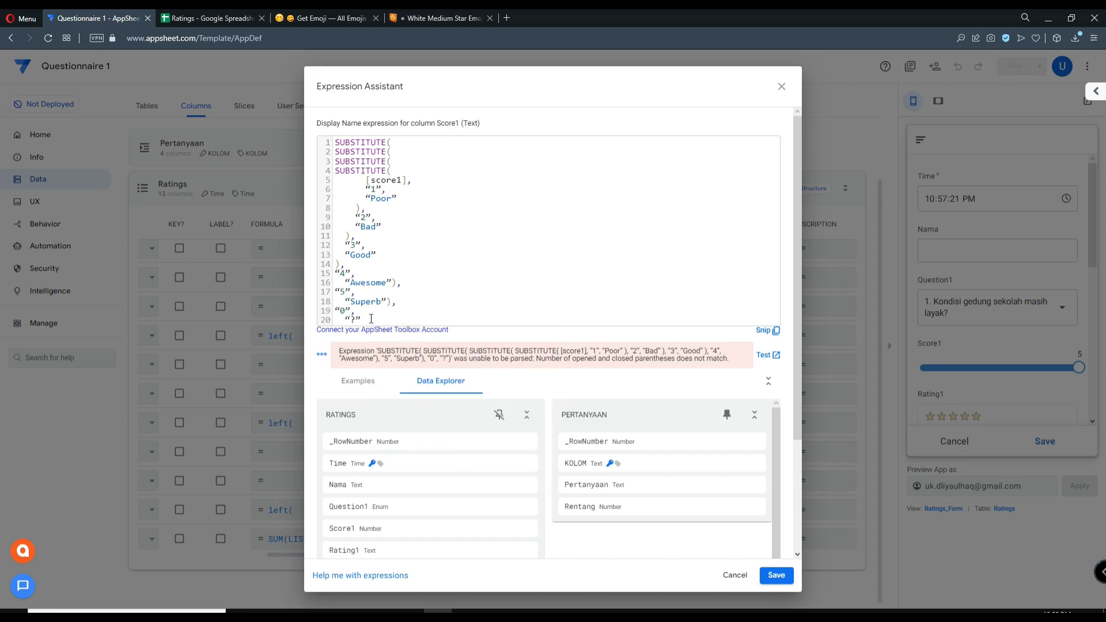
key(BackSpace)
key(BackSpace)
key(BackSpace)
key(BackSpace)
key(BackSpace)
key(BackSpace)
key(BackSpace)
key(BackSpace)
key(BackSpace)
key(BackSpace)
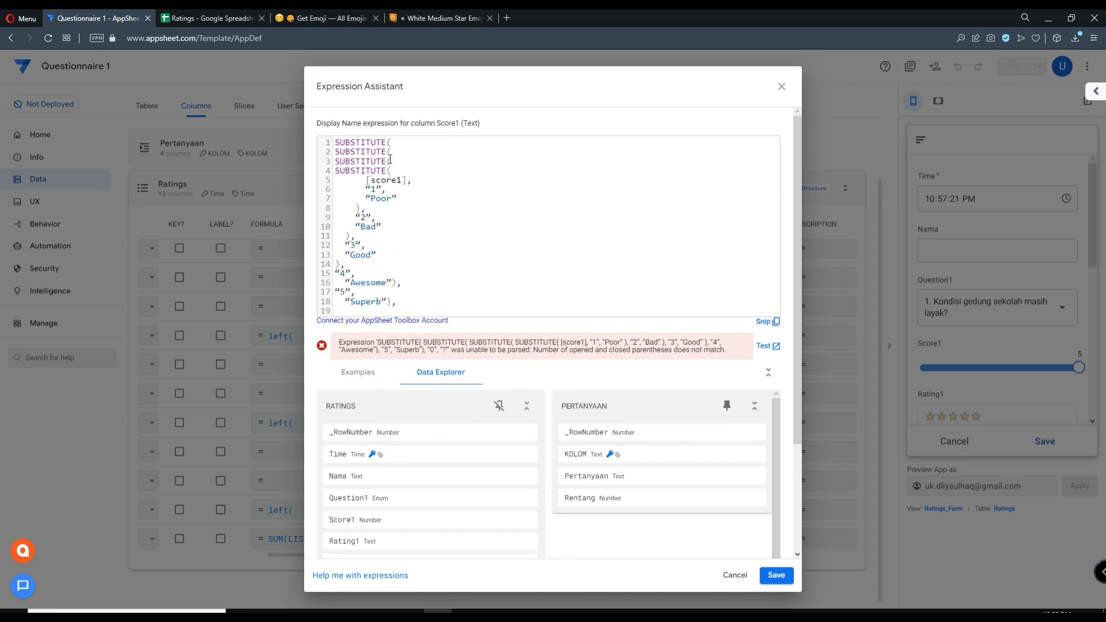
key(BackSpace)
key(BackSpace)
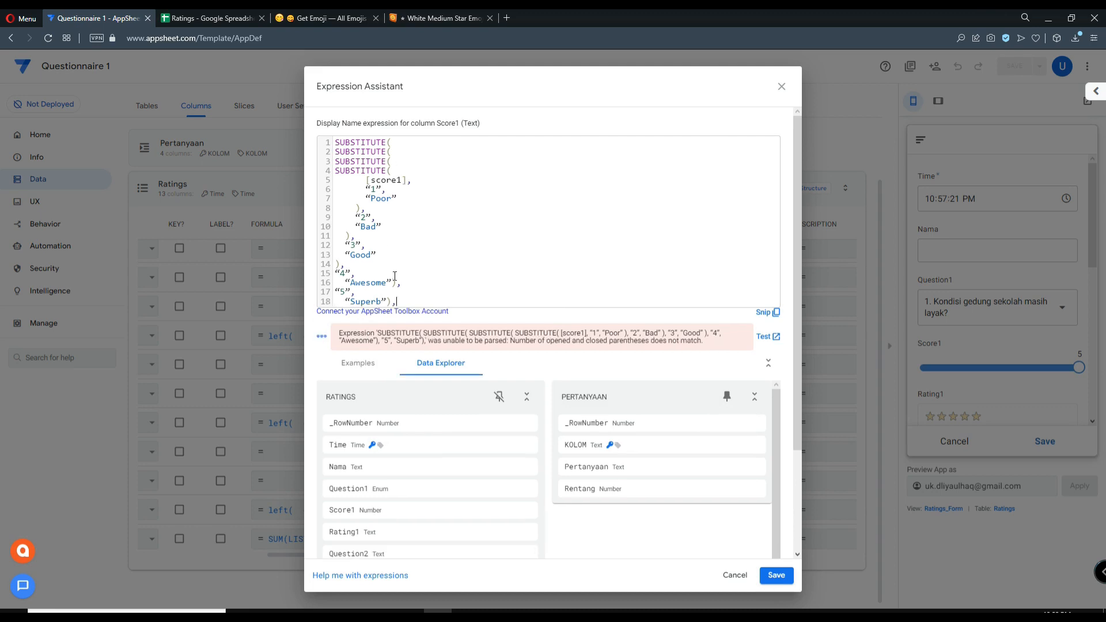
Add a fifth SUBSTITUTE( line at the start of the Score1 Display Name expression to balance its parentheses
drag(392, 143, 326, 150)
key(ctrl+c)
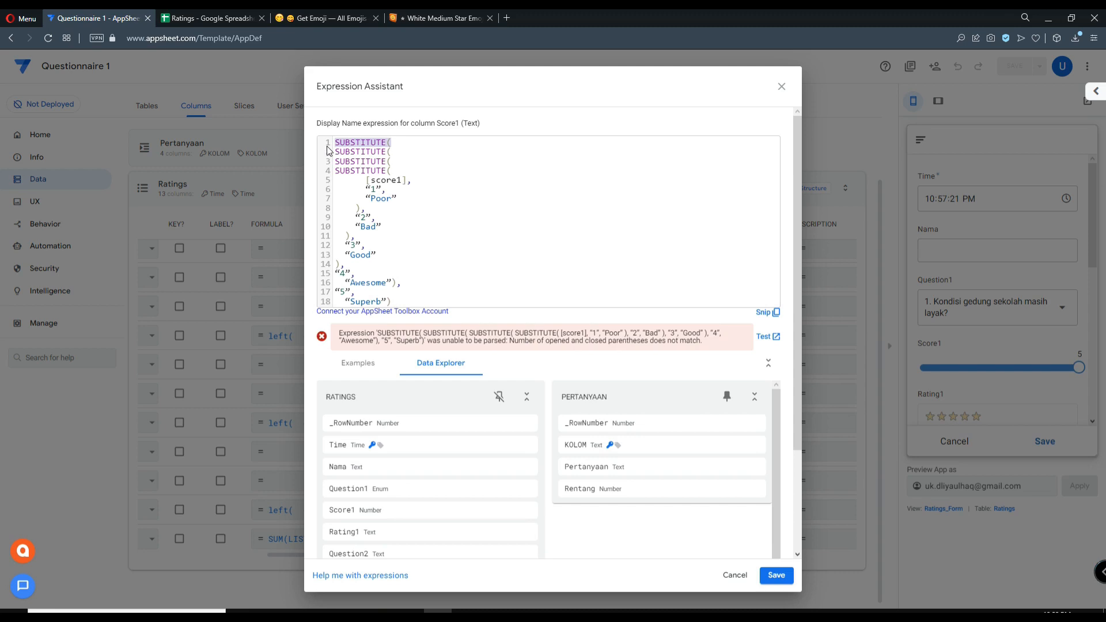
click(337, 142)
key(Return)
key(Up)
key(ctrl+v)
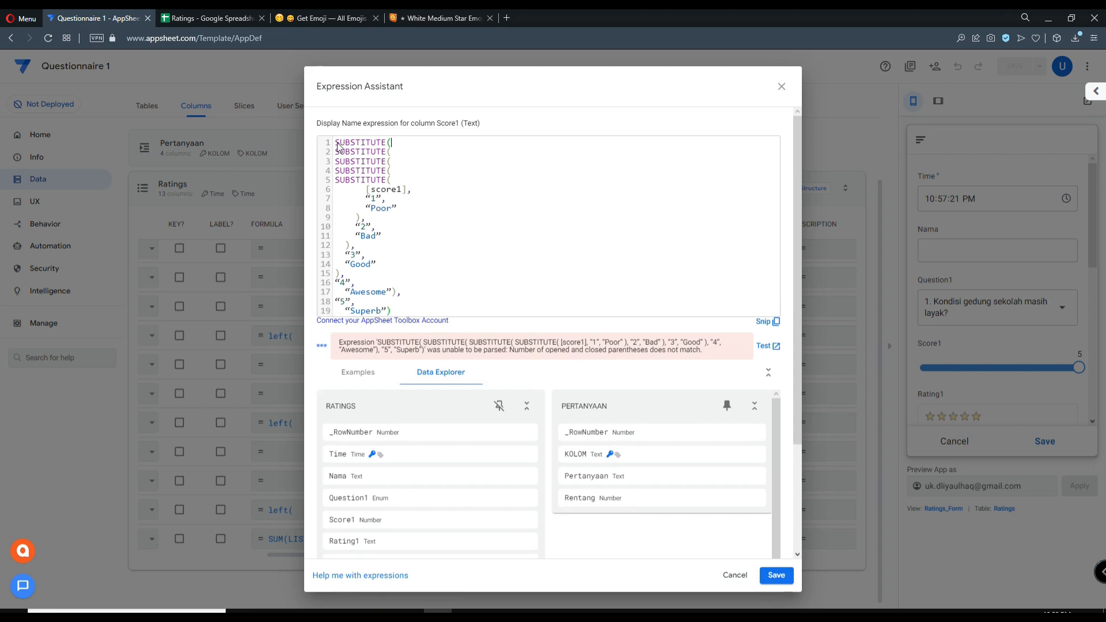
scroll(440, 144, up, 1)
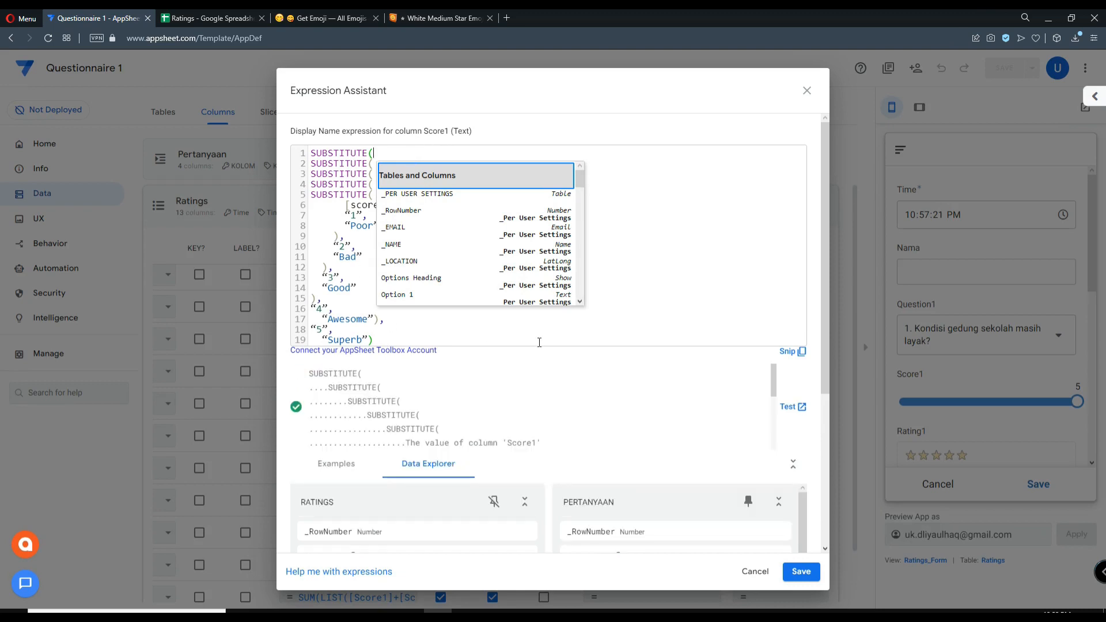
click(539, 385)
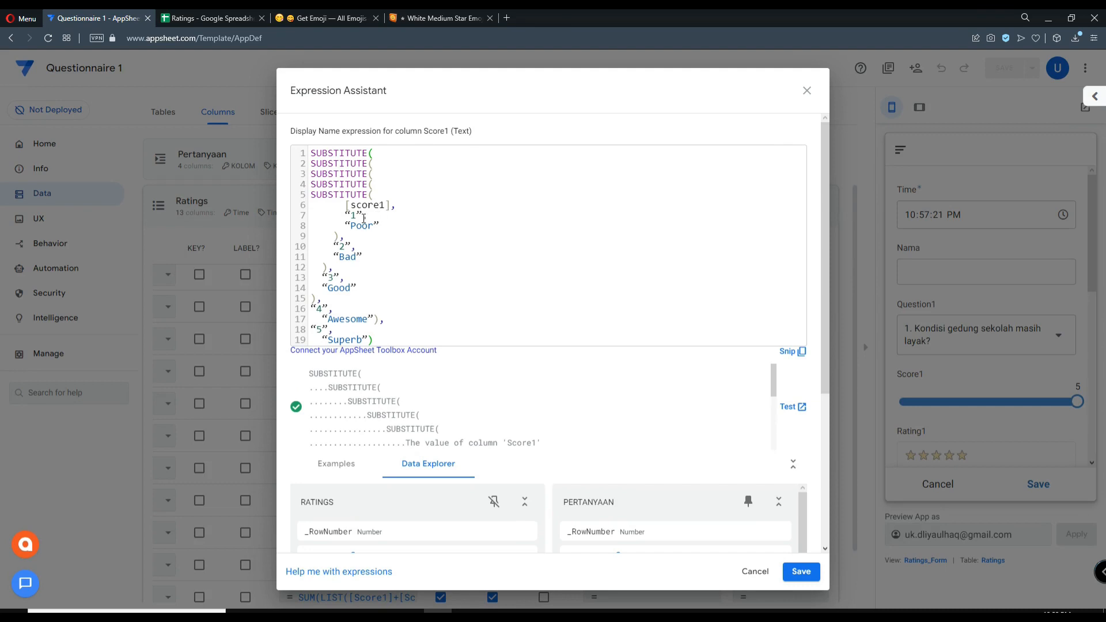
Change the expression's label for score 1 to SANGAT BURUK and the label for score 2 to BARUK
drag(374, 226, 352, 227)
key(Caps_Lock)
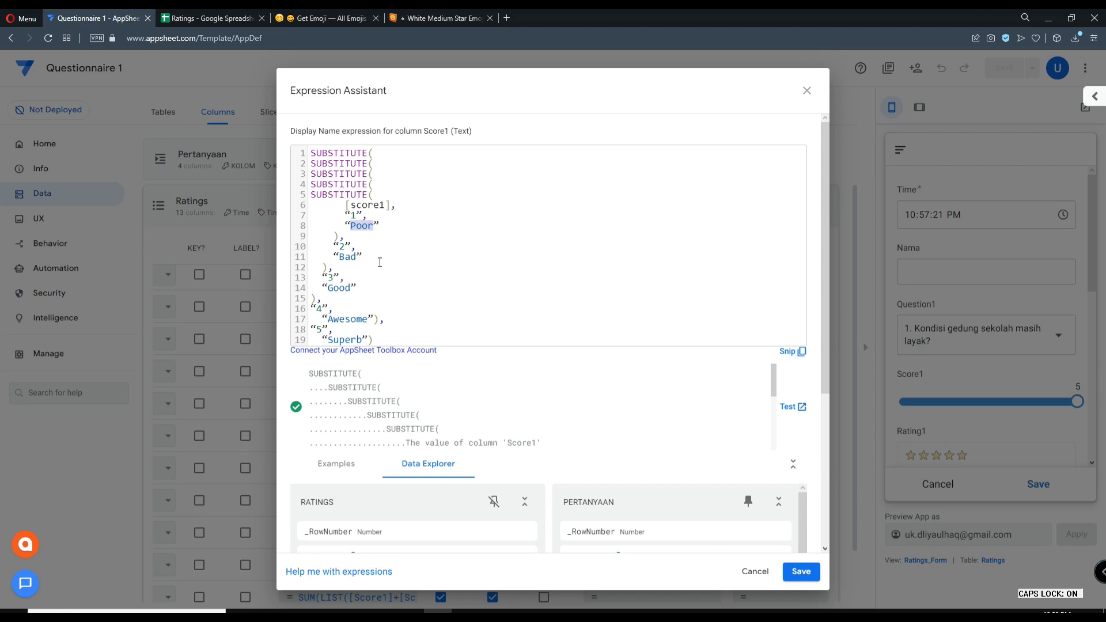
text(SA)
text(NGA)
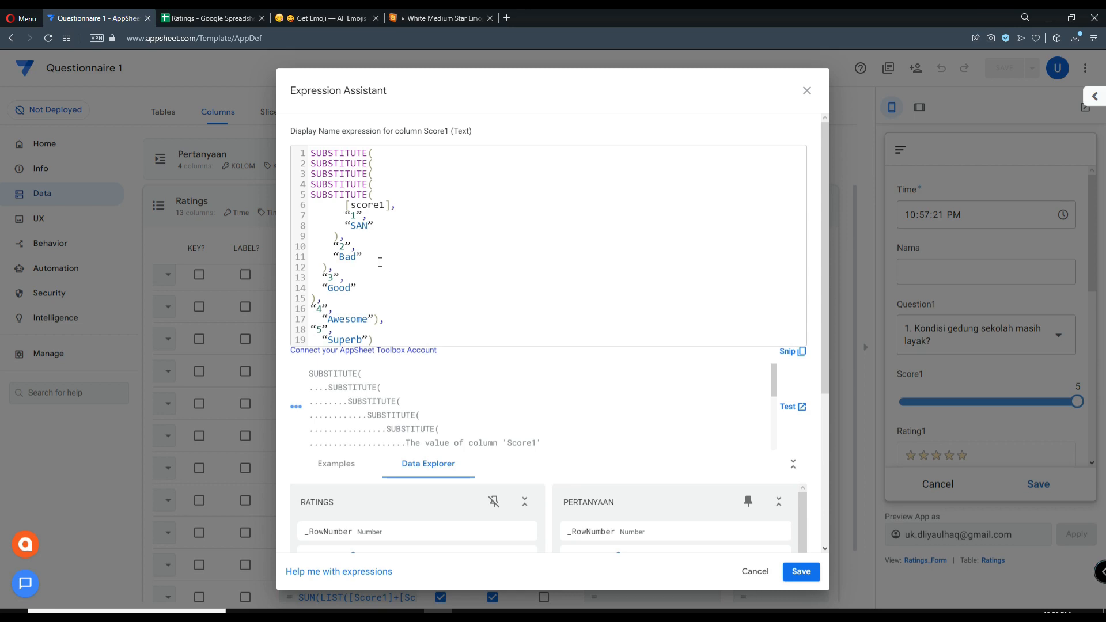
text(T BURUK)
drag(358, 256, 338, 257)
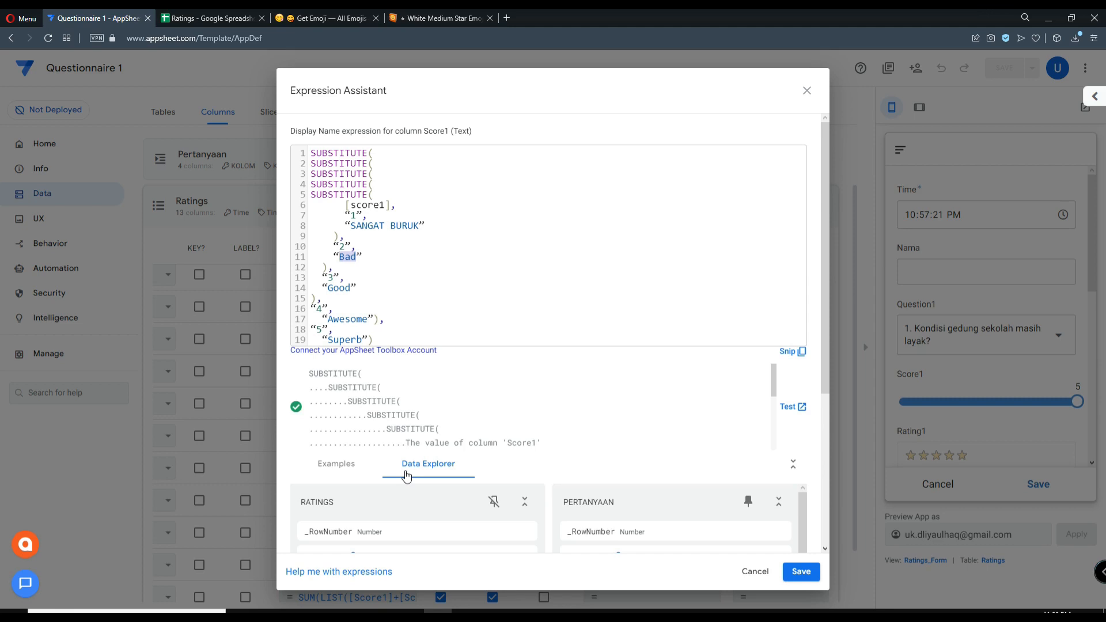
text(BARUK)
Change the expression's label for score 3 to BAIK and the label for score 4 to CUKUP BAIK
drag(352, 289, 328, 288)
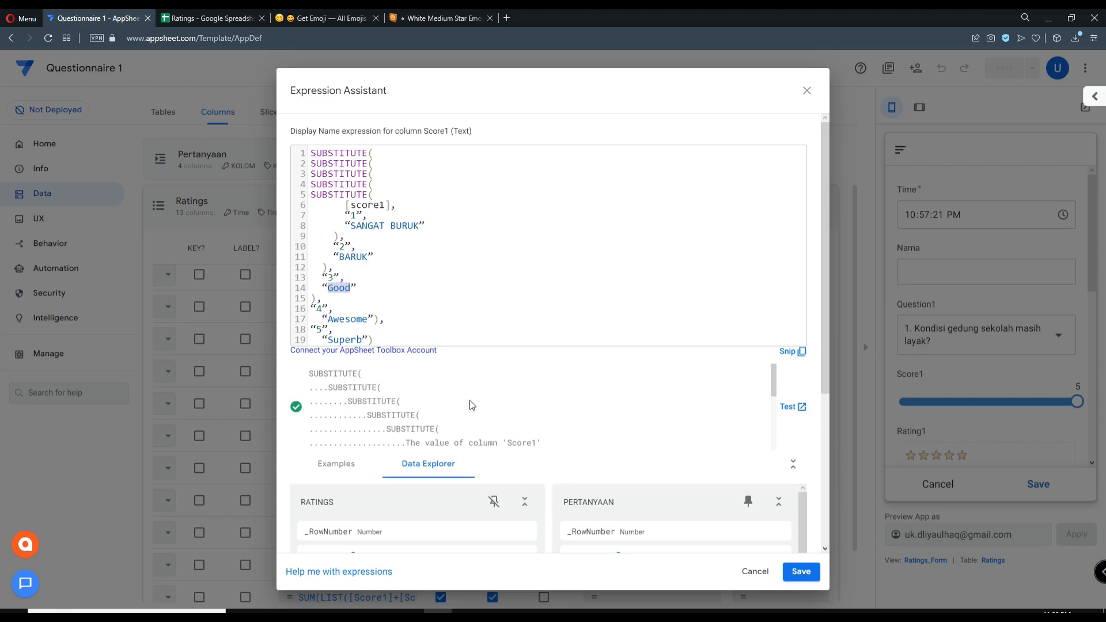
text(BAIK”)
drag(366, 322, 330, 321)
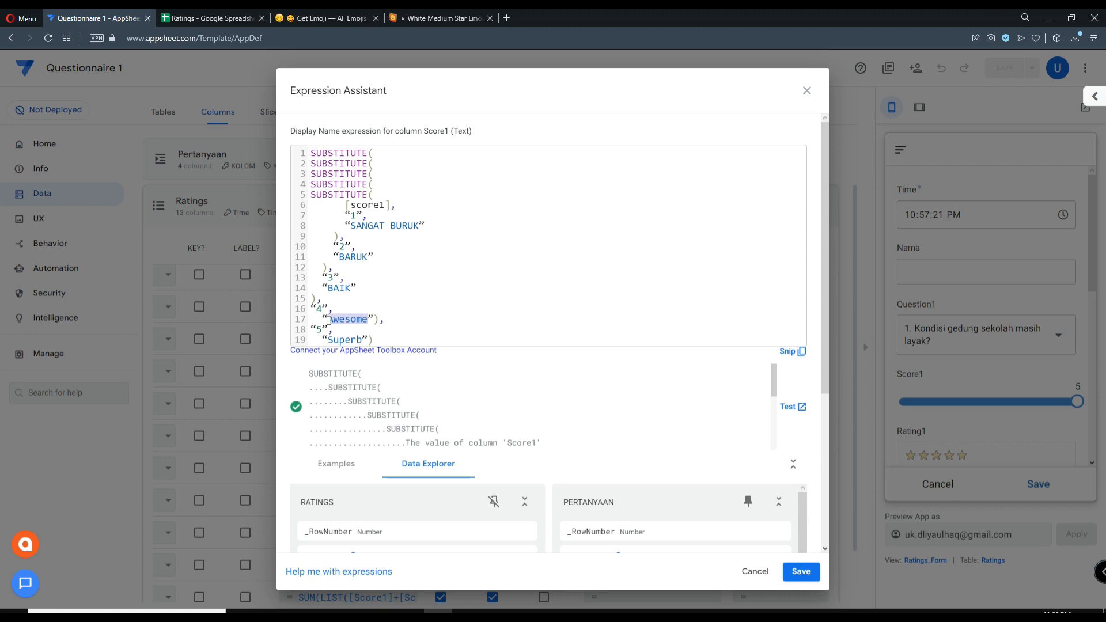
text(CUKUP BAIK)
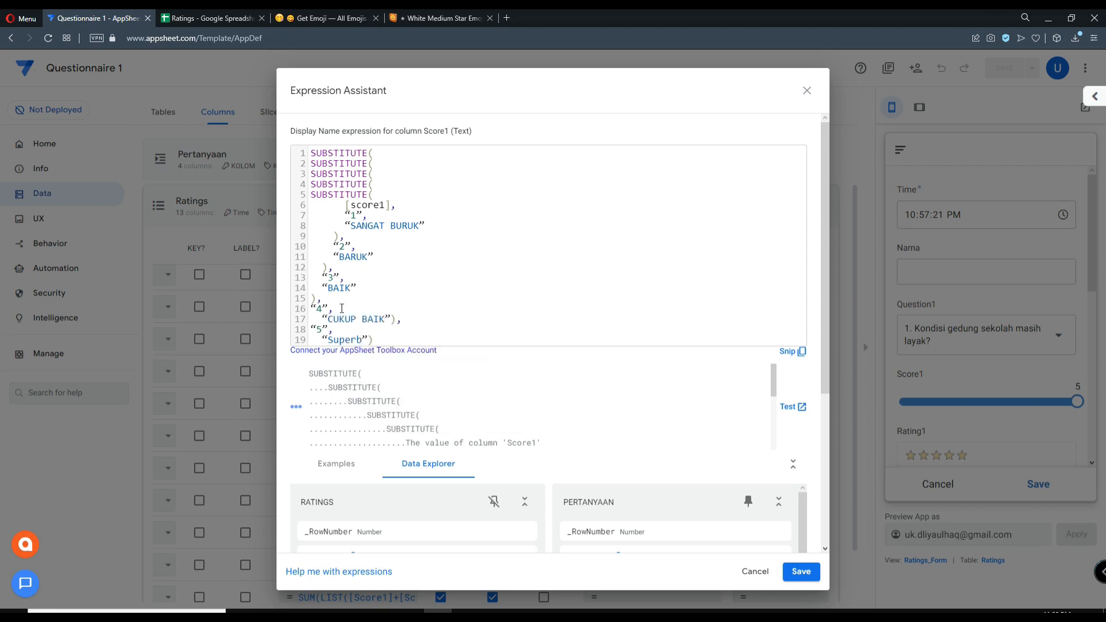
Change the expression's label for score 5 to SANGAT BAIK
drag(363, 346, 328, 338)
click(371, 340)
text(SANGAT BA)
text(IUK)
key(BackSpace)
key(BackSpace)
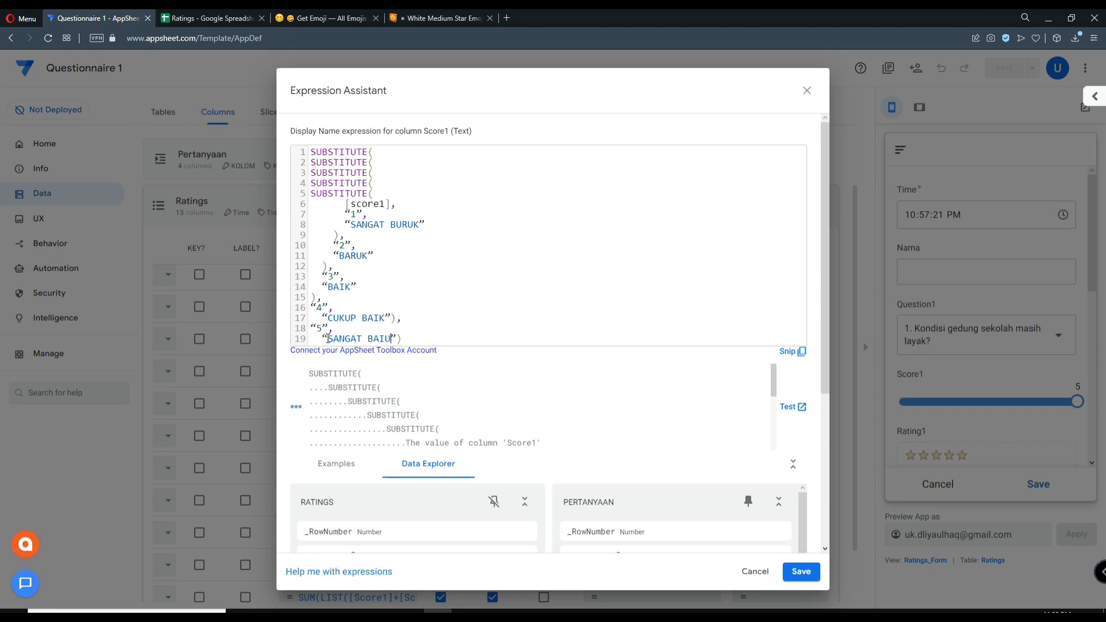
text(K)
Save the finished Score1 Display Name expression and save the app
scroll(611, 450, down, 4)
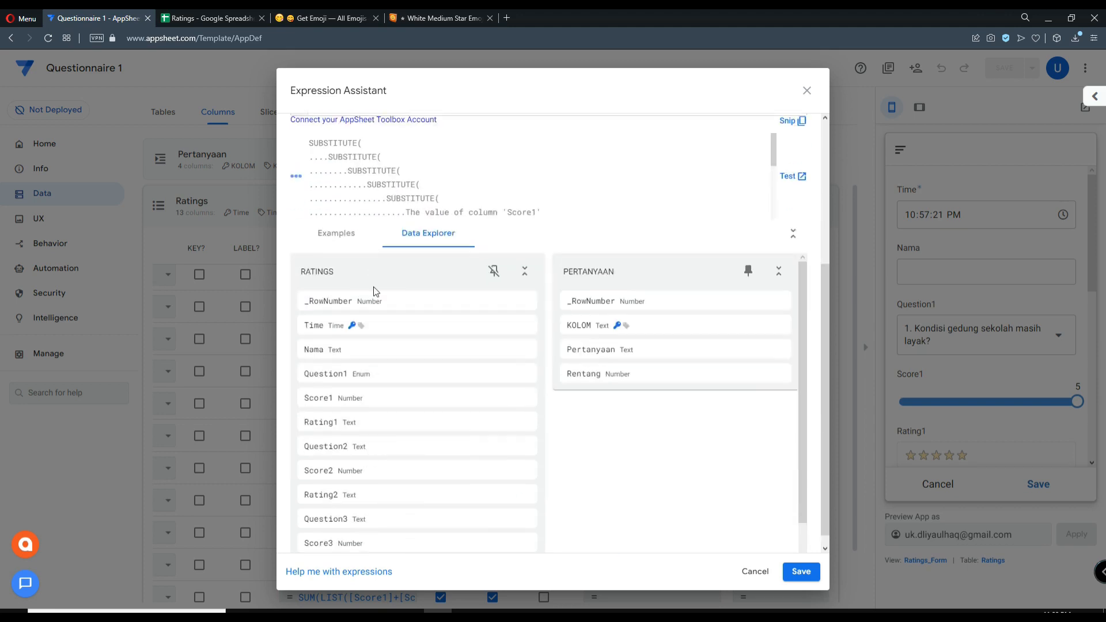
scroll(611, 450, up, 4)
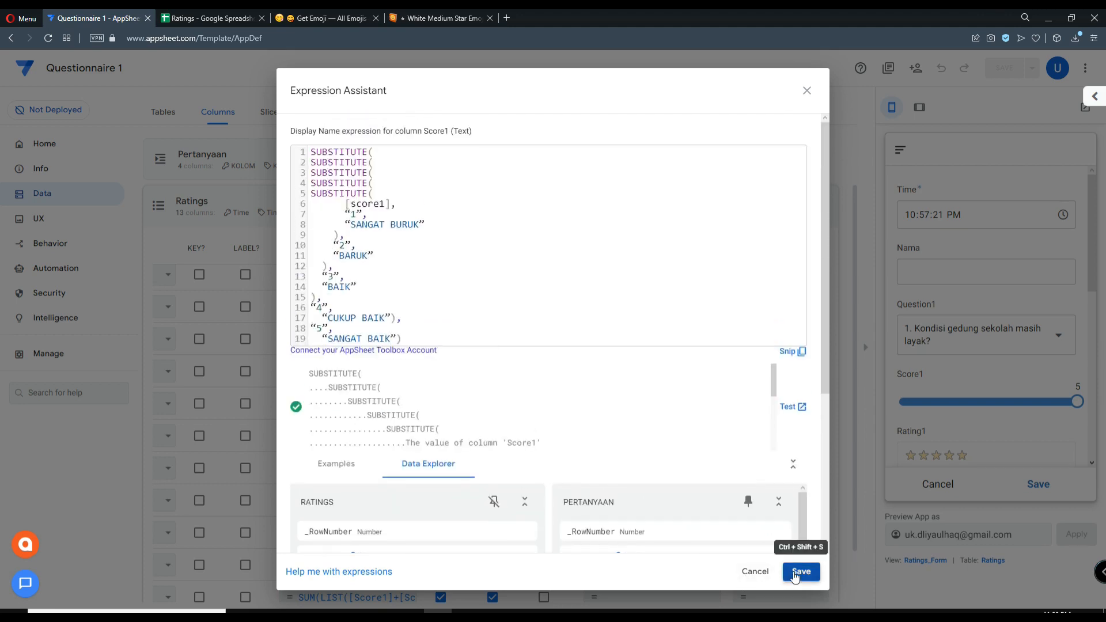
drag(314, 152, 422, 413)
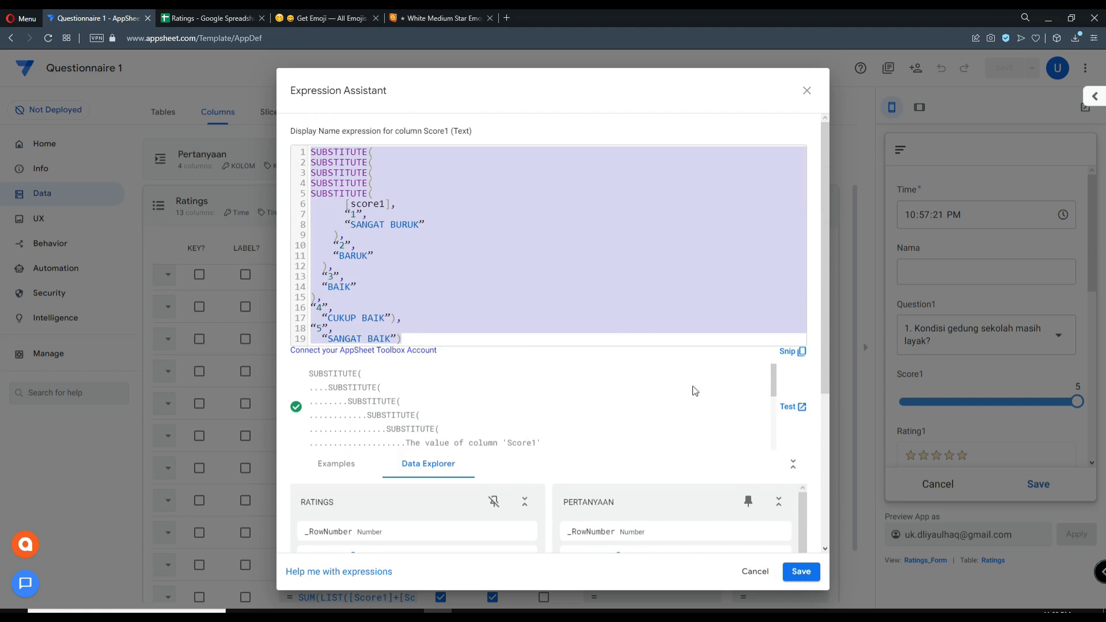
click(801, 572)
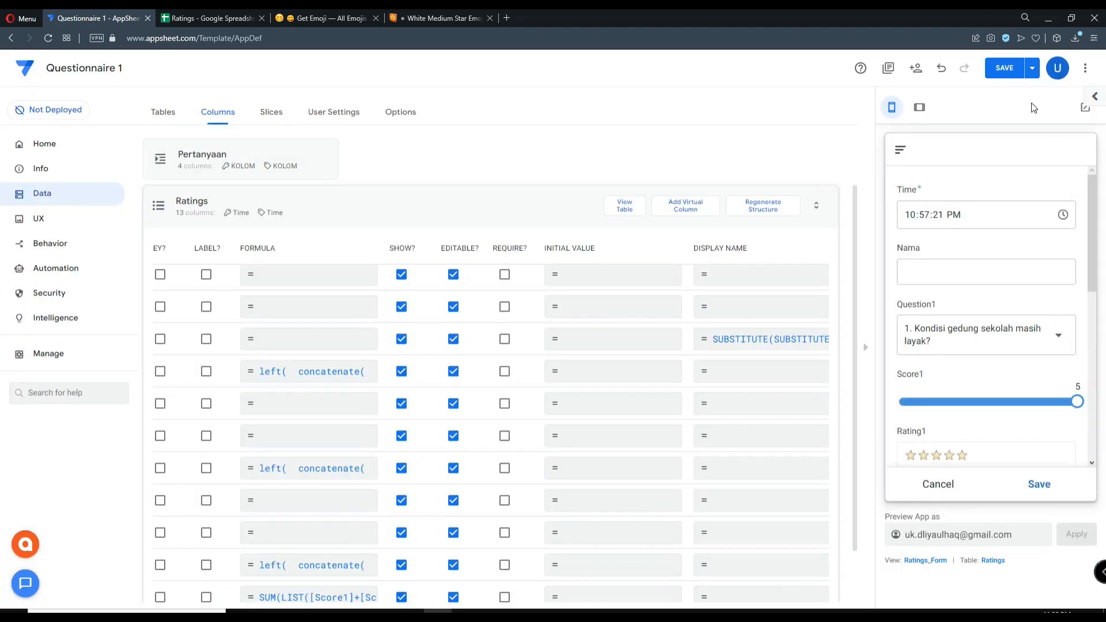
click(1005, 68)
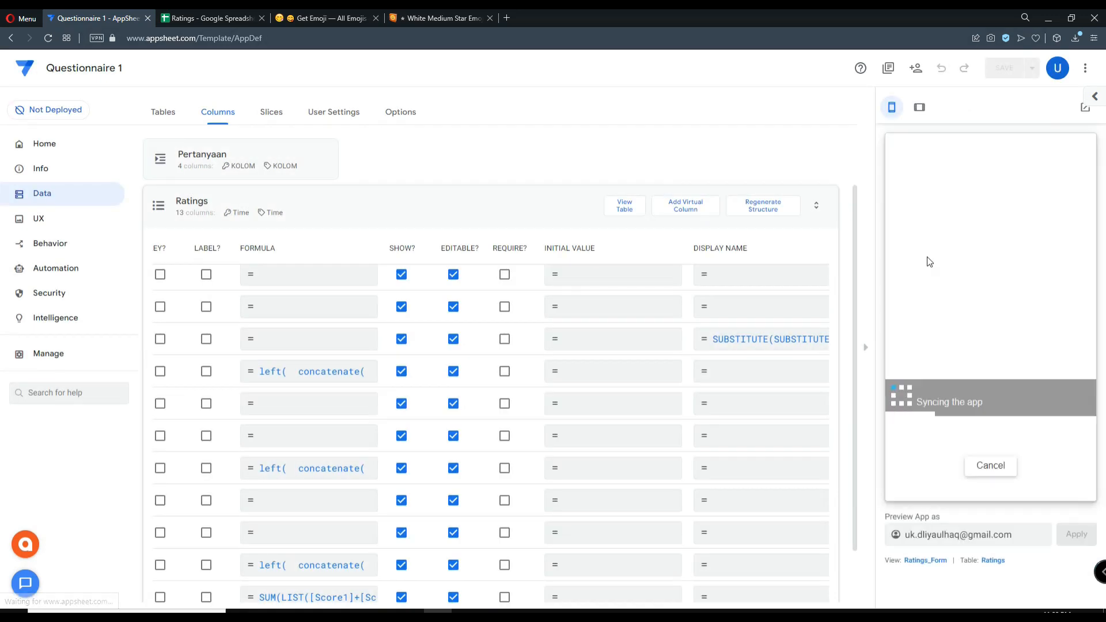
Test the Score1 slider in the app preview, stepping through its scores up to 5 to check the display name
scroll(957, 299, down, 2)
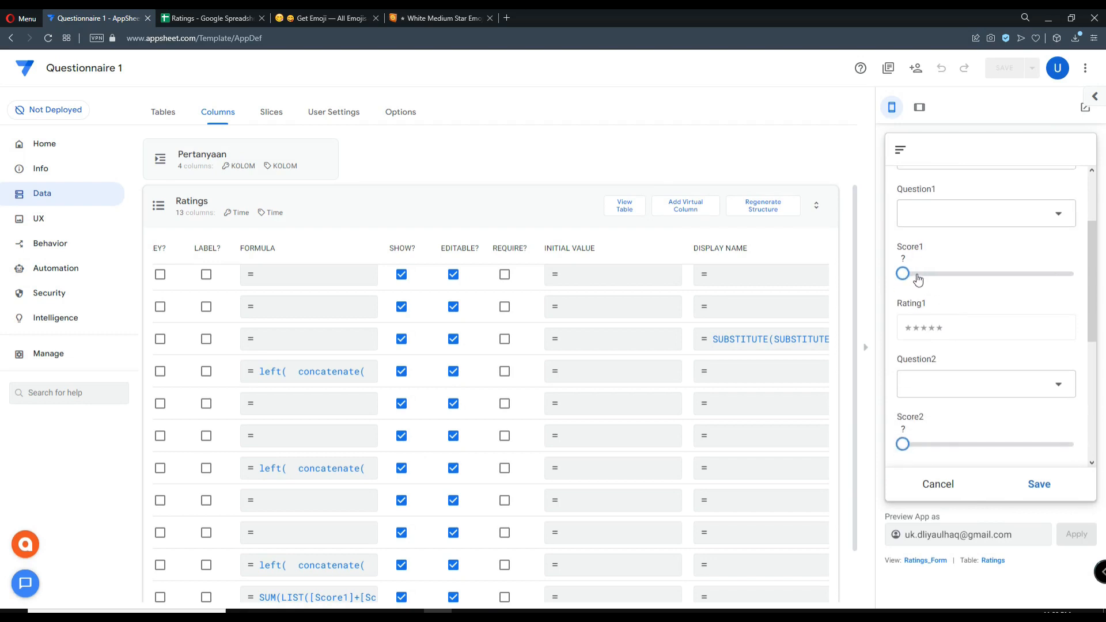
click(929, 274)
click(904, 275)
click(930, 278)
click(976, 273)
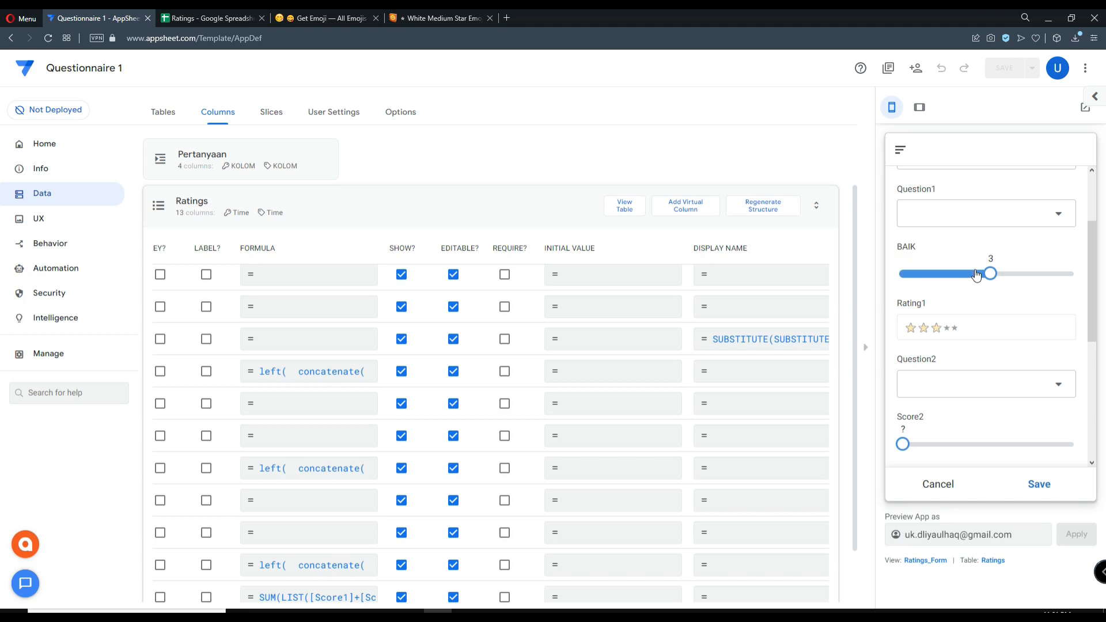
click(1032, 275)
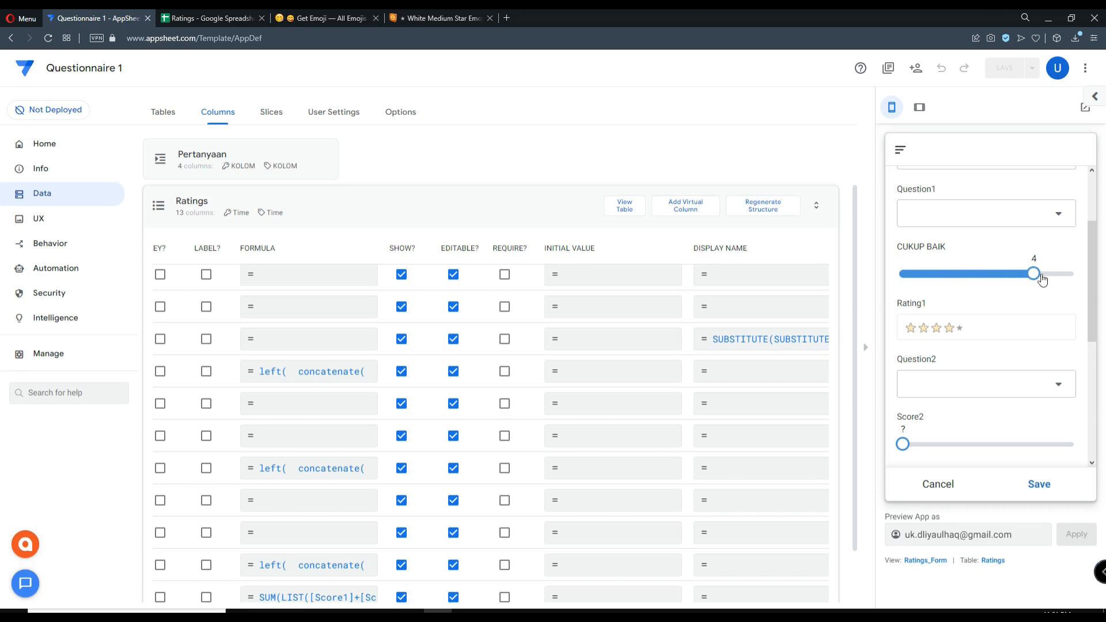
click(1071, 279)
Choose "2. Kondisi meja. kursi, dan papan tulis masih layak?" for Question2 in the preview form
scroll(1009, 297, down, 1)
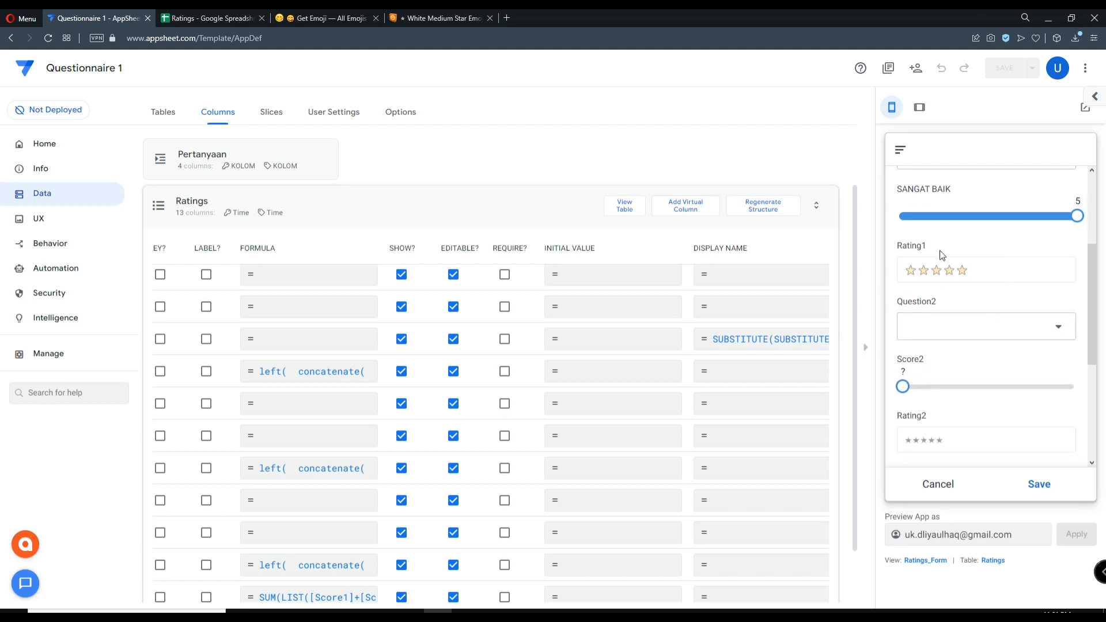
click(983, 327)
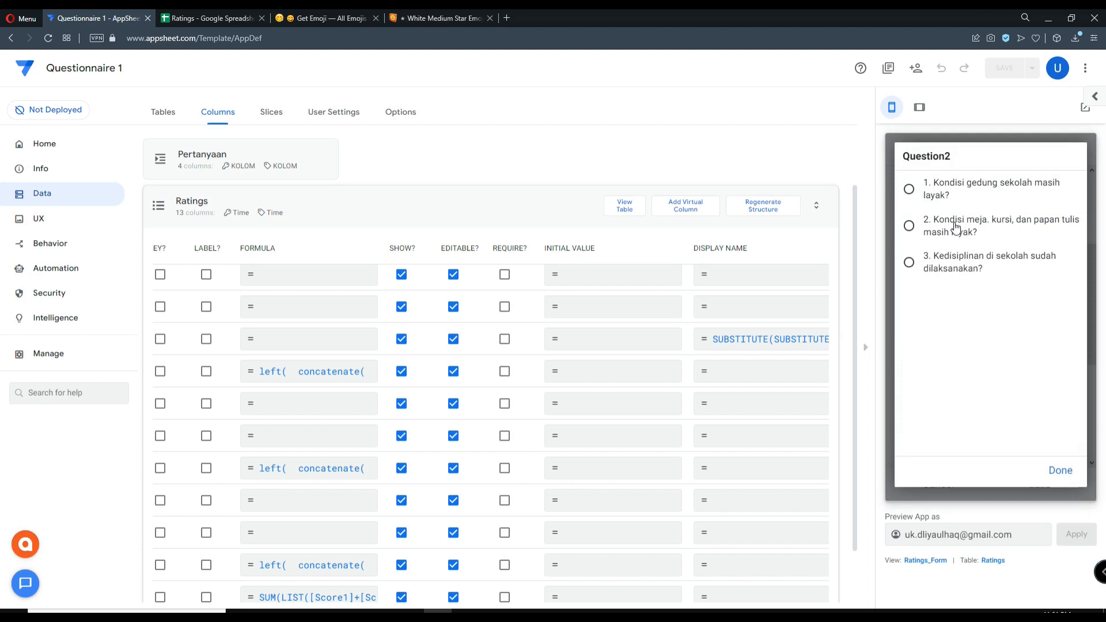
click(1015, 231)
scroll(965, 372, down, 1)
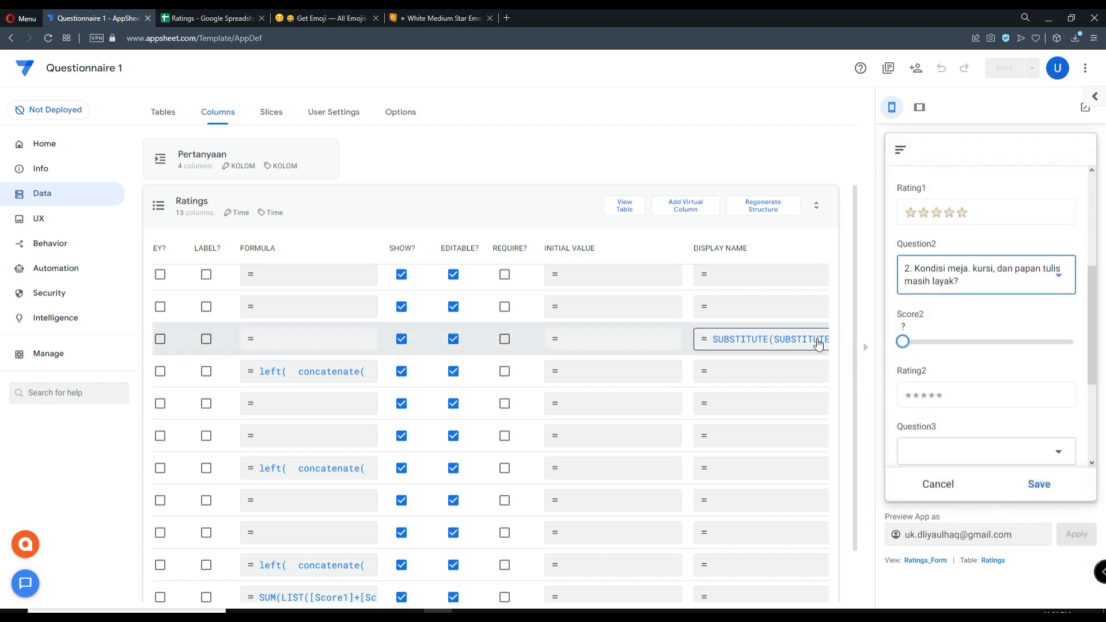
Copy the entire Score1 Display Name expression and close its editor without changing it
click(818, 344)
drag(419, 337, 277, 141)
key(ctrl+c)
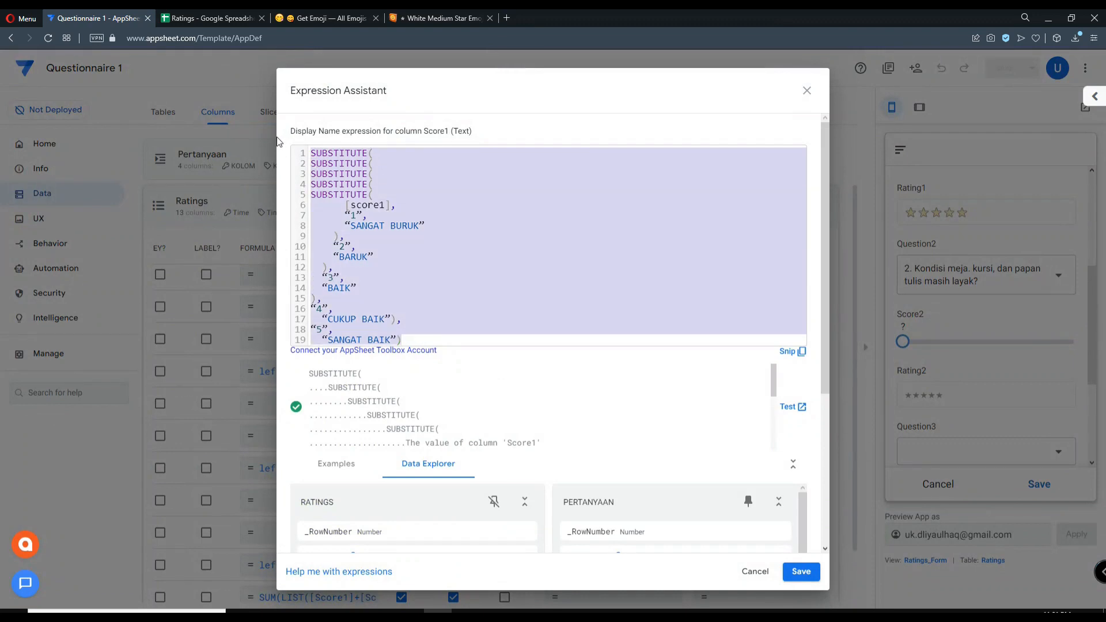
click(383, 213)
drag(420, 226, 354, 224)
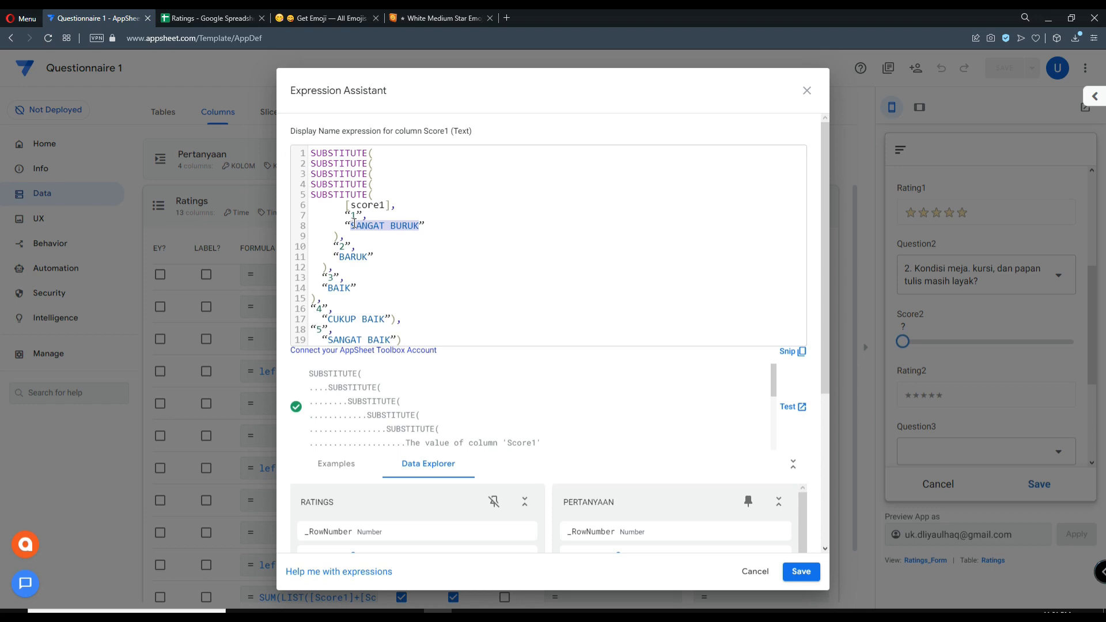
click(755, 571)
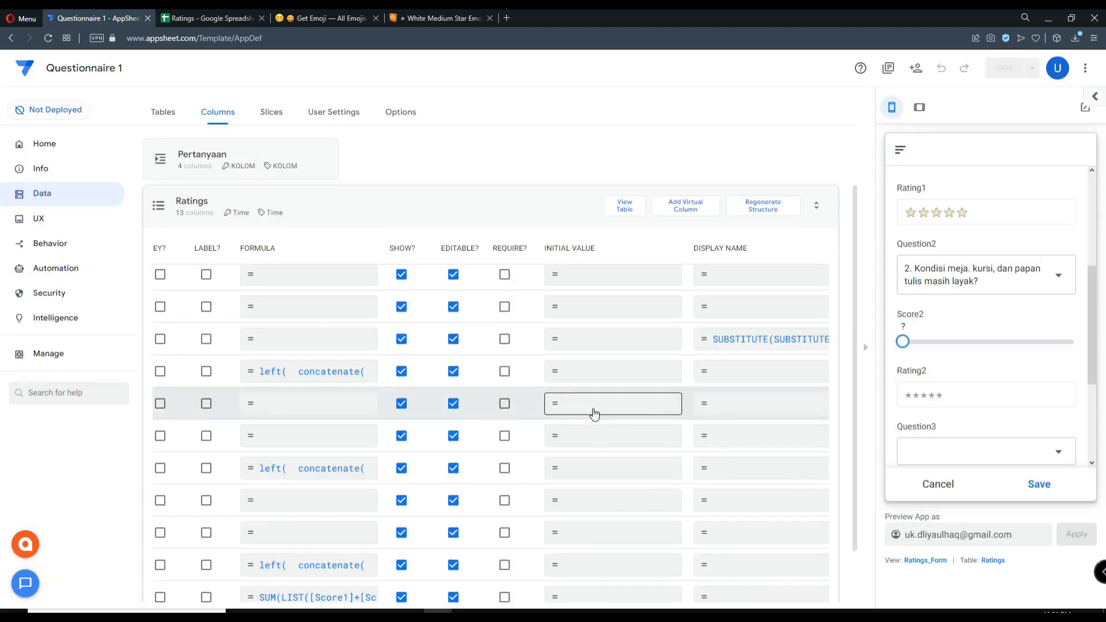
Paste the copied SUBSTITUTE expression as the Display Name of the Score2 column and save it
click(753, 449)
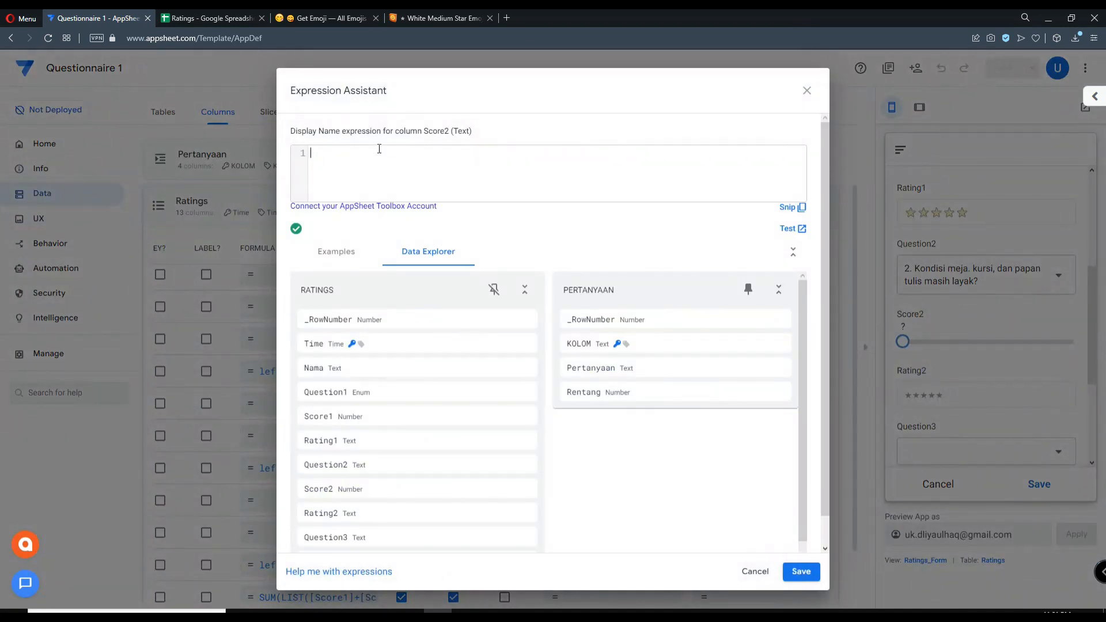
key(ctrl+v)
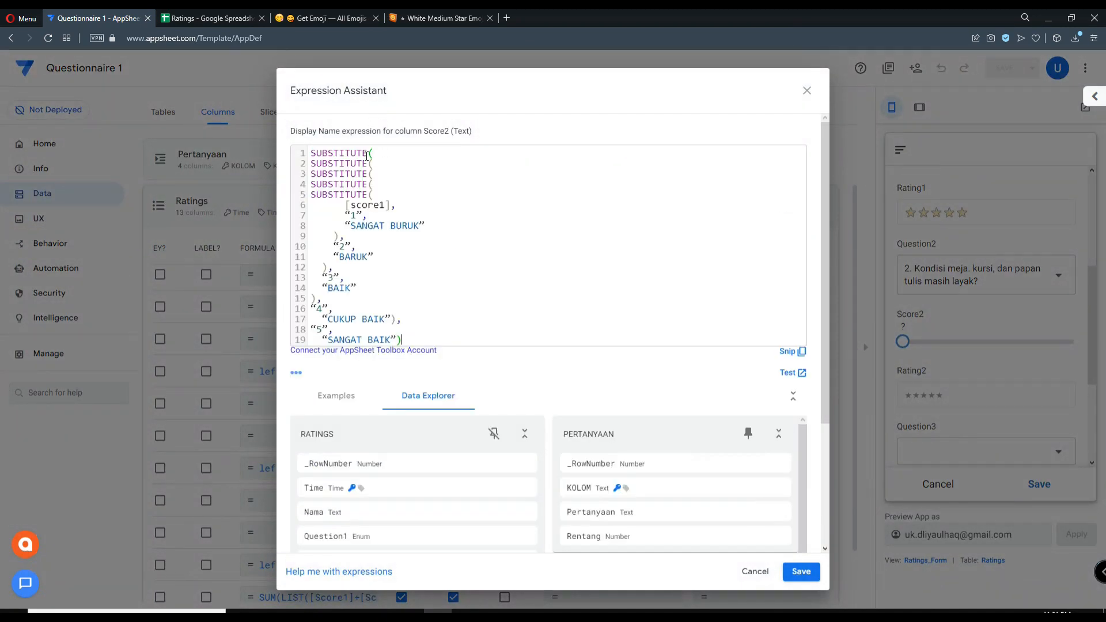
click(801, 572)
Paste the same SUBSTITUTE expression as the Display Name of the Score3 column and save the app
click(753, 481)
key(ctrl+v)
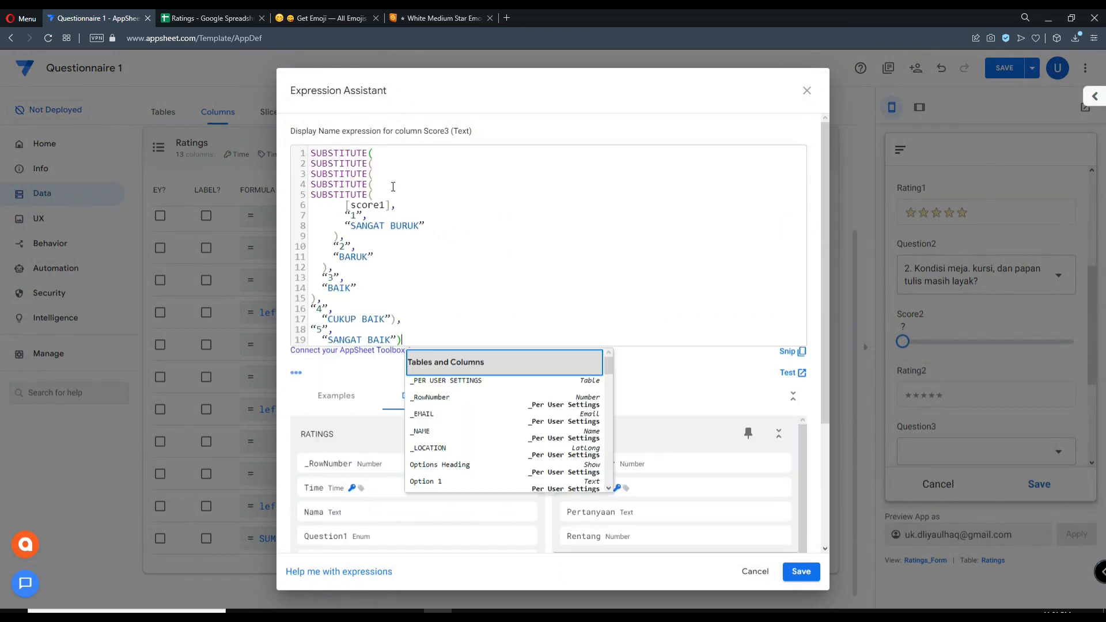
click(801, 572)
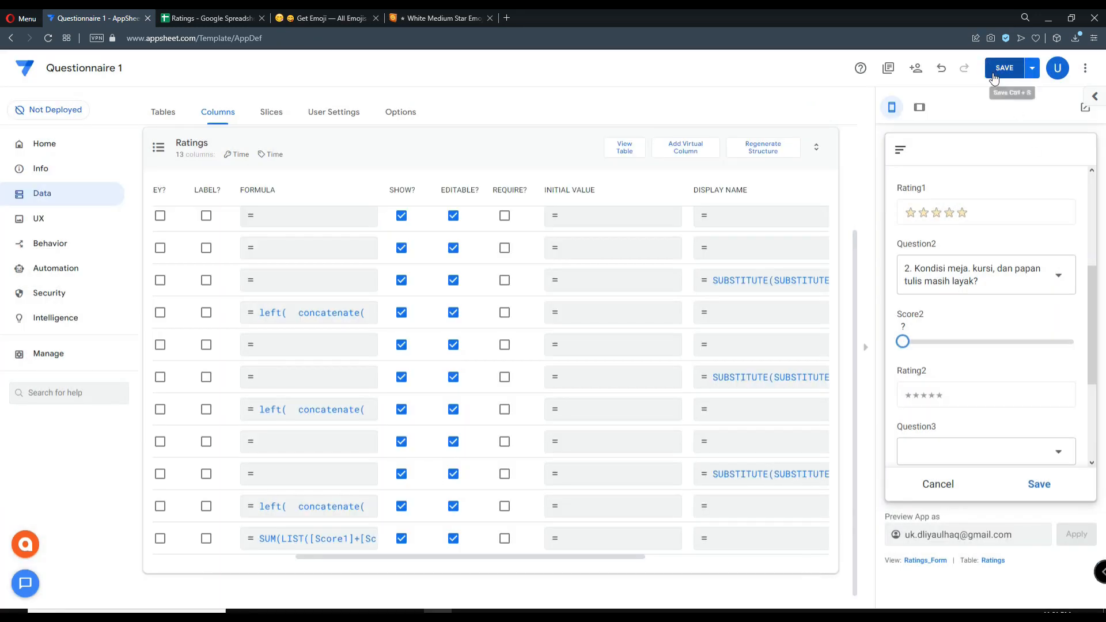
click(1004, 68)
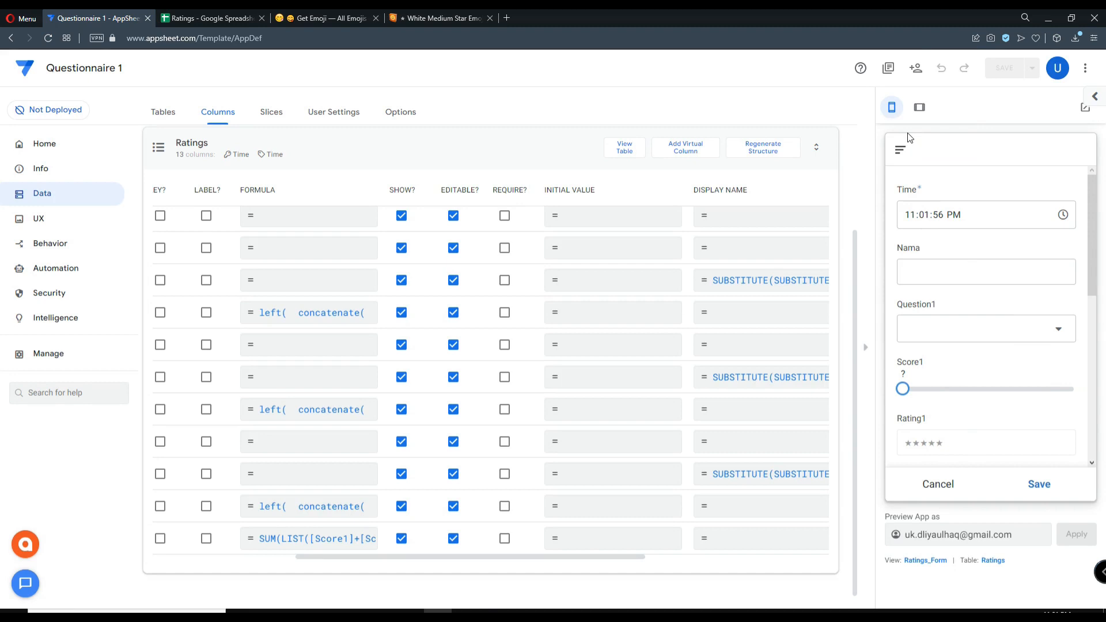
Reduce the browser zoom to 80% and set the preview form's Score1 slider to 3 to test the display names
key(ctrl+plus)
key(ctrl+plus)
key(ctrl+minus)
key(ctrl+minus)
key(ctrl+minus)
key(ctrl+minus)
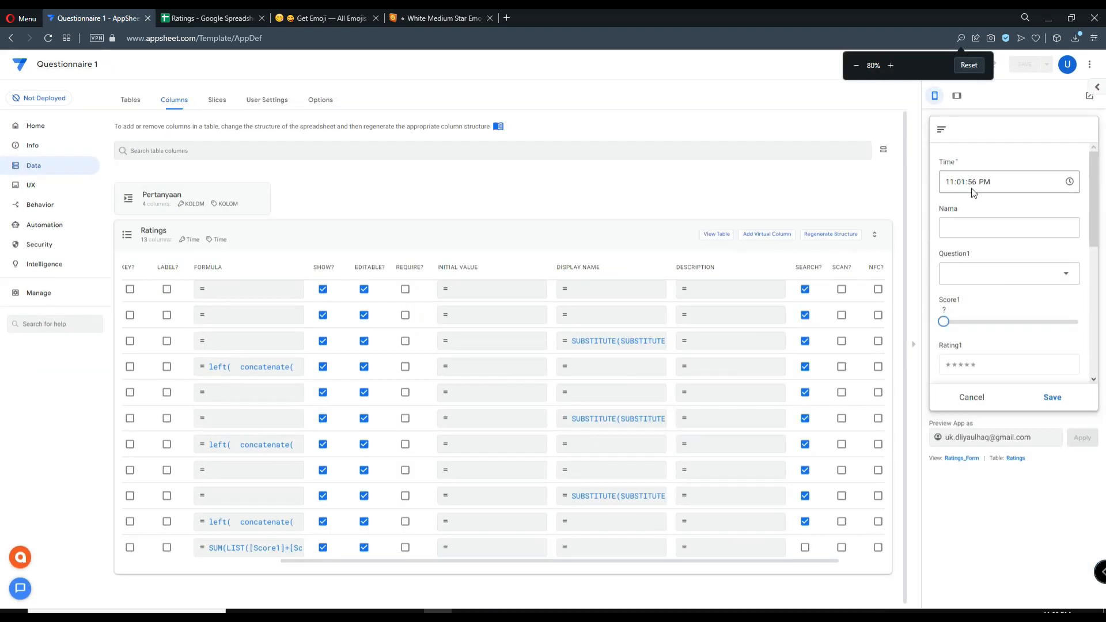
scroll(965, 323, down, 1)
scroll(966, 323, down, 1)
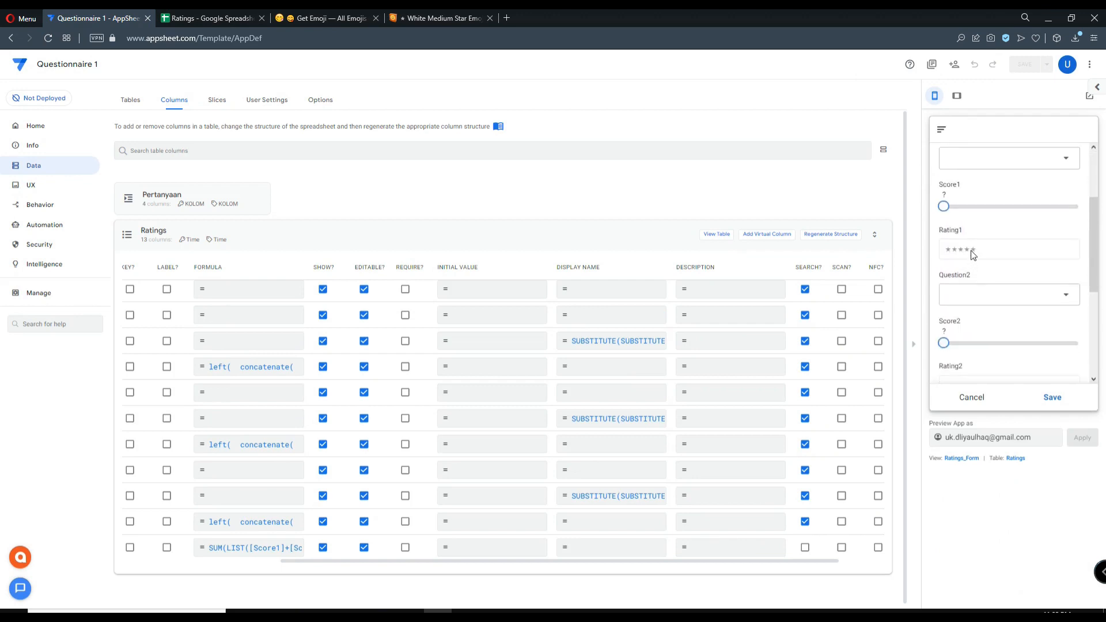
click(979, 207)
click(1012, 208)
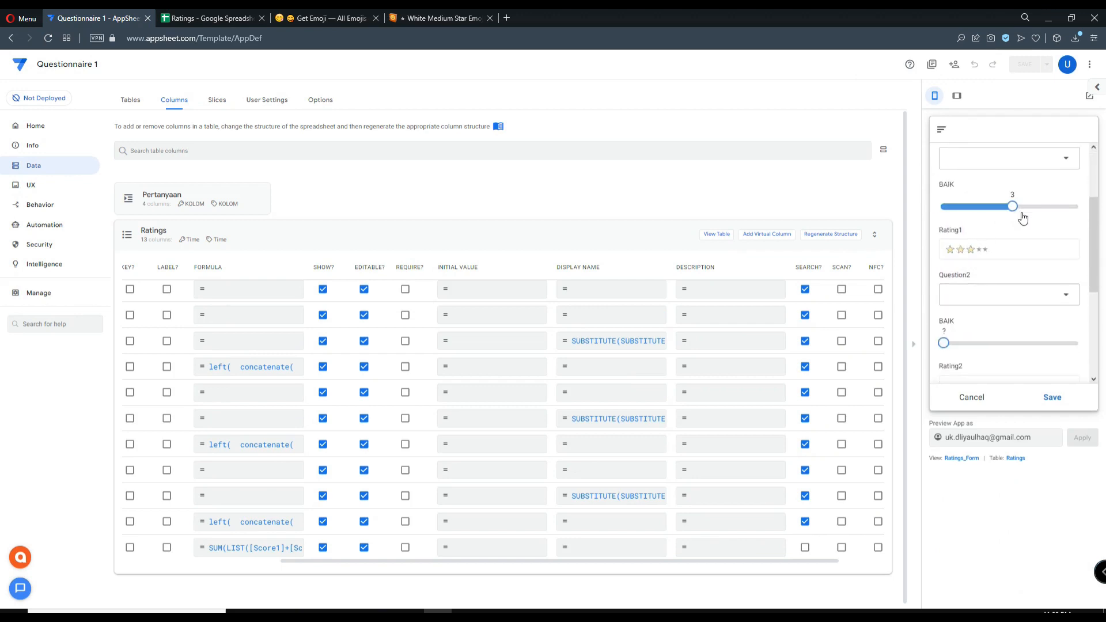
Set the Score2 slider to 3 and the Score3 slider to 4 in the preview form
click(979, 343)
scroll(987, 302, down, 1)
click(1020, 287)
scroll(1020, 305, down, 2)
drag(1005, 311, 1042, 306)
scroll(989, 325, down, 1)
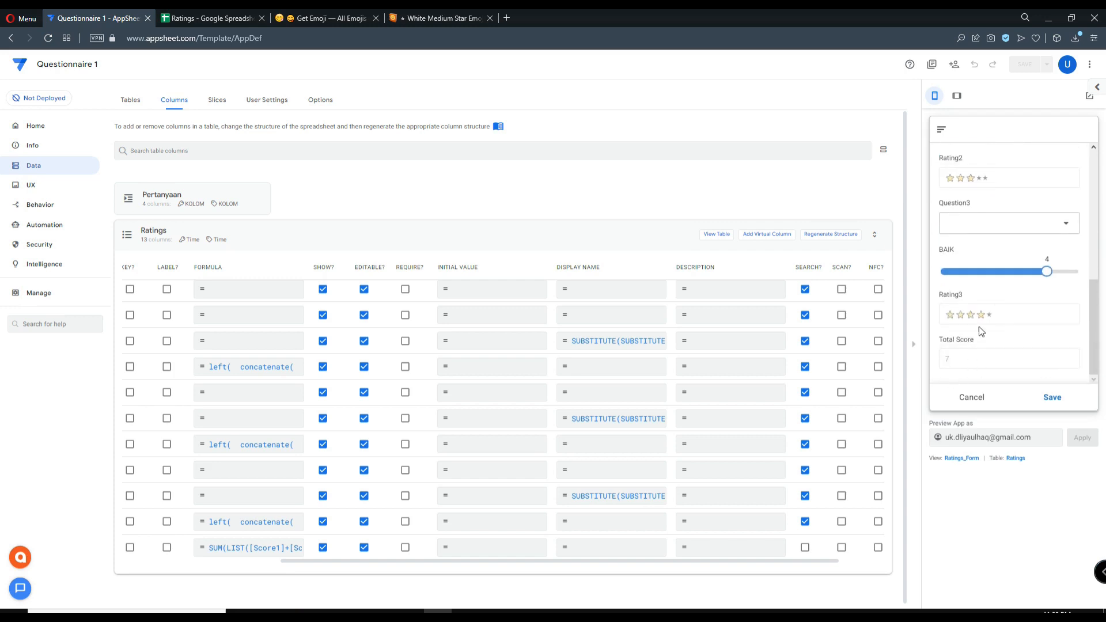
Choose "1. Kondisi gedung sekolah masih layak?" for Question1 in the preview form and check the options offered for Question2
scroll(1034, 287, up, 3)
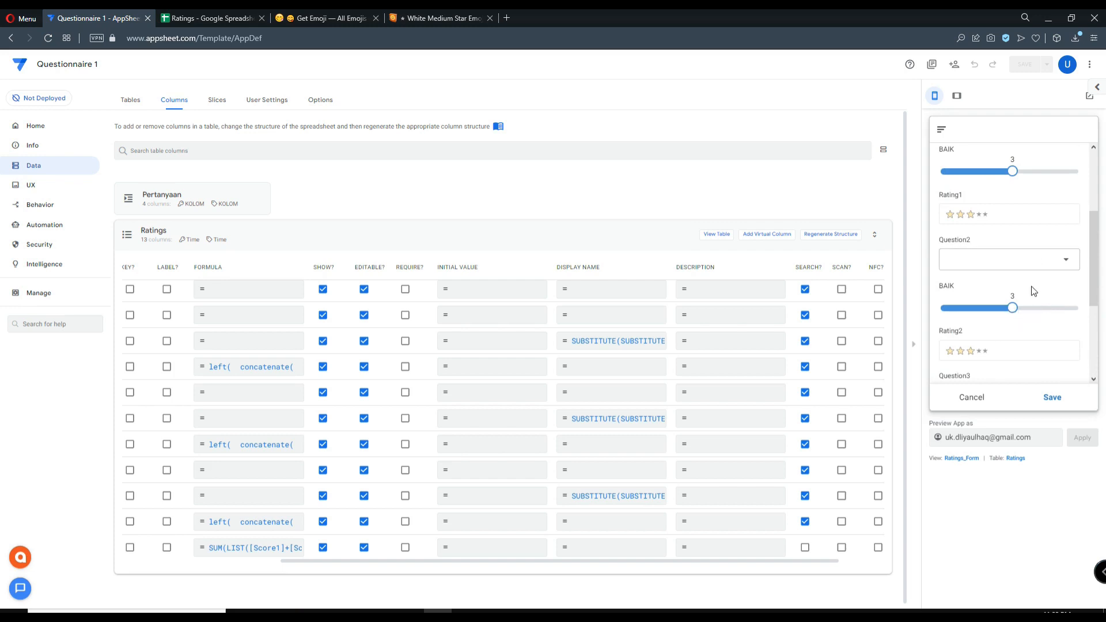
scroll(987, 265, down, 2)
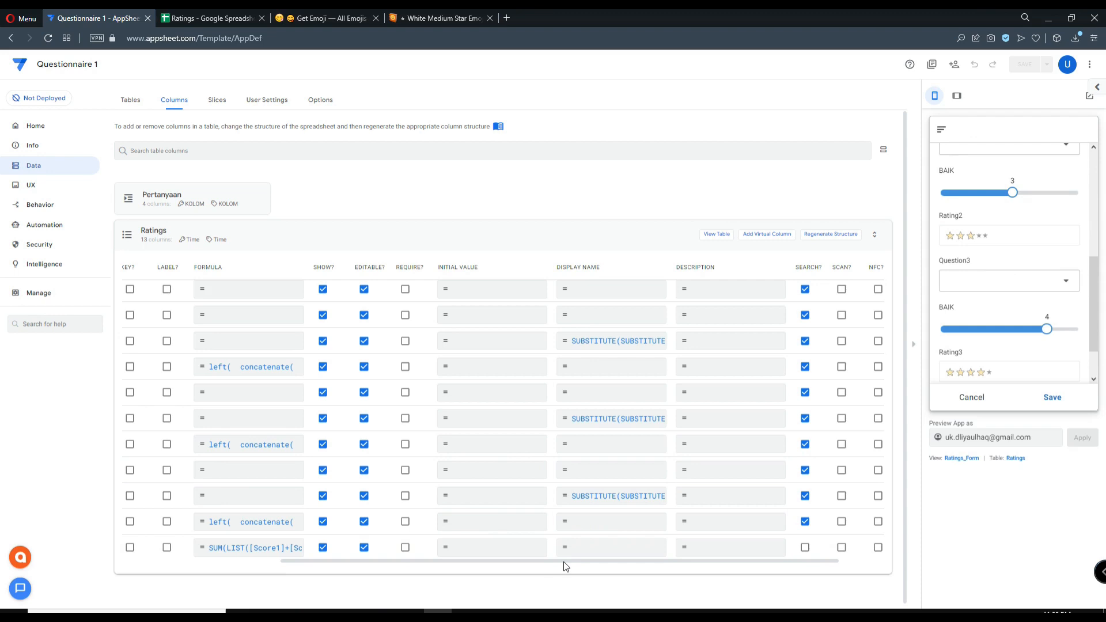
scroll(983, 353, up, 2)
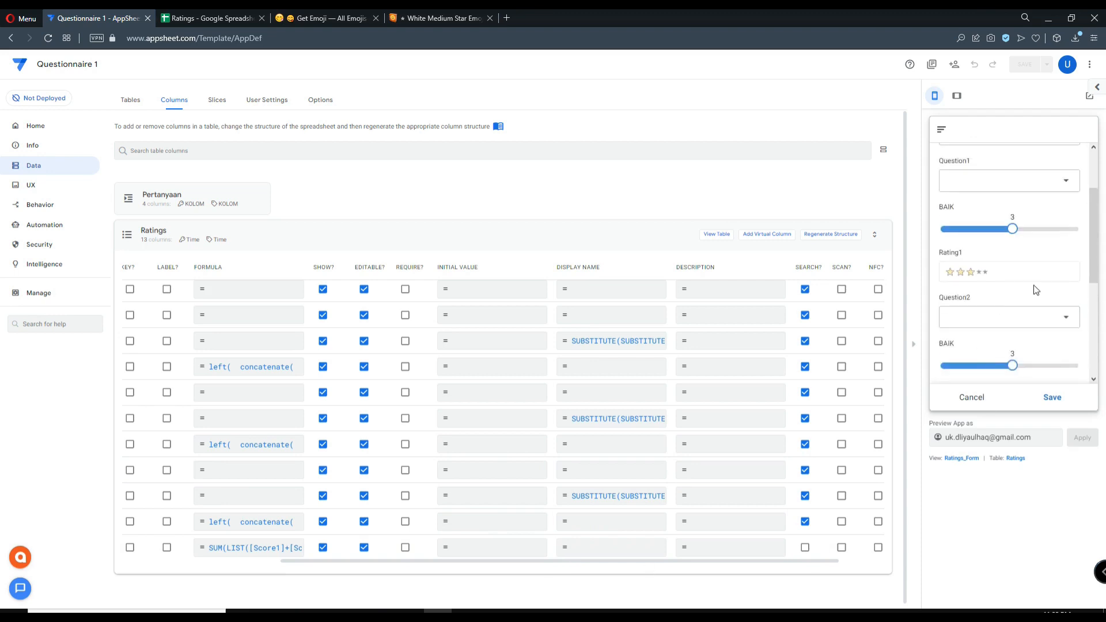
click(1039, 183)
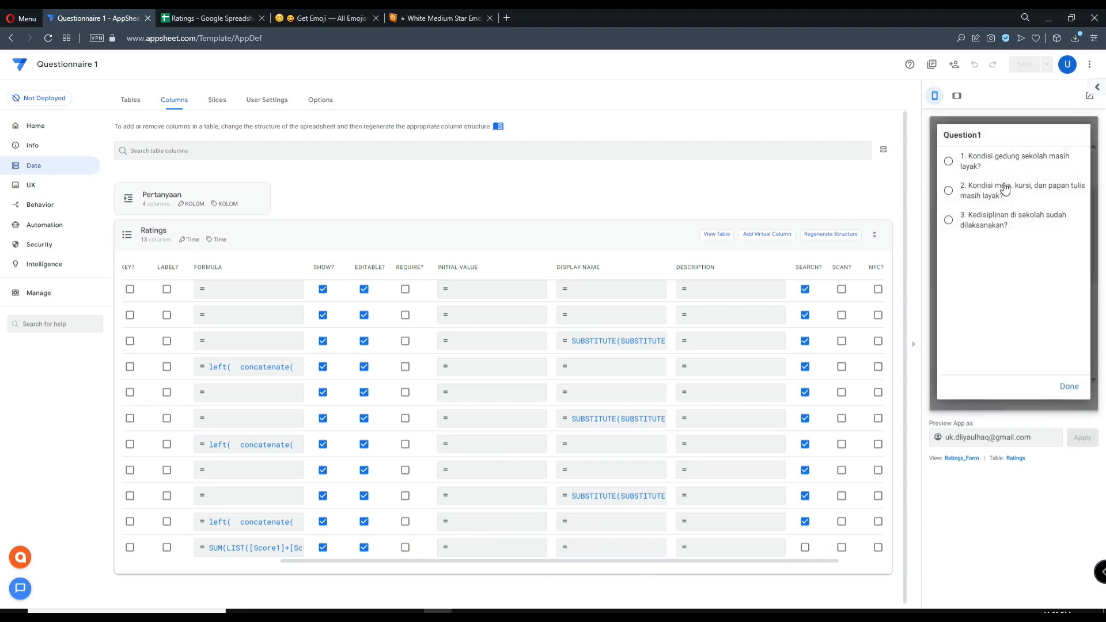
click(967, 163)
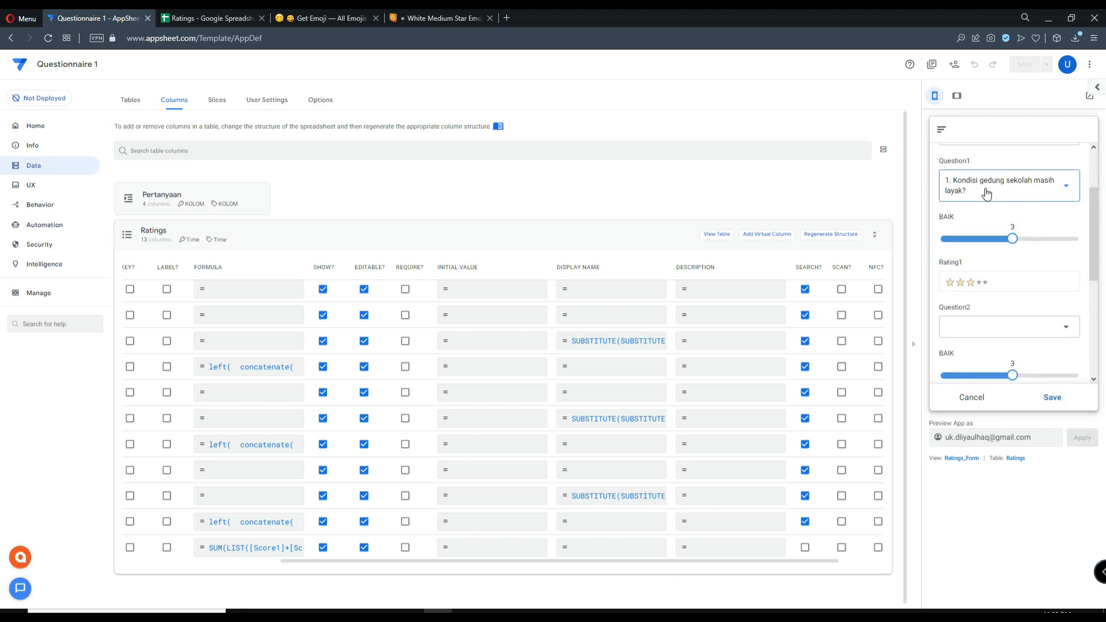
click(1007, 326)
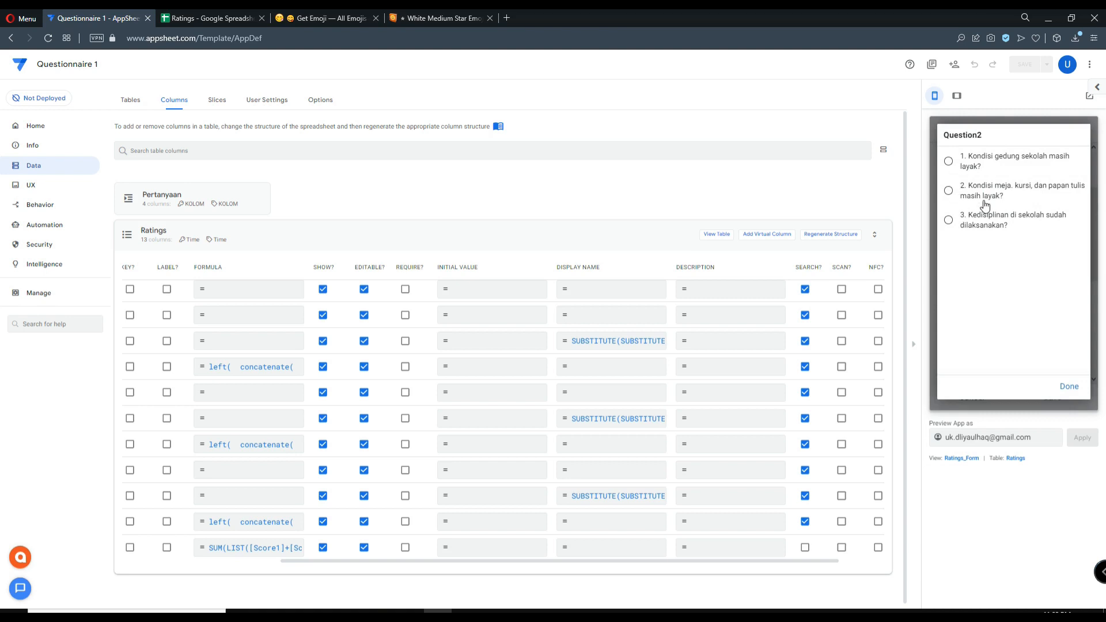
click(1067, 387)
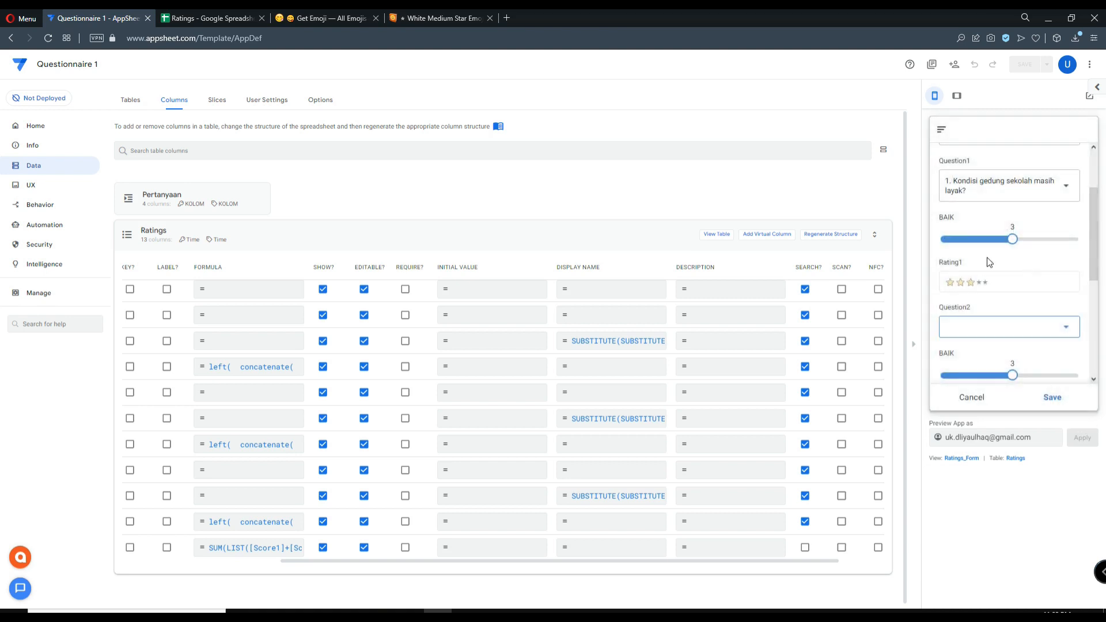
Review the type details and data validity settings of the Question1 column in the Ratings table
drag(734, 566, 523, 565)
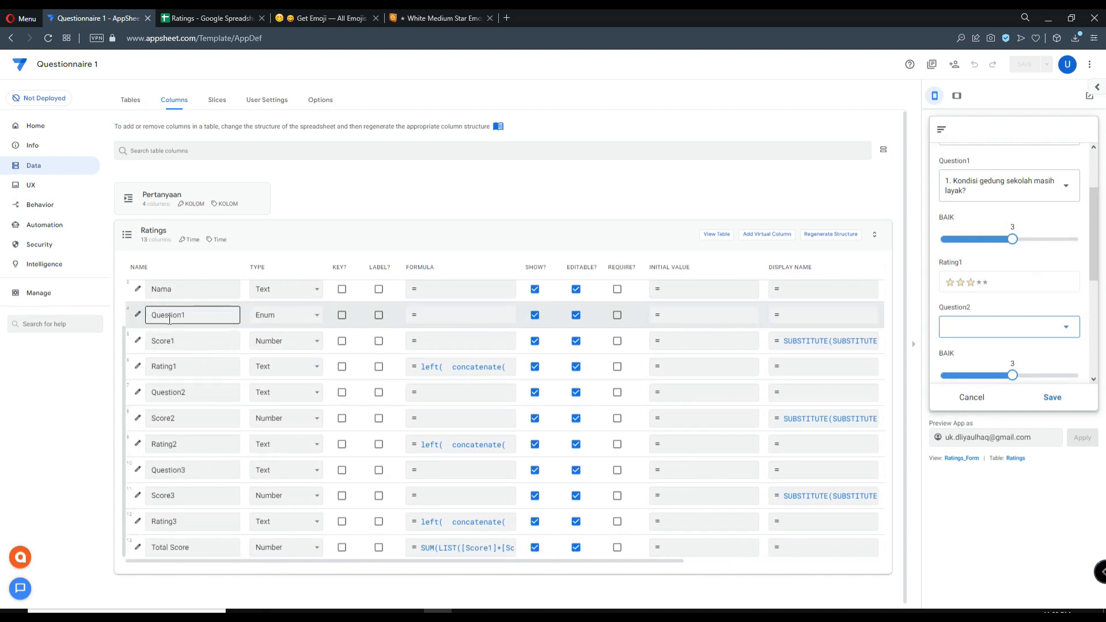
click(137, 315)
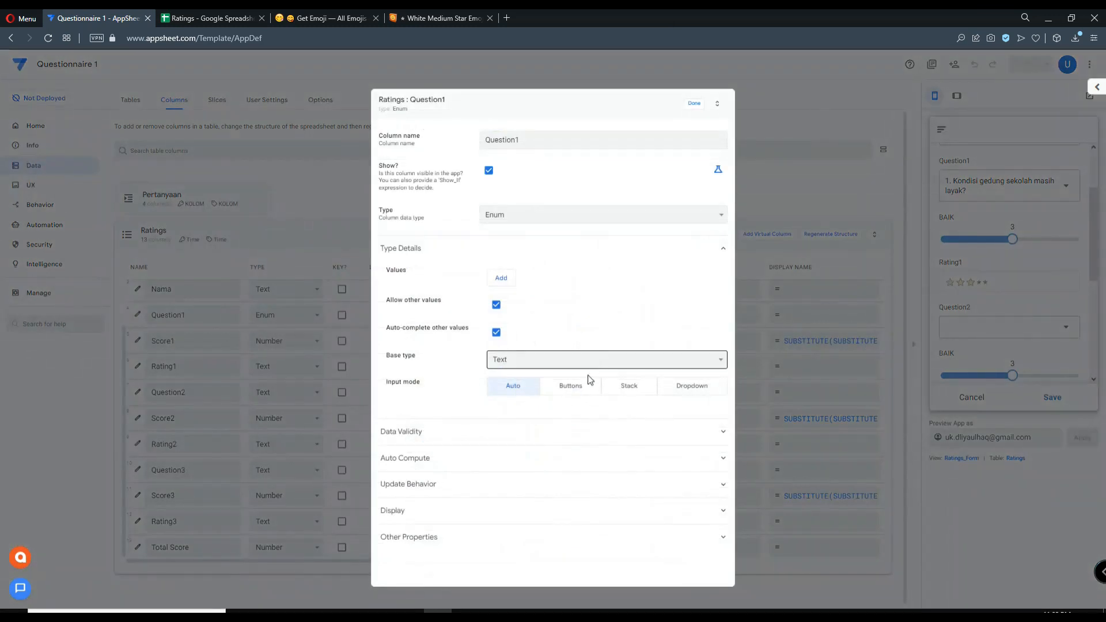
click(573, 432)
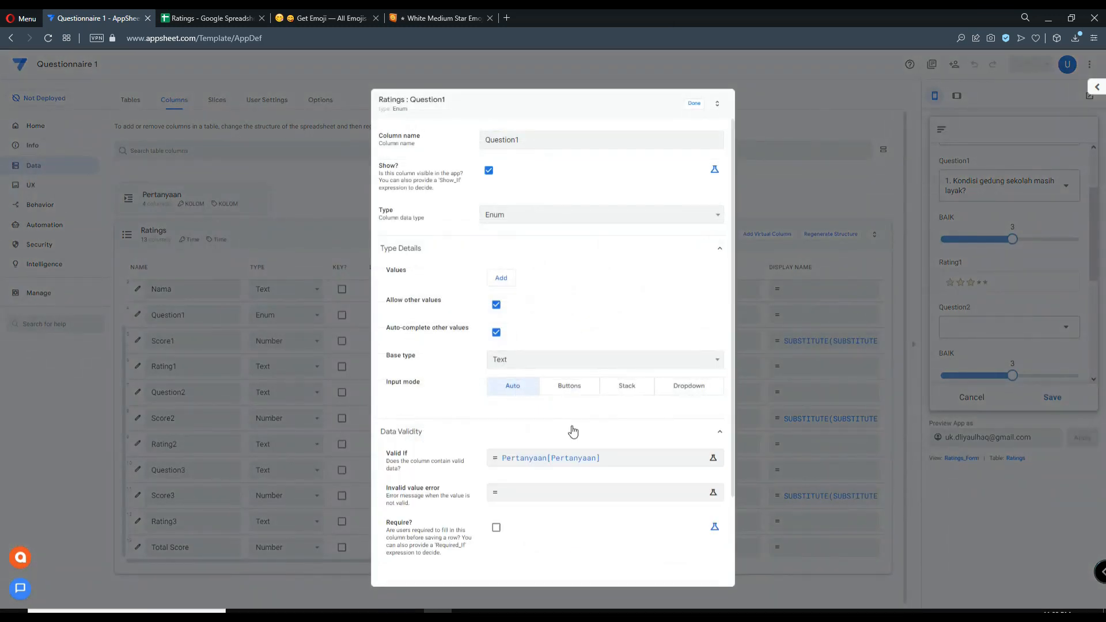
click(694, 104)
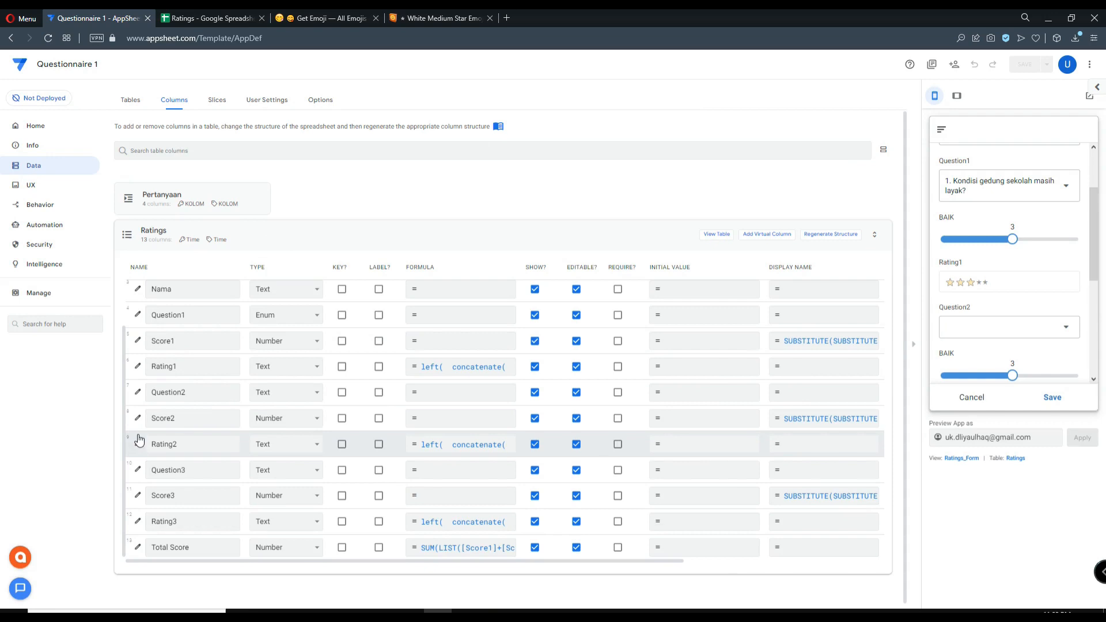
Enter Pertanyaan[Pertanyaan]-LIST([Question1]) as the Valid If expression of the Question2 column in the Ratings table
click(138, 393)
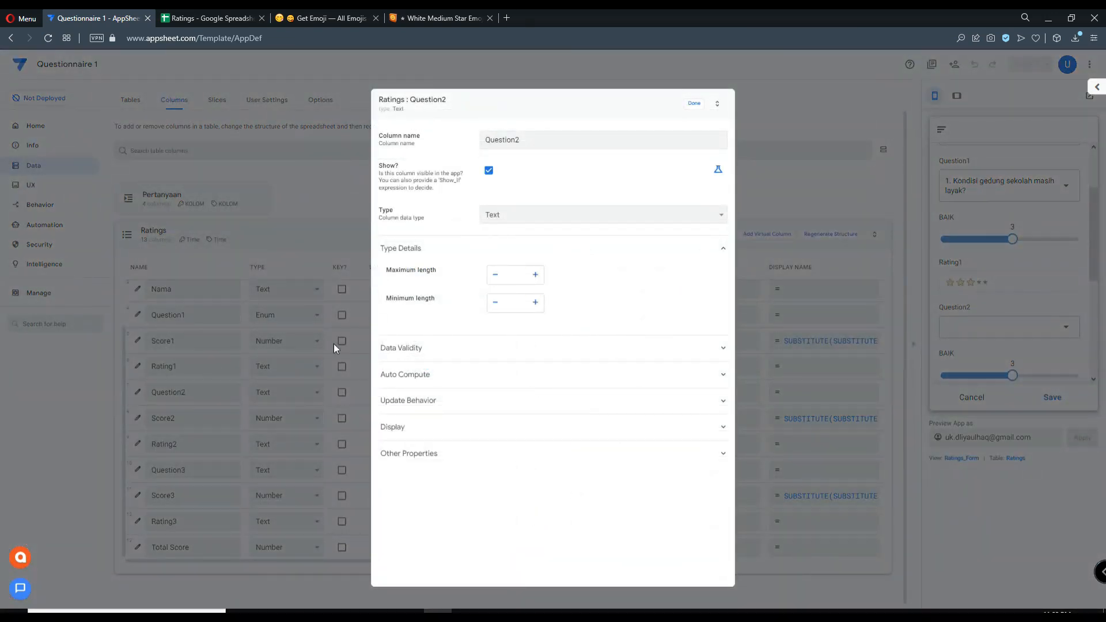
click(493, 348)
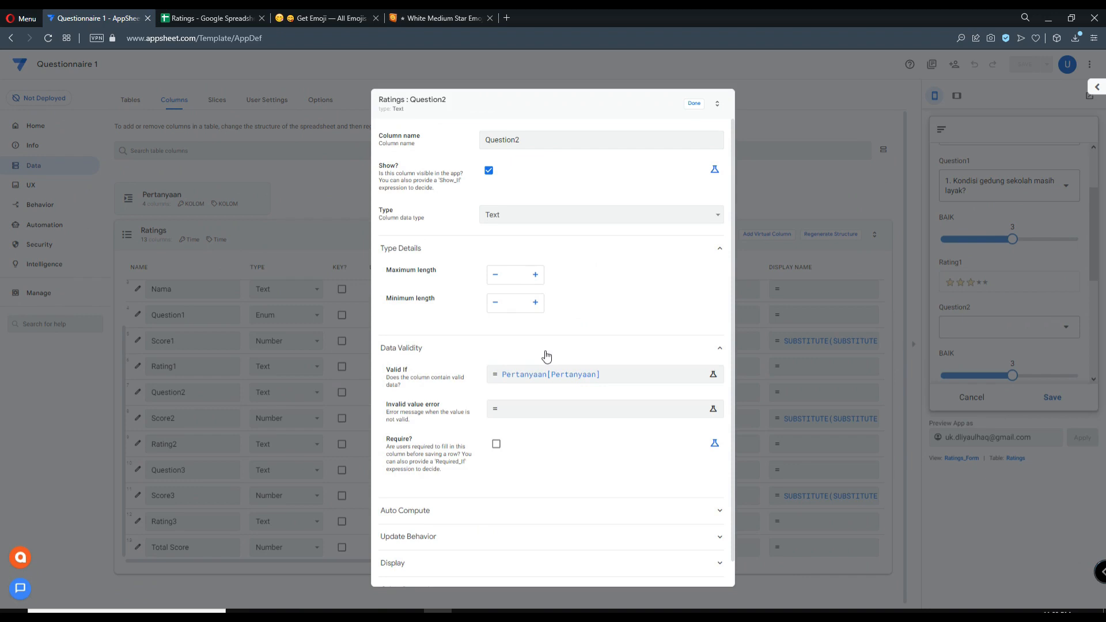
click(608, 383)
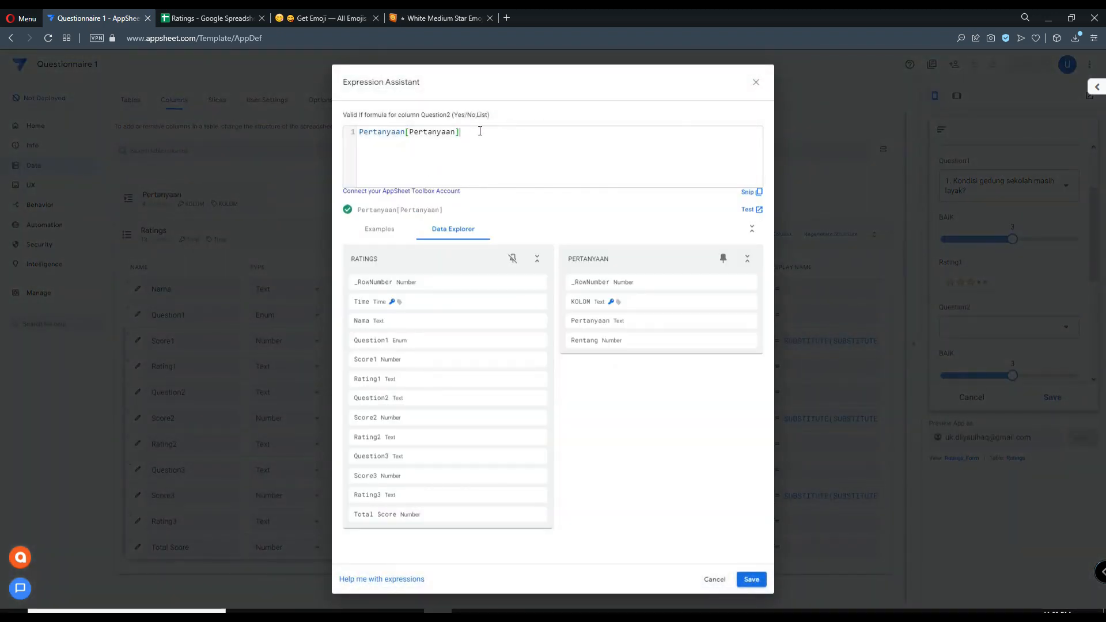
text(-LIS)
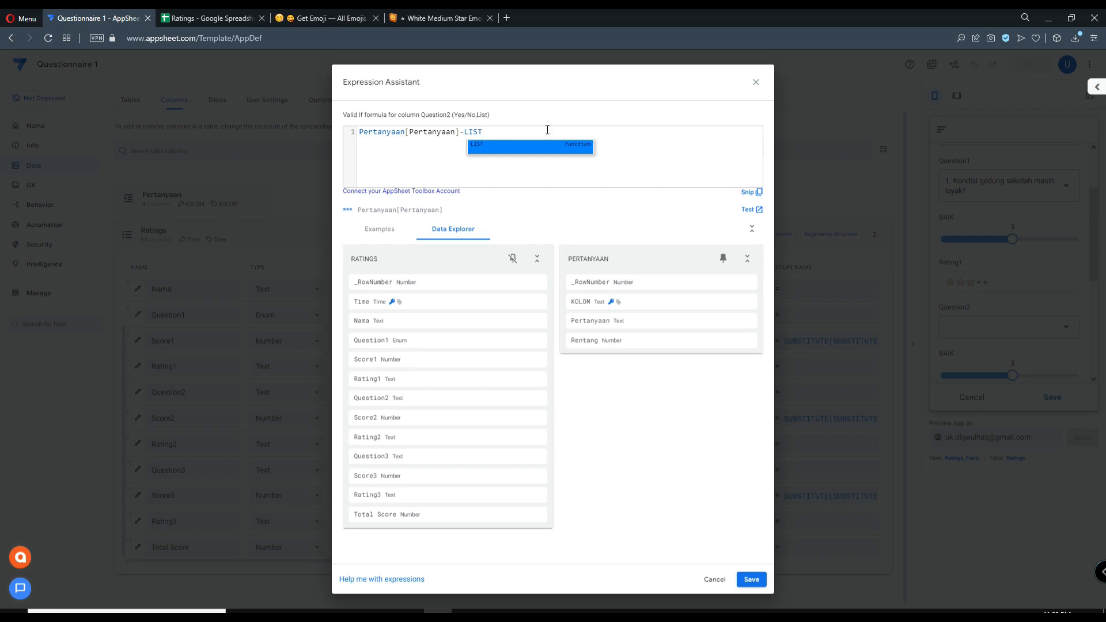
text(T)
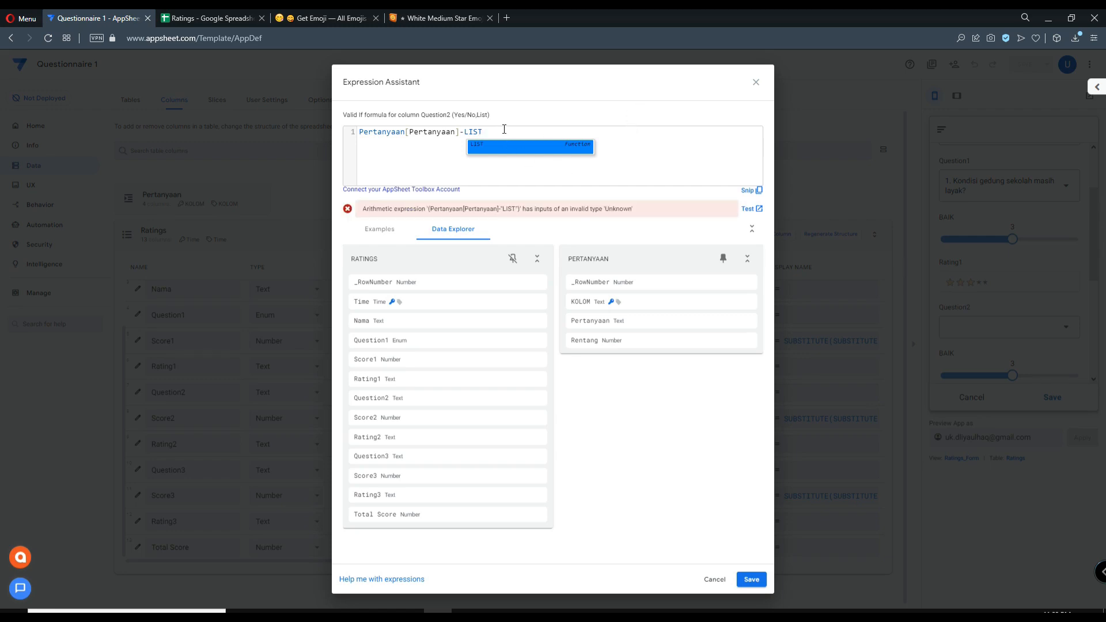
text(()
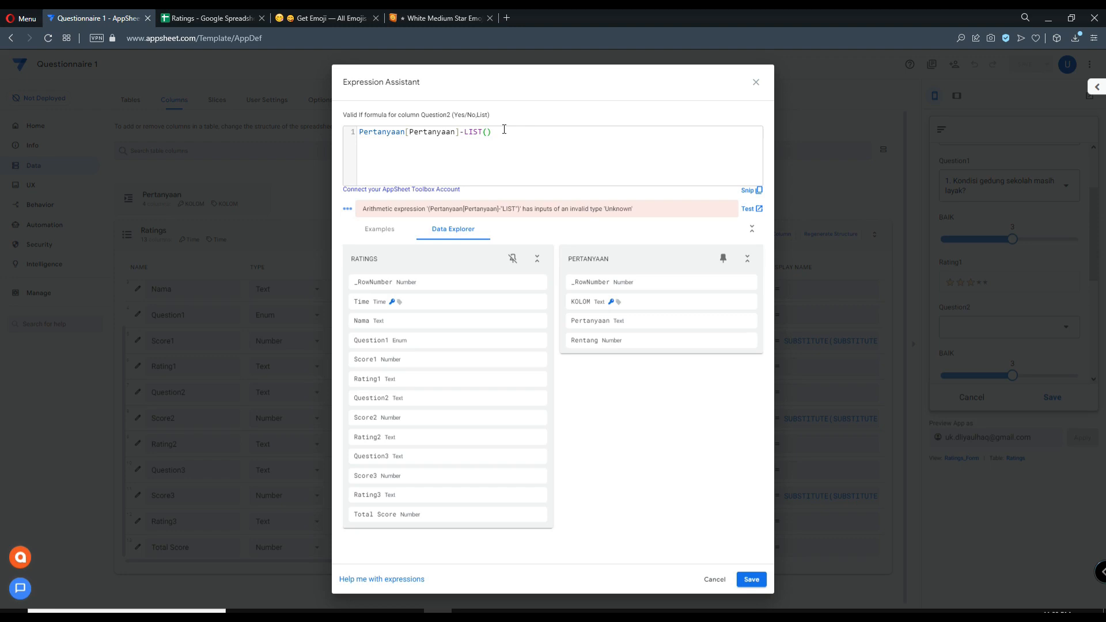
text([)
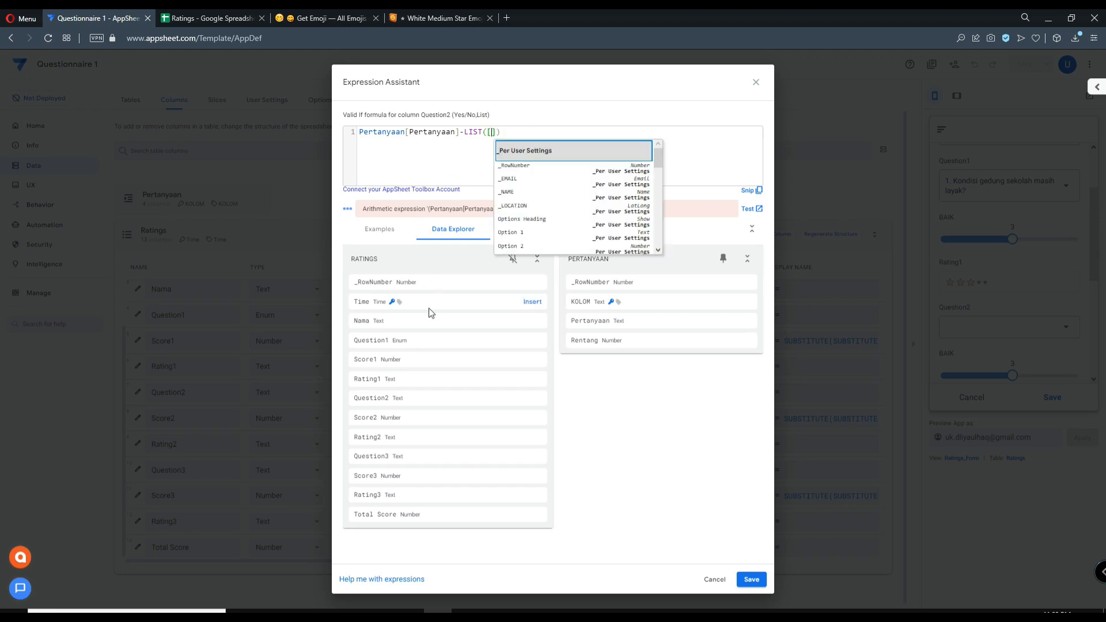
click(527, 341)
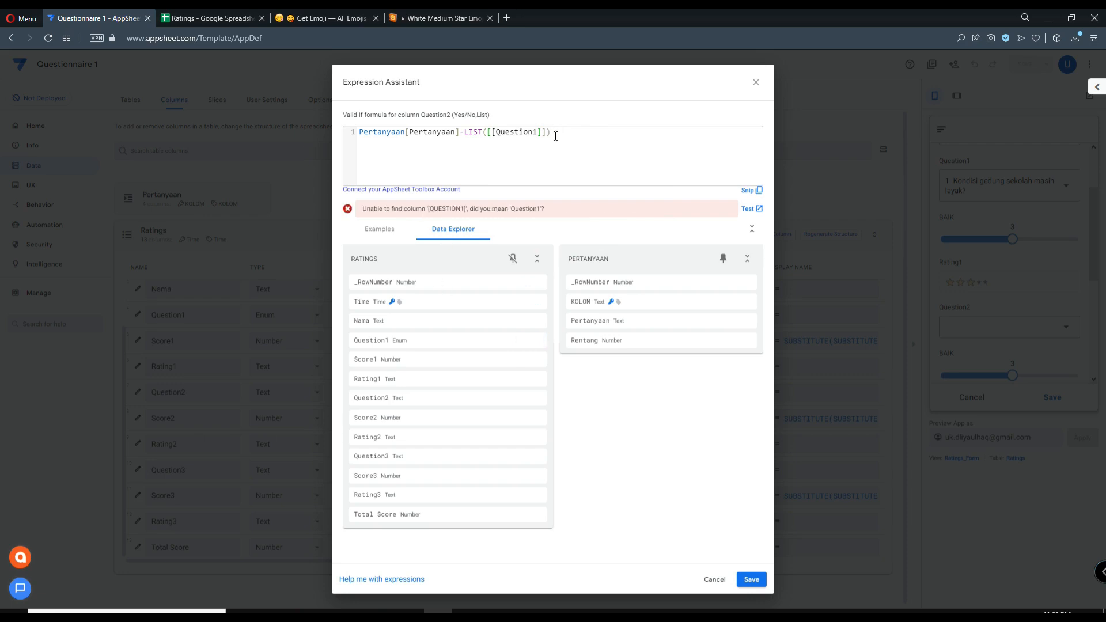
key(BackSpace)
key(BackSpace)
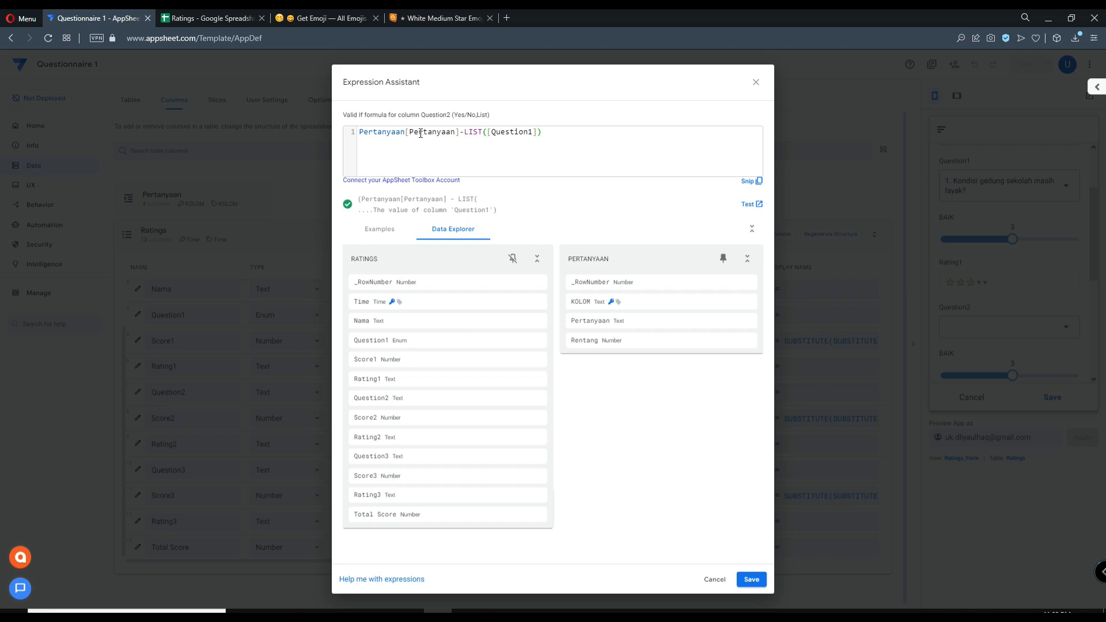
Save Question2's Valid If expression, close the column settings and save the app
drag(413, 133, 452, 115)
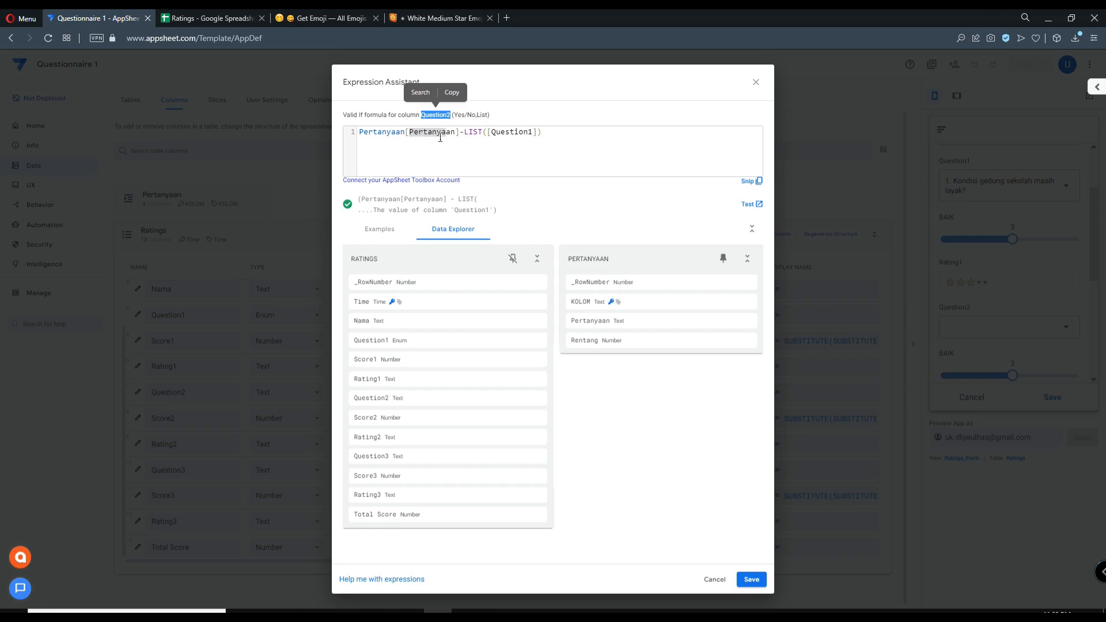
drag(465, 132, 504, 133)
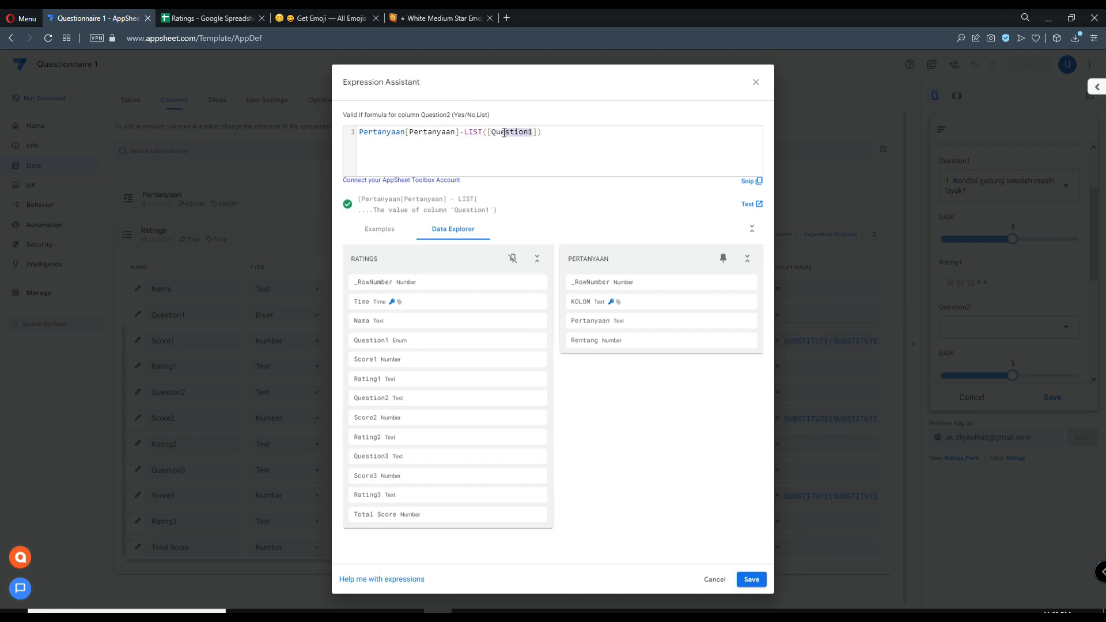
click(515, 134)
click(751, 579)
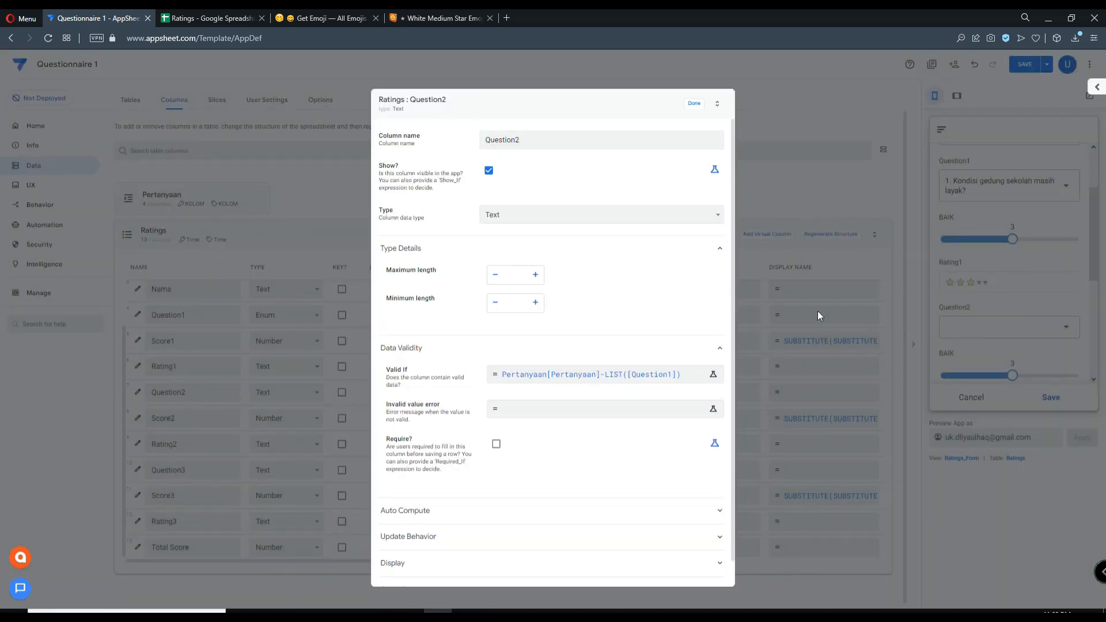
click(694, 103)
click(1024, 69)
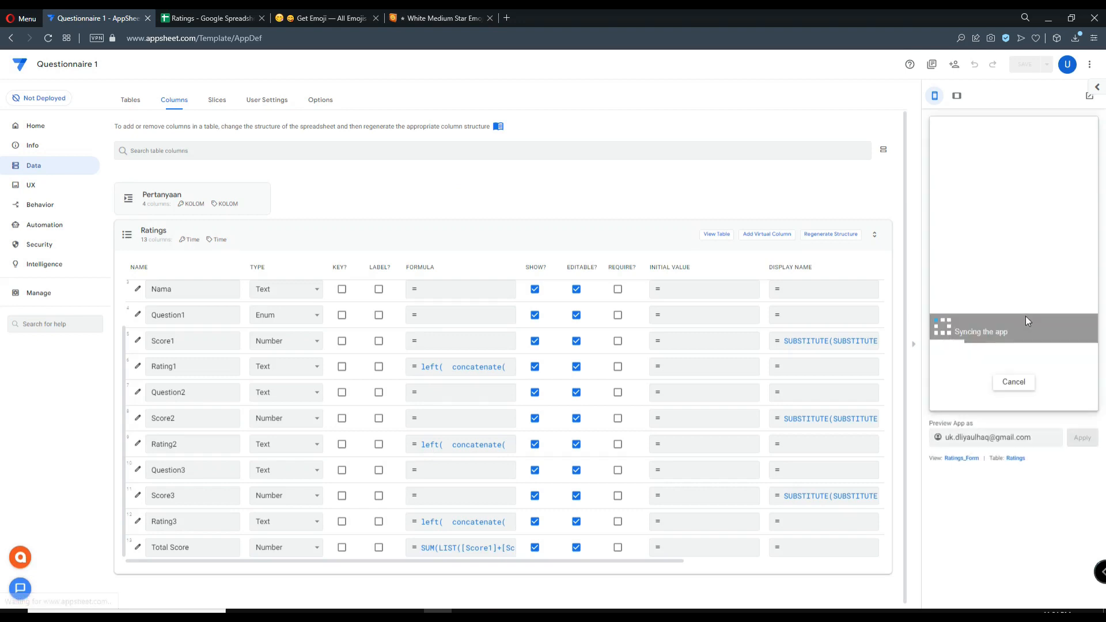
Switch the app preview to tablet view and choose "1. Kondisi gedung sekolah masih layak?" for Question1 in the form
click(957, 96)
scroll(833, 317, down, 2)
click(837, 221)
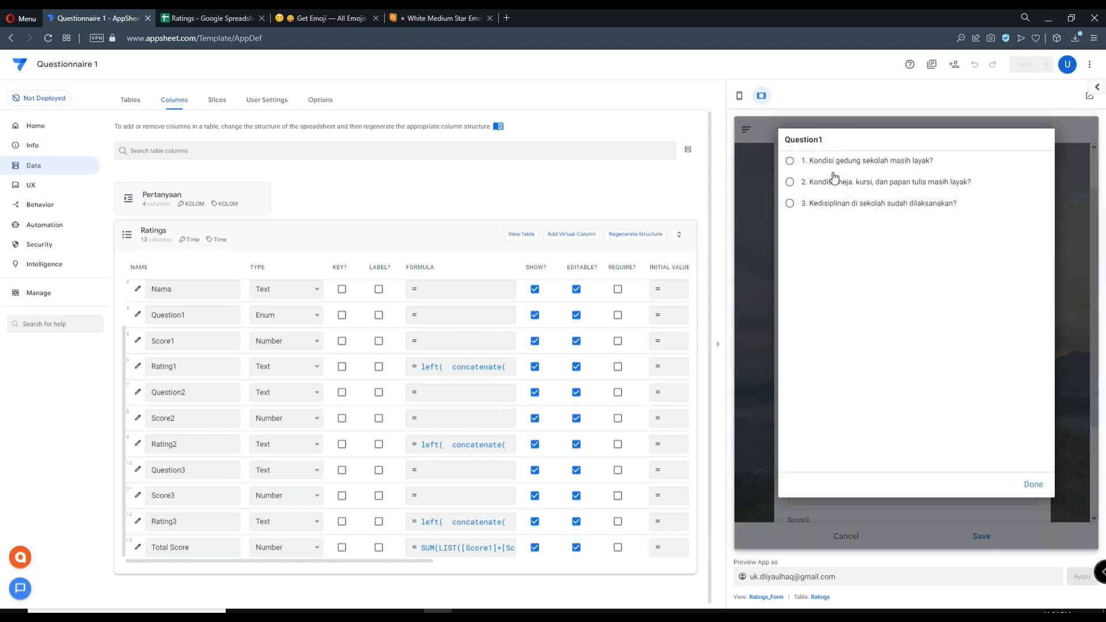
click(836, 166)
Check the options offered for Question2 in the preview form without choosing one
click(813, 356)
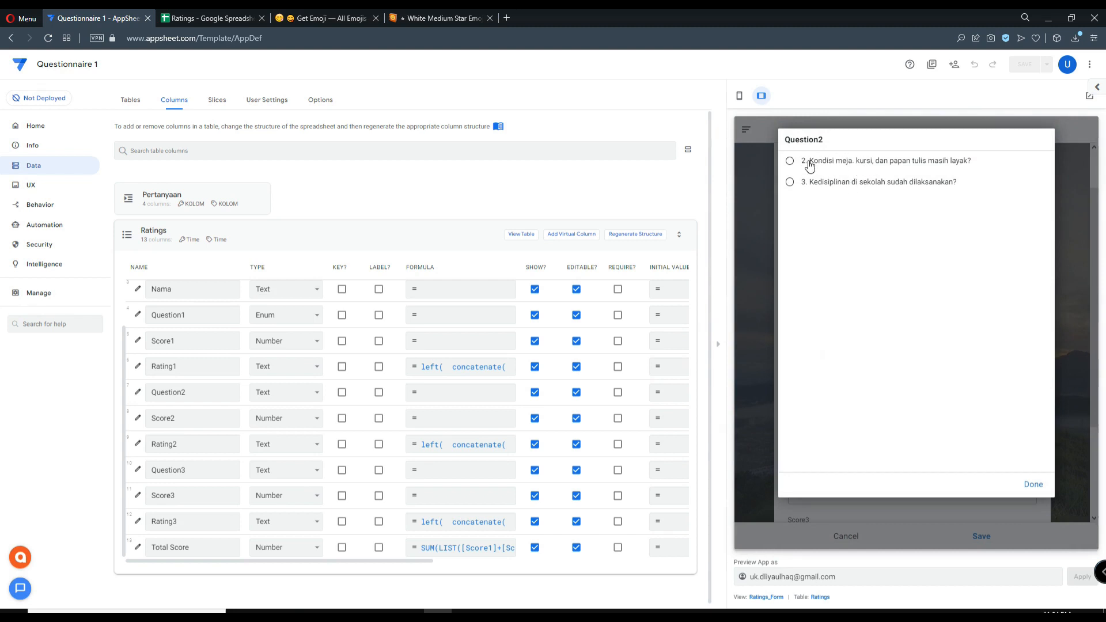
click(1031, 486)
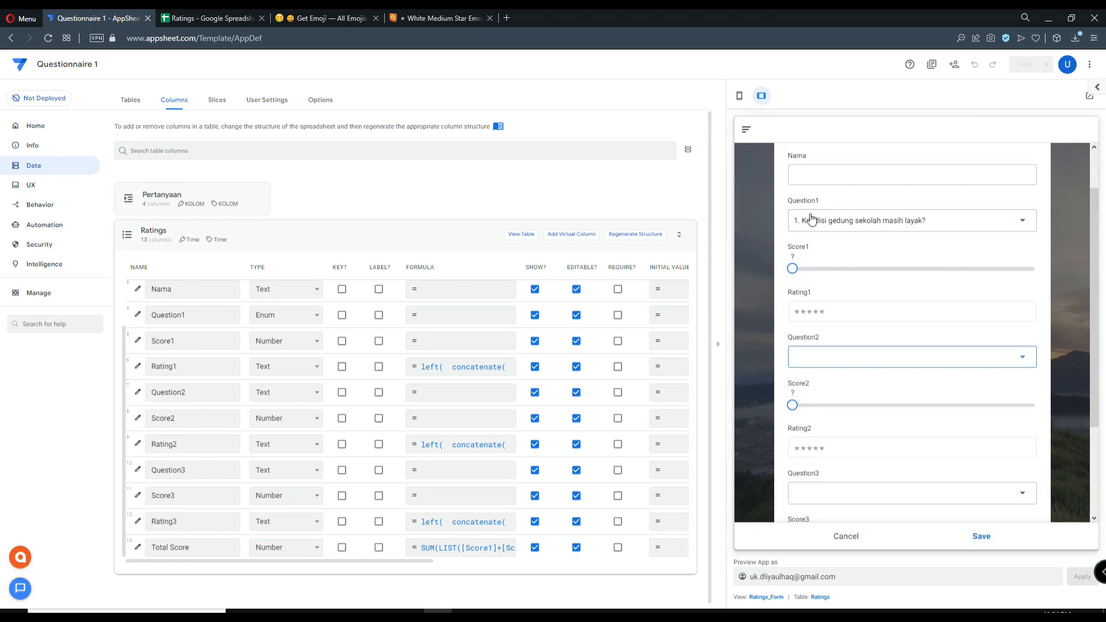
click(850, 358)
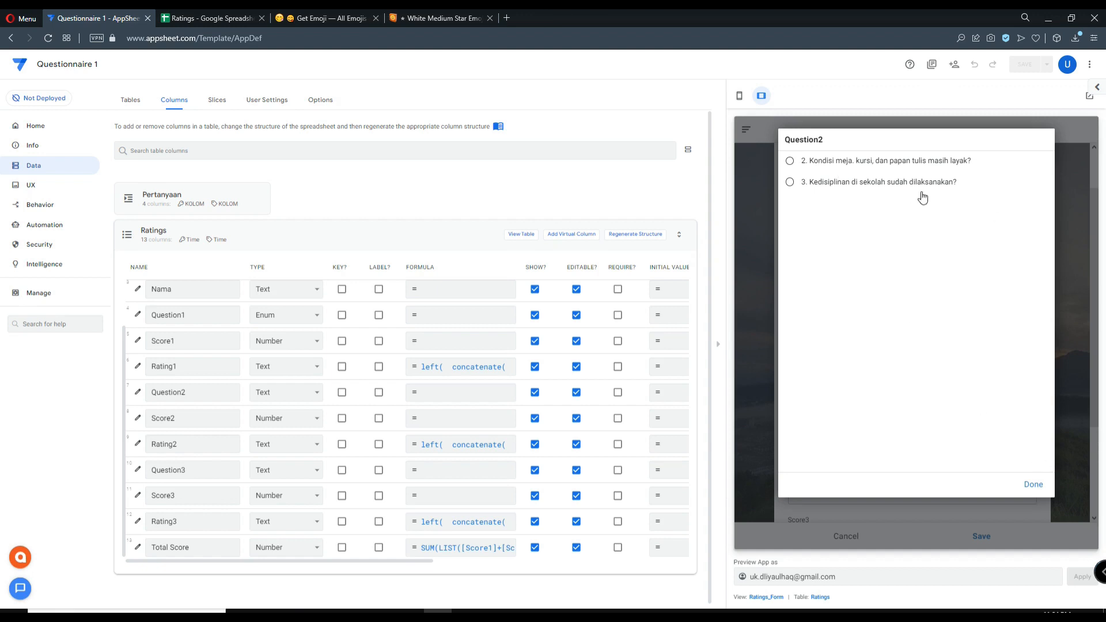
click(1032, 488)
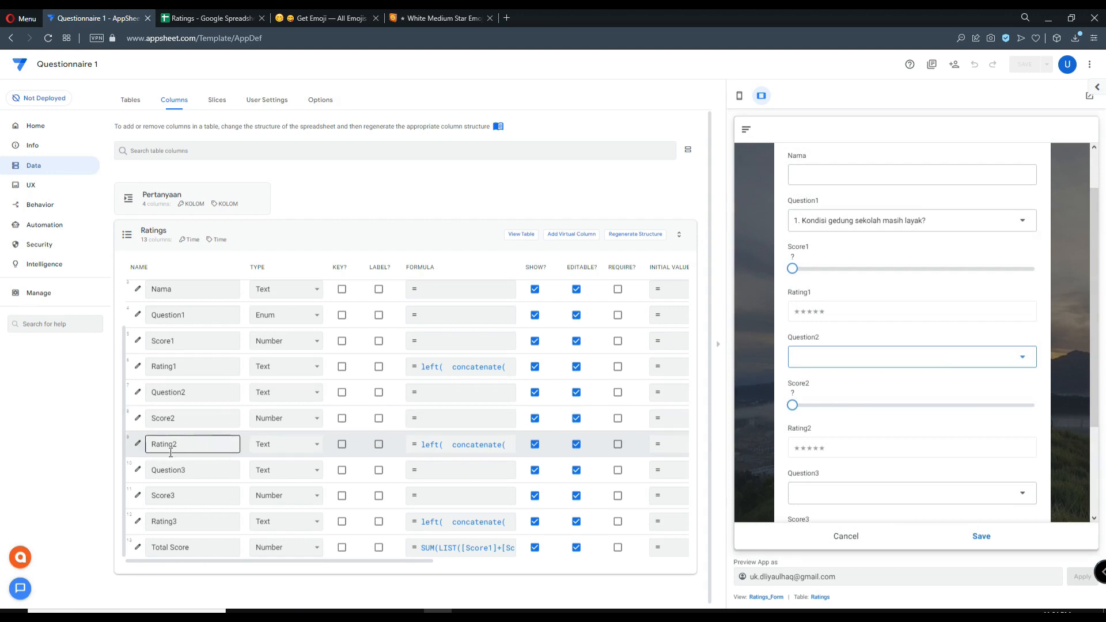
click(138, 472)
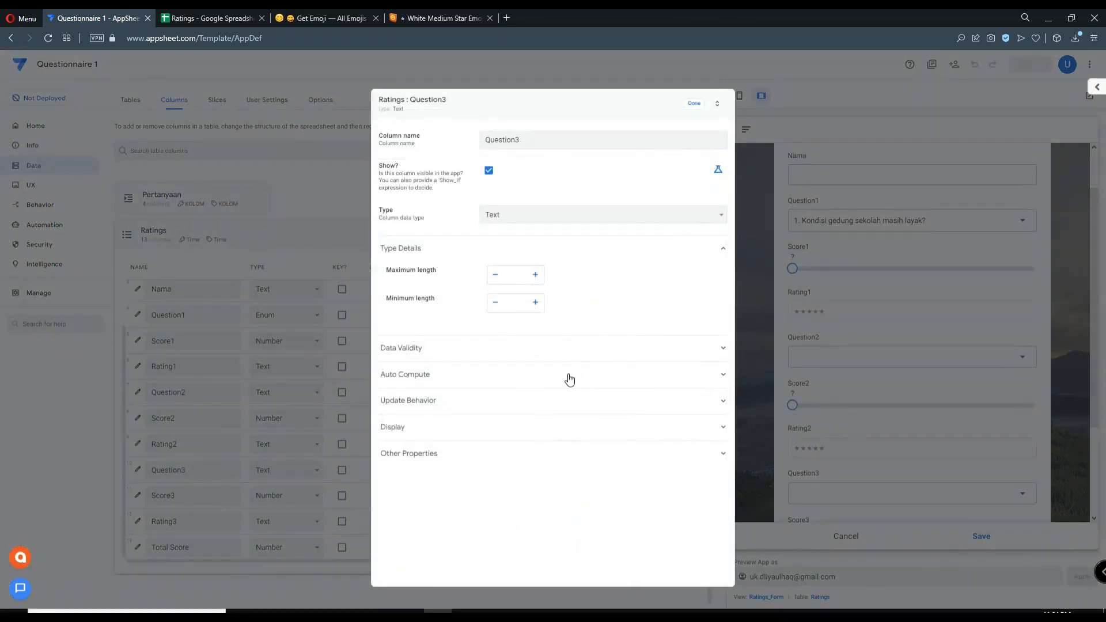
click(572, 352)
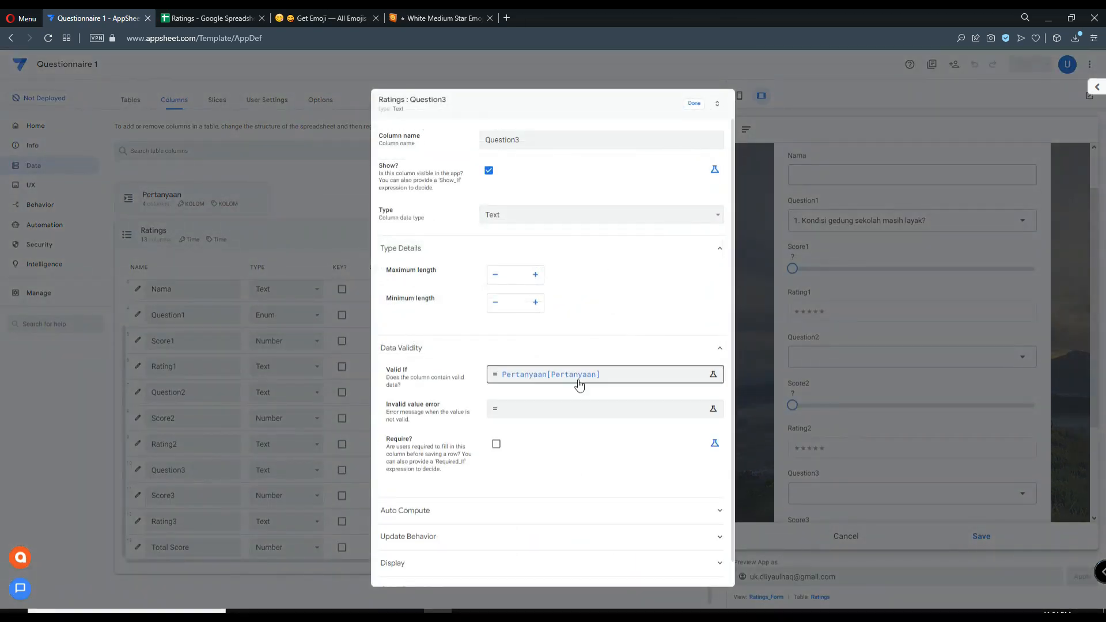
click(691, 104)
Copy the whole Valid If expression of the Question2 column and close its settings
click(137, 393)
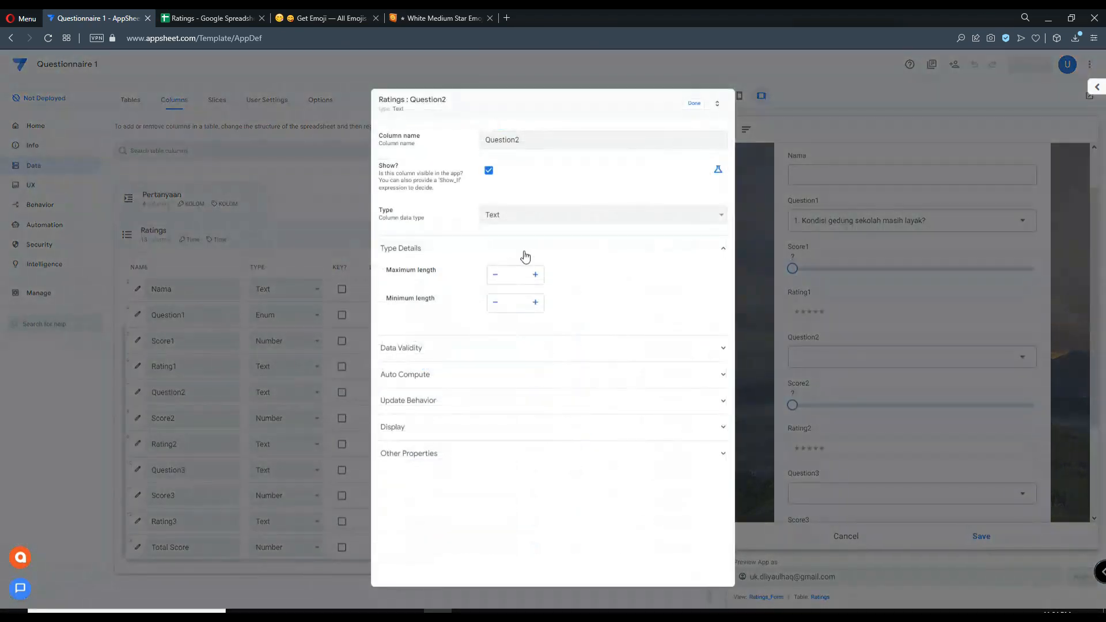
click(516, 350)
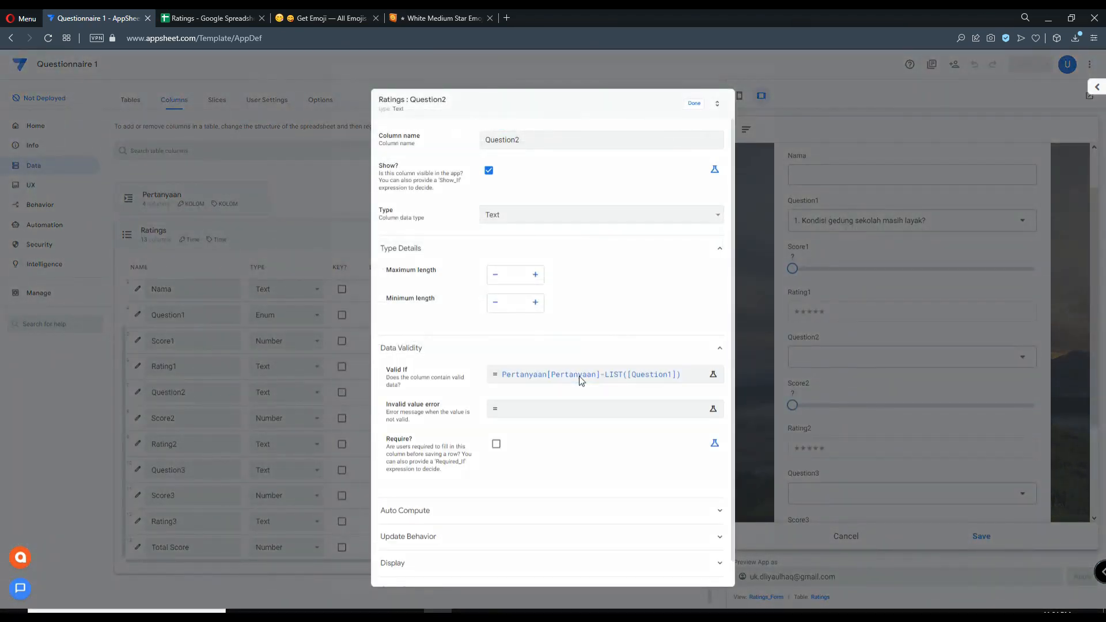
click(581, 380)
key(ctrl+a)
key(ctrl+c)
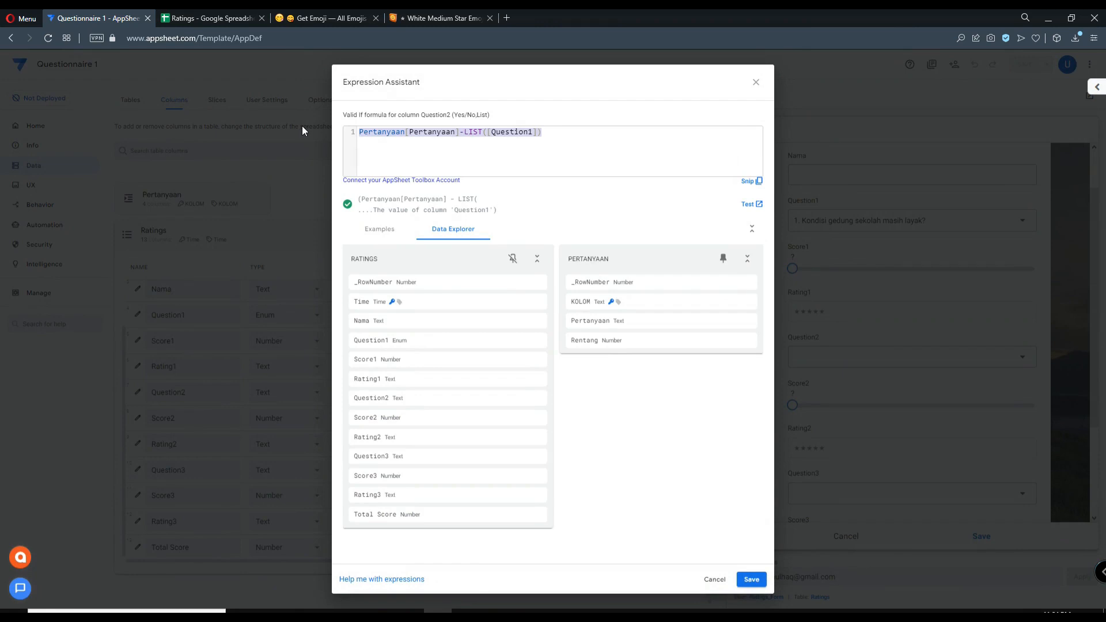
click(746, 580)
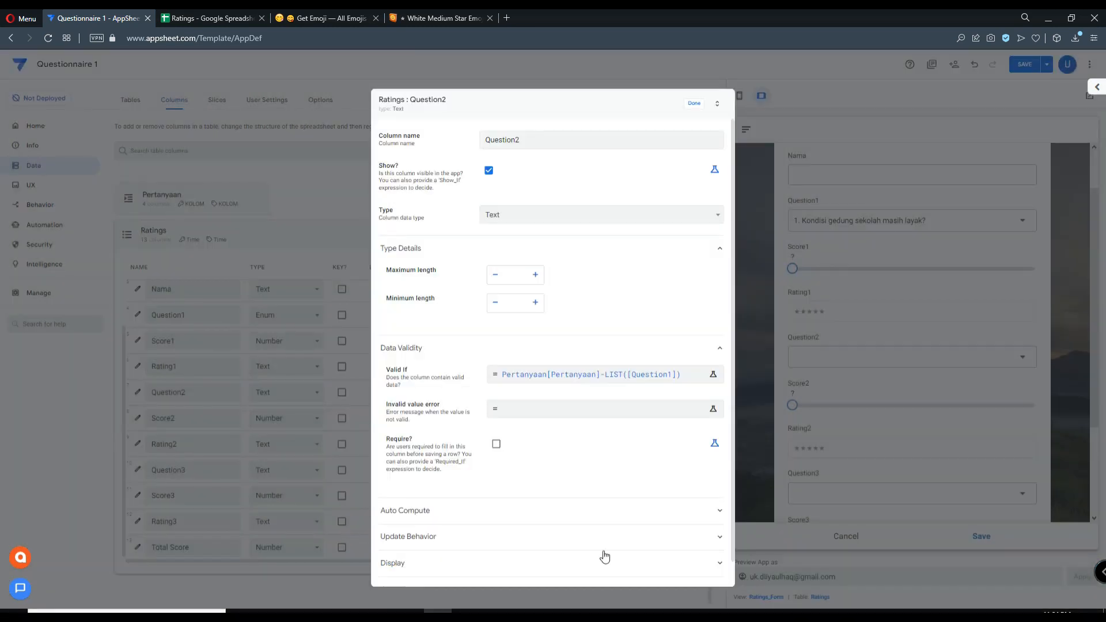
click(694, 105)
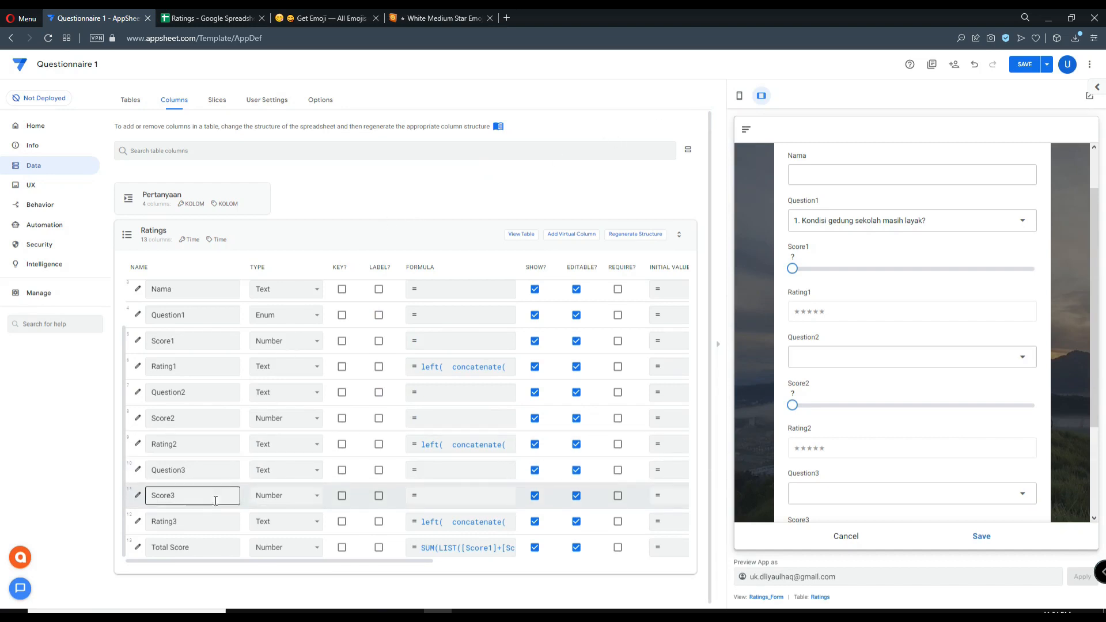
Replace the Question3 column's Valid If expression with the copied Pertanyaan[Pertanyaan]-LIST([Question1])
click(138, 471)
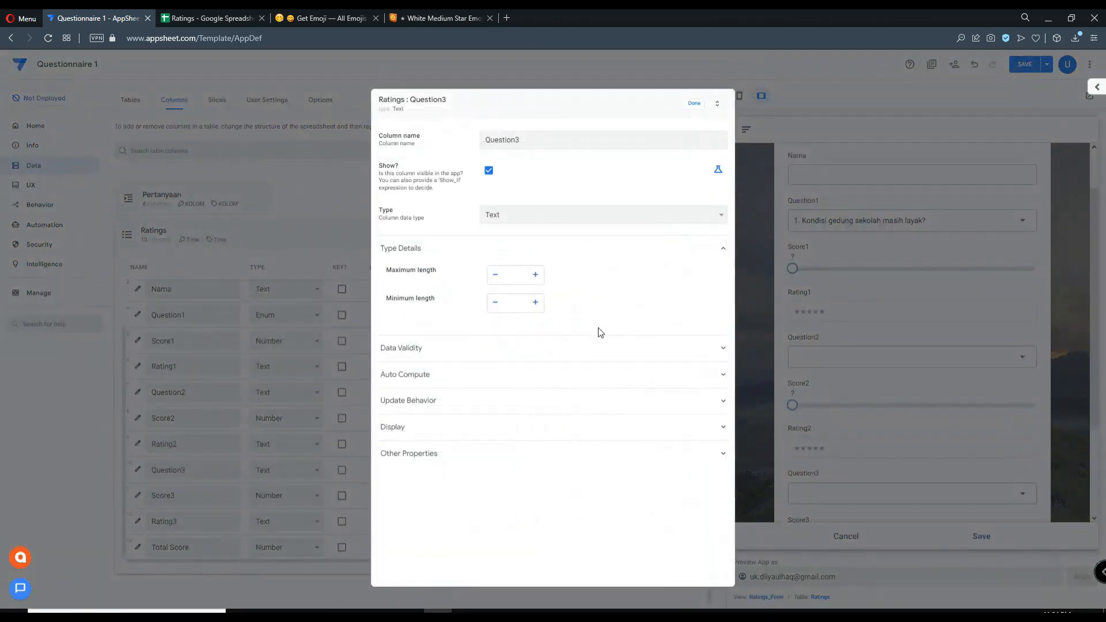
click(547, 351)
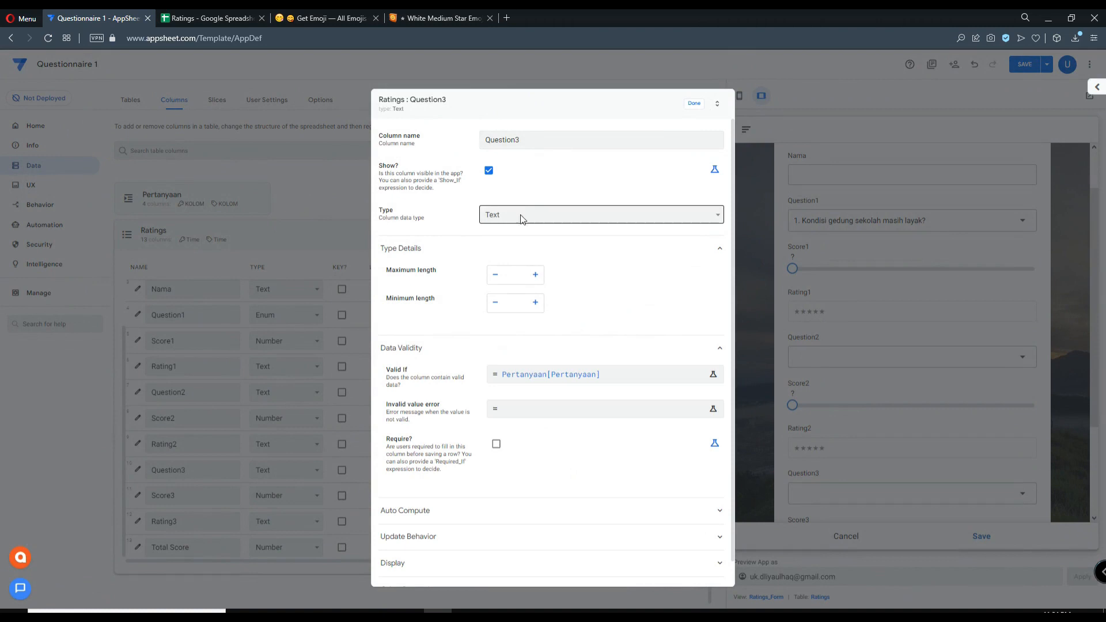
click(568, 374)
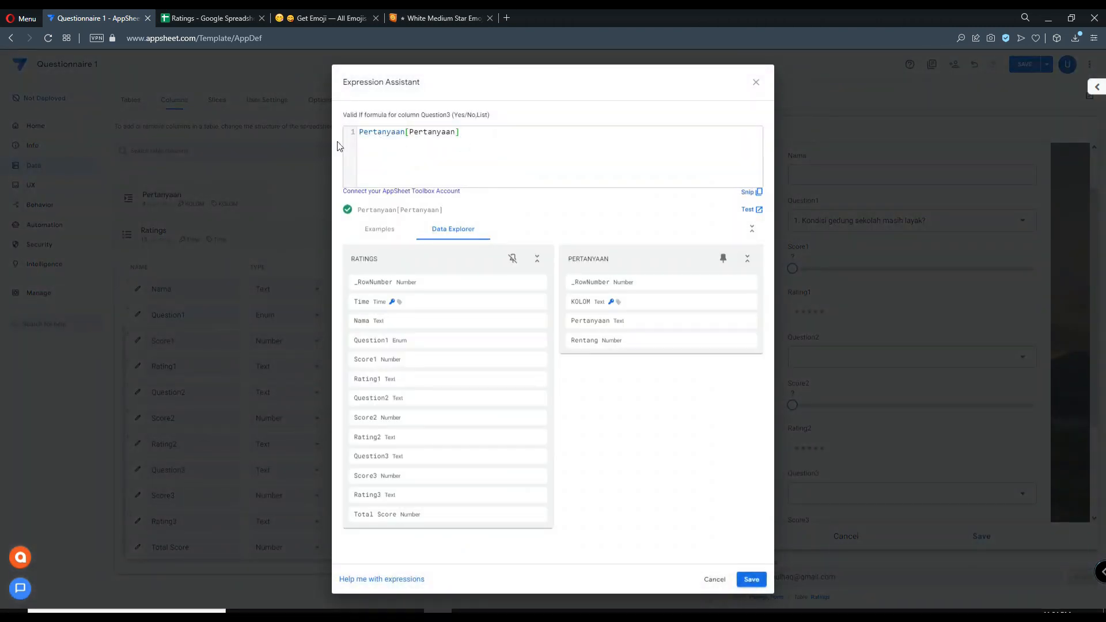
drag(460, 134, 349, 135)
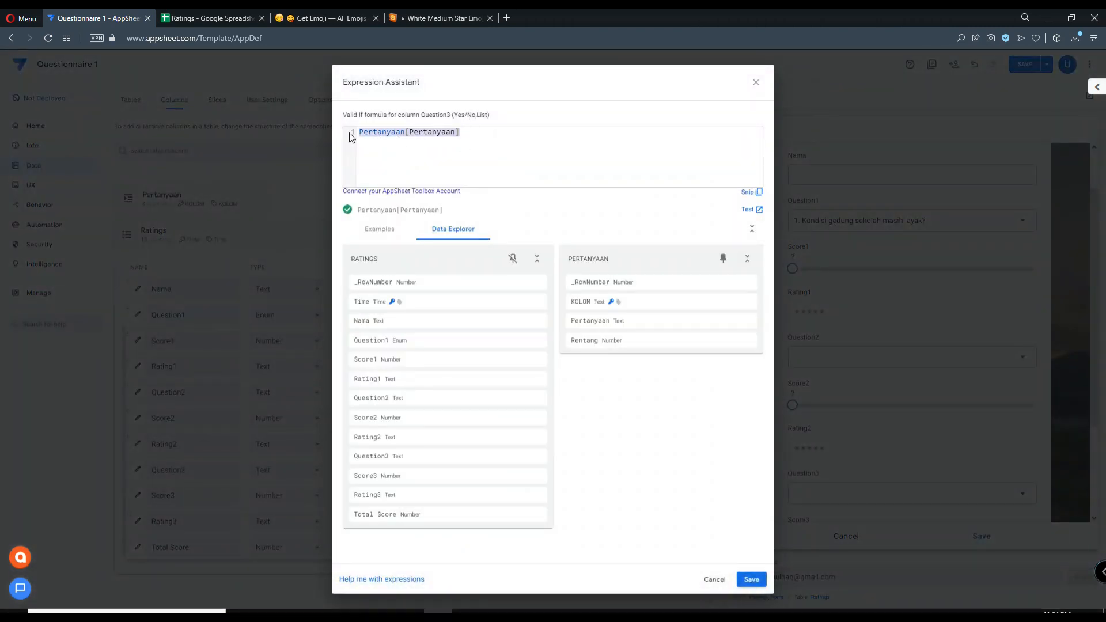
key(ctrl+v)
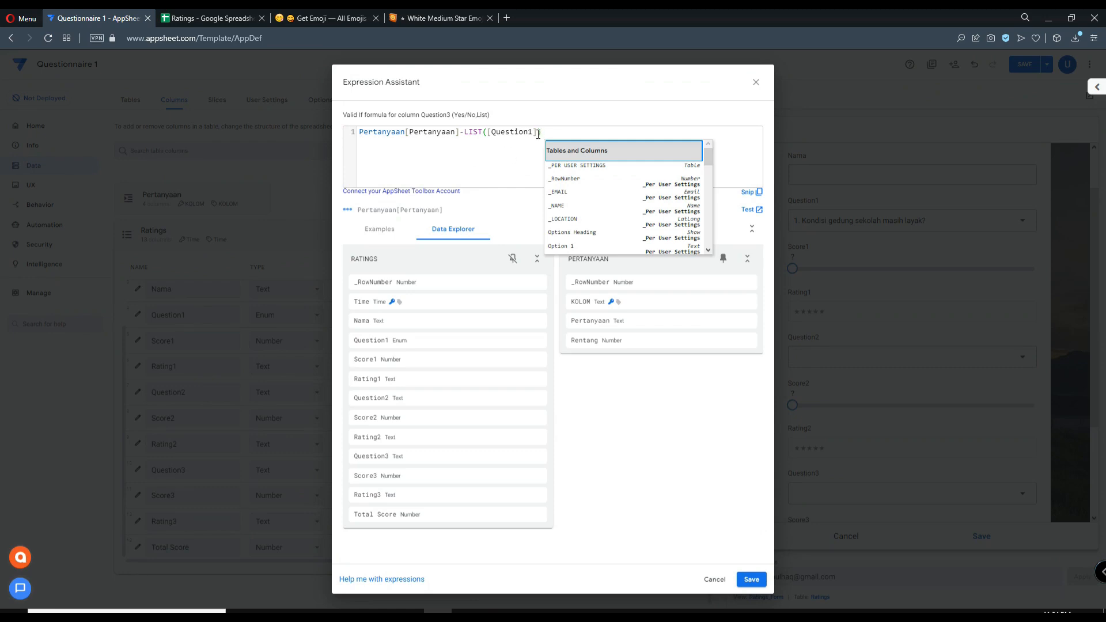
Extend Question3's Valid If expression to Pertanyaan[Pertanyaan]-LIST([Question1])-LIST([Question2]), close the column settings and save the app
click(540, 134)
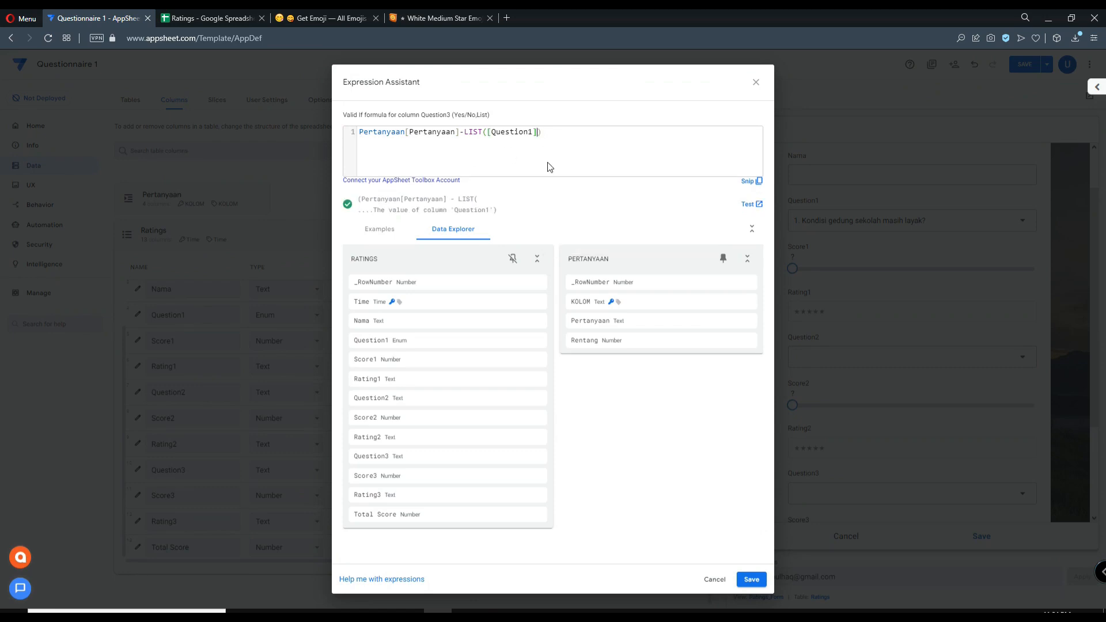
text(-)
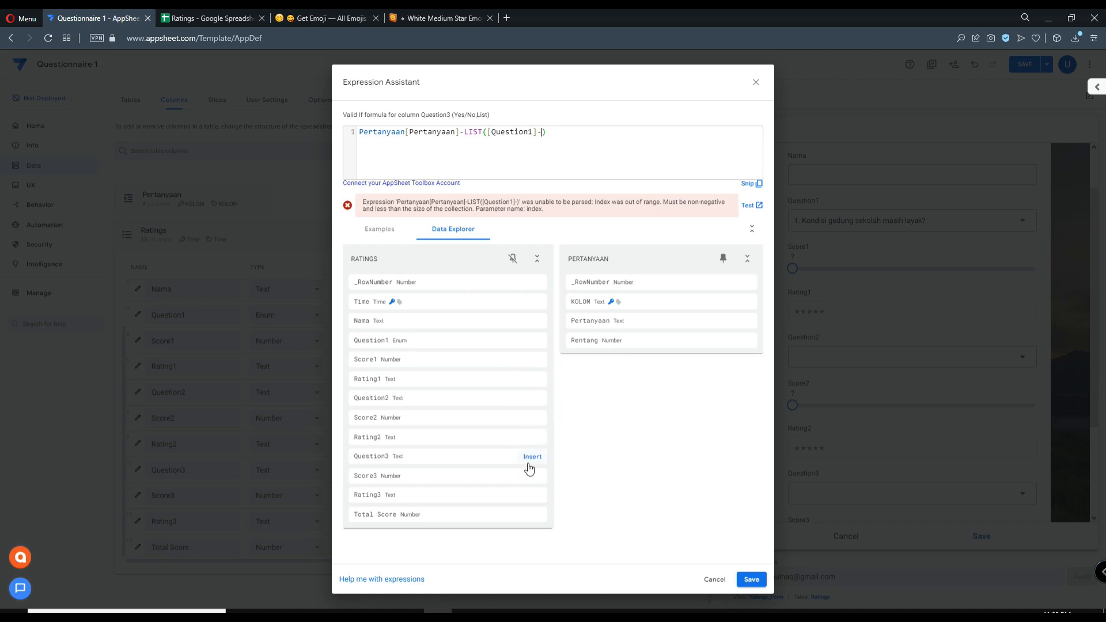
click(533, 398)
text(LI)
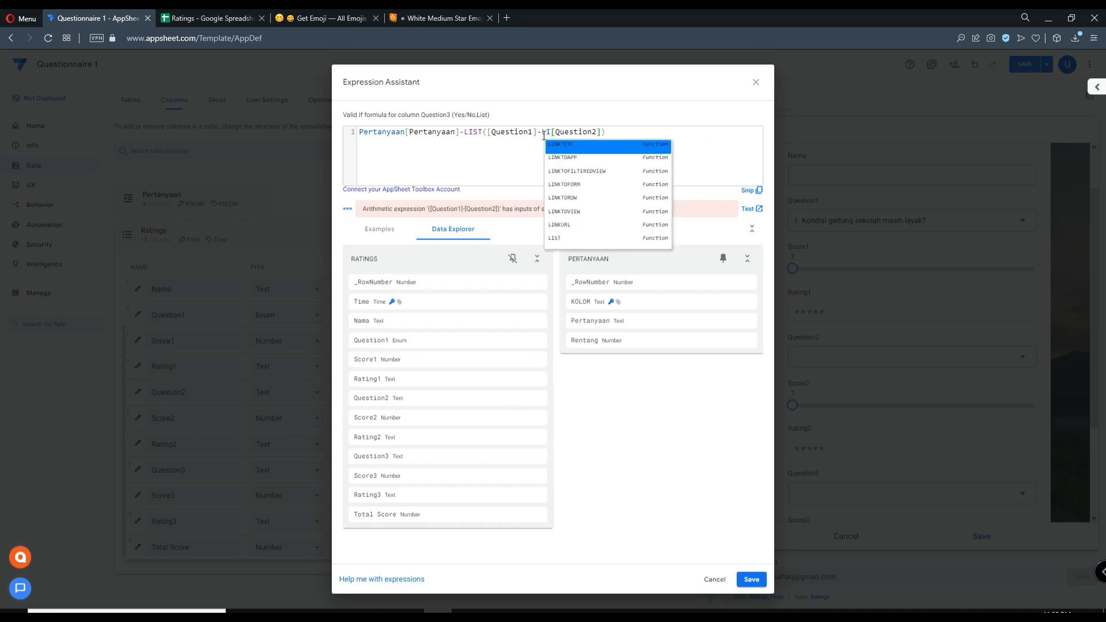
text(ST)
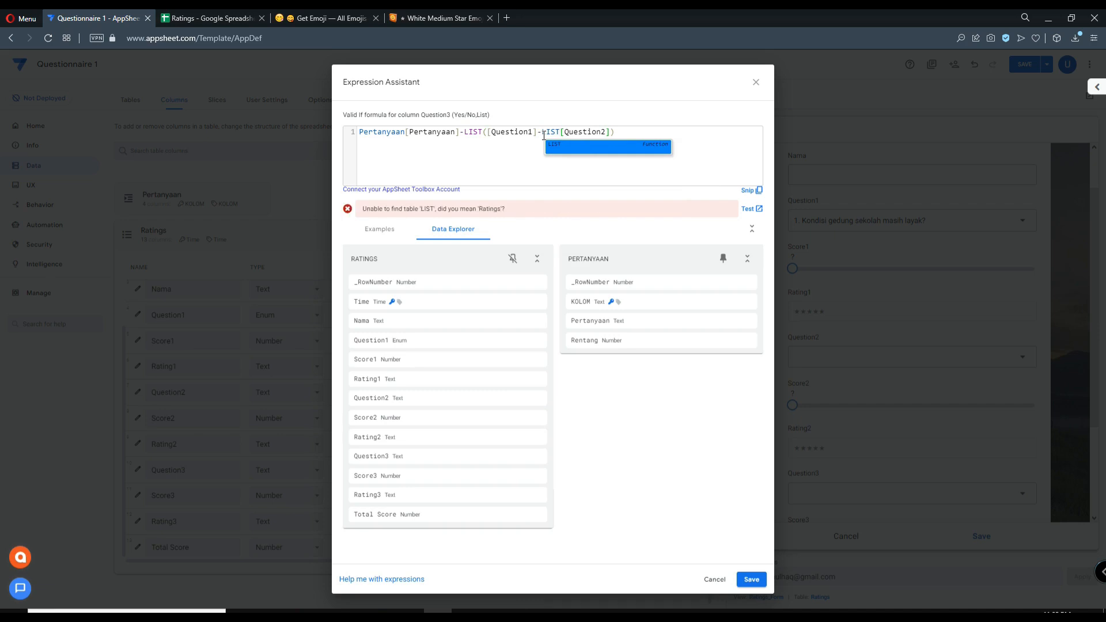
text(()
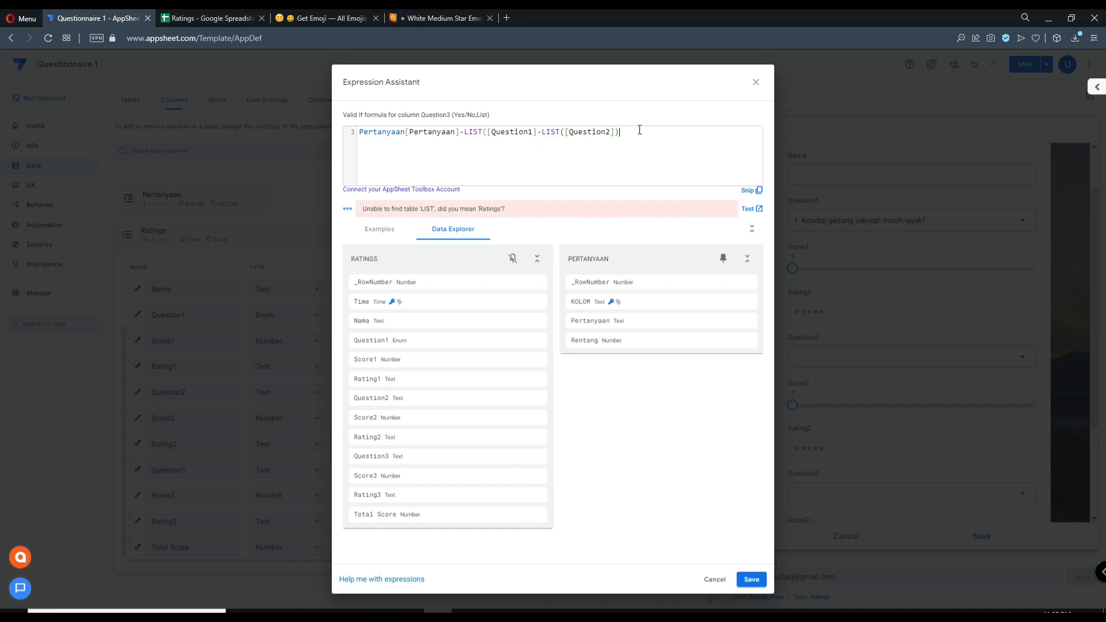
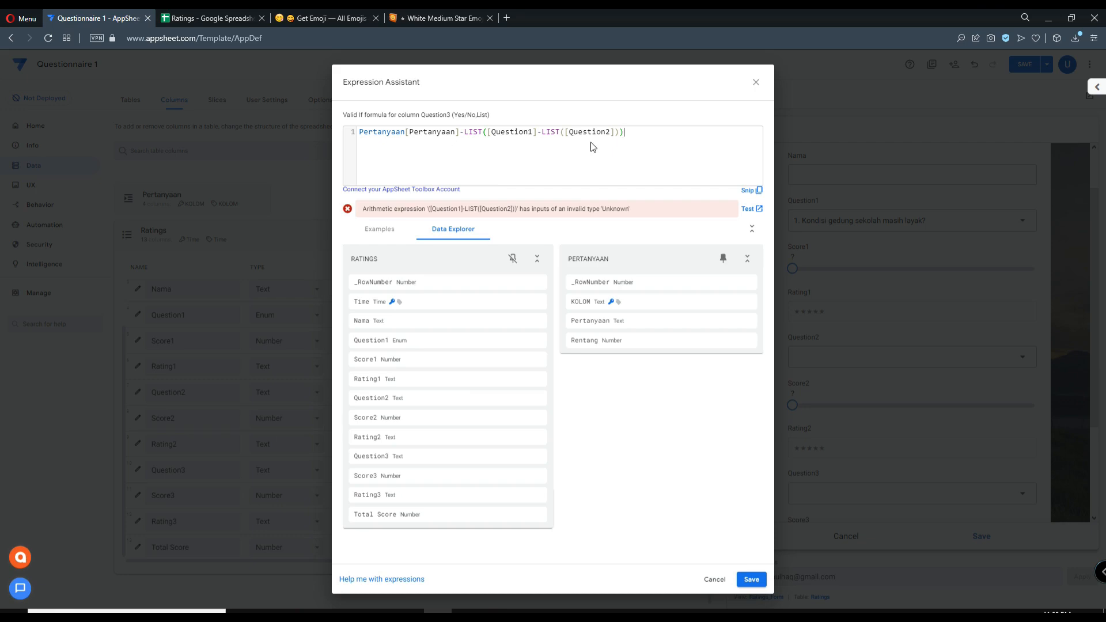
key(BackSpace)
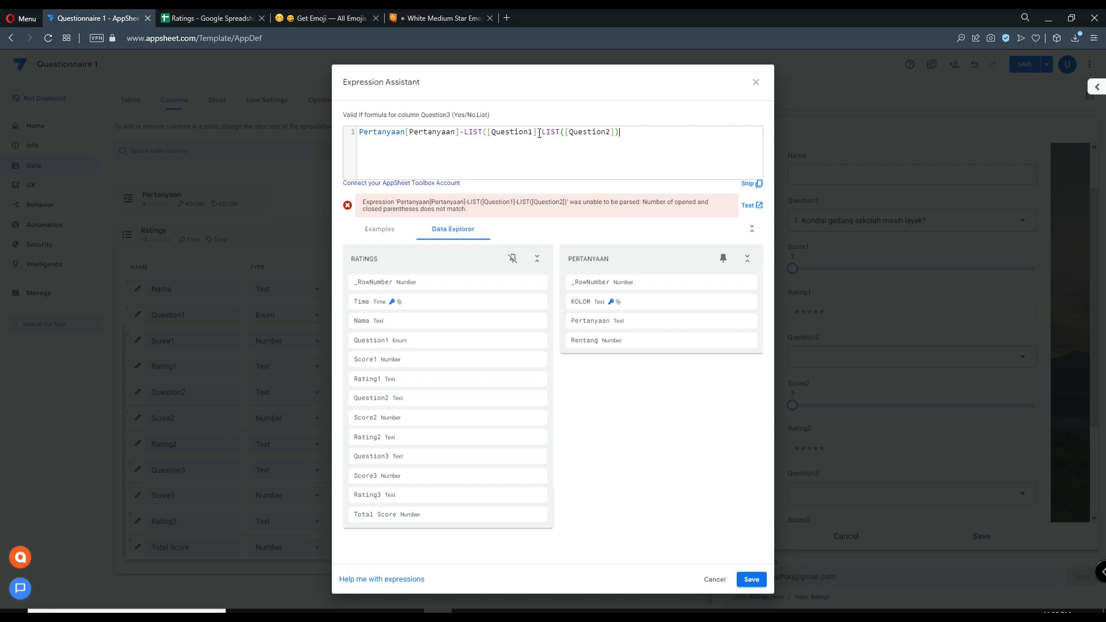
text()-)
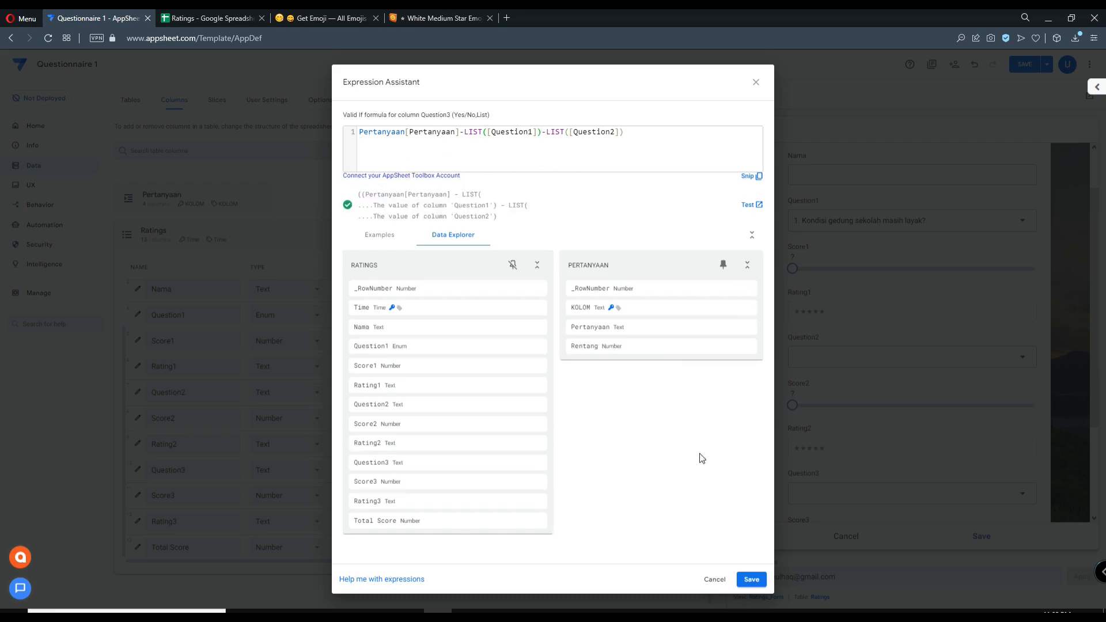
click(750, 581)
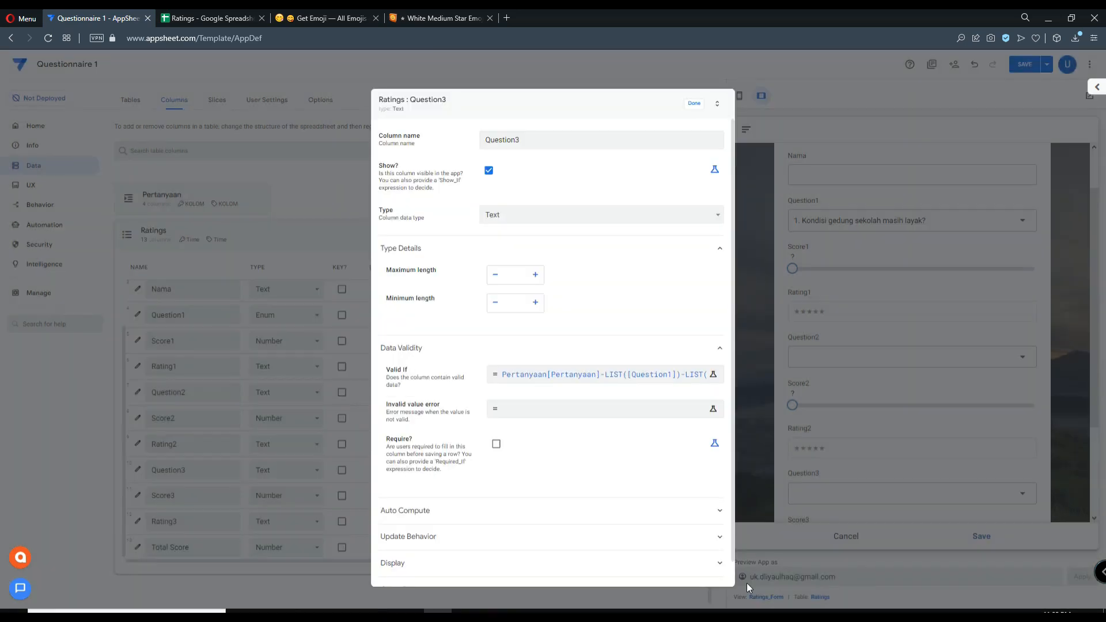
click(695, 104)
click(1026, 65)
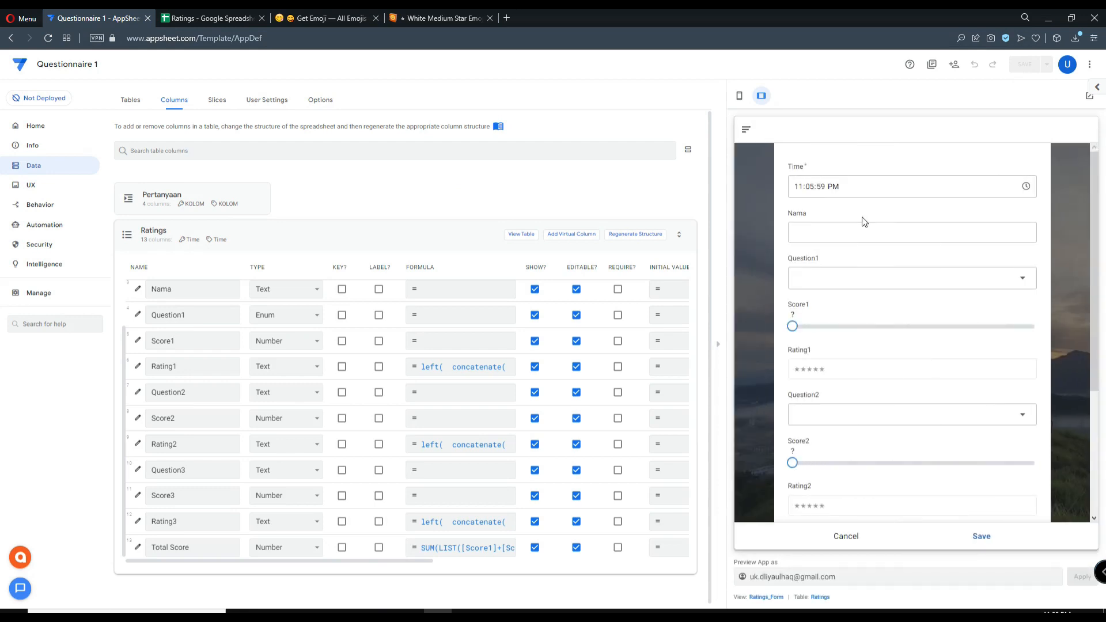
Check the options offered for Question3 in the preview form without choosing one
scroll(867, 247, down, 3)
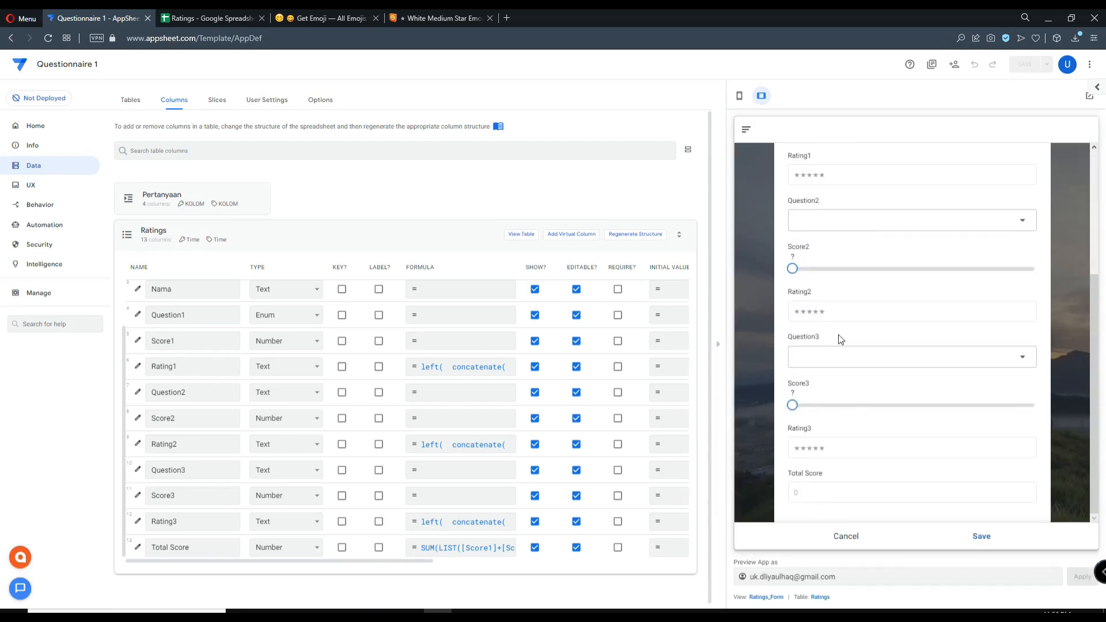
click(836, 365)
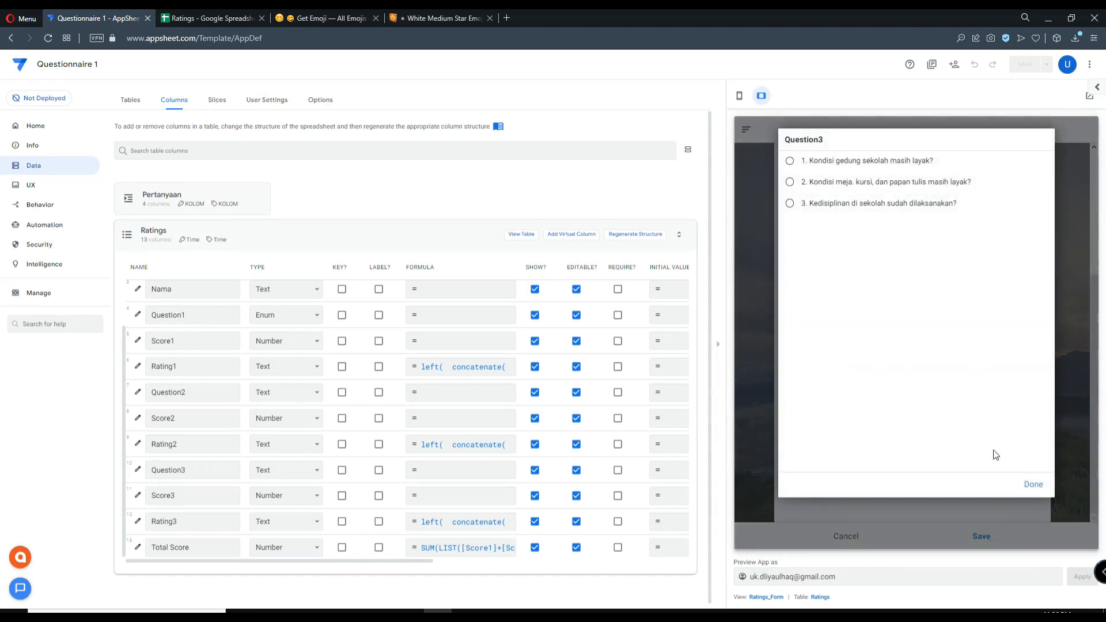
click(1034, 486)
scroll(922, 300, up, 5)
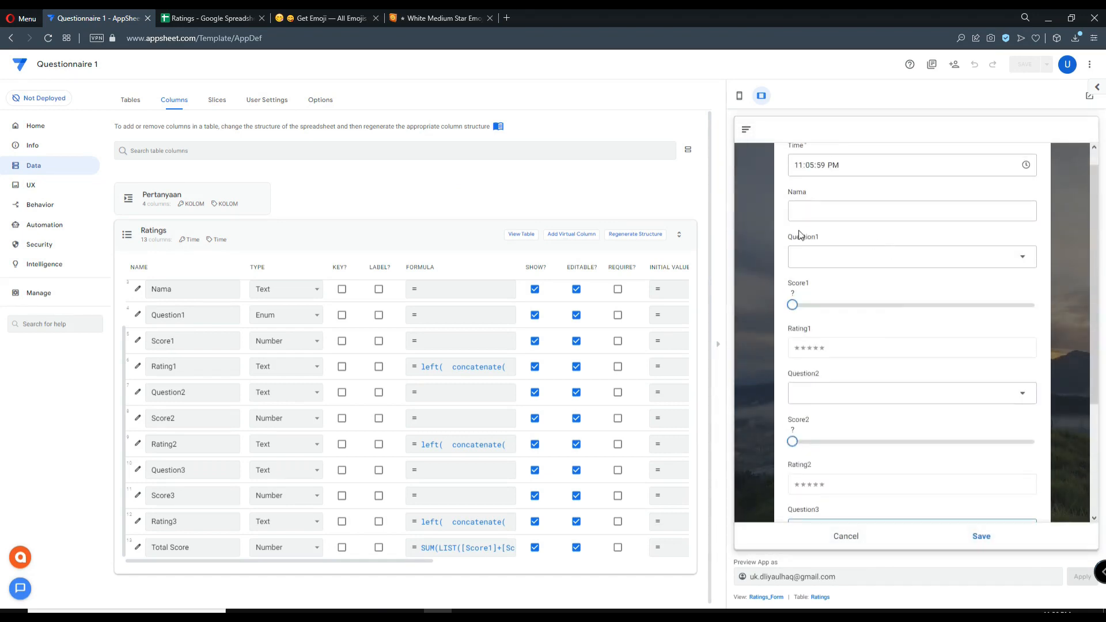
Choose "1. Kondisi gedung sekolah masih layak?" for Question1 in the preview form and set its score slider to 3
click(816, 254)
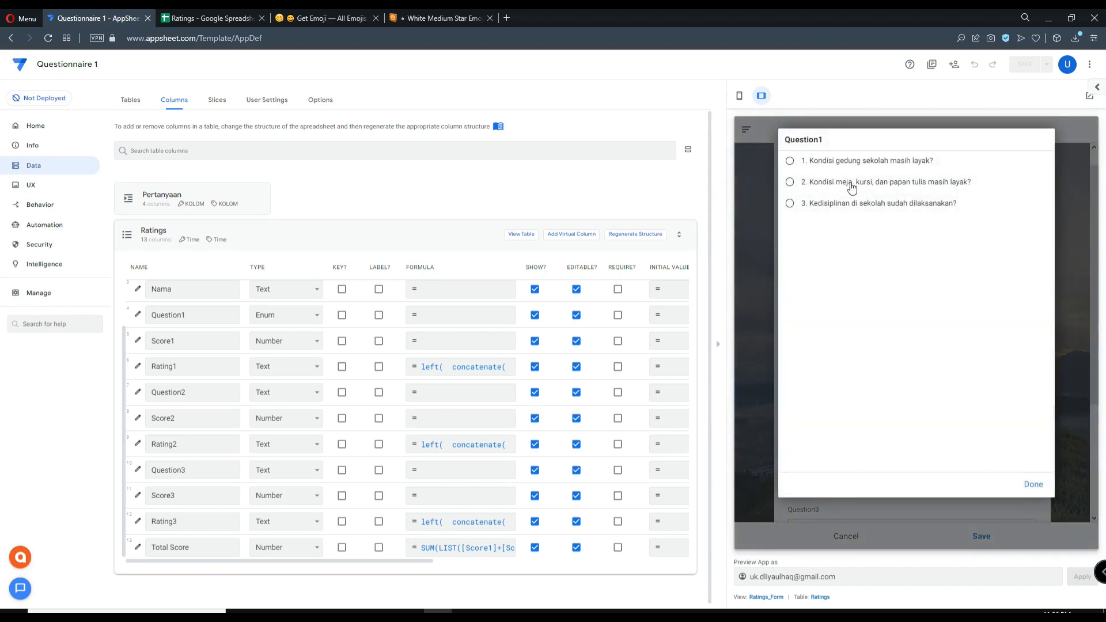
click(845, 166)
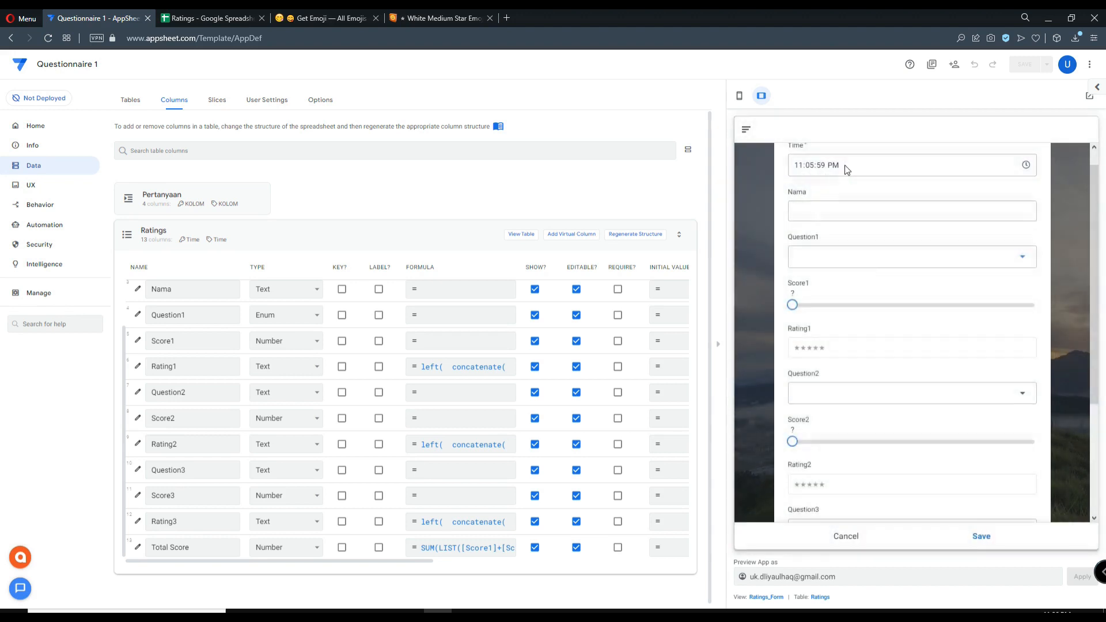
click(897, 307)
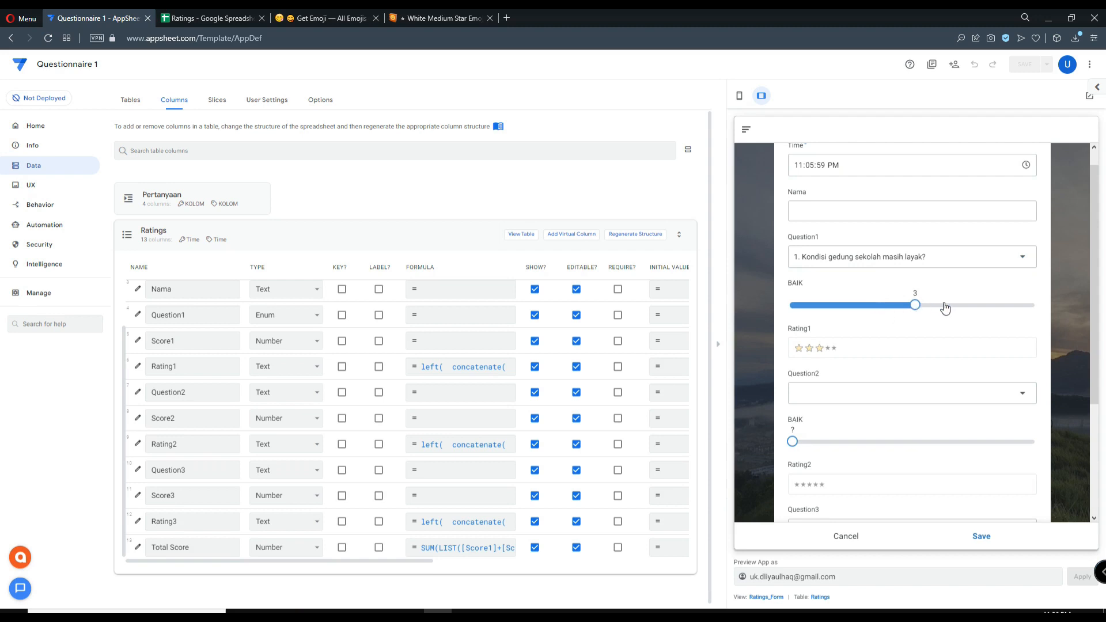
Choose "2. Kondisi meja. kursi, dan papan tulis masih layak?" for Question2 in the preview form and set its score slider to 5
scroll(933, 310, down, 1)
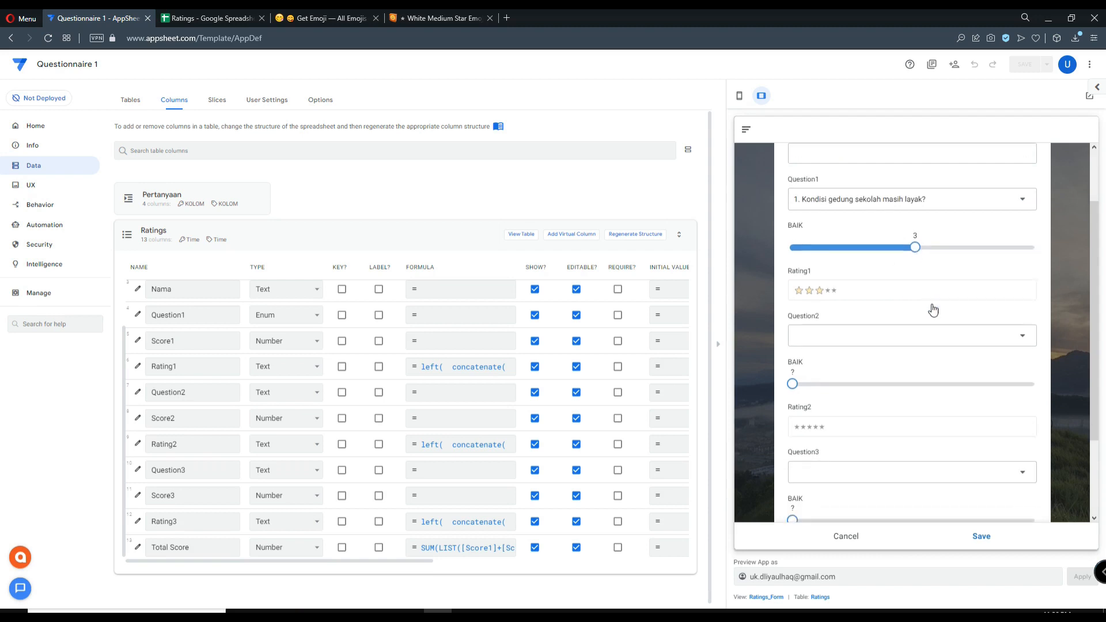
click(821, 340)
click(822, 164)
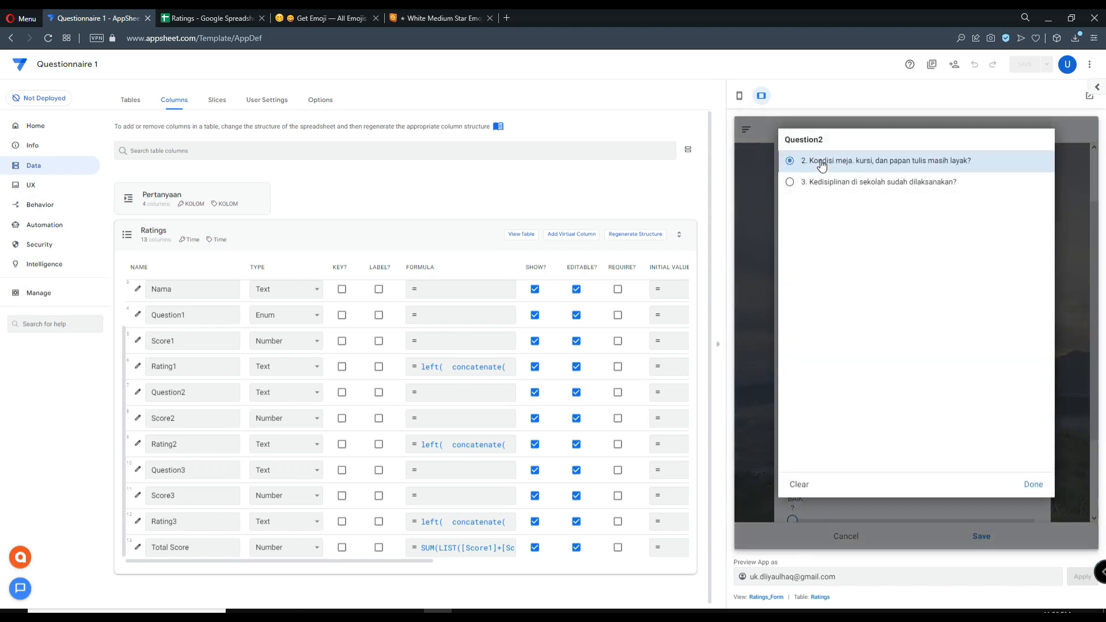
click(919, 384)
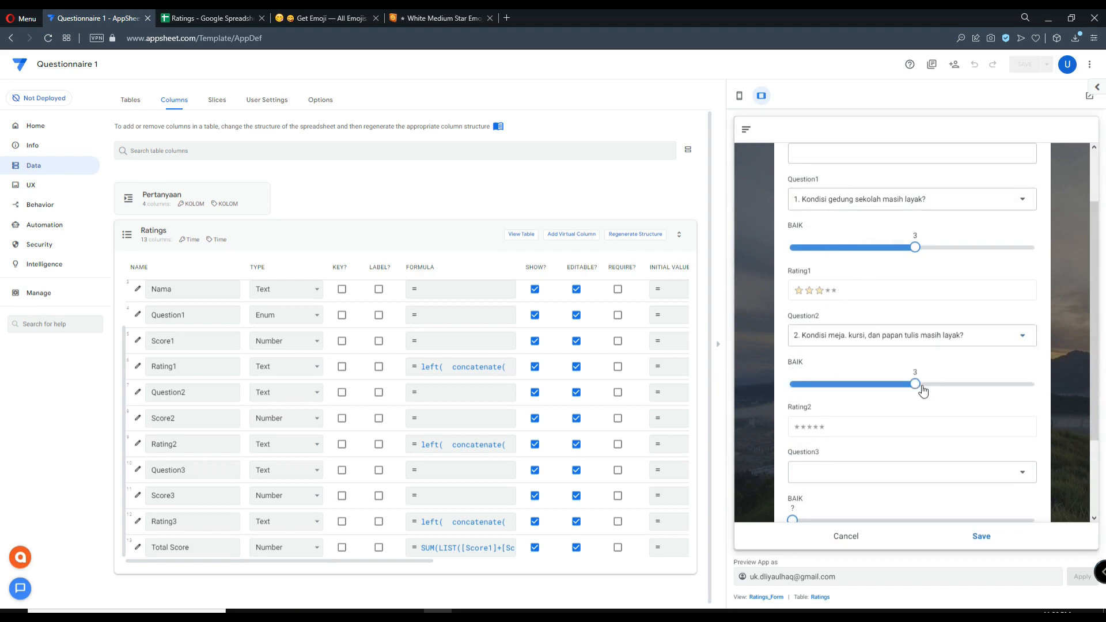
drag(991, 385, 1037, 384)
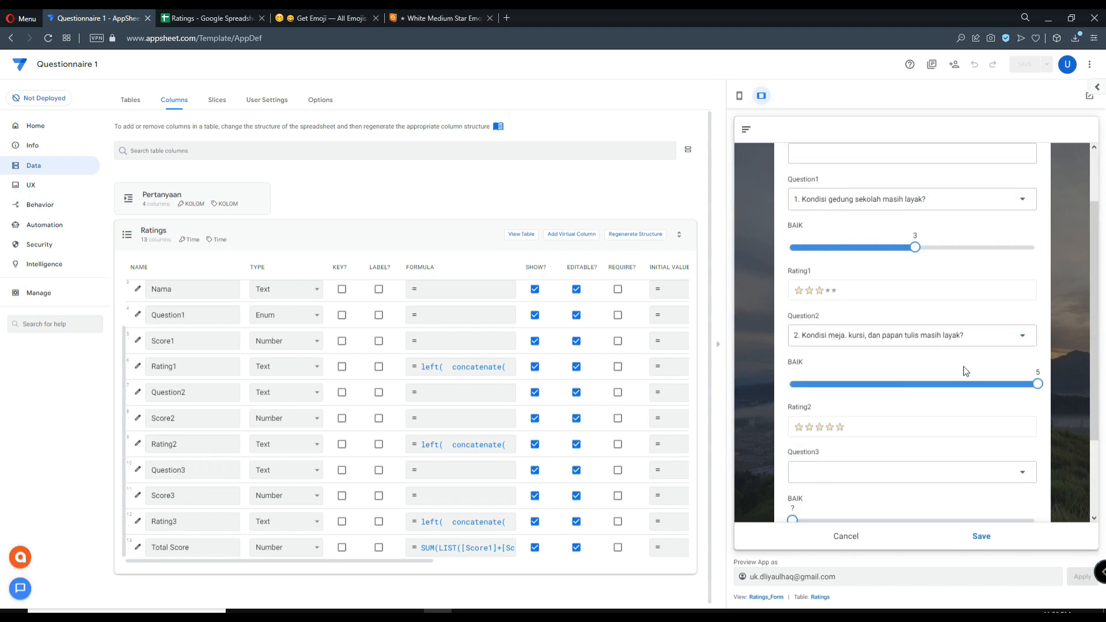
scroll(969, 378, down, 1)
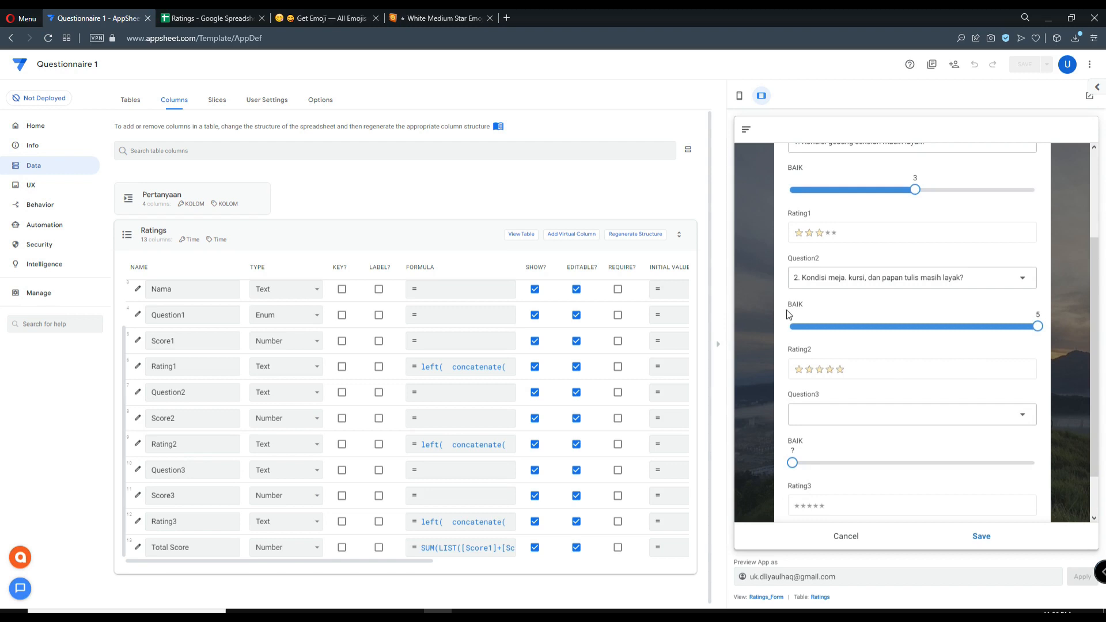
mouse_move(1037, 327)
mouse_down()
mouse_move(993, 330)
mouse_move(1037, 327)
mouse_up()
Inspect the Score2 column's settings and the Rating2 column's app formula without changing them
click(157, 415)
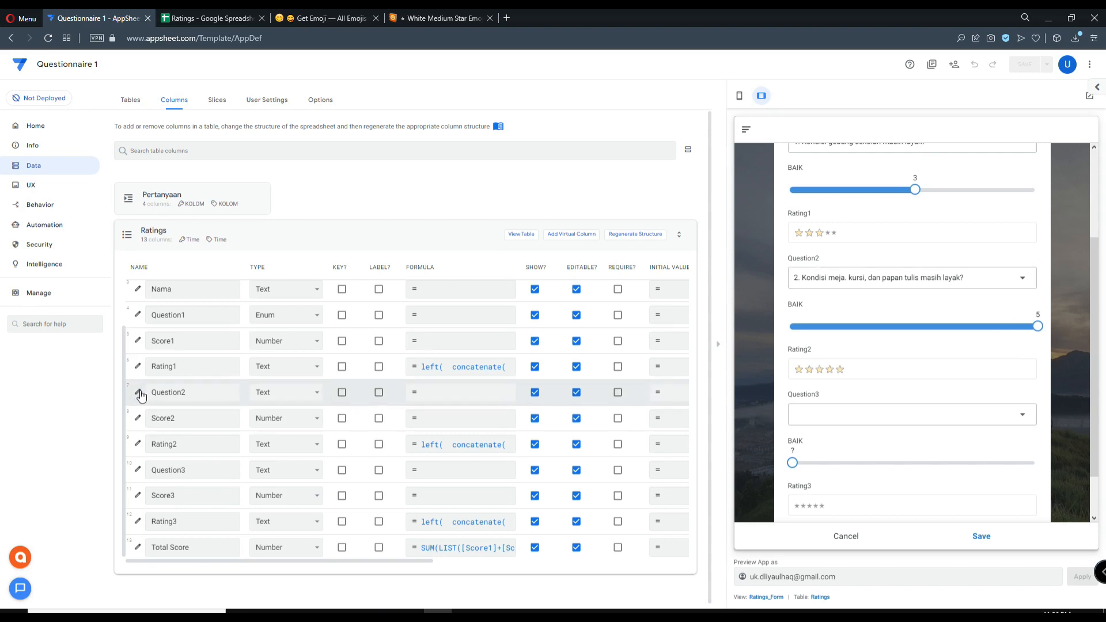
click(138, 418)
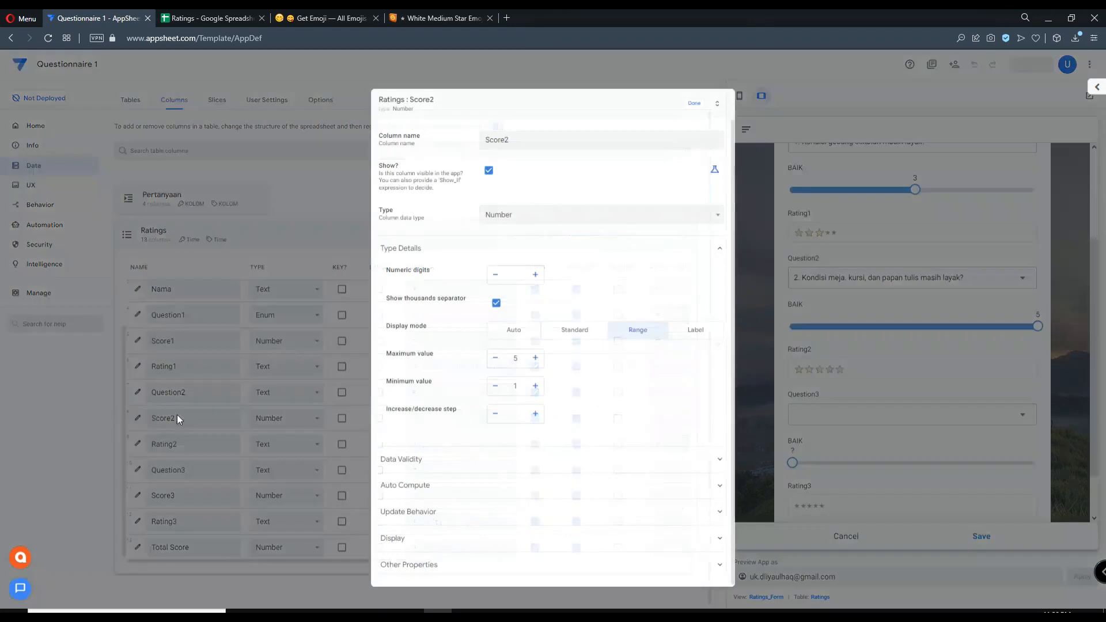
click(694, 104)
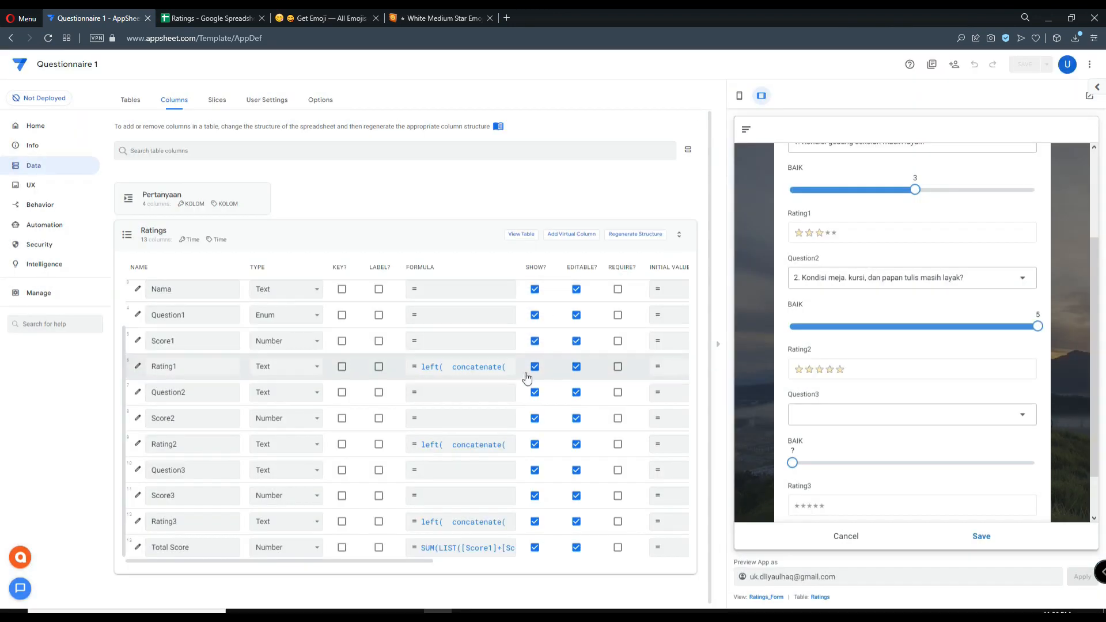
click(482, 444)
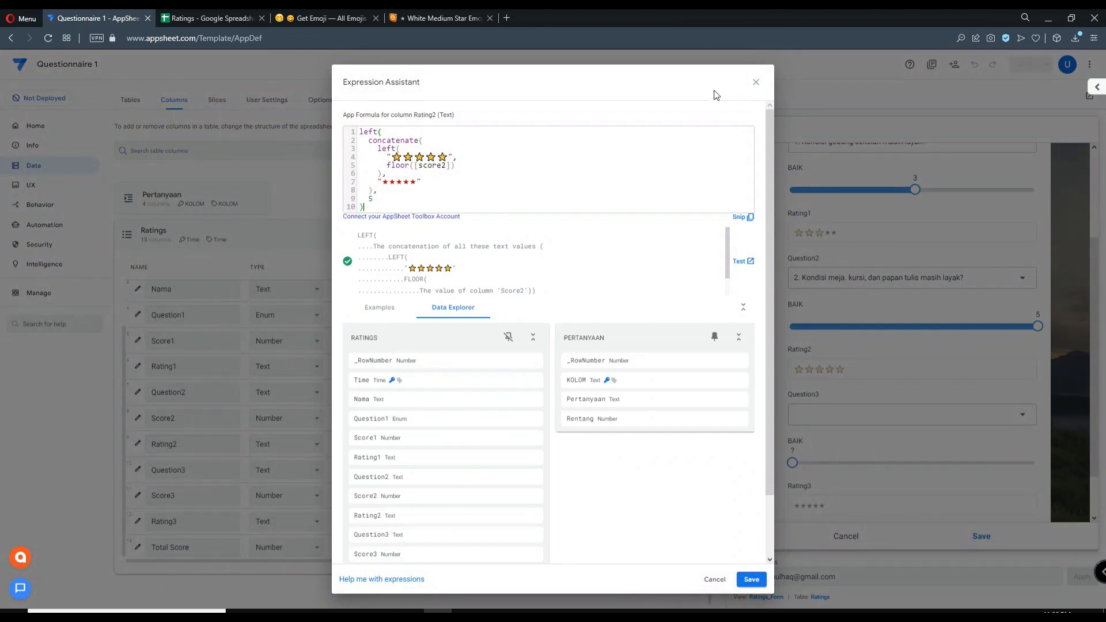
click(756, 82)
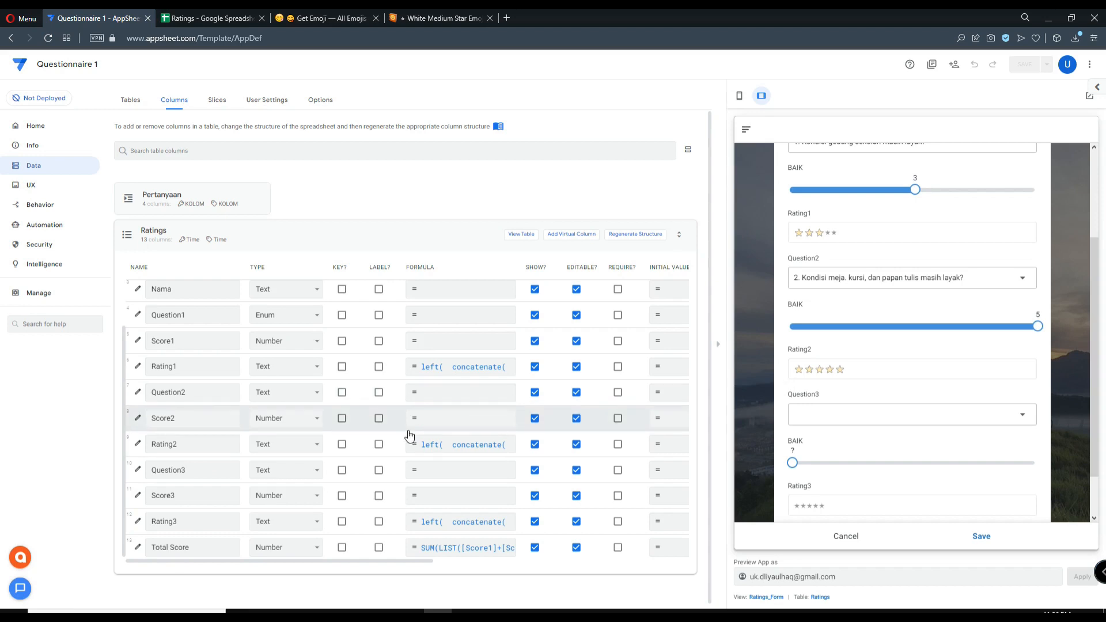
Change the column reference in Score2's Display Name expression to [score2] and save the app
drag(424, 560, 547, 562)
click(605, 419)
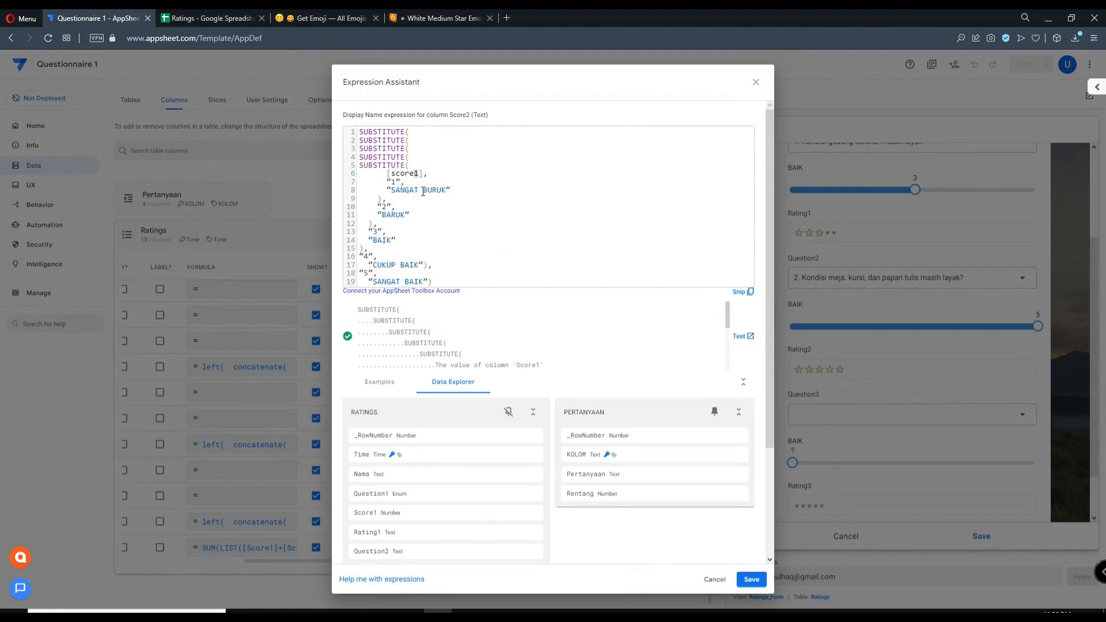
text(2)
click(750, 583)
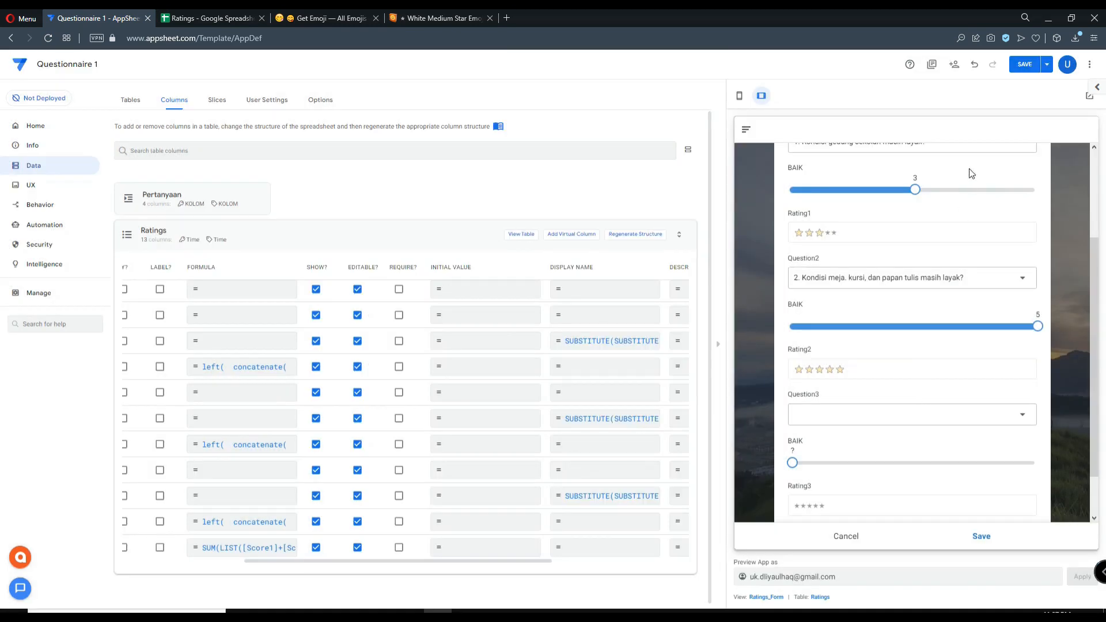
click(1022, 68)
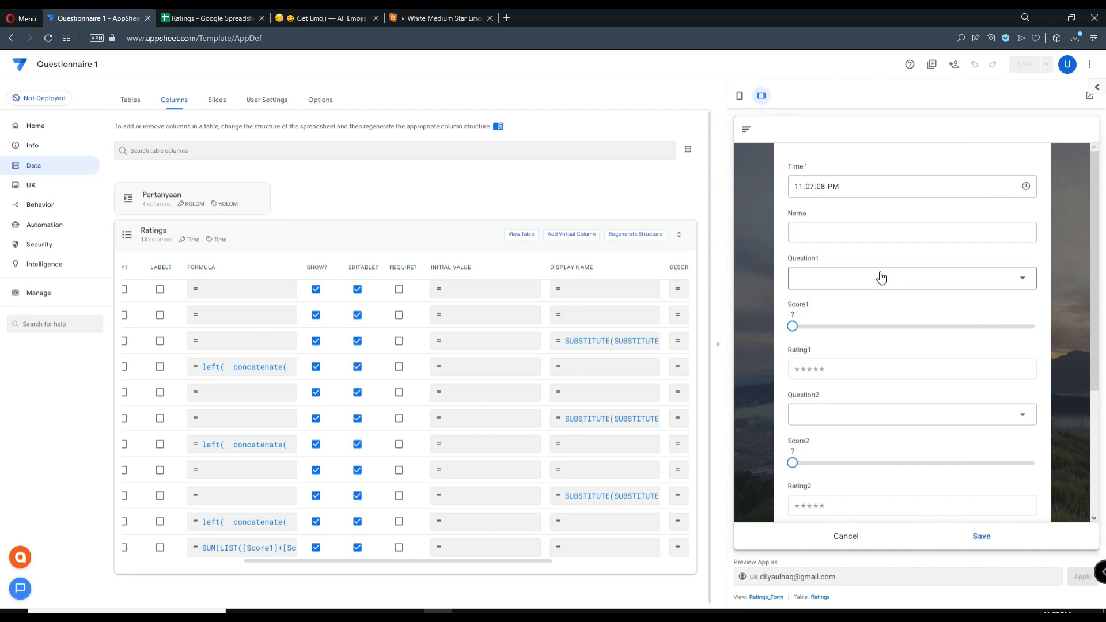
Choose "1. Kondisi gedung sekolah masih layak?" for Question1 in the refreshed preview form and set its score slider to 5
click(882, 277)
click(855, 161)
scroll(897, 280, down, 1)
click(909, 269)
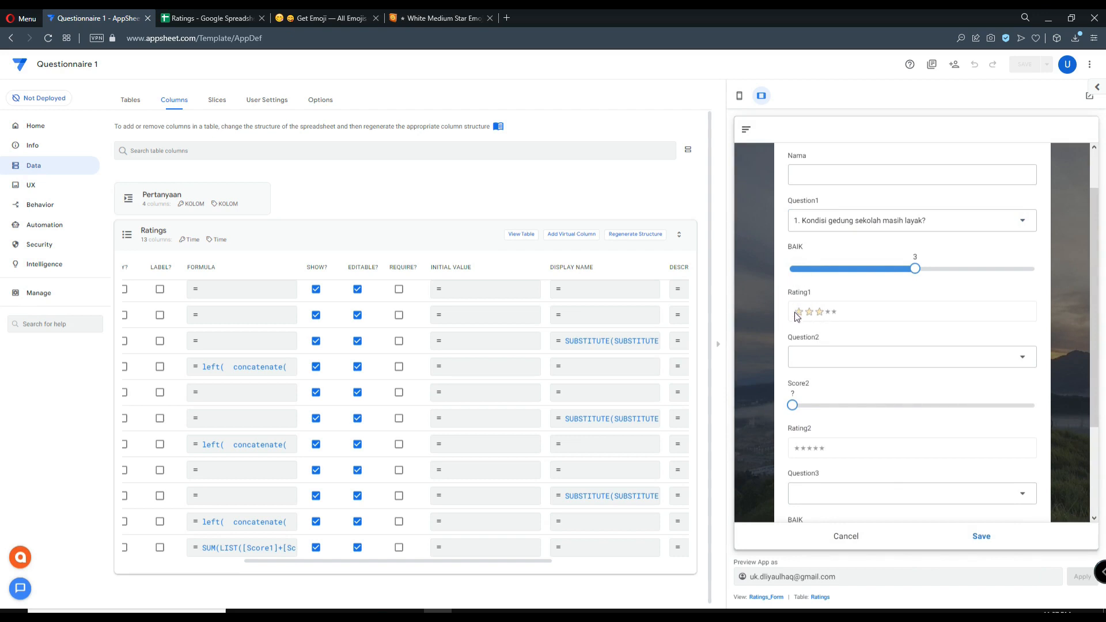
drag(916, 268, 1032, 271)
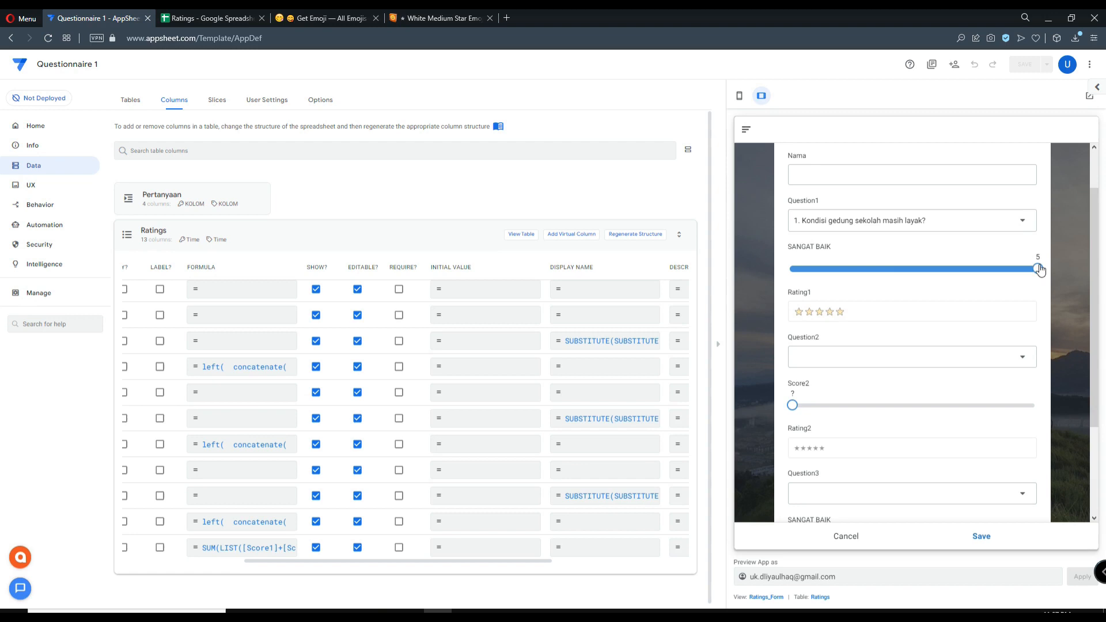
Choose "2. Kondisi meja. kursi, dan papan tulis masih layak?" for Question2, try score 4 on its slider and set the score to 5
scroll(842, 332, down, 1)
click(840, 307)
click(828, 166)
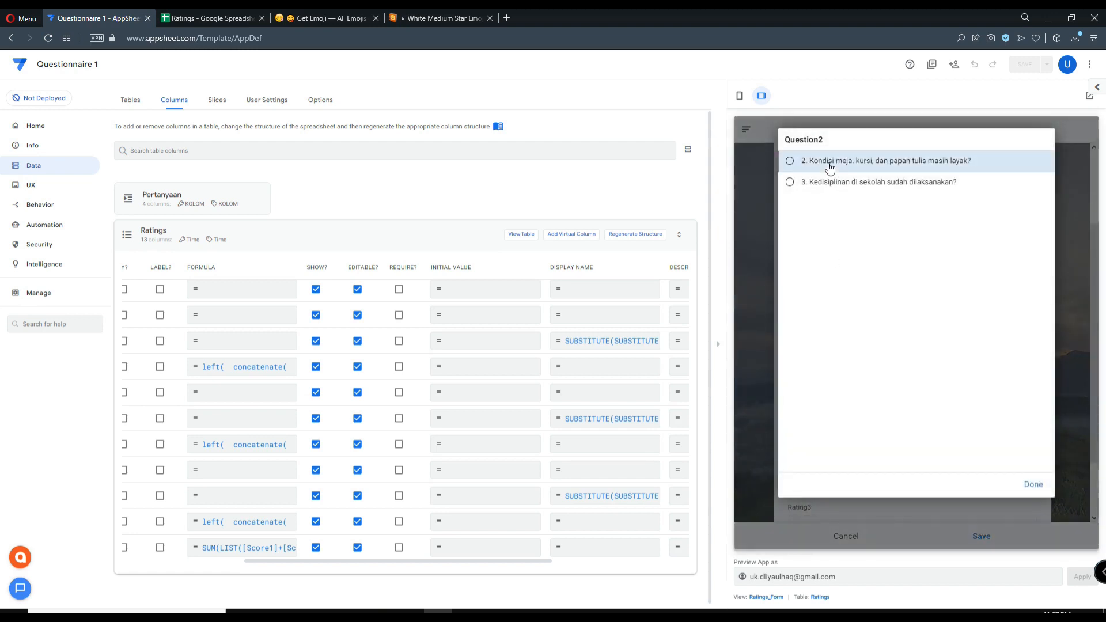
drag(793, 349, 1058, 360)
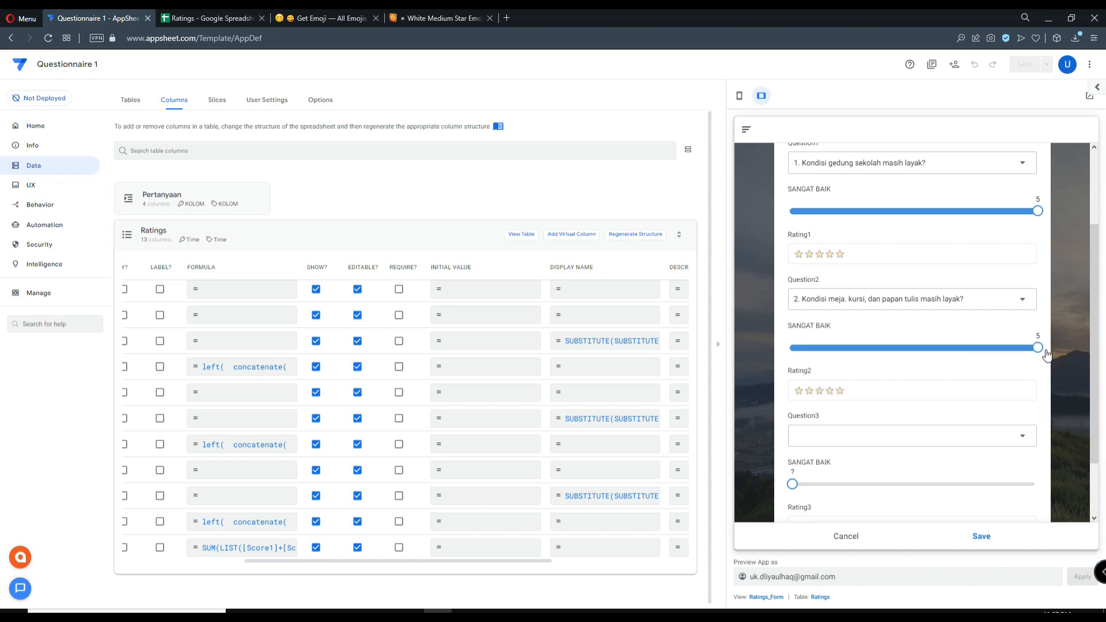
click(977, 351)
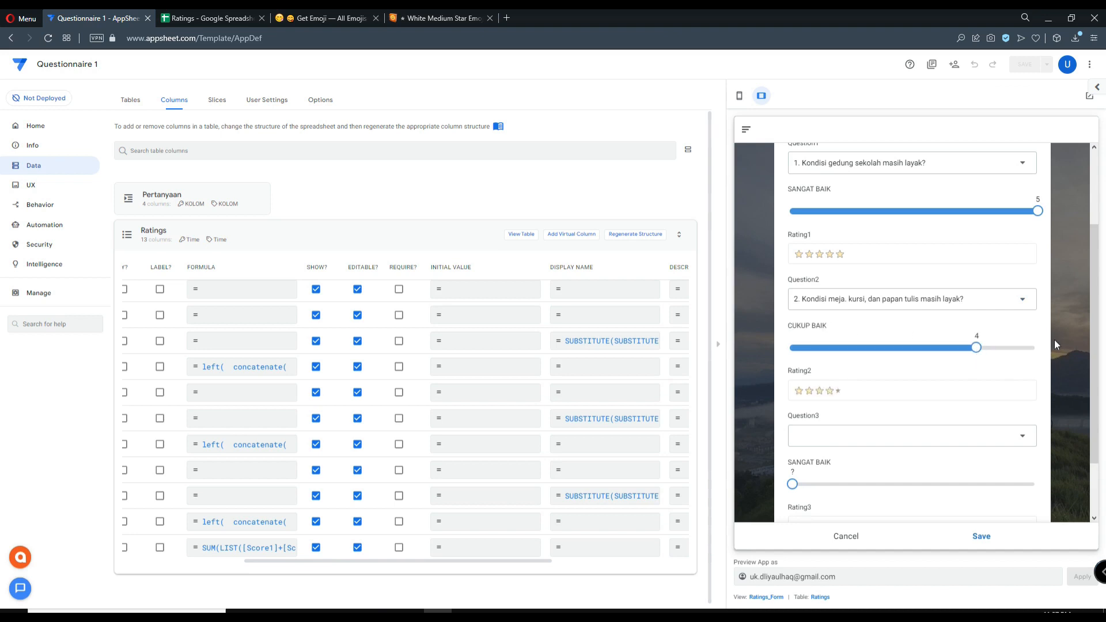
click(1034, 349)
scroll(979, 369, down, 1)
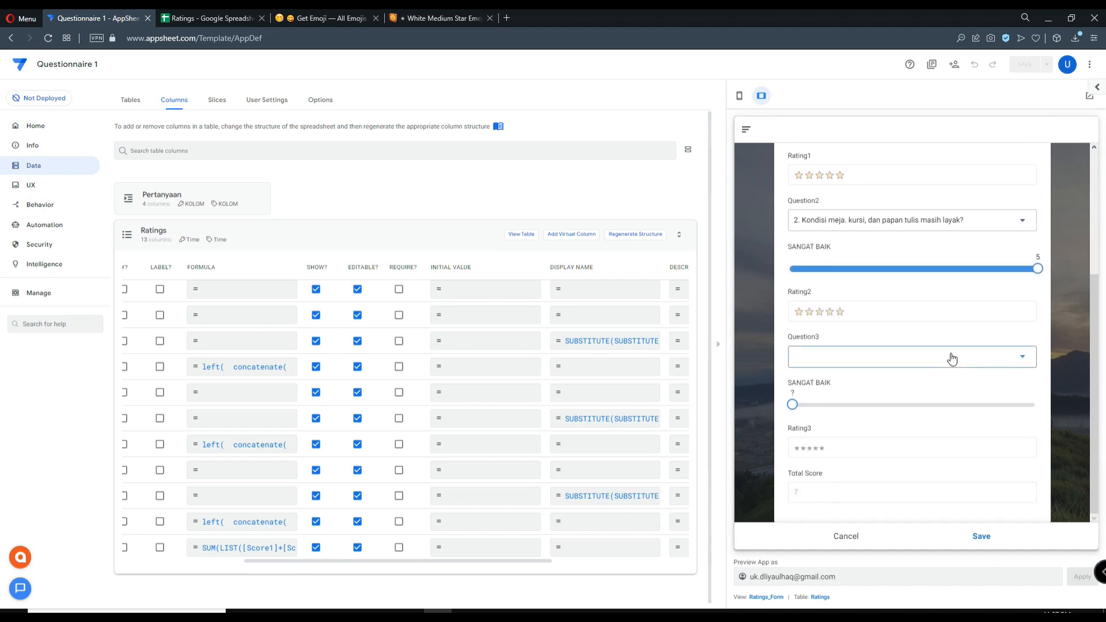
Choose "3. Kedisiplinan di sekolah sudah dilaksanakan?" for Question3 in the preview form and set its score slider to 5
click(950, 358)
click(925, 165)
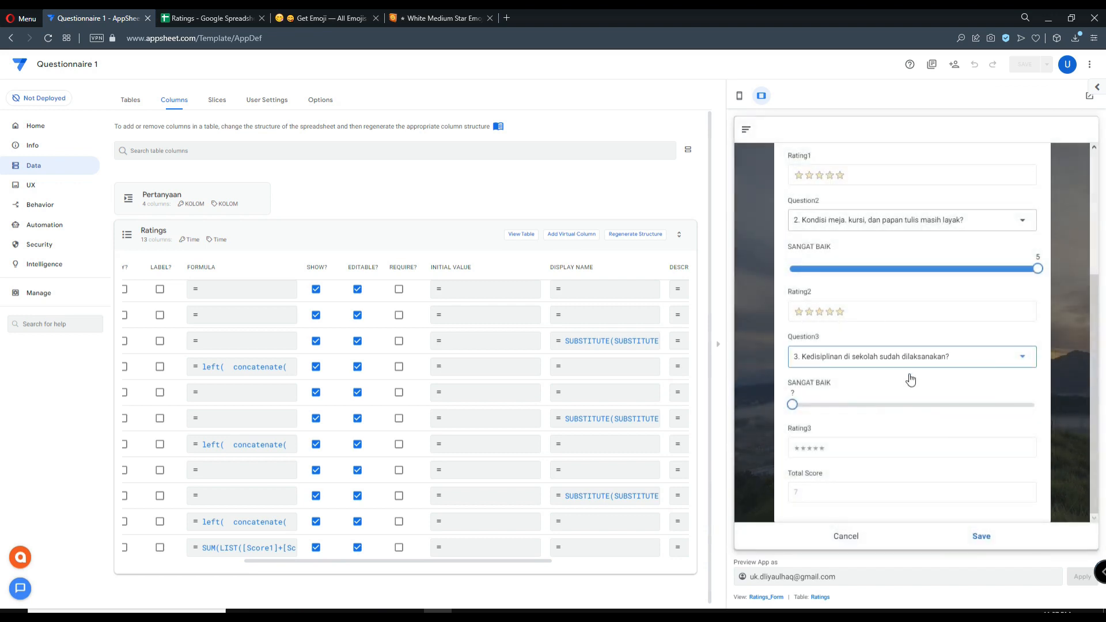
click(1015, 404)
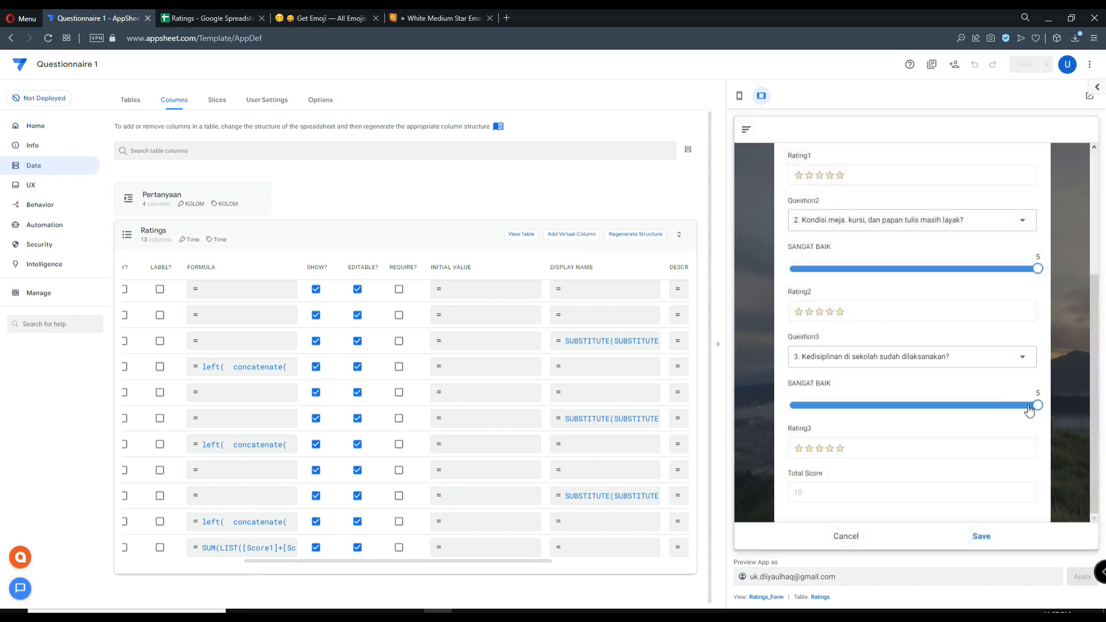
Enter the respondent's name in the Nama field of the preview form and save the entry
scroll(866, 484, down, 1)
scroll(865, 484, down, 1)
scroll(880, 429, up, 3)
scroll(880, 428, up, 2)
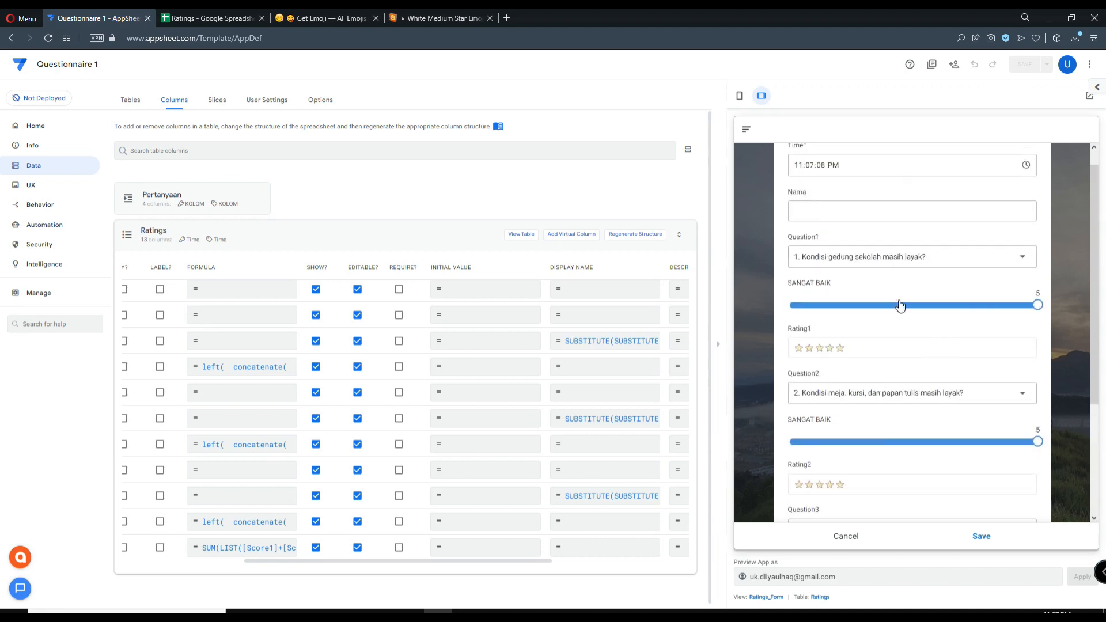
click(895, 212)
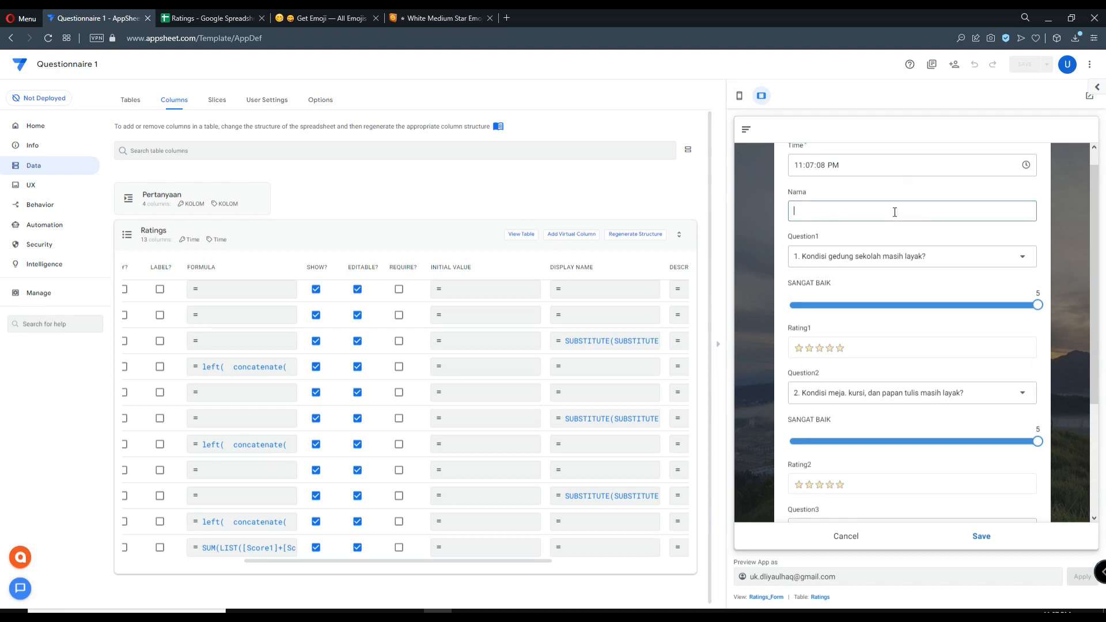
key(Caps_Lock)
text(a)
key(Caps_Lock)
text(N)
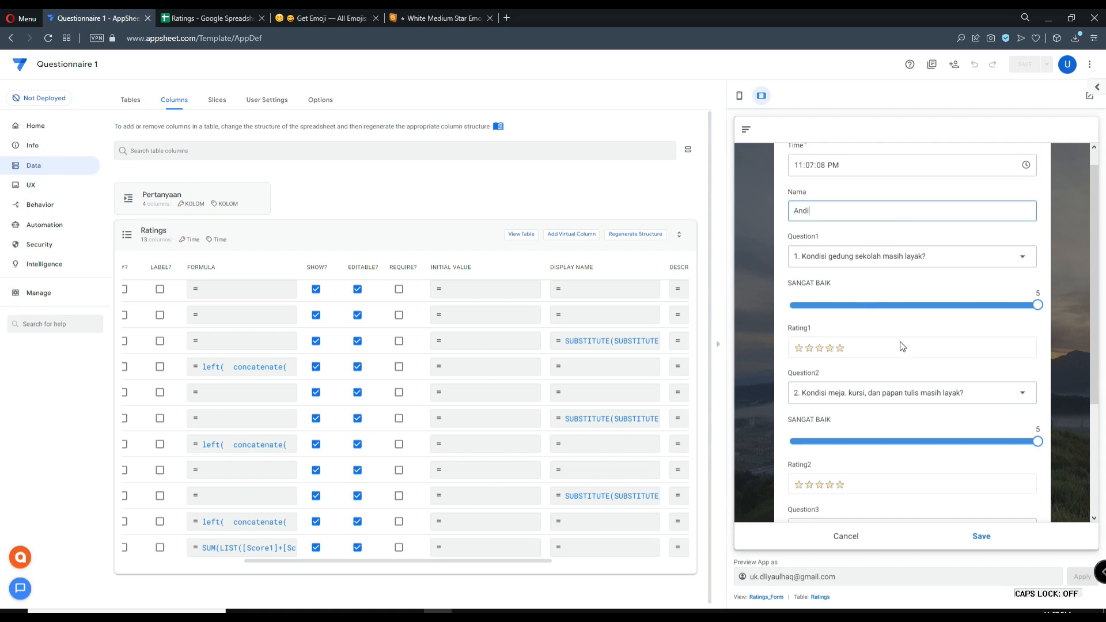
scroll(978, 495, down, 3)
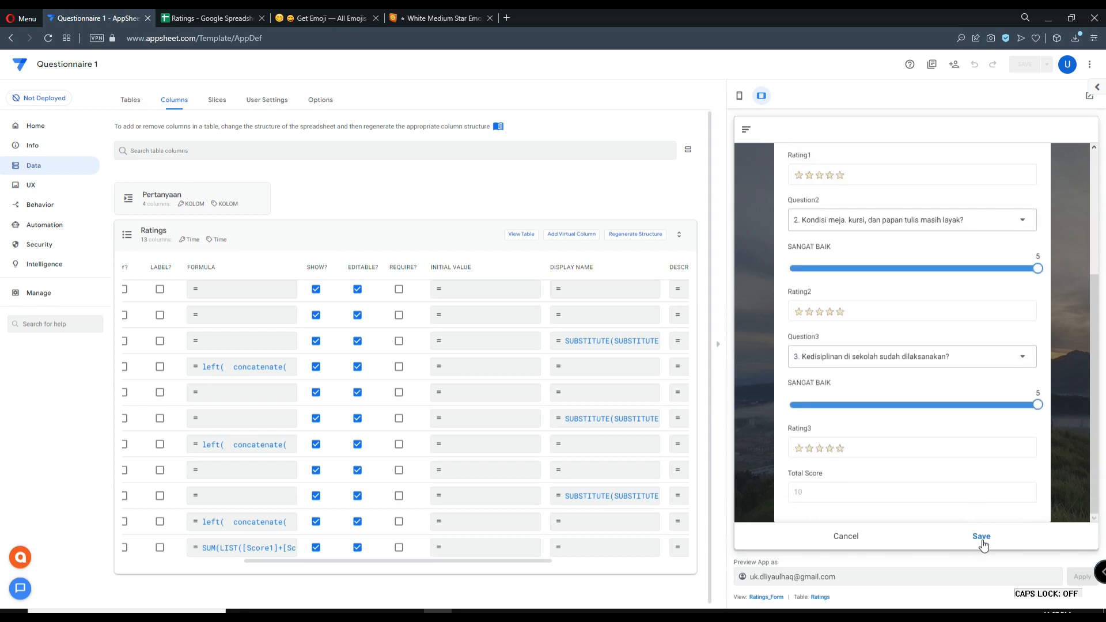
click(981, 537)
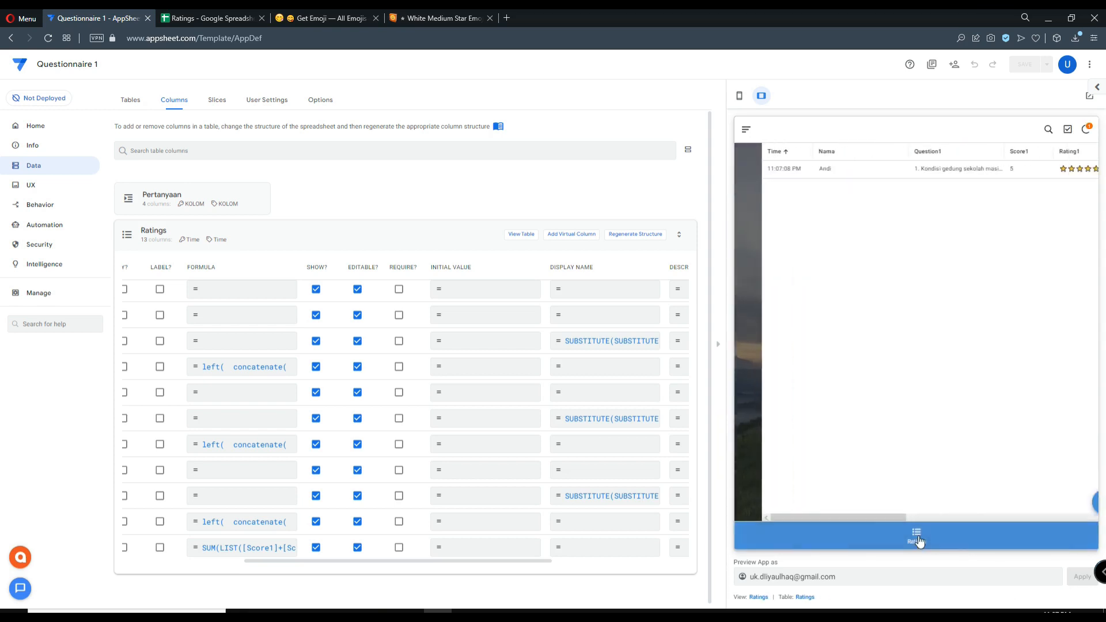
Review the saved record across the Ratings table and in its detail view, and open it in the edit form
drag(819, 518, 1023, 538)
click(871, 170)
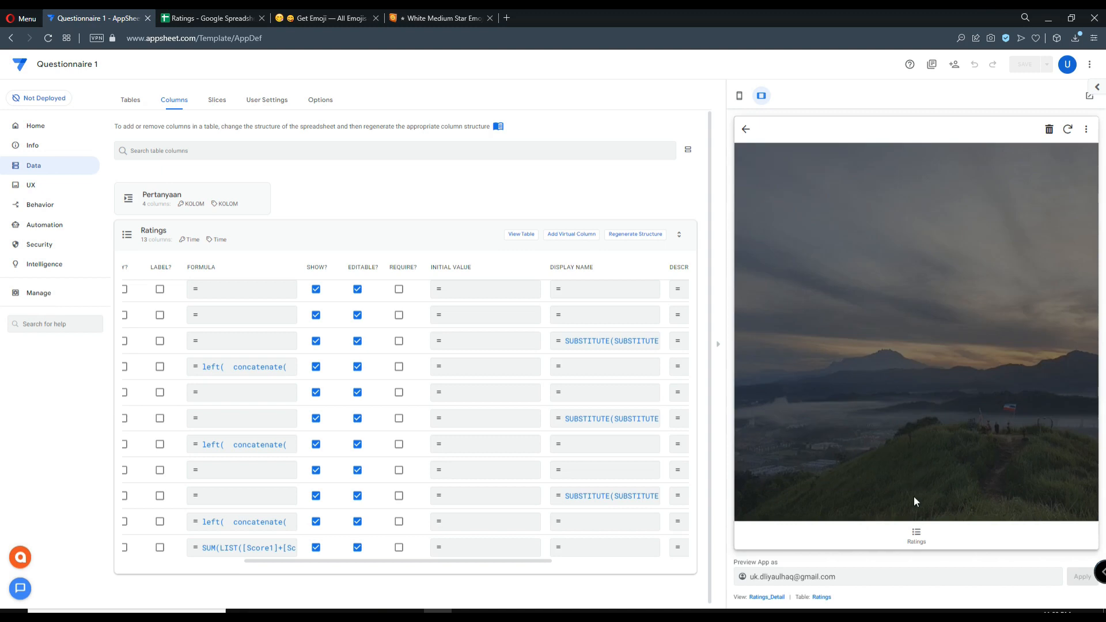
click(917, 533)
click(864, 169)
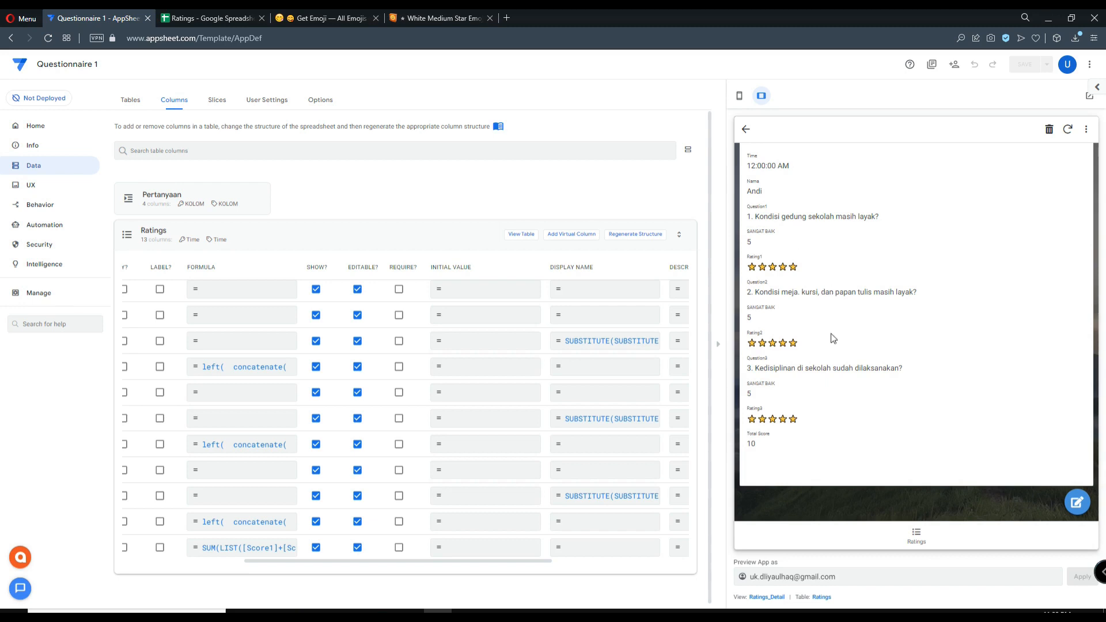
click(742, 132)
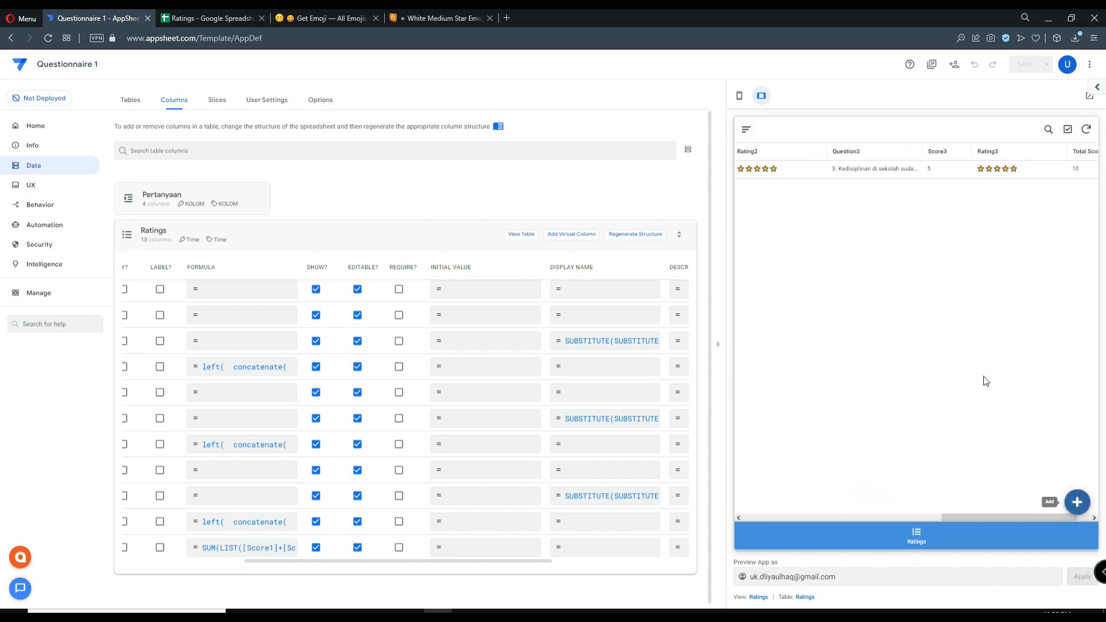
click(930, 175)
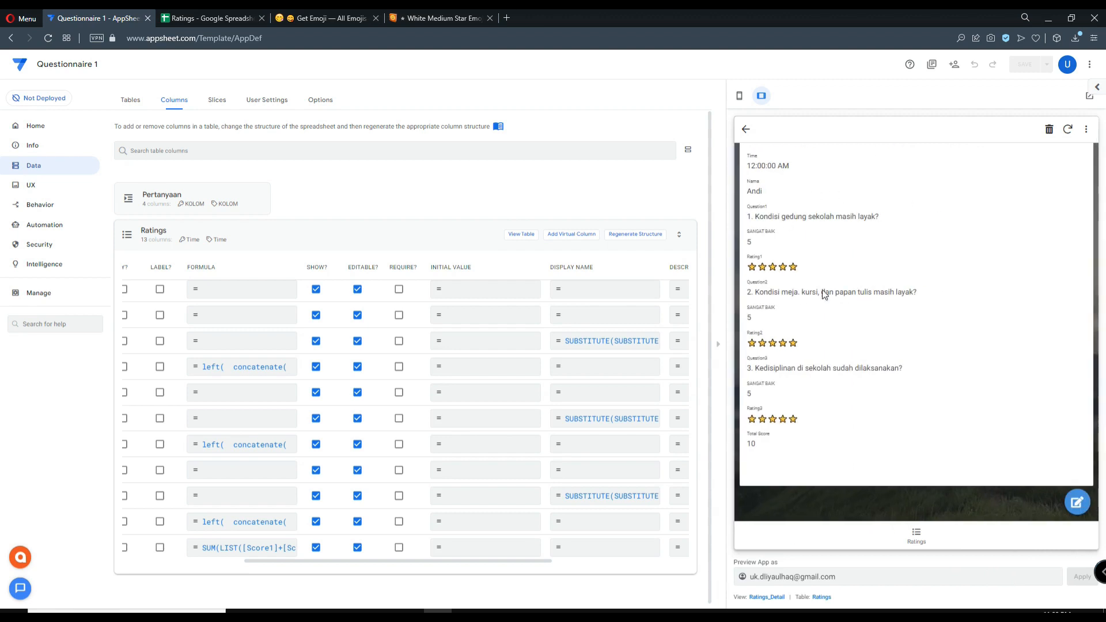
click(1077, 503)
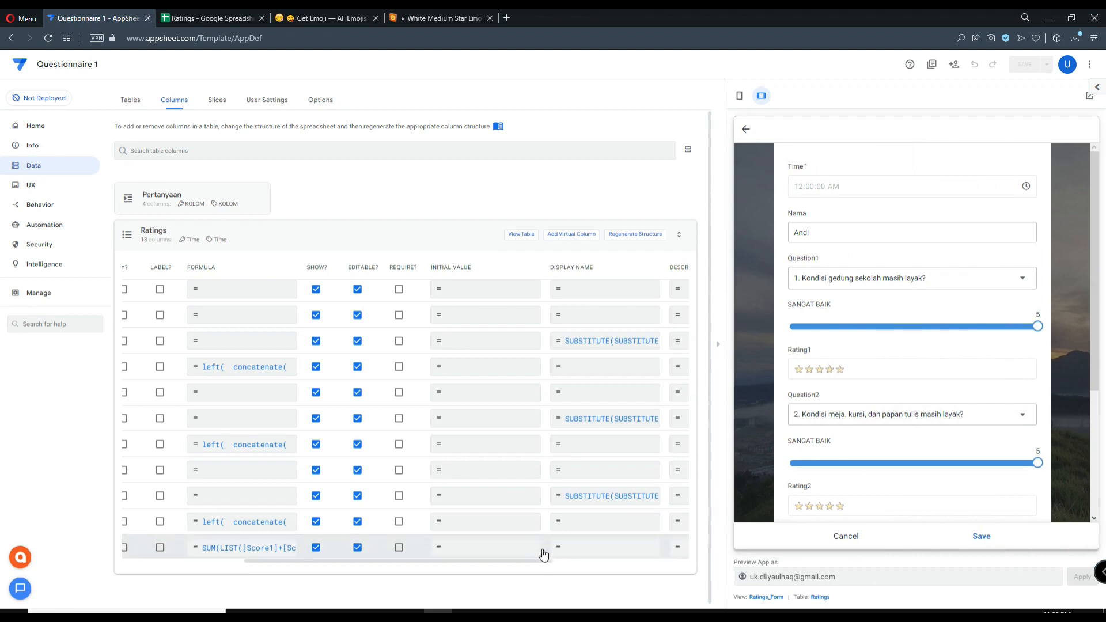
Set the Display Name expression of the Rating1 column to Ratings, with the preview switched to phone size
drag(551, 567, 346, 564)
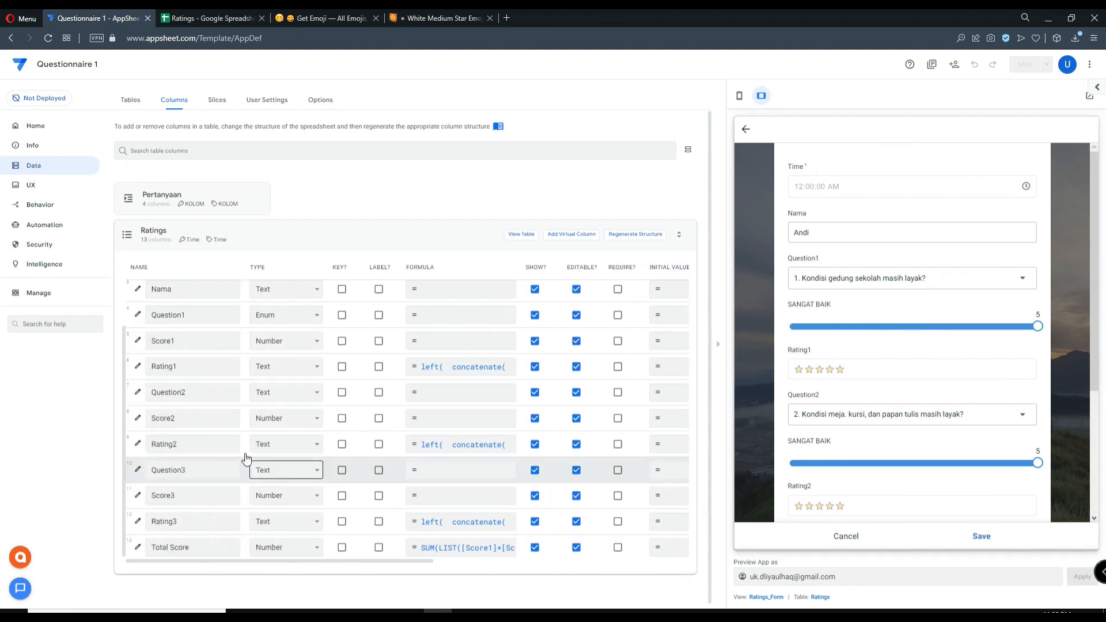
click(745, 99)
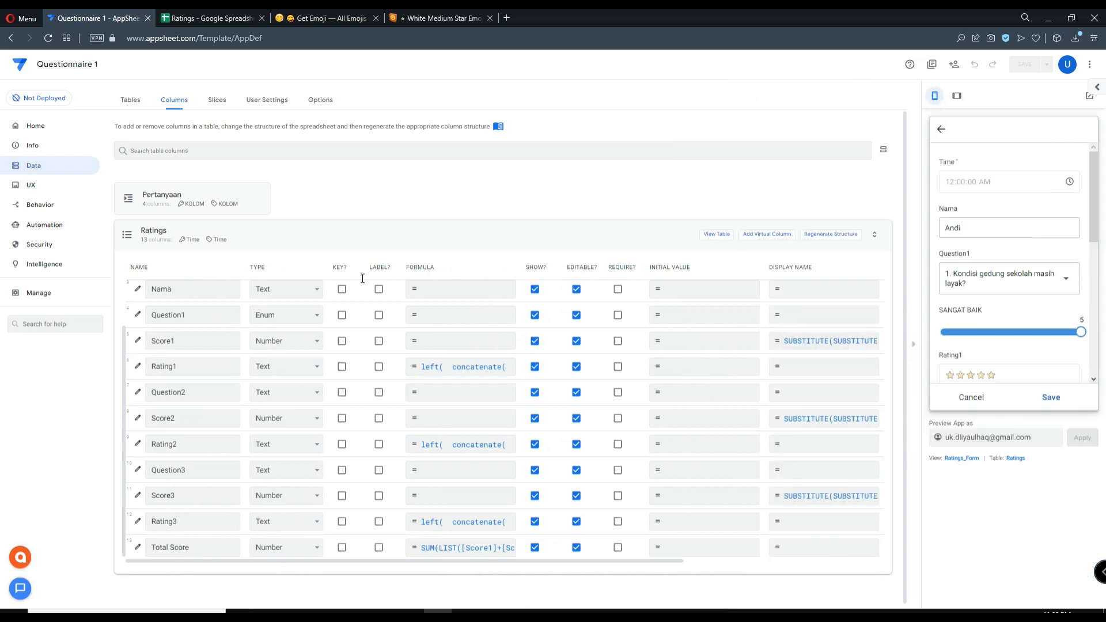
click(836, 366)
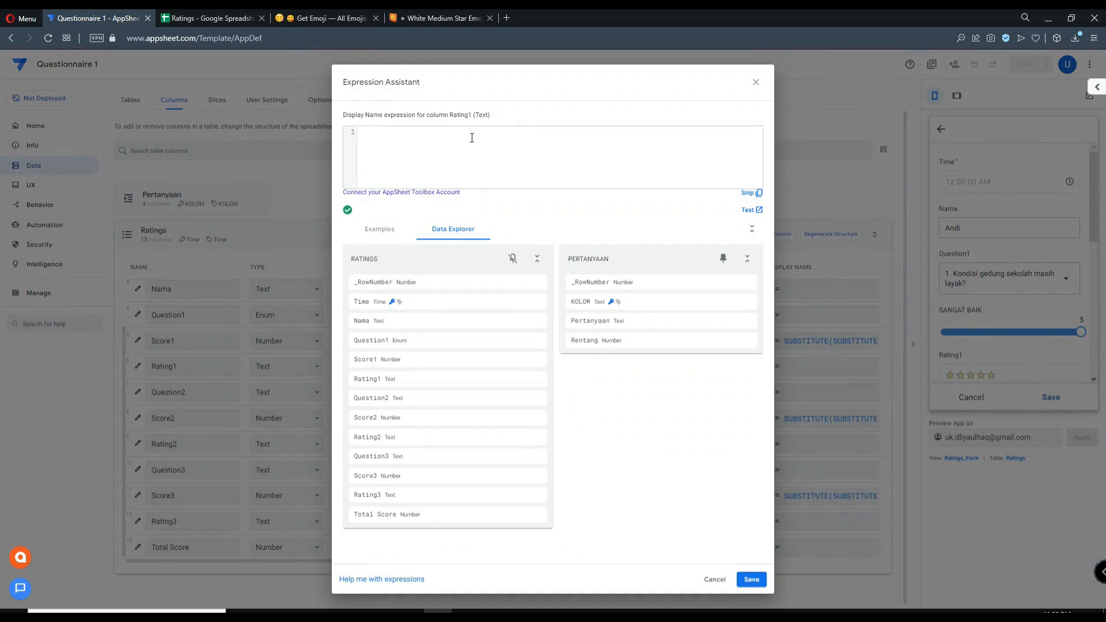
text(Ratin)
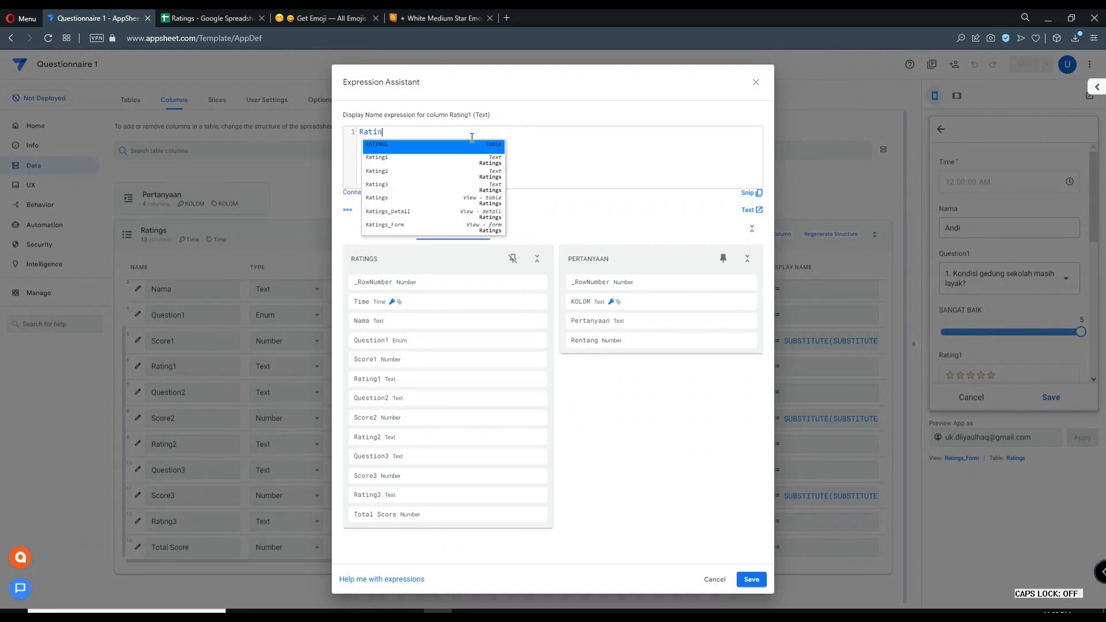
text(gs)
drag(406, 132, 305, 137)
key(ctrl+c)
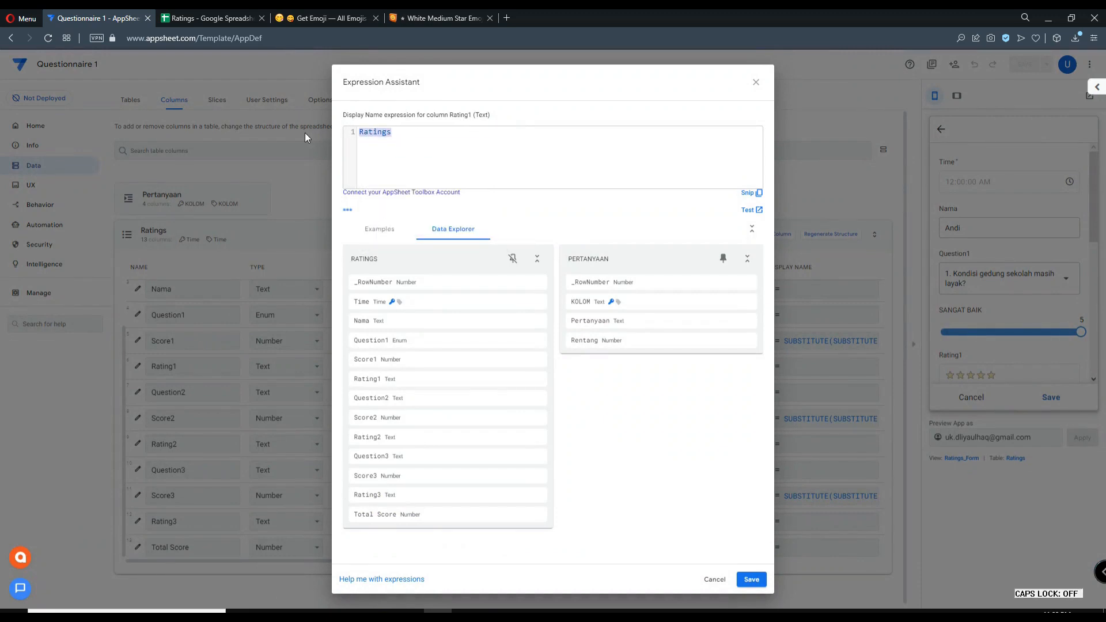
click(751, 579)
Set the Display Name expressions of the Rating2 and Rating3 columns to the same text, Ratings
click(811, 448)
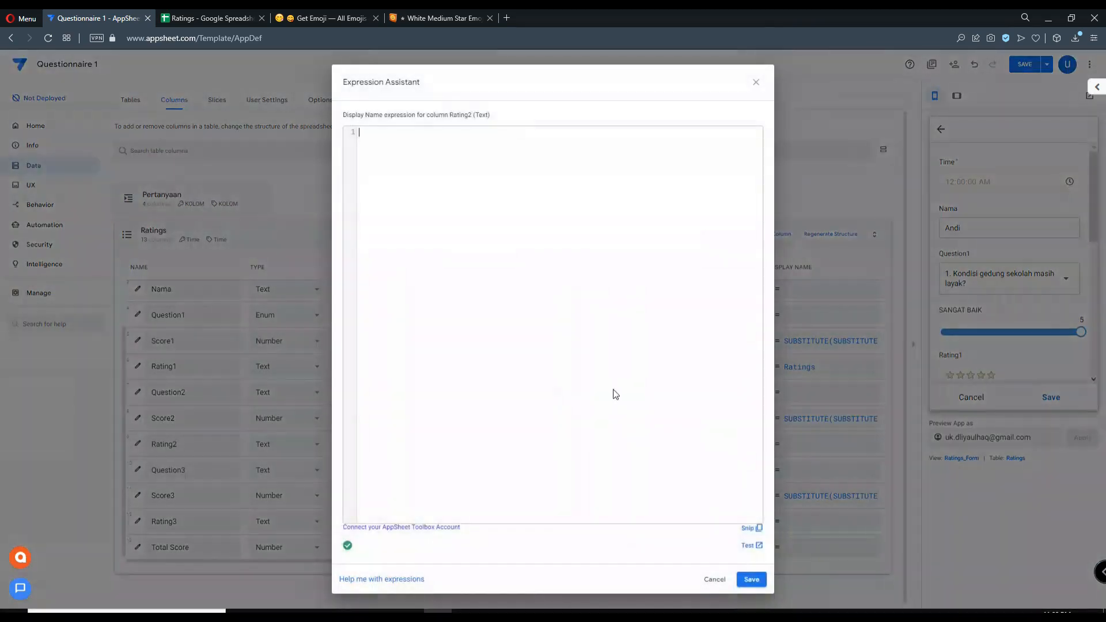
key(ctrl+v)
click(751, 581)
click(801, 524)
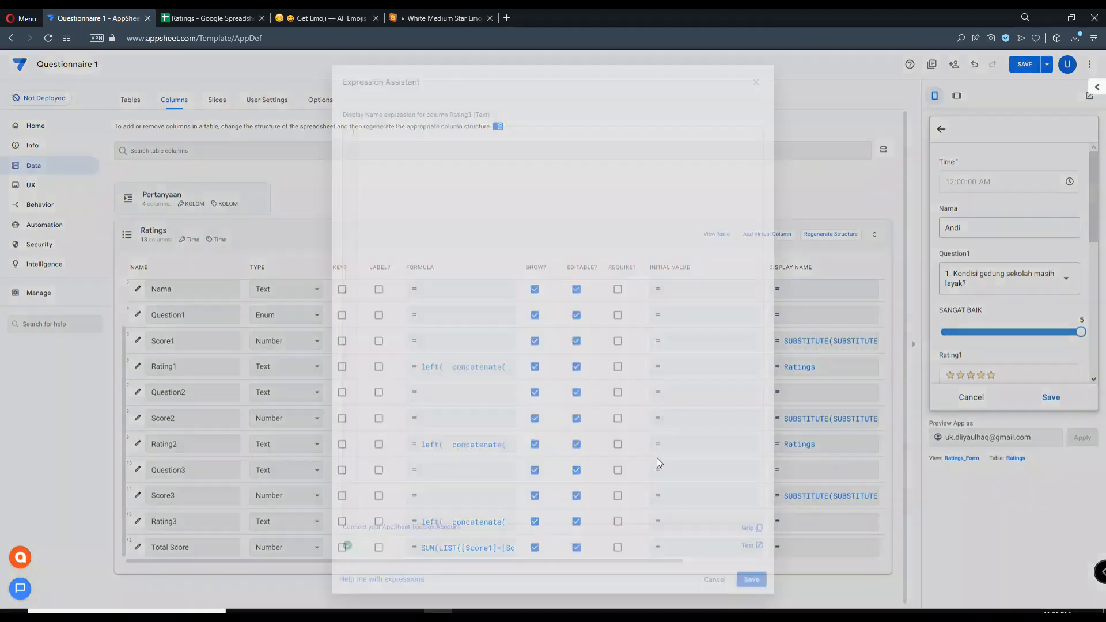
key(ctrl+v)
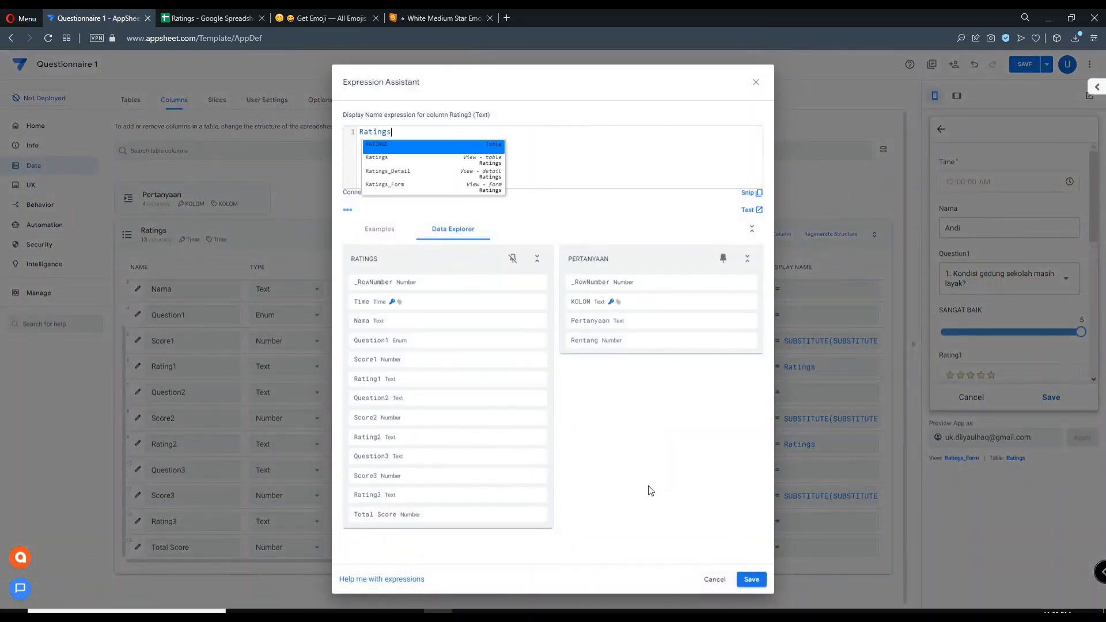
click(751, 579)
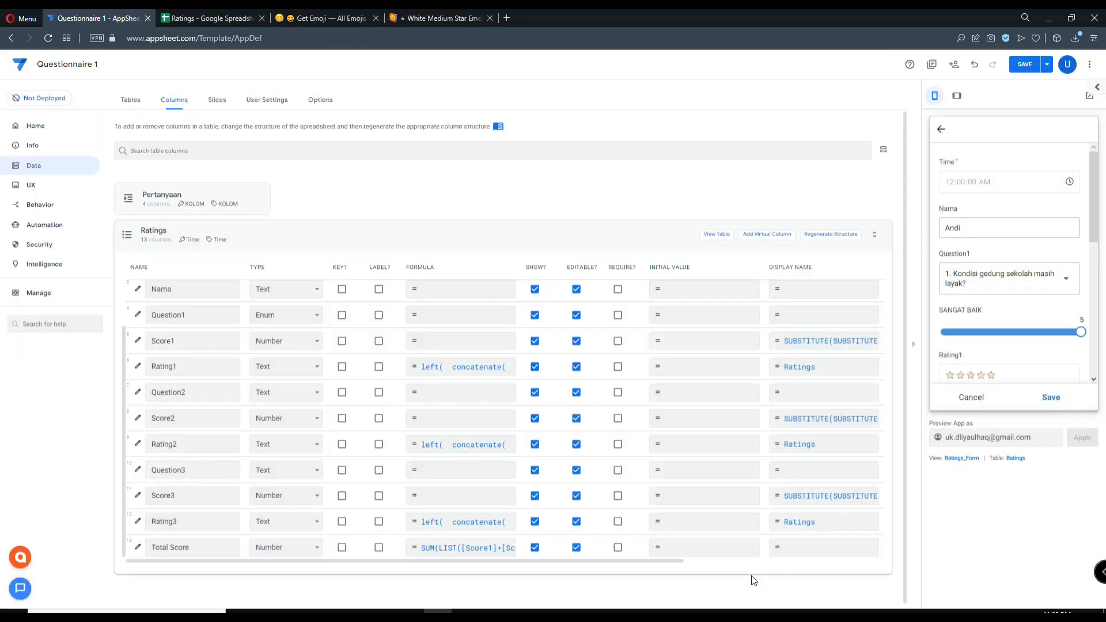
Save the app, check the rating labels in the refreshed form, and close the form without saving the record
click(1024, 66)
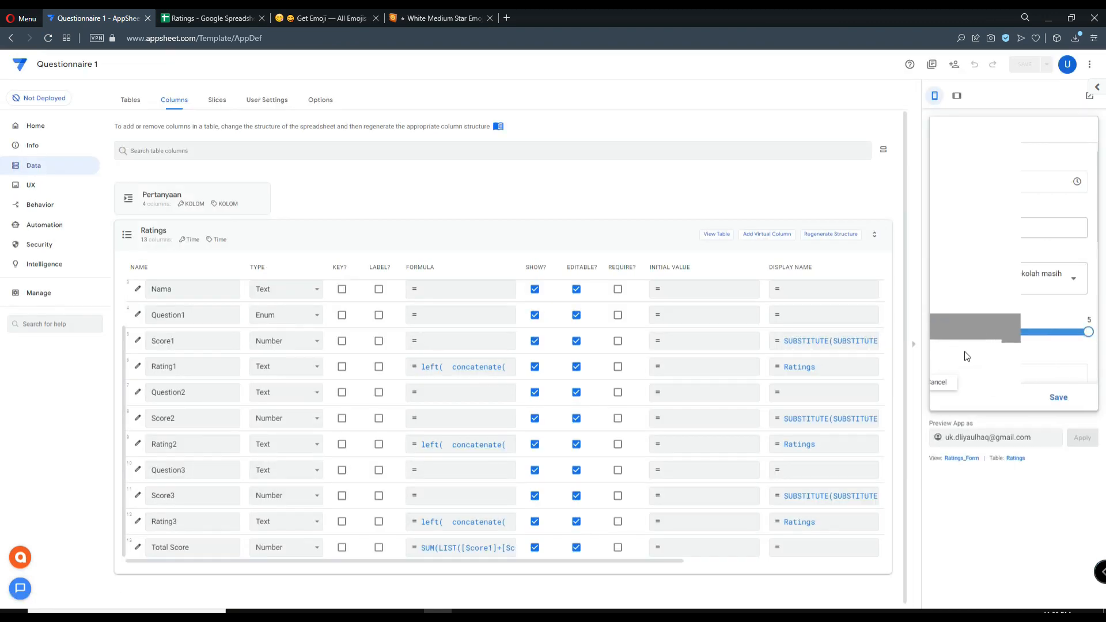
scroll(995, 283, down, 5)
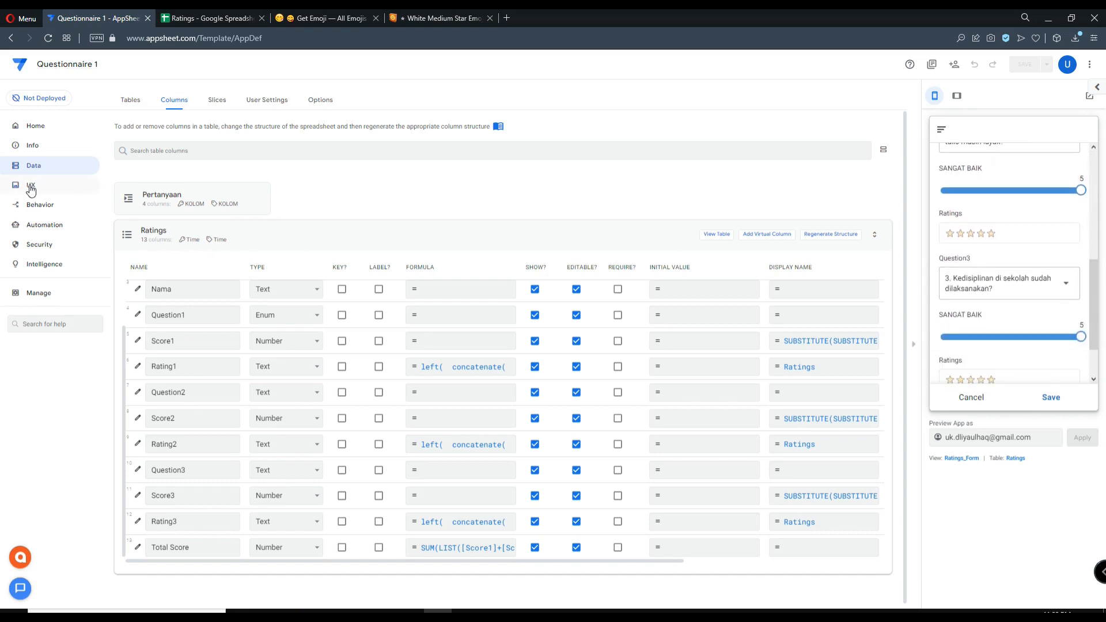
click(971, 398)
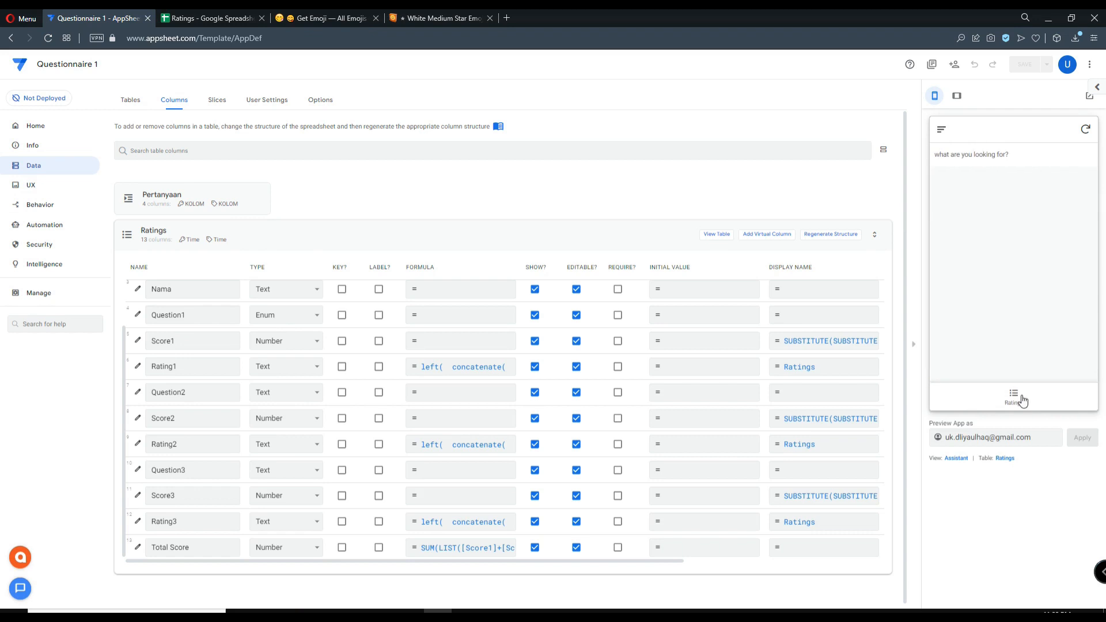
Add an "**all other columns**" entry to the Ratings primary view's column order and view the saved record's details
click(35, 185)
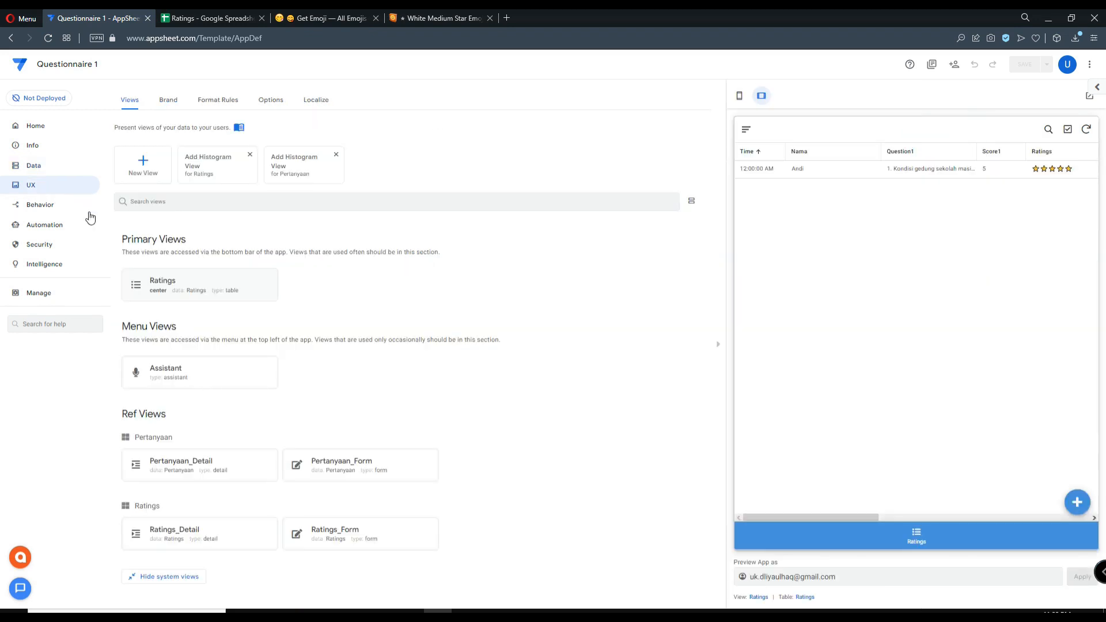
click(264, 284)
scroll(239, 415, down, 3)
scroll(239, 418, down, 1)
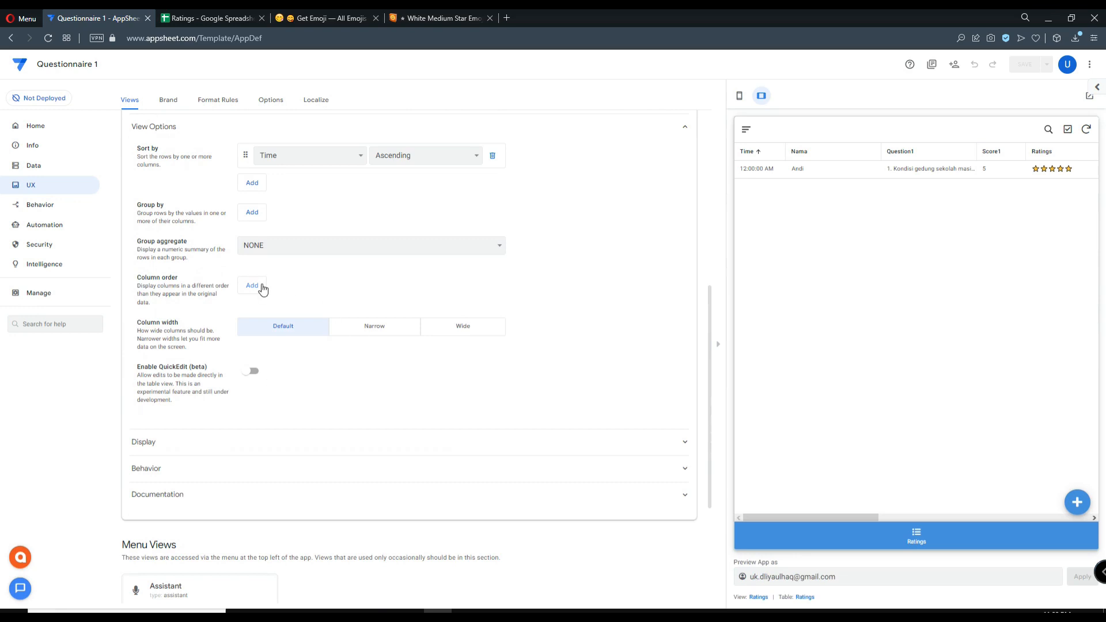
click(263, 288)
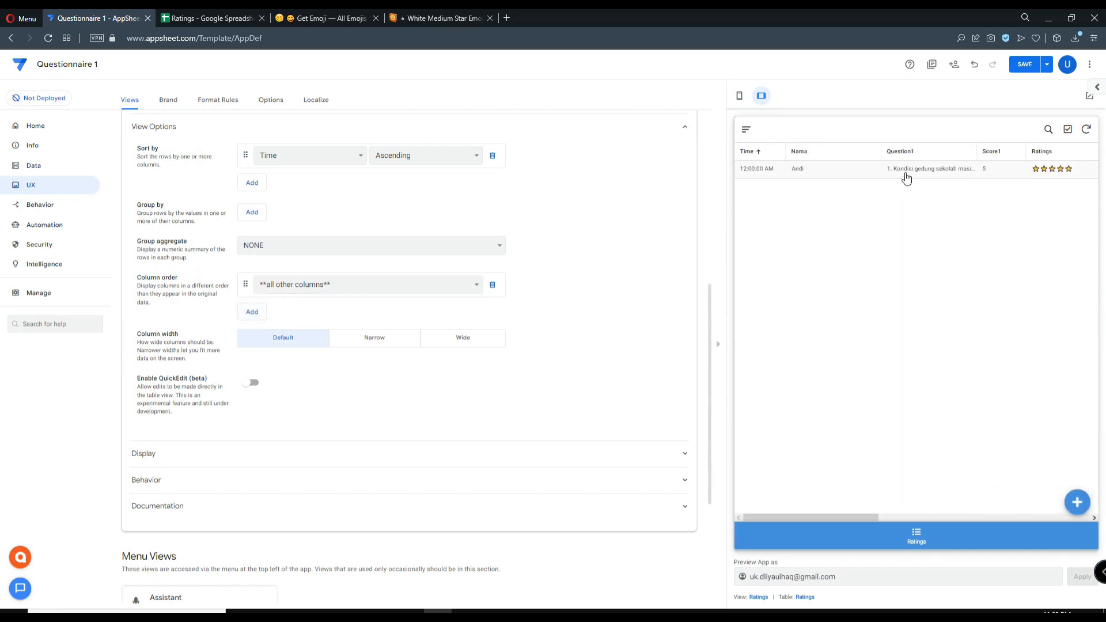
click(900, 173)
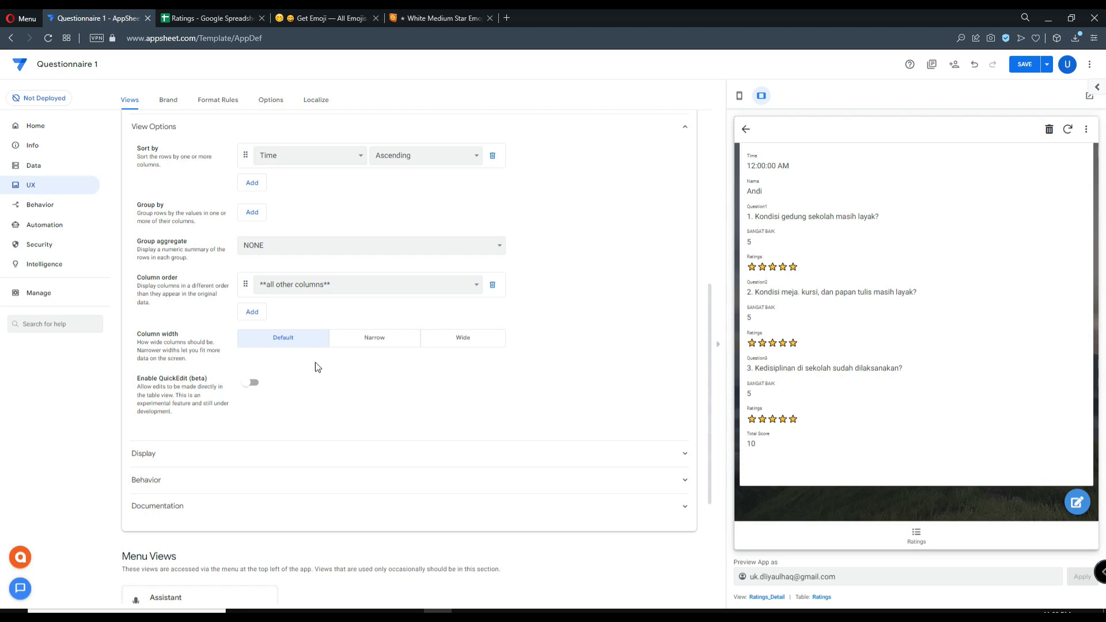
Add every column from _RowNumber through Total Score as separate entries in the Ratings view's column order
click(252, 312)
click(253, 337)
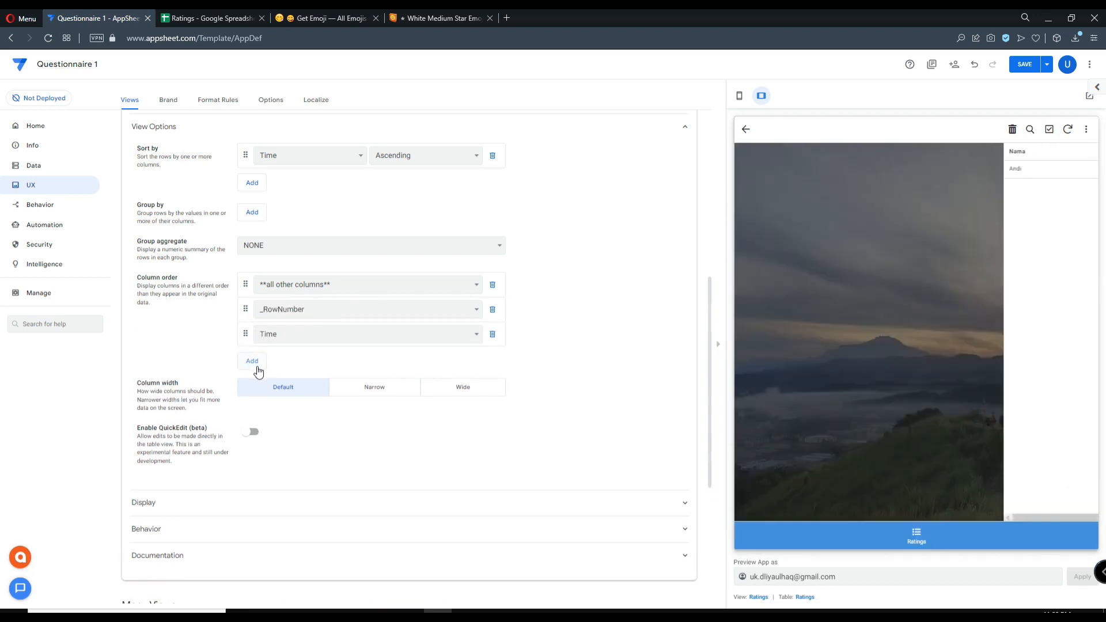
click(257, 363)
click(258, 389)
click(255, 413)
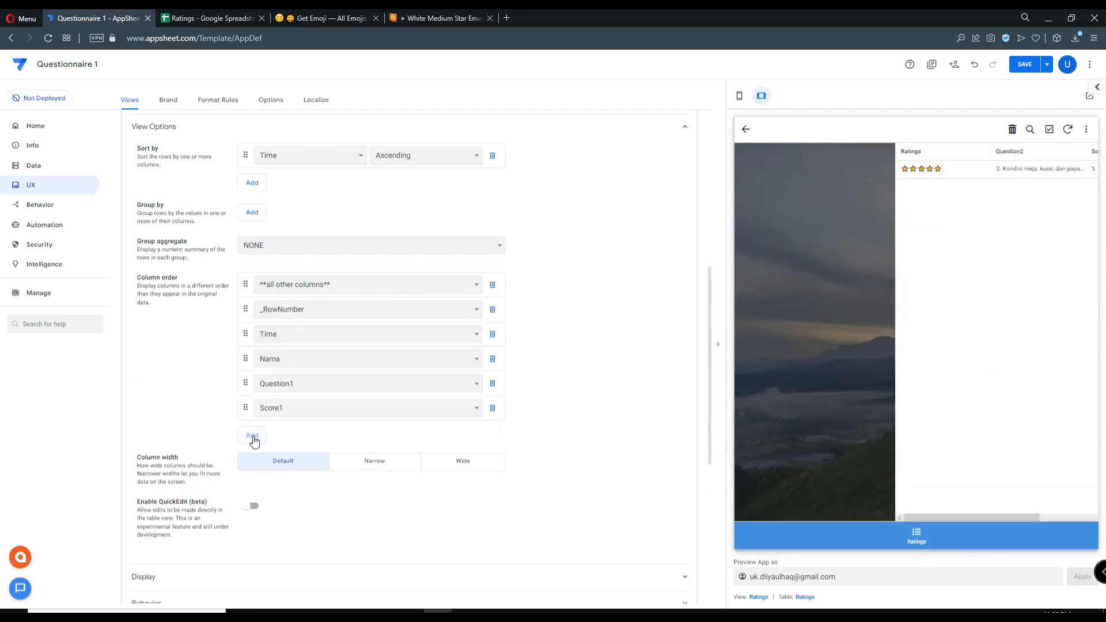
click(254, 438)
click(251, 461)
click(252, 486)
click(251, 509)
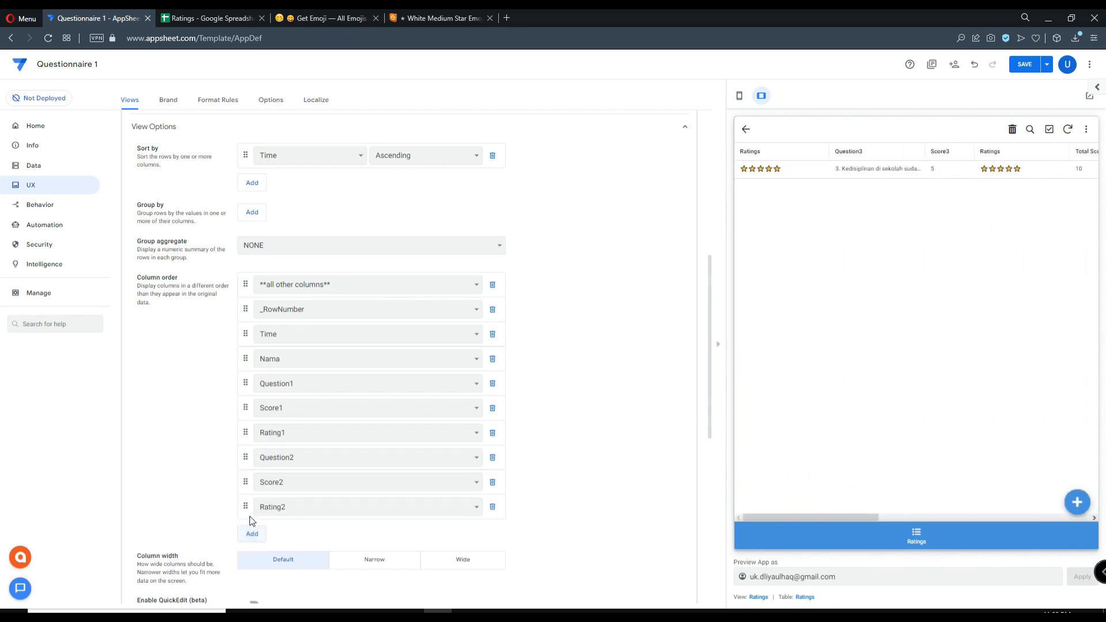
click(252, 533)
click(251, 558)
scroll(250, 416, down, 4)
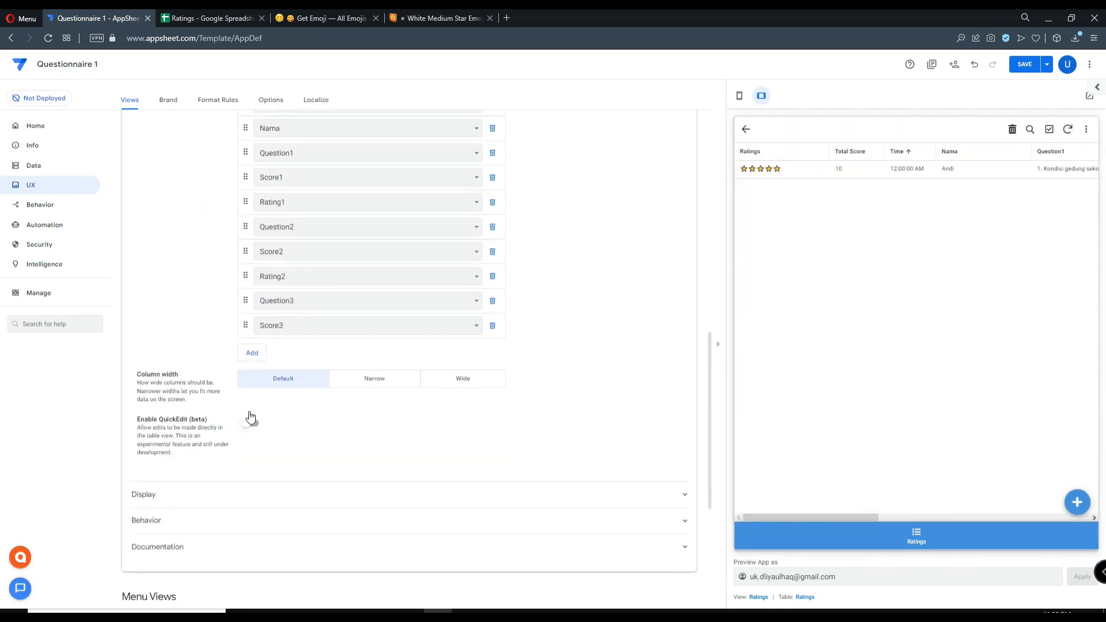
click(253, 354)
click(254, 378)
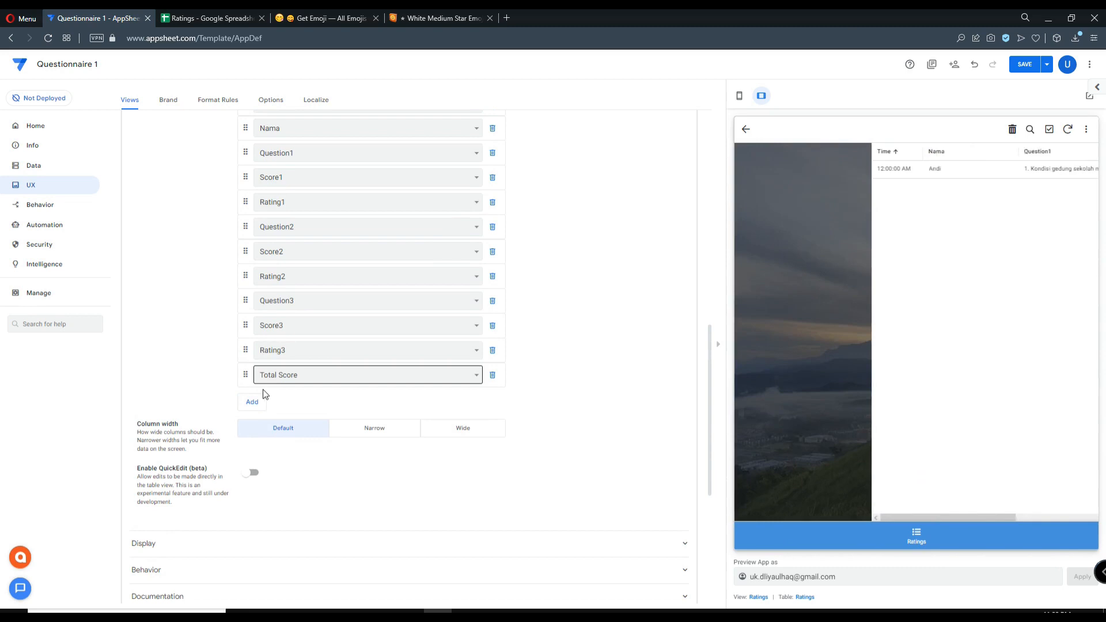
Remove the Score1, Score2, Score3, **all other columns** and _RowNumber entries from the Ratings view's column order
click(493, 327)
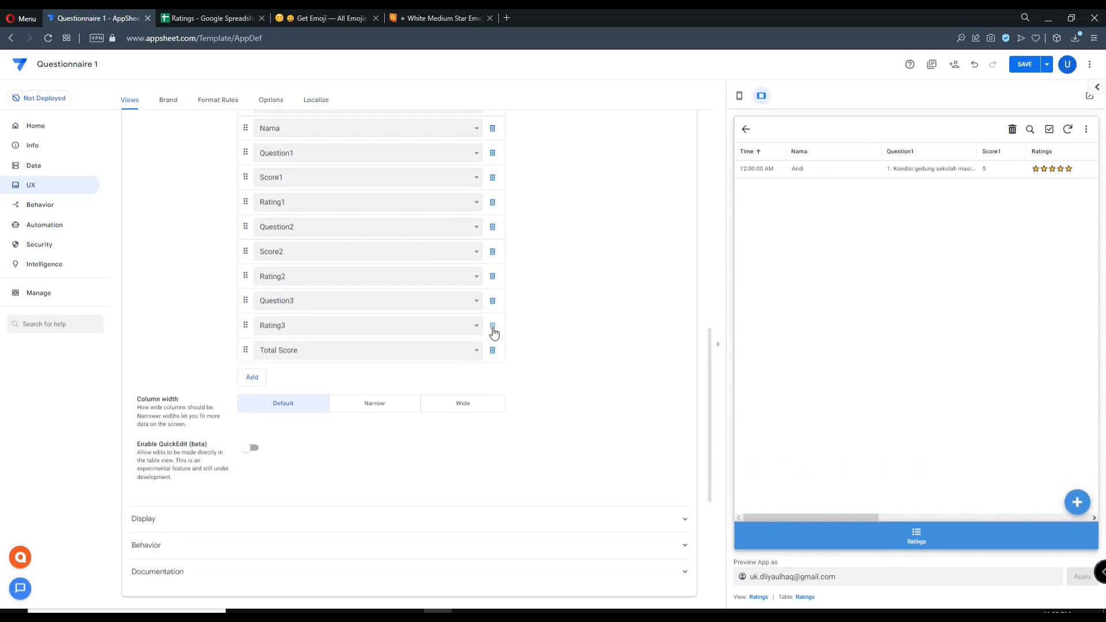
click(492, 252)
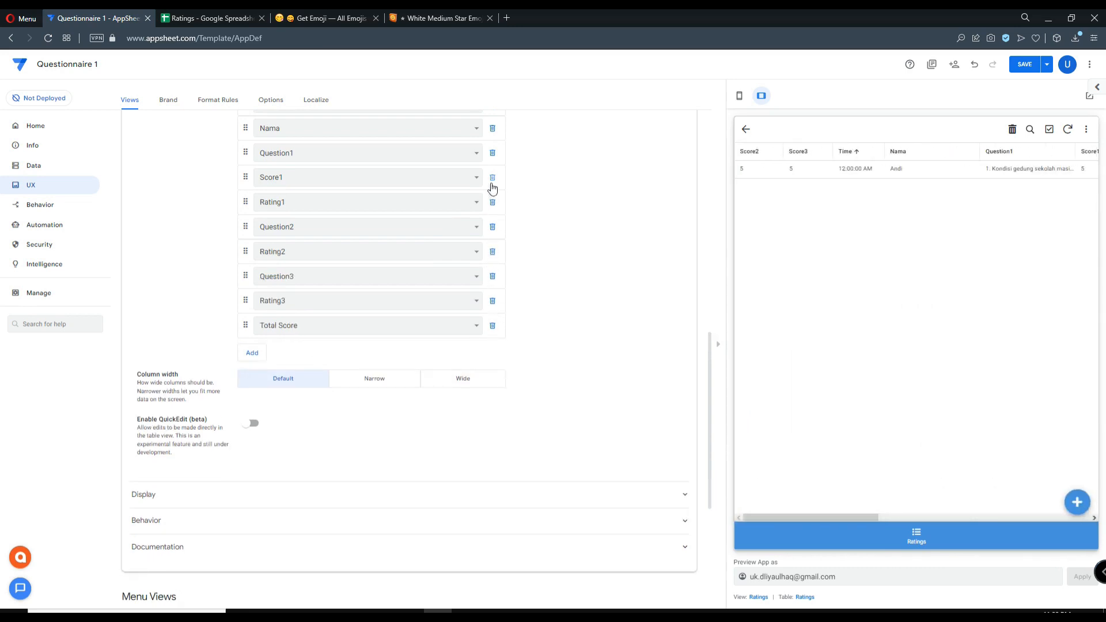
click(492, 180)
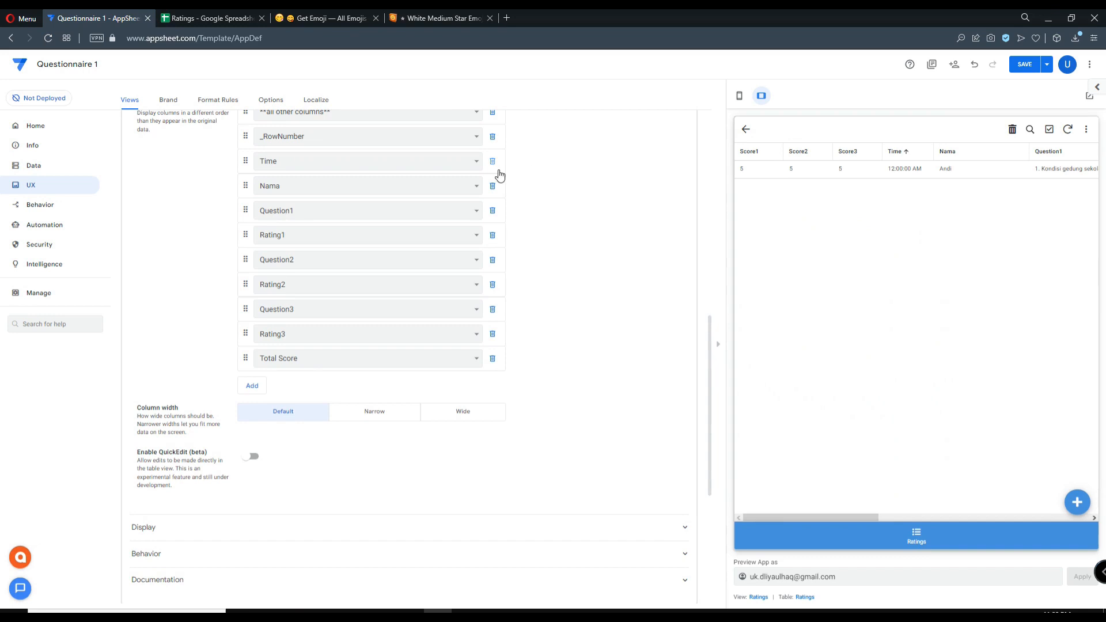
scroll(493, 288, up, 3)
click(492, 284)
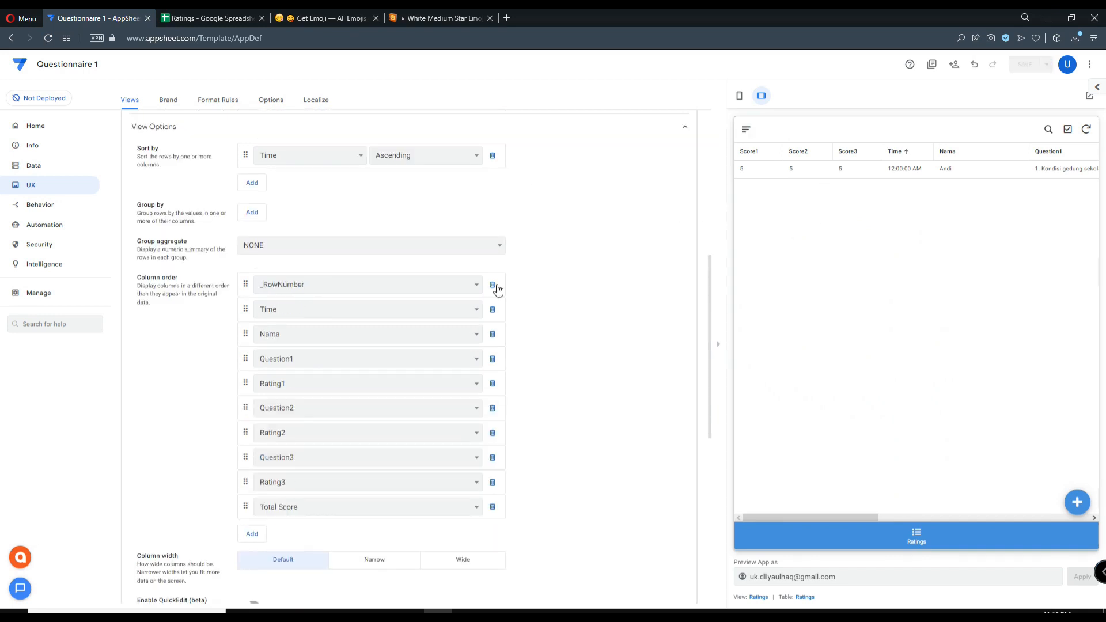
click(493, 284)
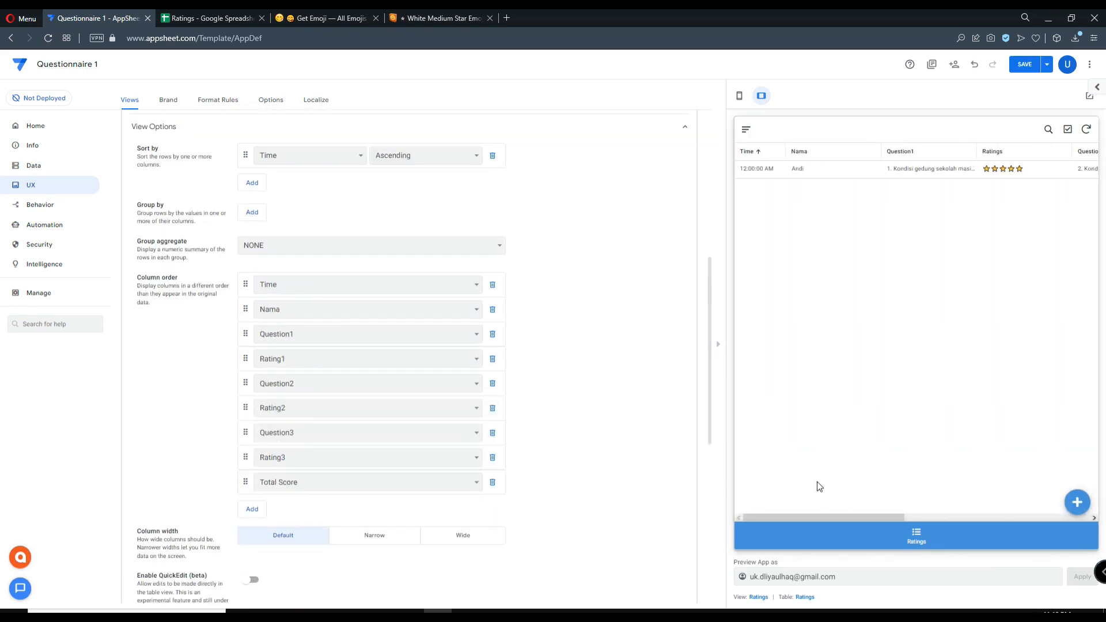
drag(860, 518, 790, 493)
Close the Ratings view's settings, open the Ratings_Detail view's options, and display the saved record's details in the preview
scroll(394, 324, up, 3)
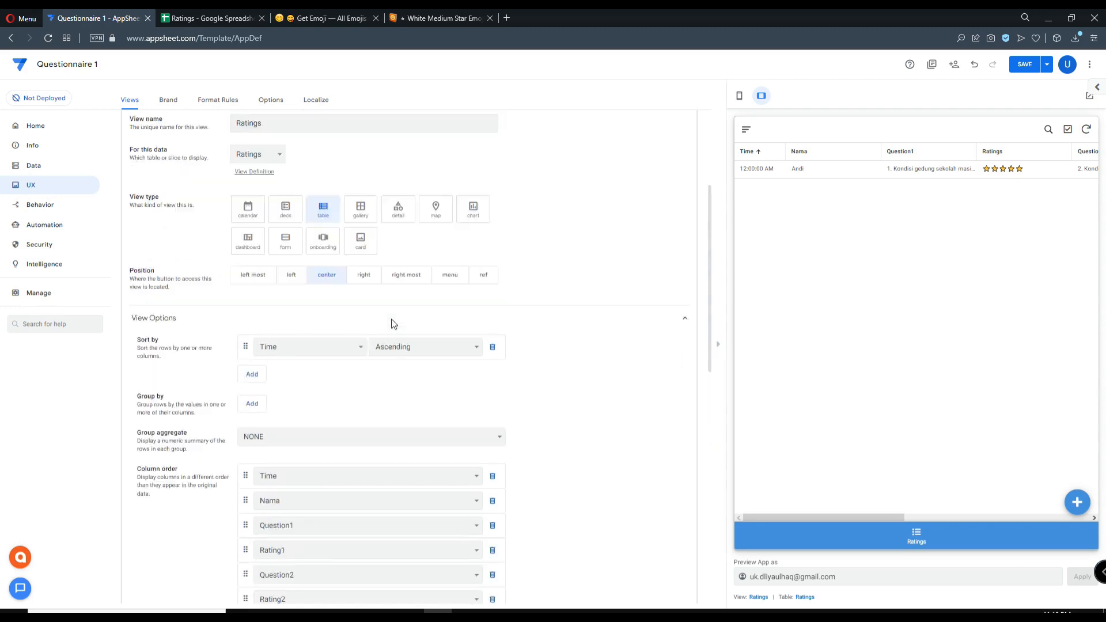
scroll(393, 324, up, 4)
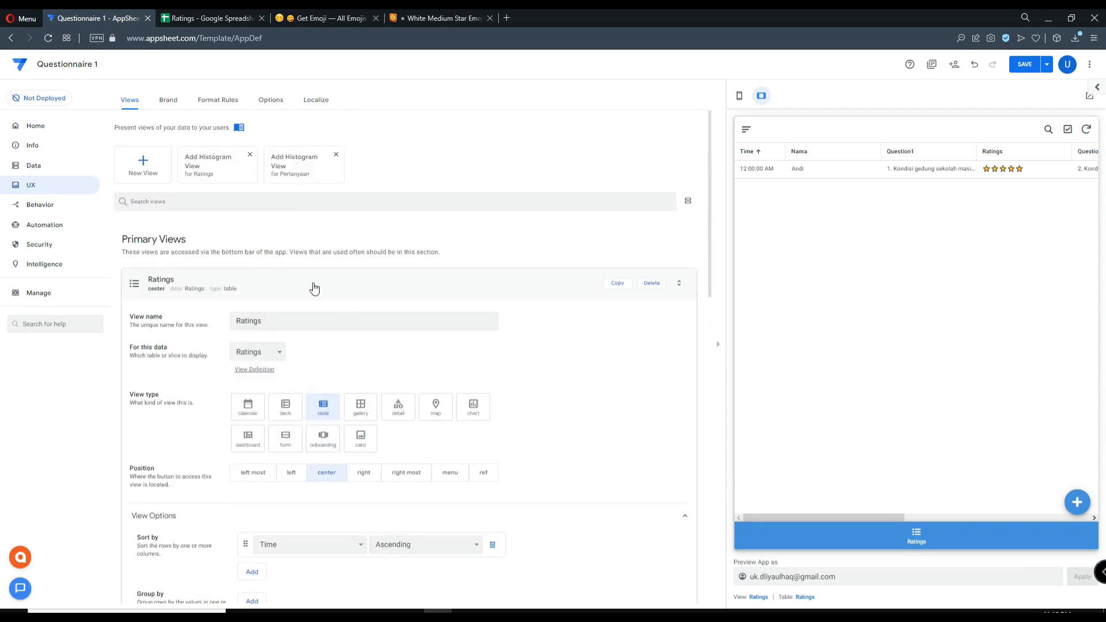
click(314, 288)
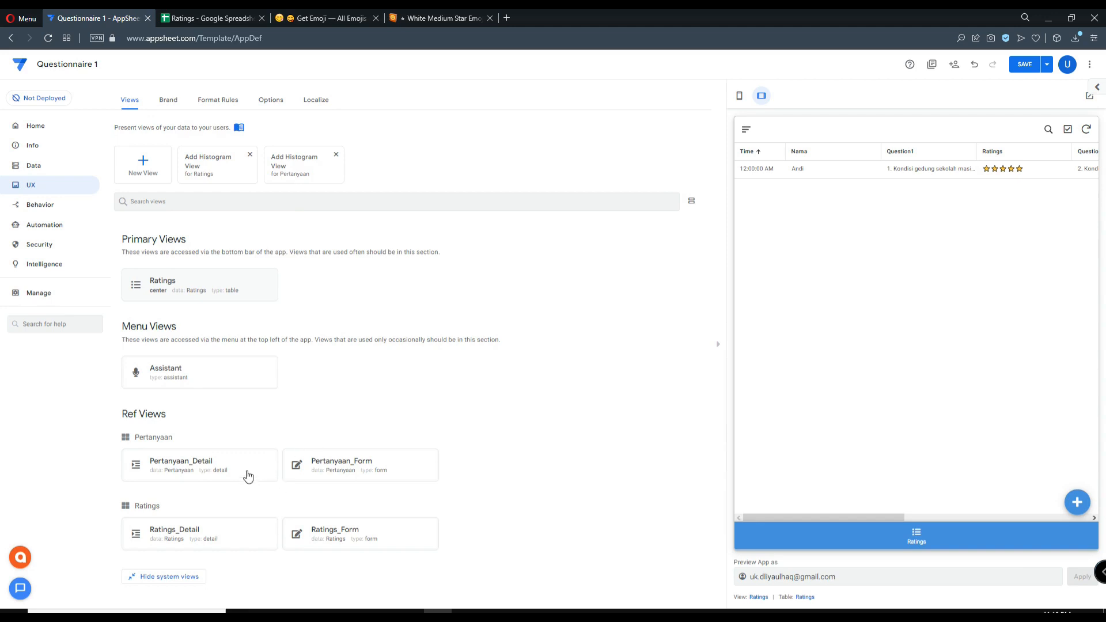
drag(252, 474, 251, 498)
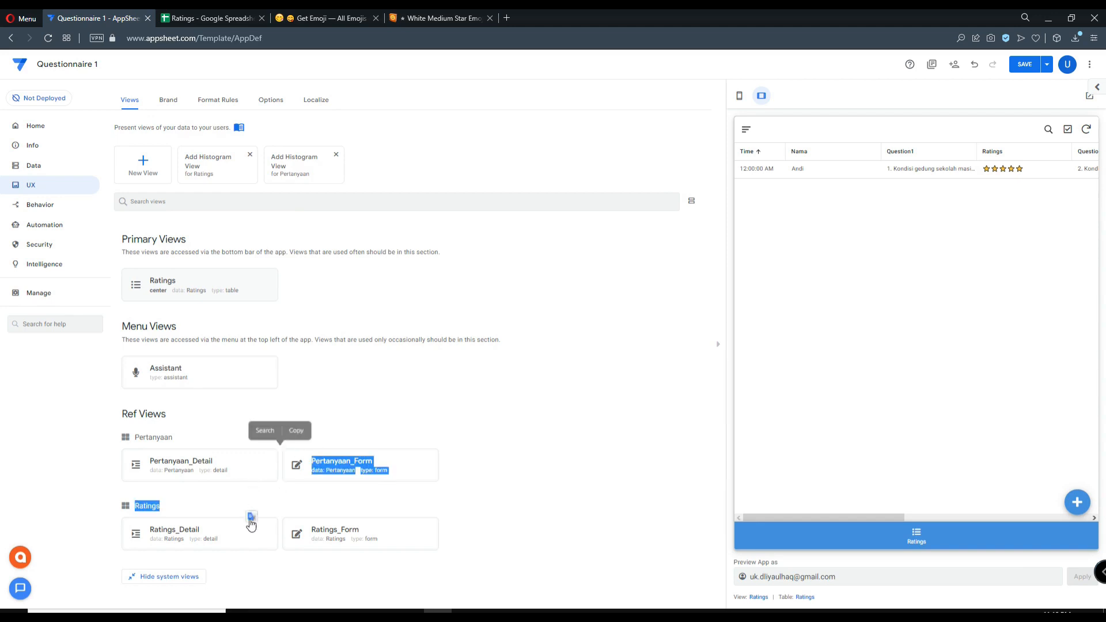
click(248, 534)
scroll(248, 537, down, 8)
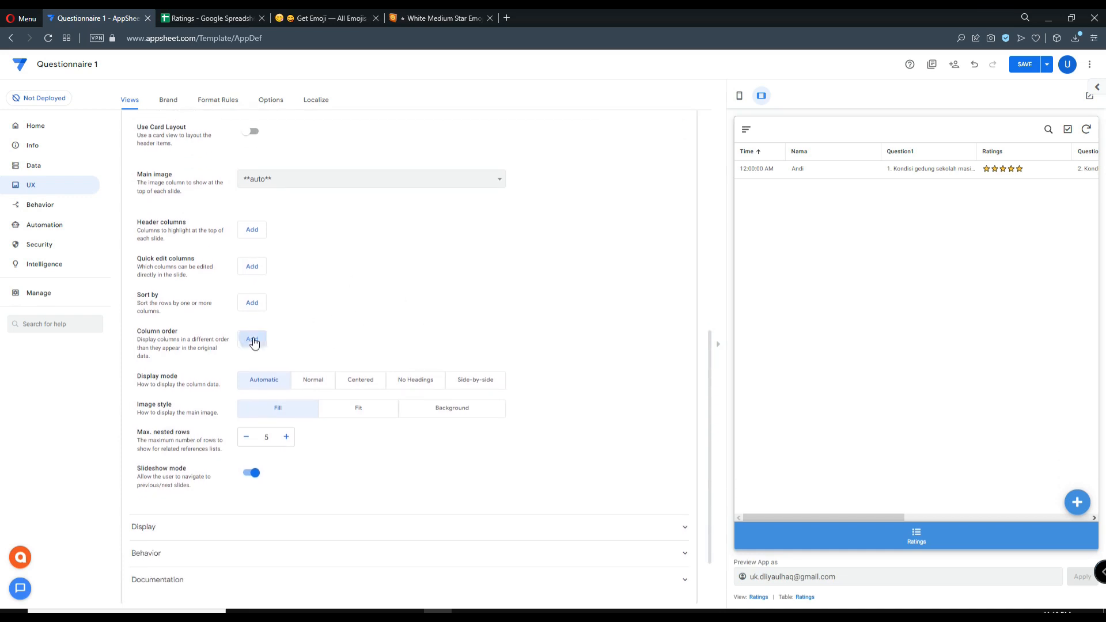
click(886, 171)
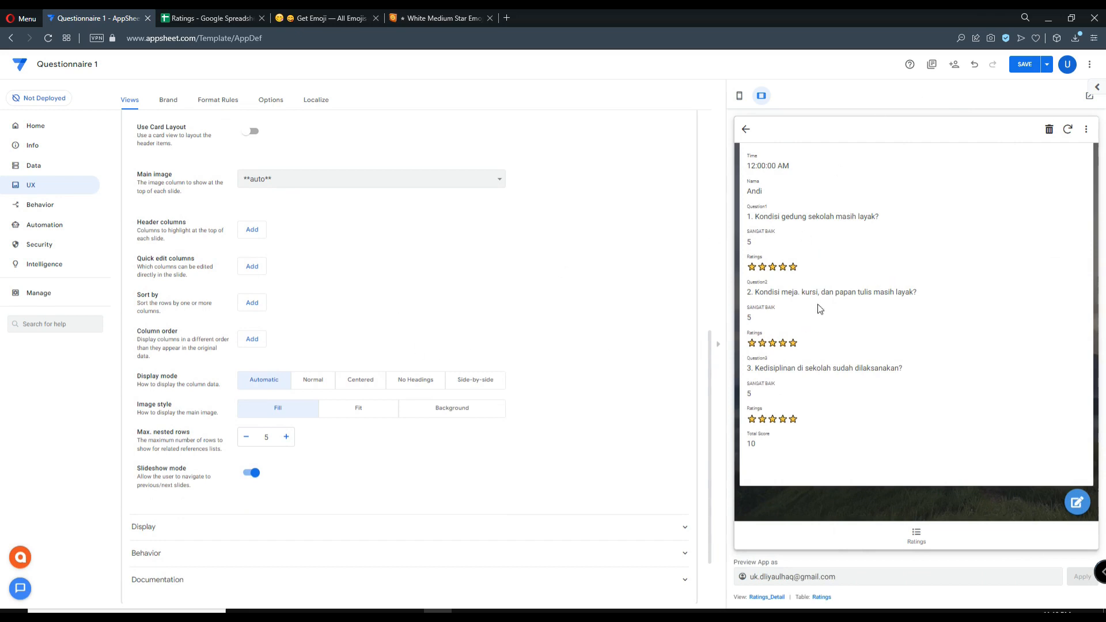
Add **all other columns** and every column from _RowNumber through Total Score as separate entries in the Ratings_Detail column order
click(252, 340)
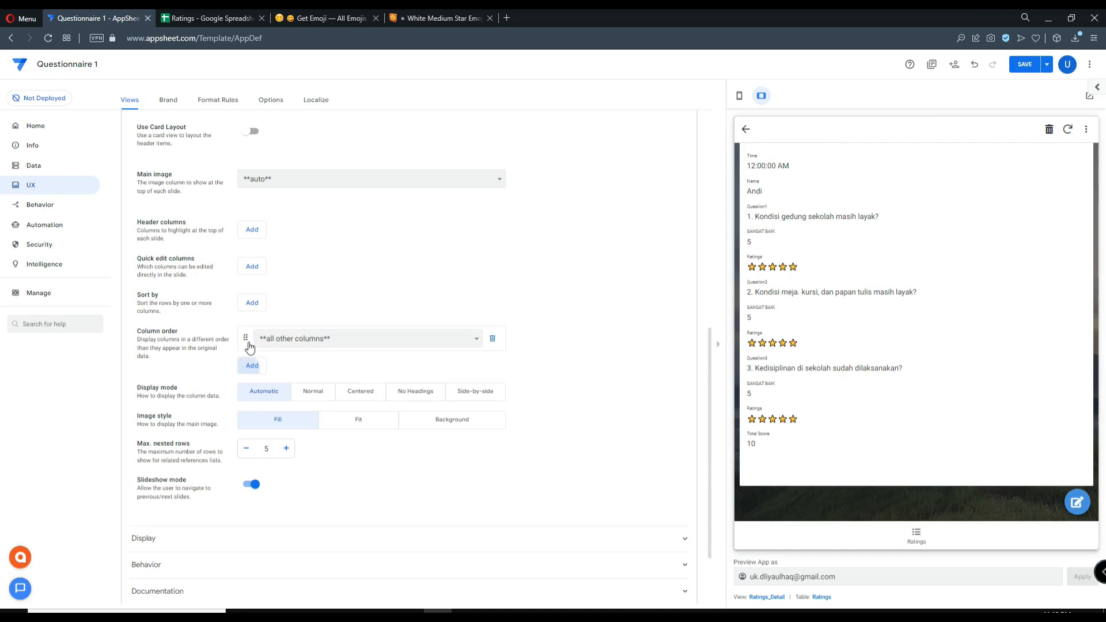
click(255, 369)
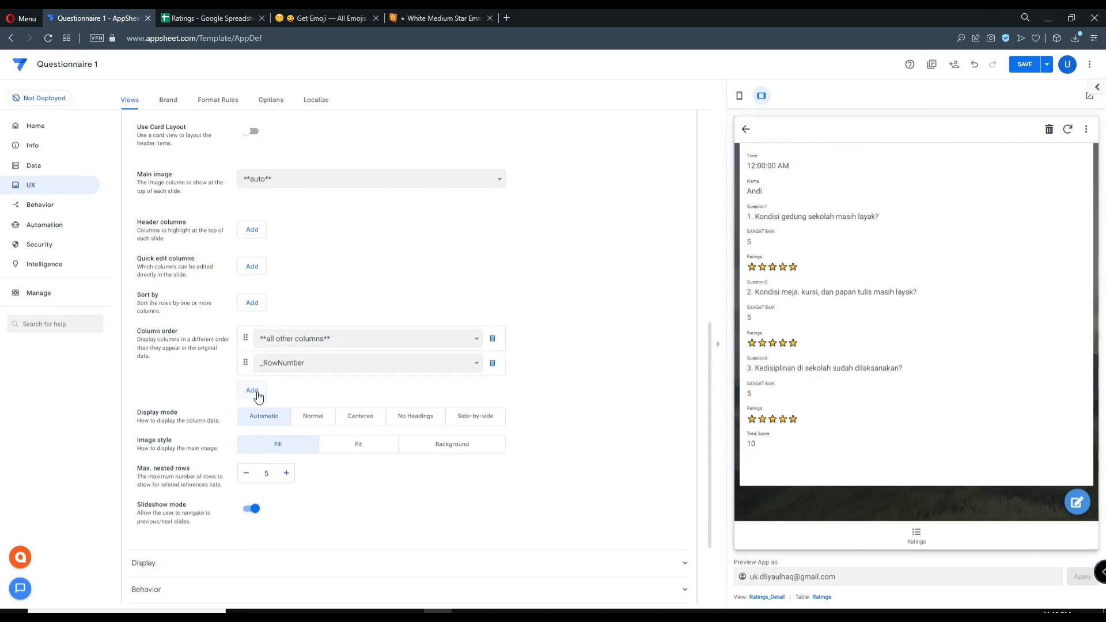
click(256, 393)
click(255, 418)
click(256, 441)
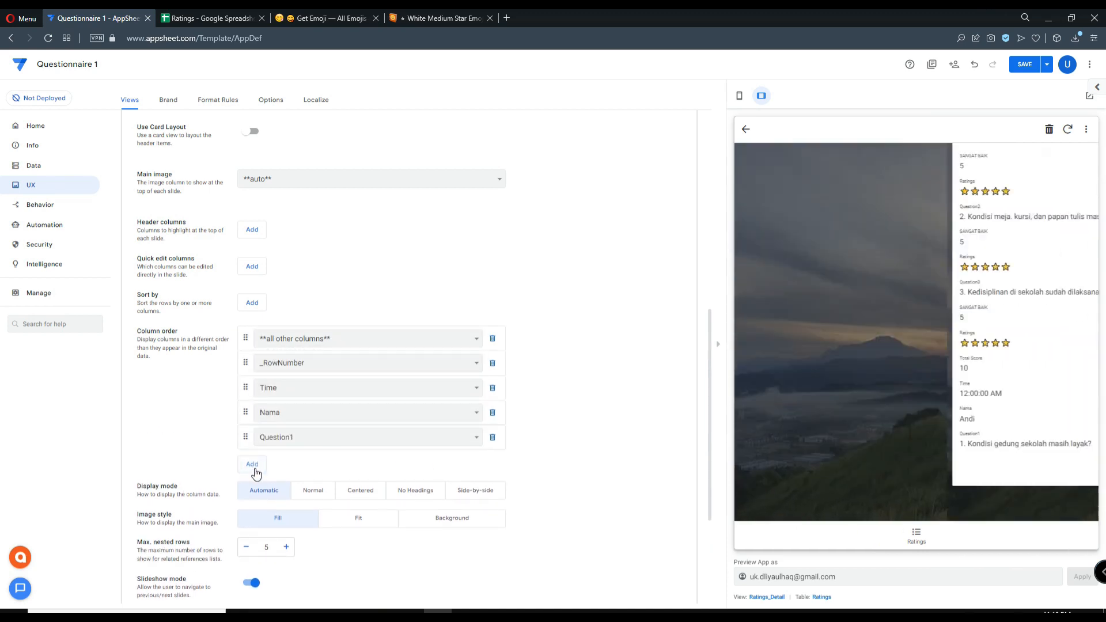
click(257, 465)
click(256, 489)
click(257, 514)
click(255, 541)
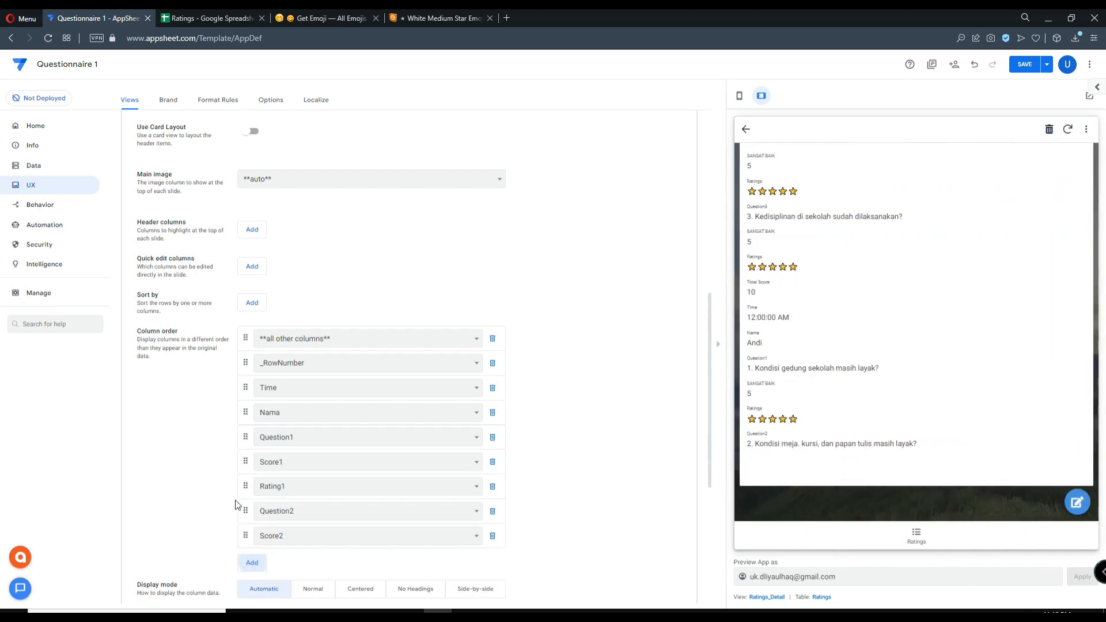
scroll(243, 503, down, 4)
click(251, 337)
click(256, 357)
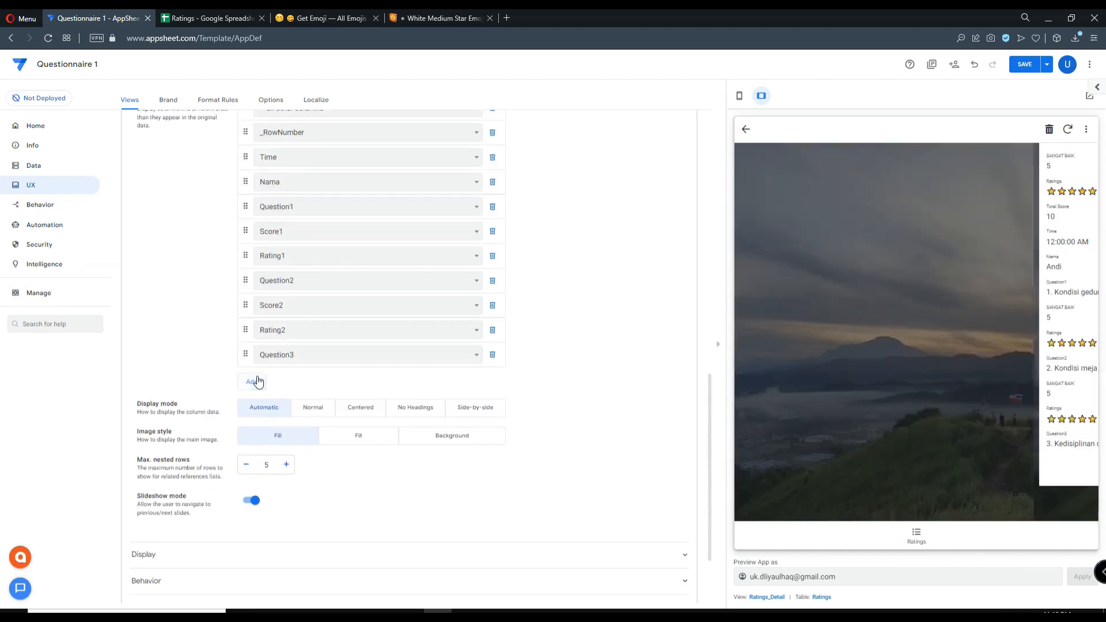
click(256, 382)
click(256, 407)
click(253, 432)
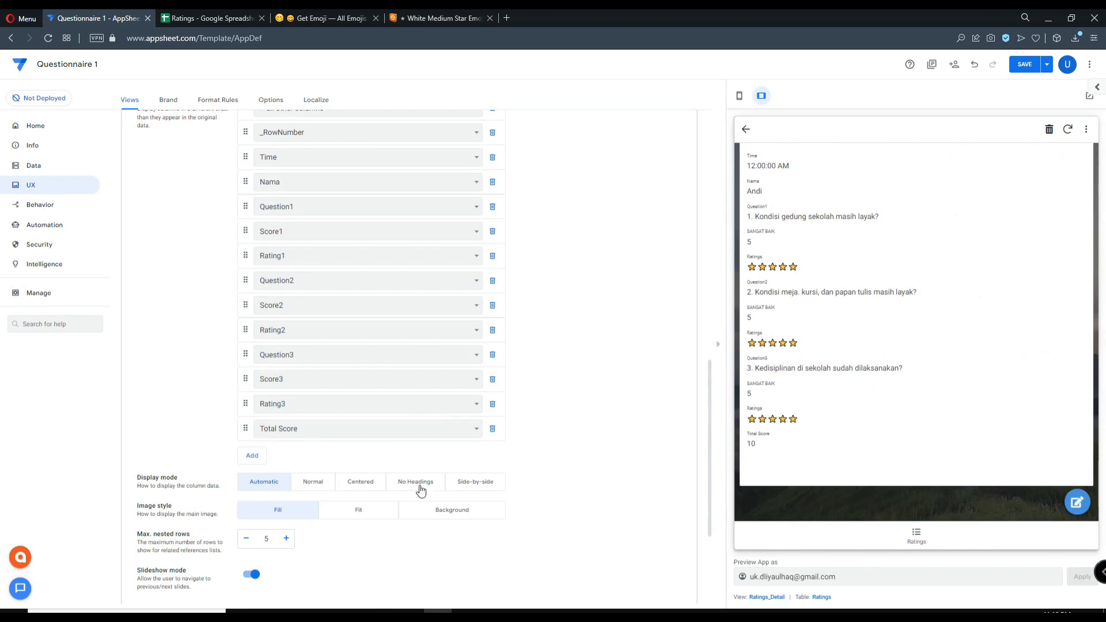
Set the Ratings_Detail display mode to Side-by-side and remove the three score, **all other columns** and _RowNumber entries from its column order
click(471, 486)
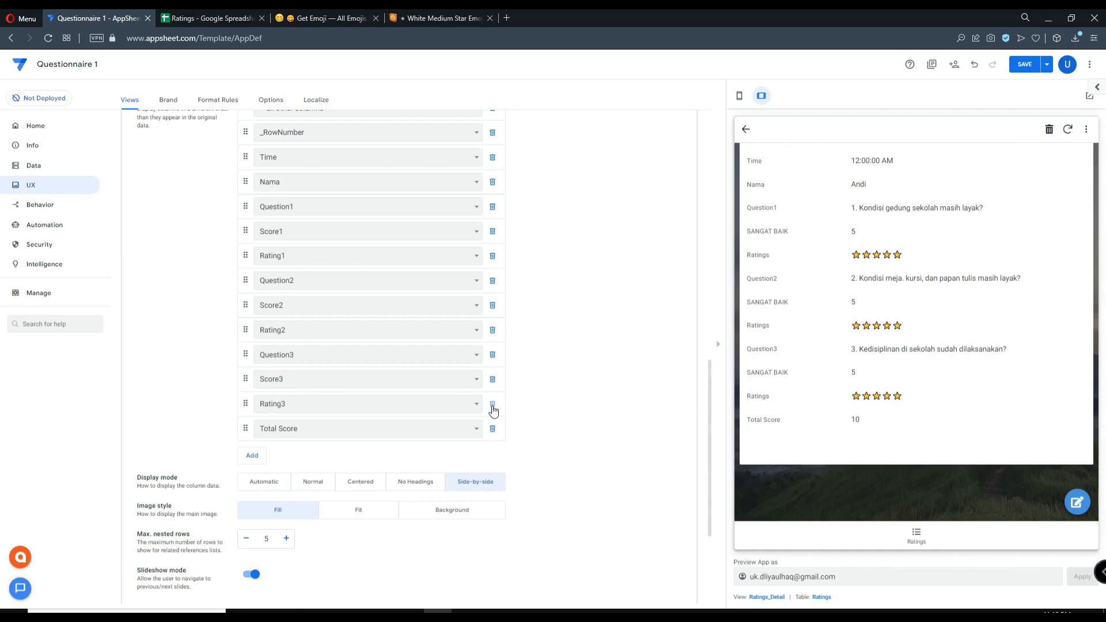
click(493, 381)
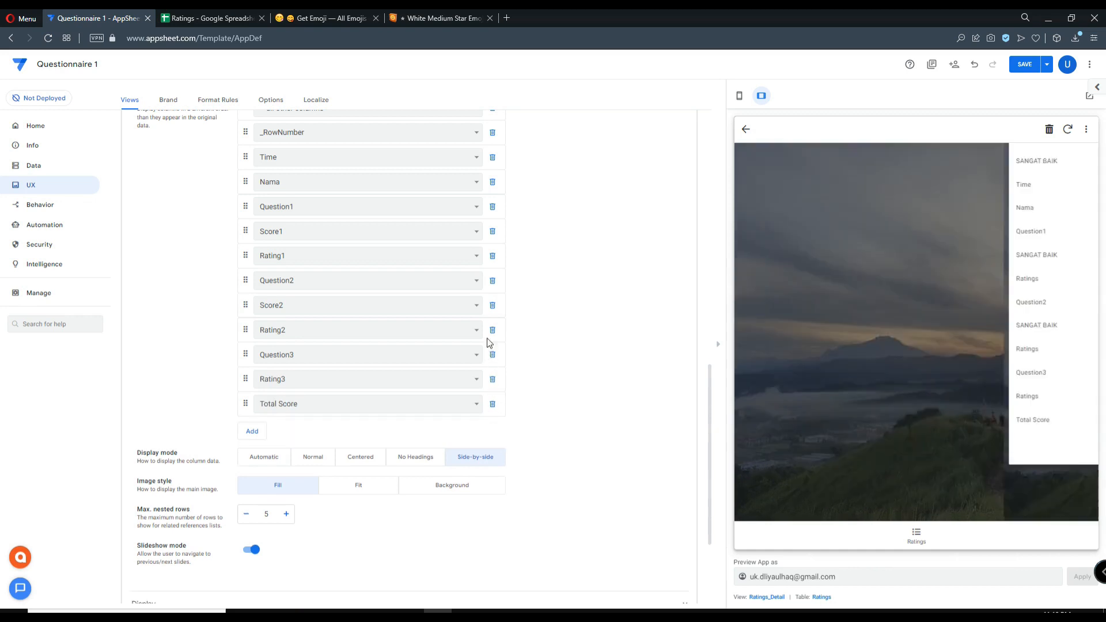
click(493, 306)
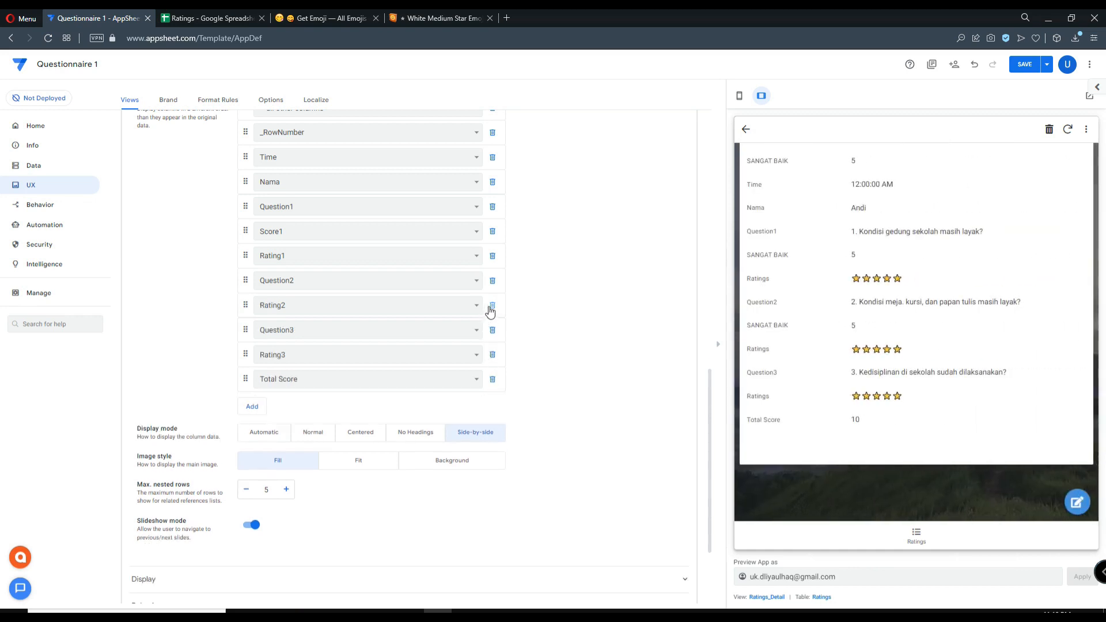
click(492, 231)
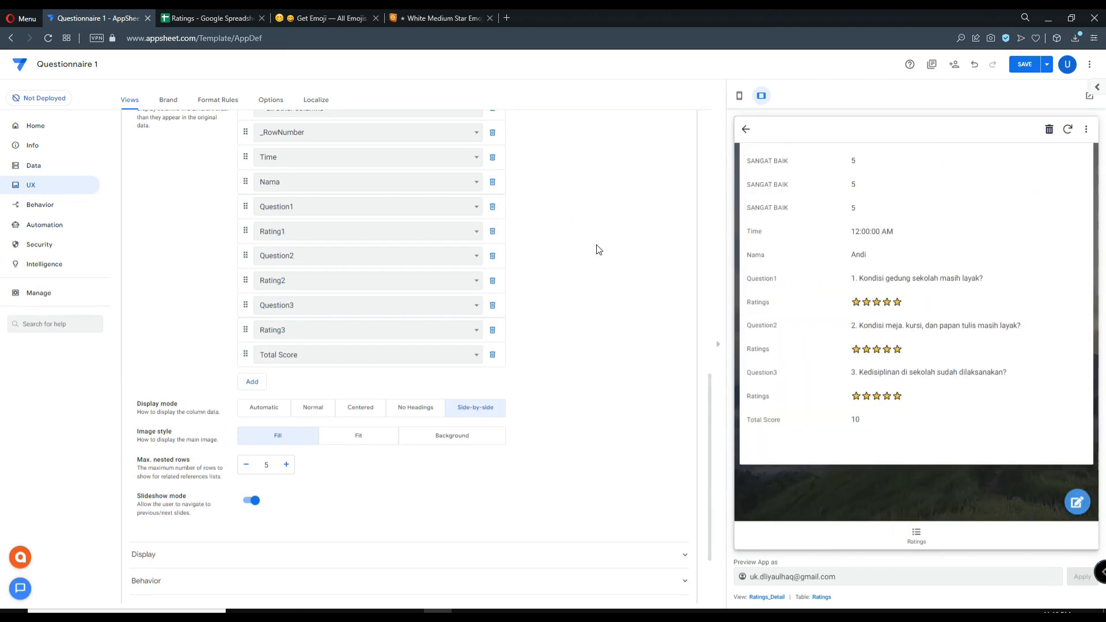
scroll(427, 164, up, 2)
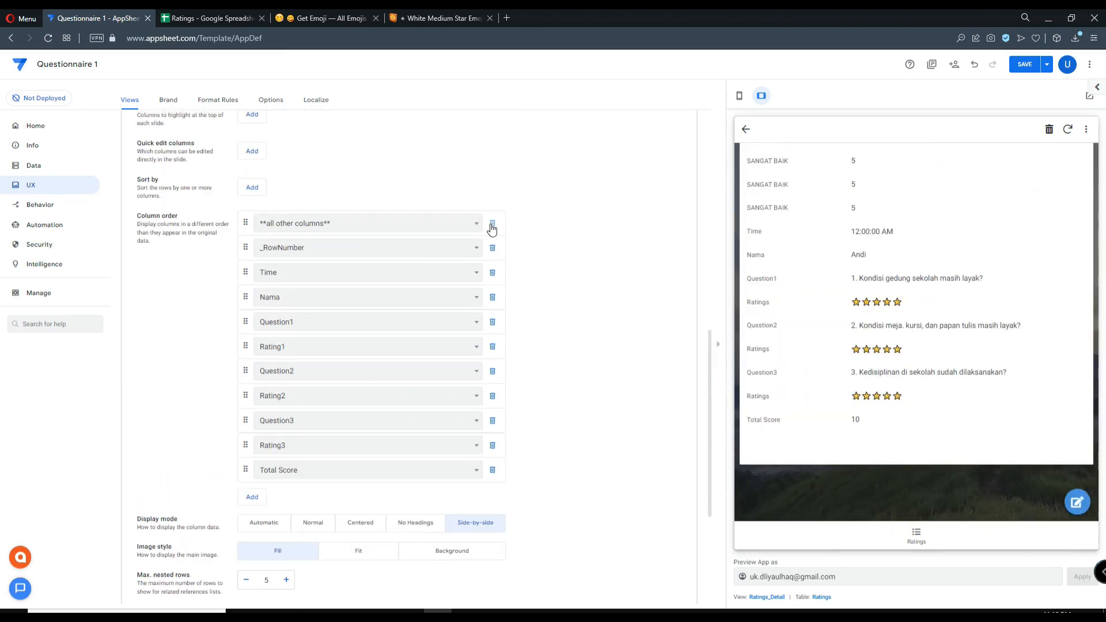
click(492, 223)
click(492, 223)
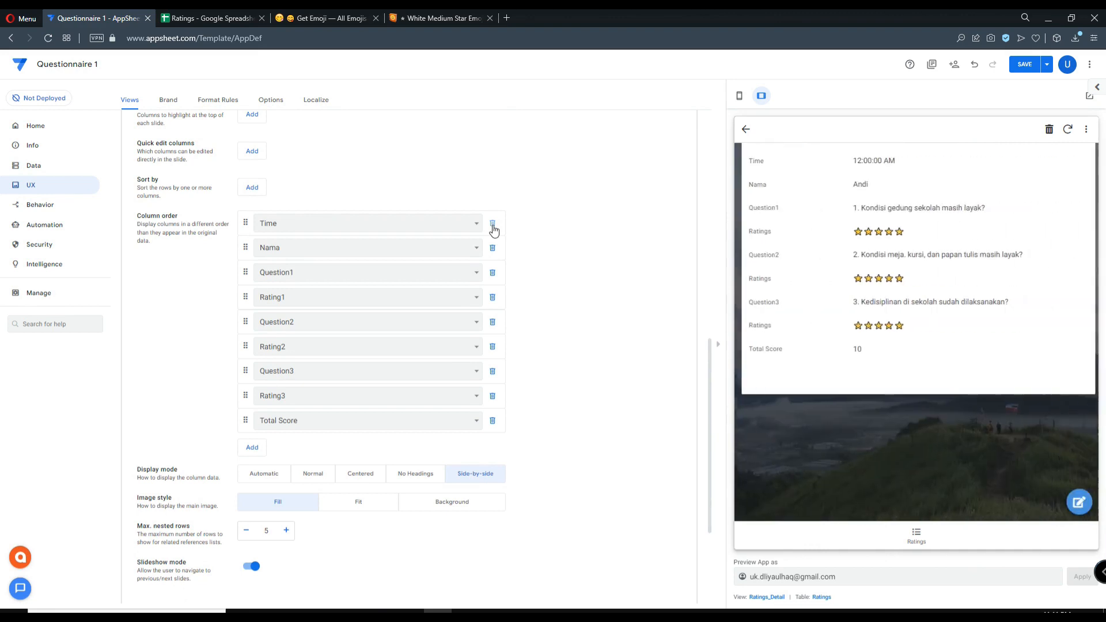
Save the app and return the preview to the Ratings table
click(1019, 68)
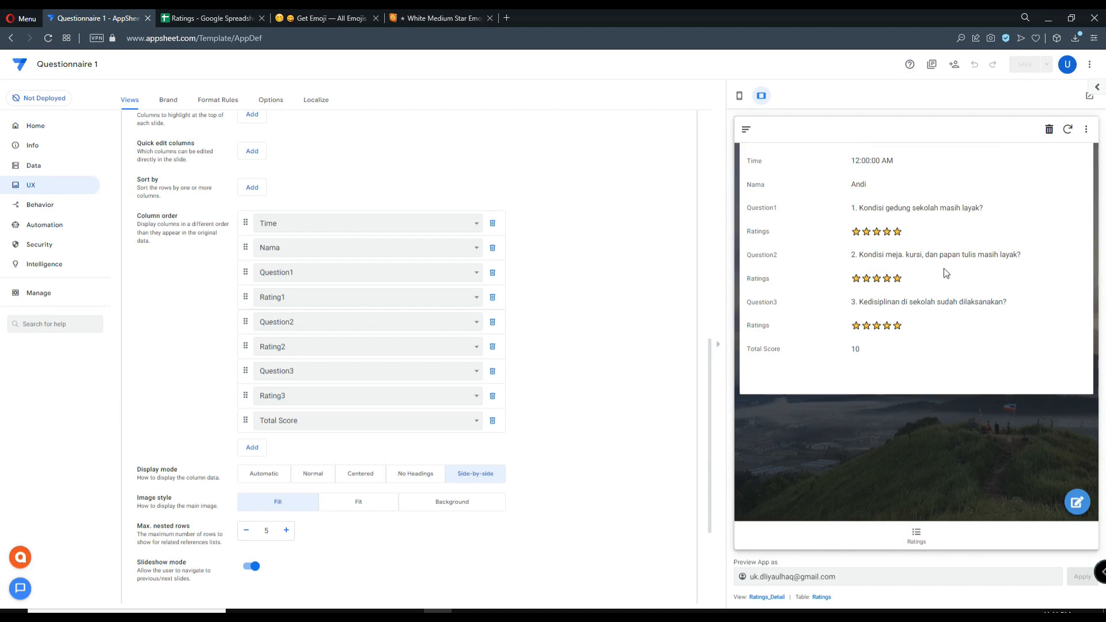
click(921, 536)
click(966, 180)
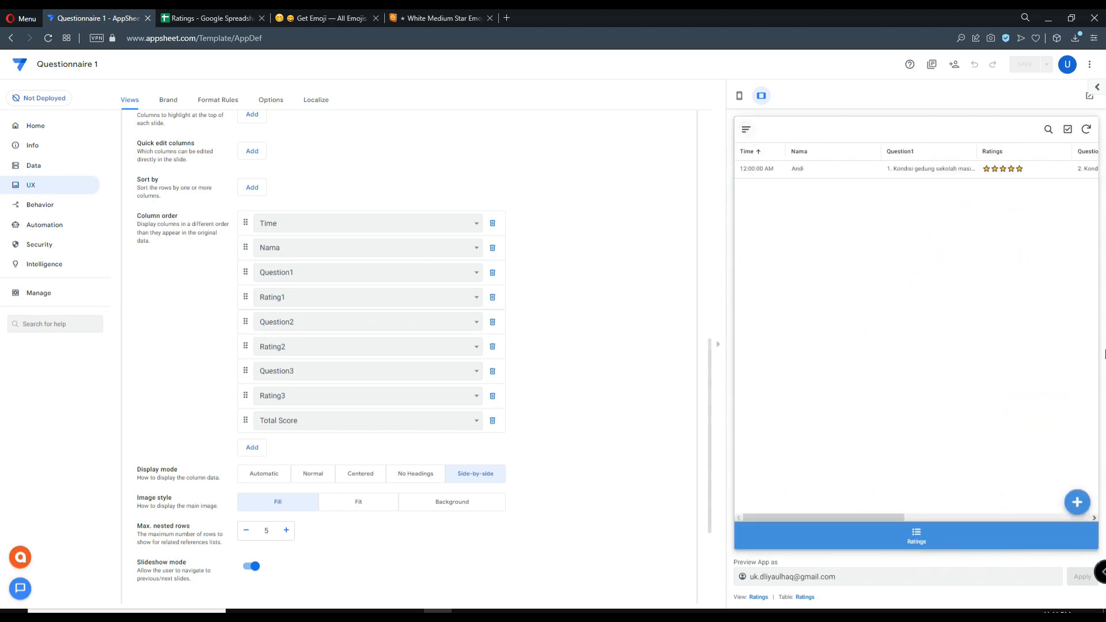
Start a new Ratings record, choose "1. Kondisi gedung sekolah masih layak?" for Question1, enter the respondent's name, and set Score1 to 3
click(1077, 502)
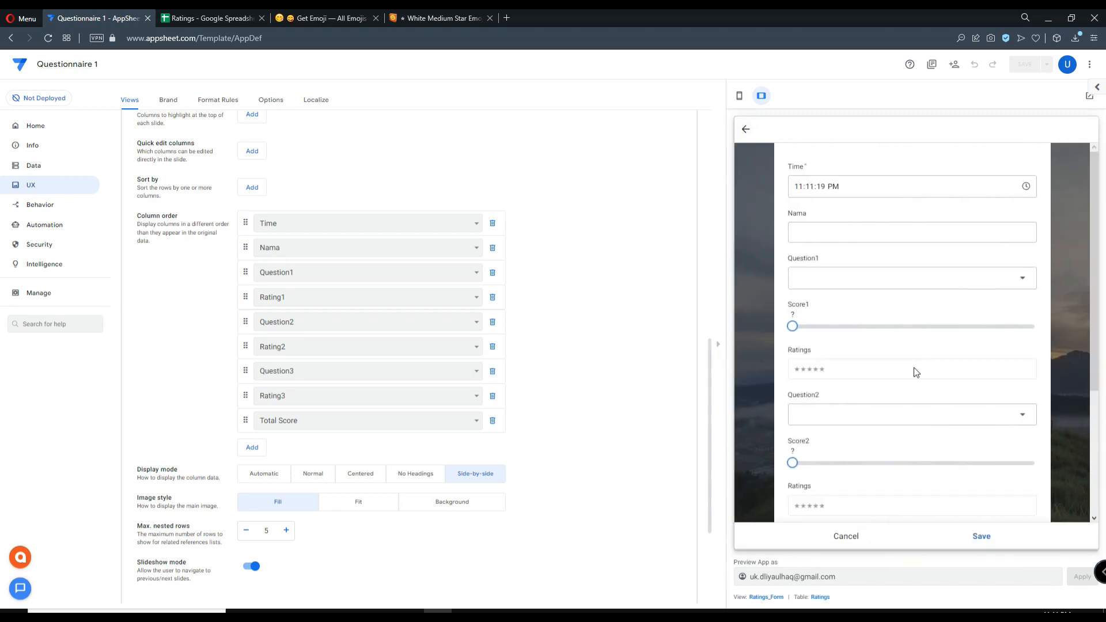
click(866, 280)
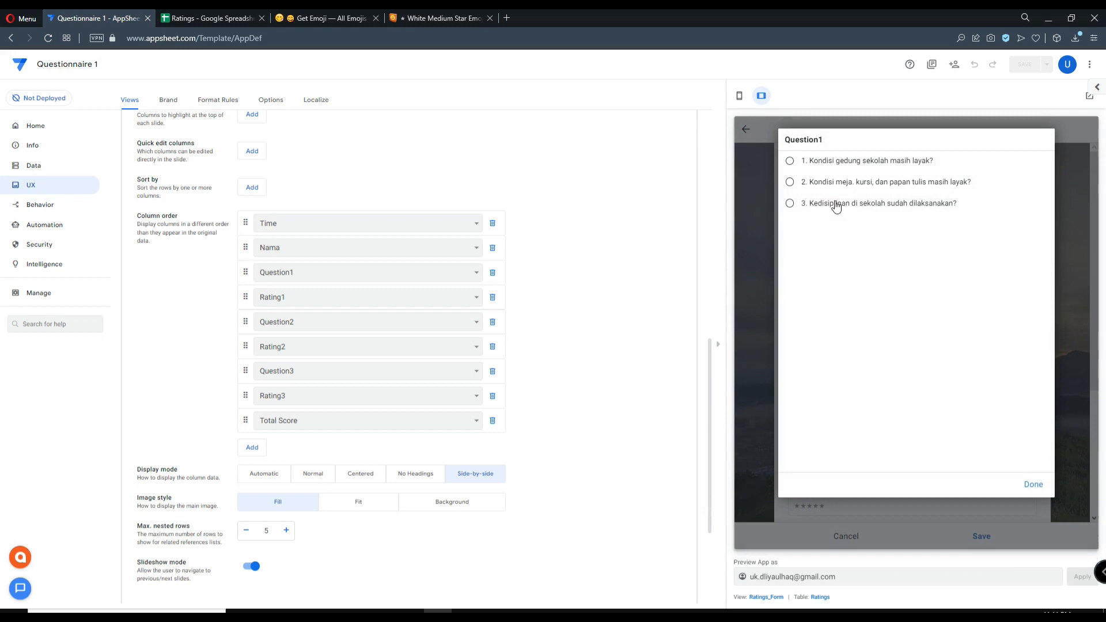
click(838, 160)
click(875, 233)
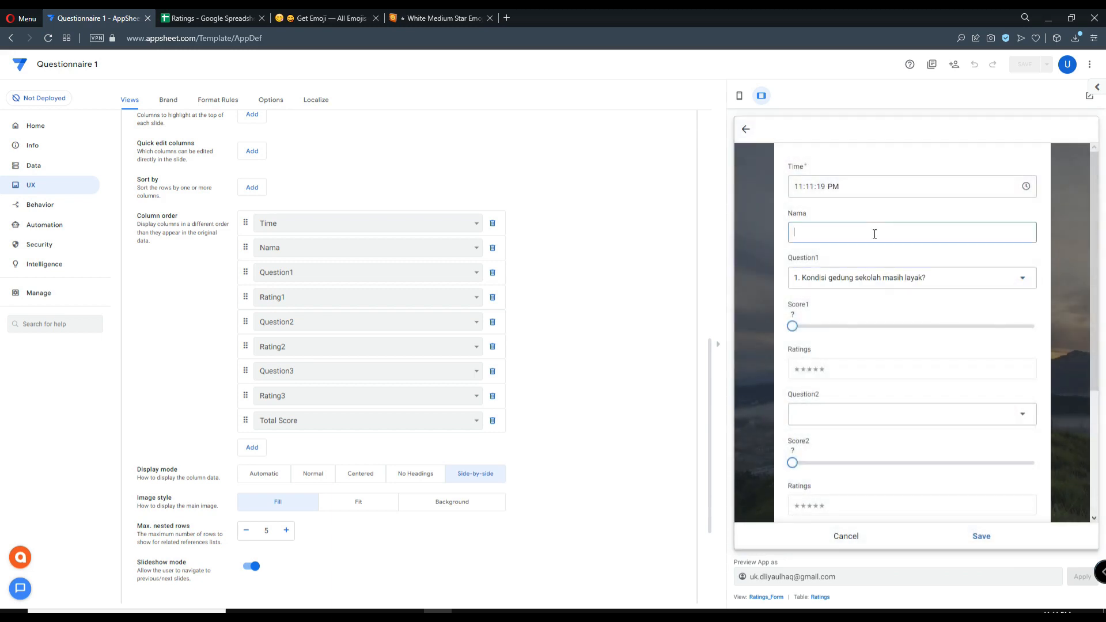
key(Caps_Lock)
text(B)
key(Caps_Lock)
text(udi)
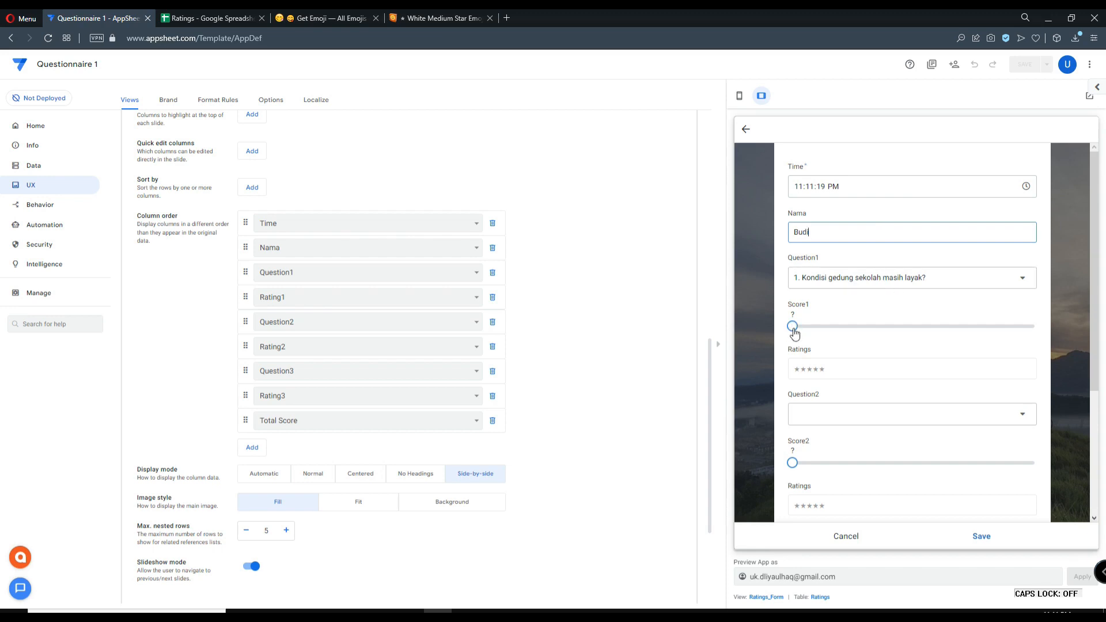
click(884, 327)
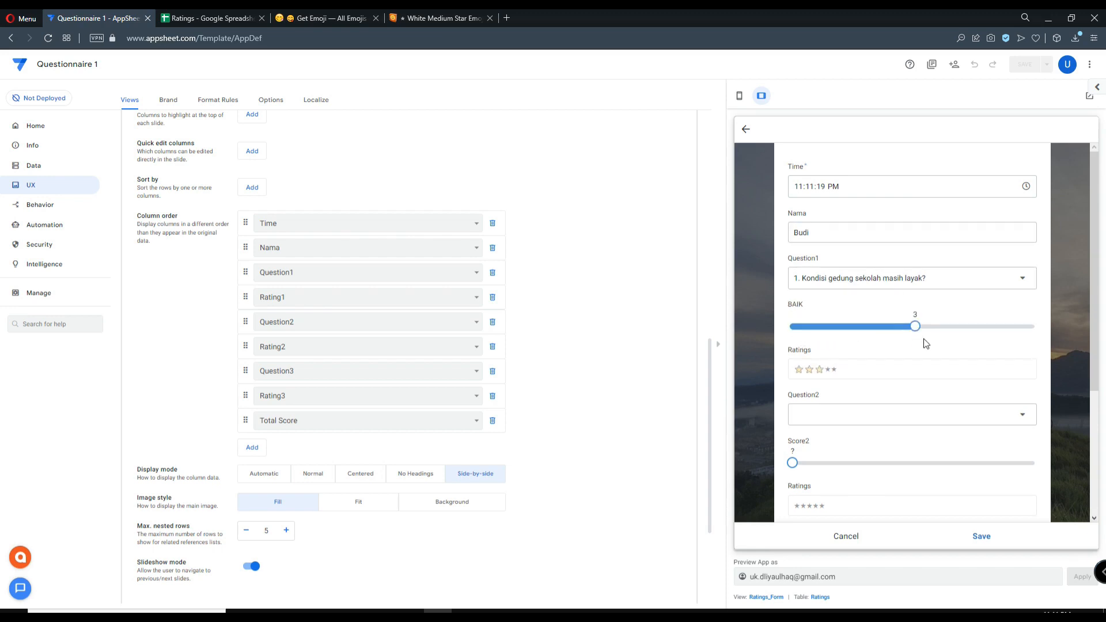
Choose "2. Kondisi meja. kursi, dan papan tulis masih layak?" for Question2 and set Score2 to 3
scroll(925, 342, down, 1)
click(926, 357)
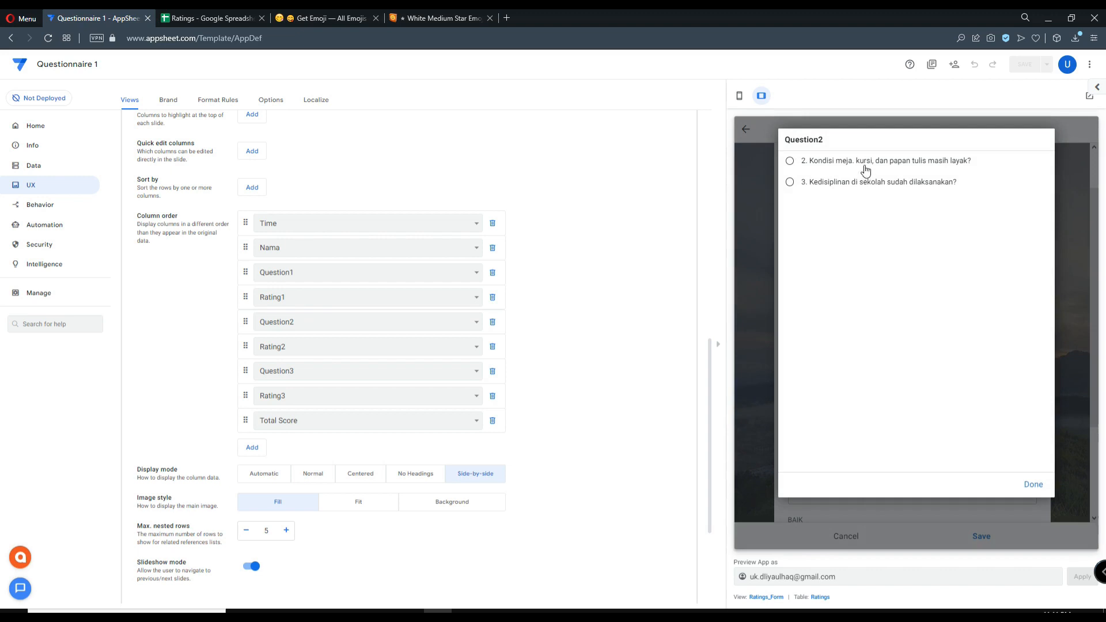
click(865, 167)
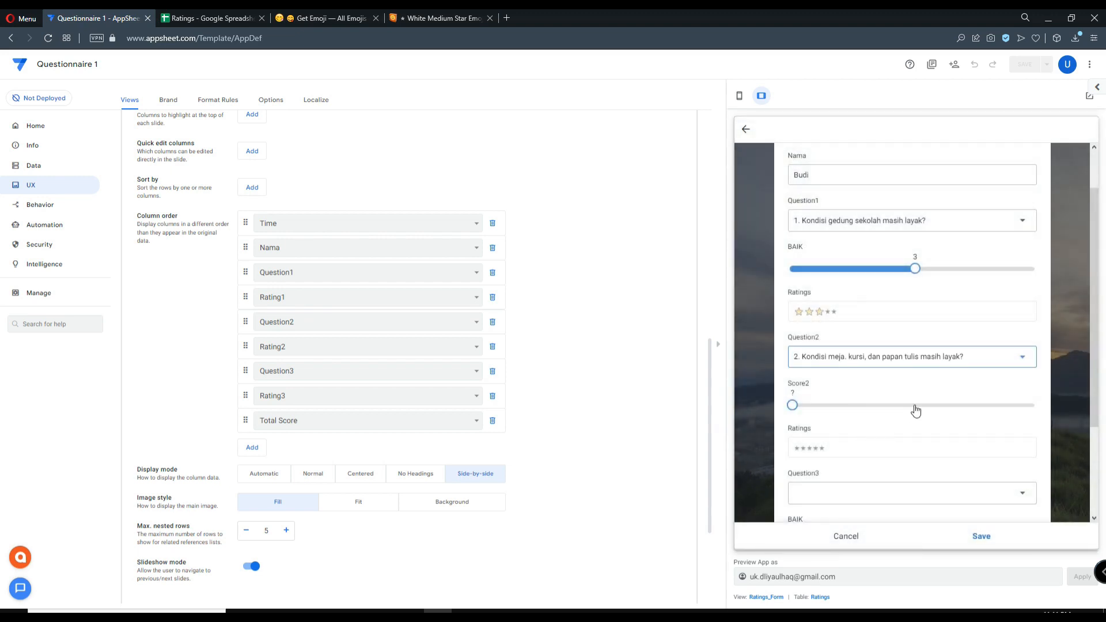
click(915, 407)
Choose "3. Kedisiplinan di sekolah sudah dilaksanakan?" for Question3 and set its score to 1
scroll(907, 407, down, 2)
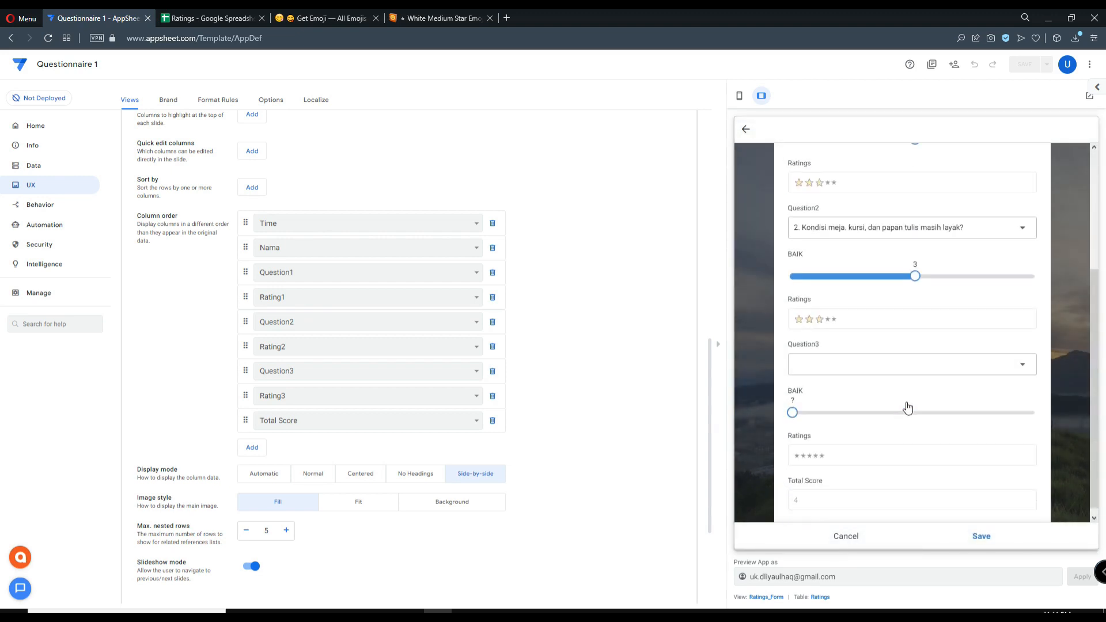
click(870, 360)
click(818, 164)
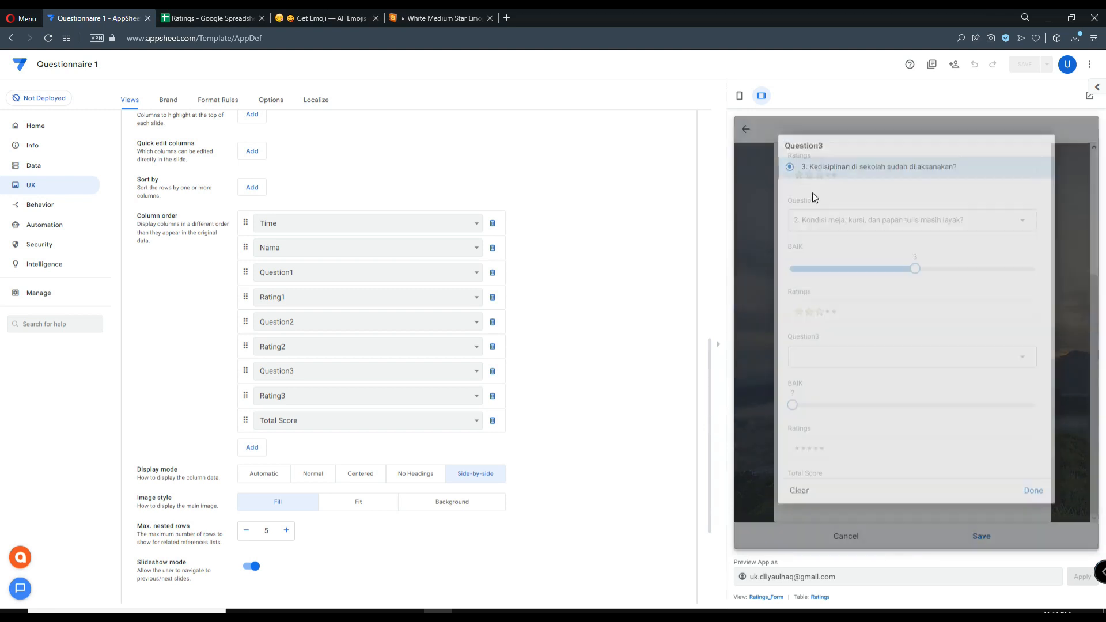
click(828, 404)
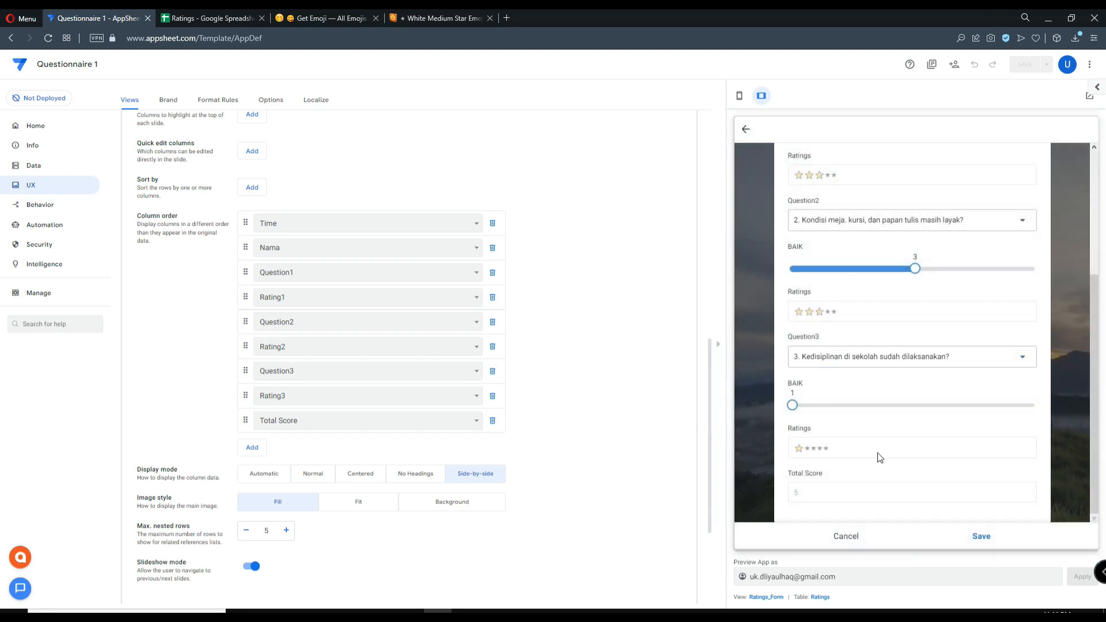
Save the new Ratings record, check a saved entry in the detail view, and return to the Ratings table
scroll(981, 496, up, 3)
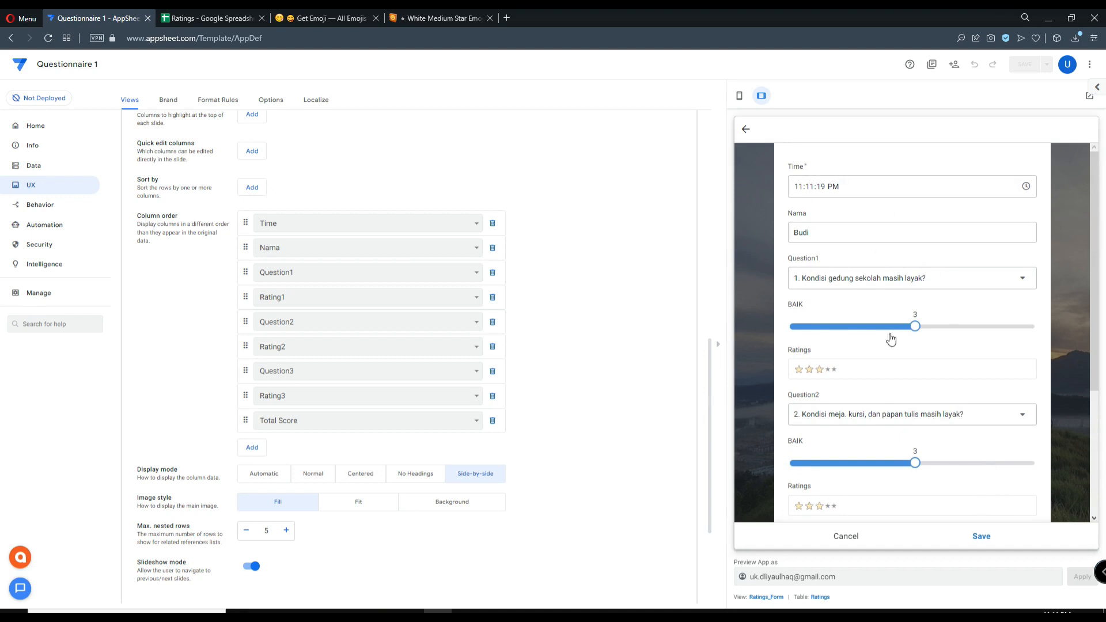
click(981, 537)
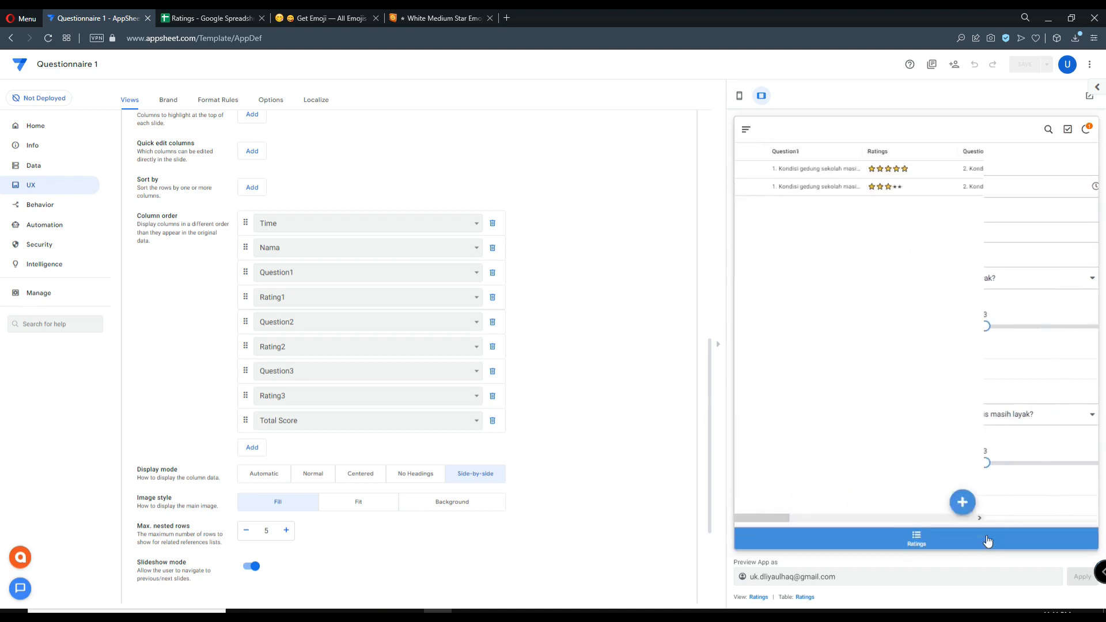
drag(893, 516, 833, 514)
click(920, 186)
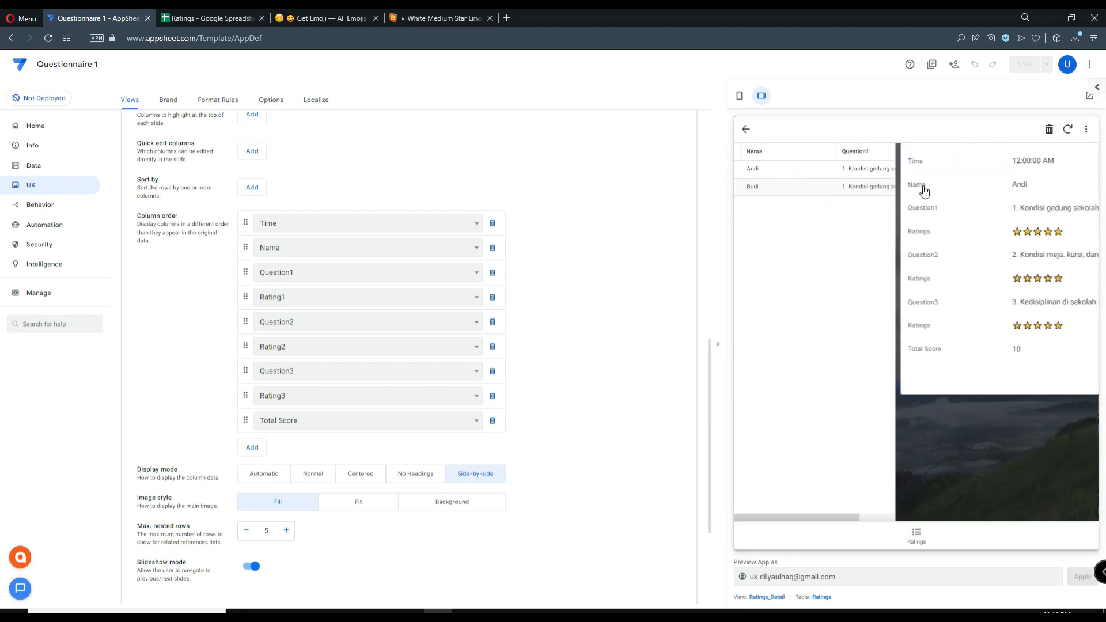
click(743, 130)
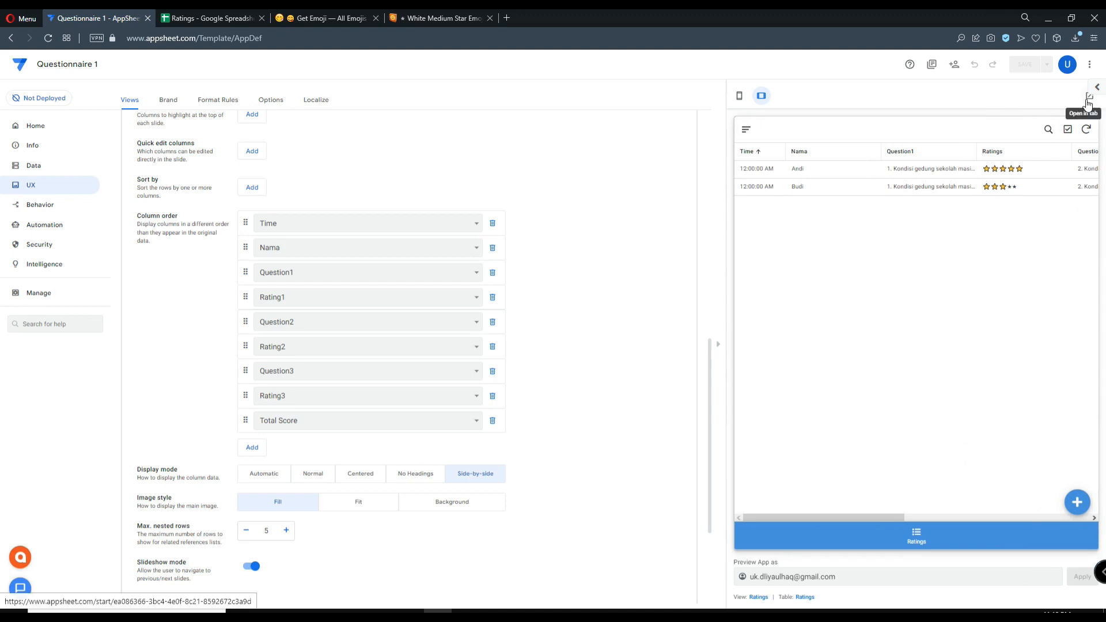
Open the app in its own browser tab, show the Ratings table, and enlarge the page
click(1089, 95)
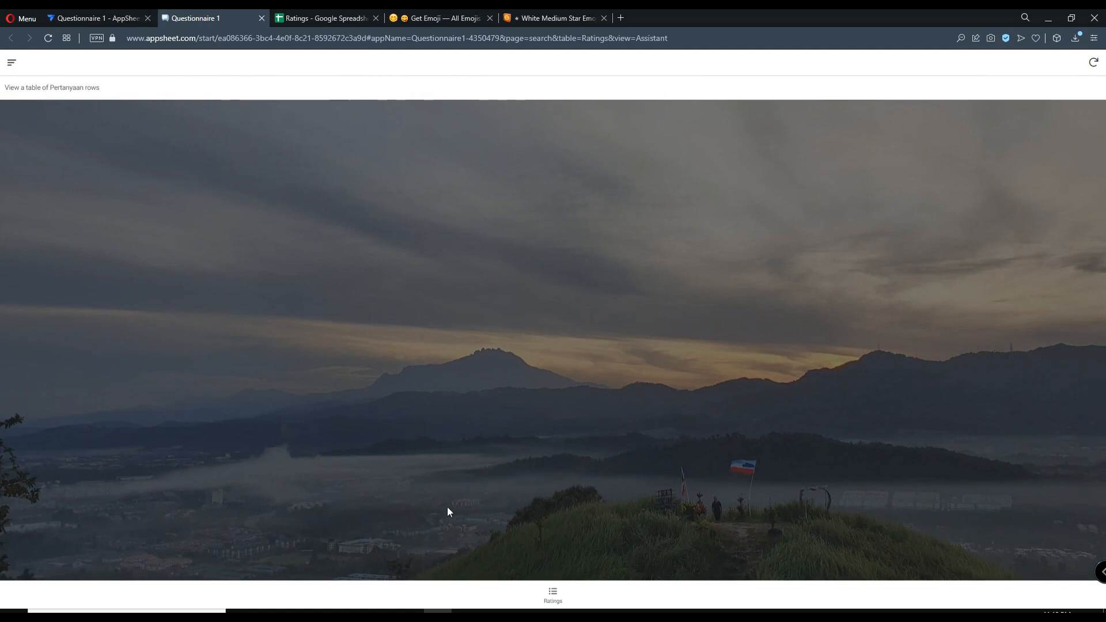
click(553, 599)
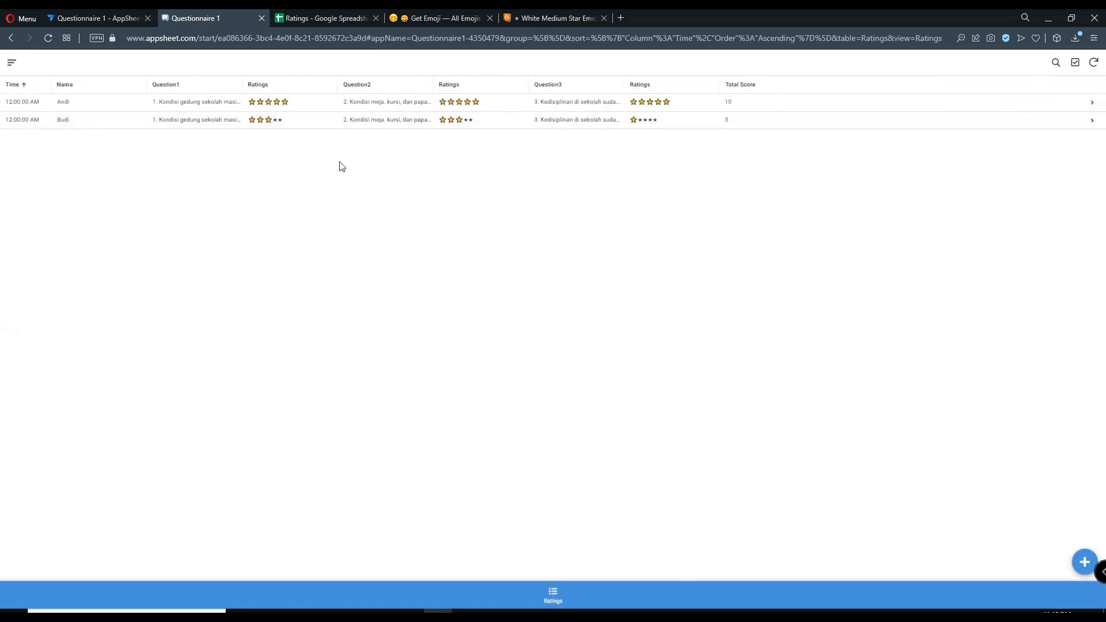
key(ctrl+plus)
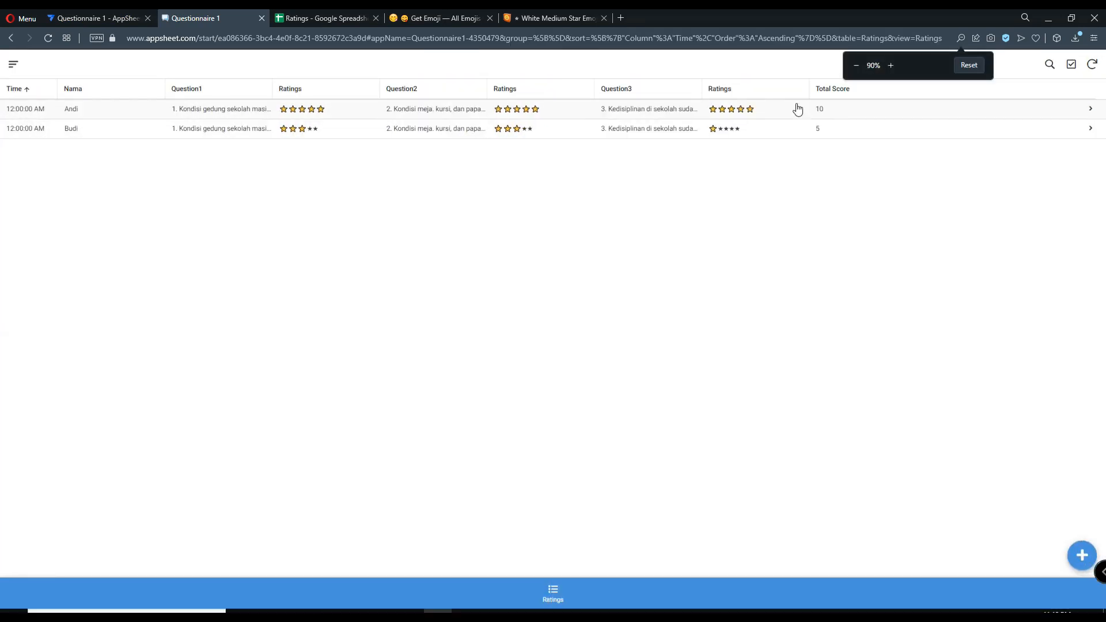
key(ctrl+plus)
key(ctrl+plus)
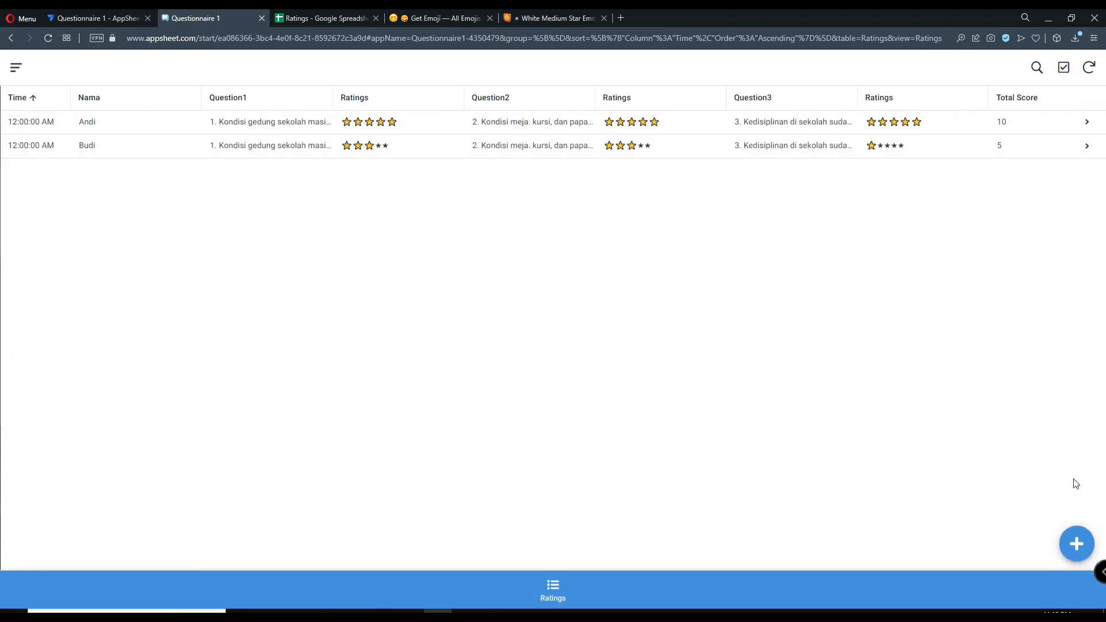
Start a new Ratings record and enter the respondent's name in Nama
click(1077, 543)
click(583, 202)
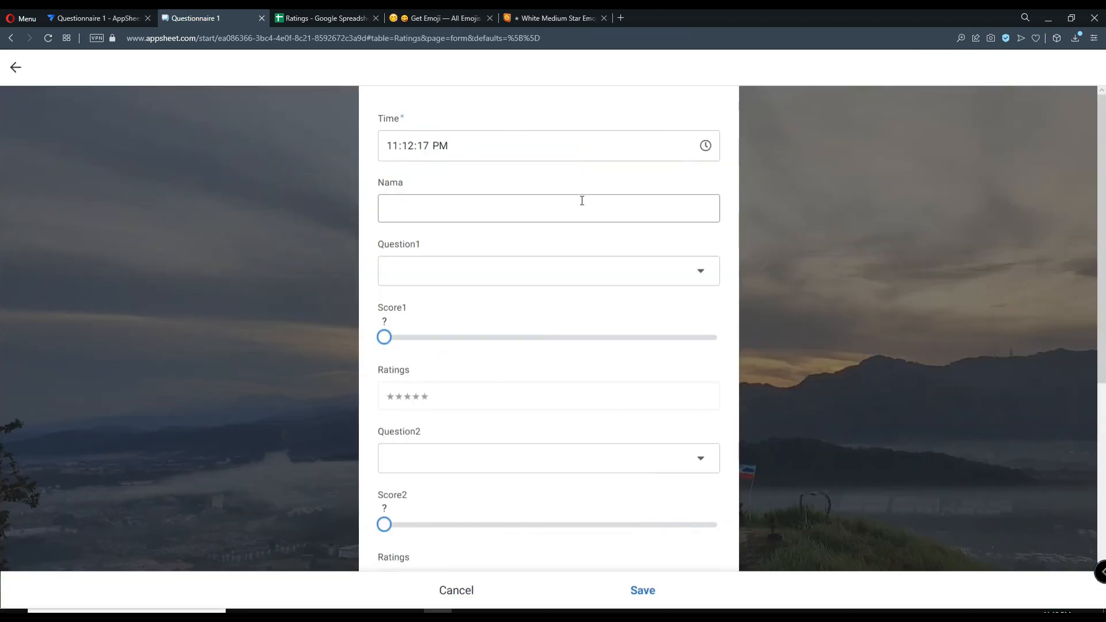
key(Caps_Lock)
text(W)
key(Caps_Lock)
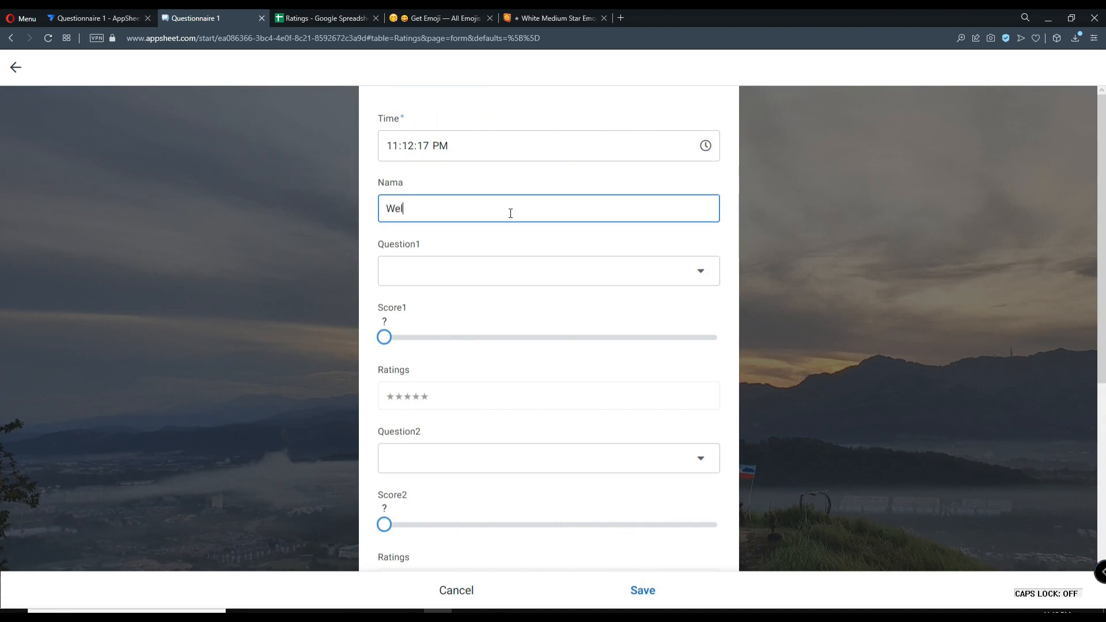
Choose "1. Kondisi gedung sekolah masih layak?" for Question1 and set Score1 to 4
click(494, 276)
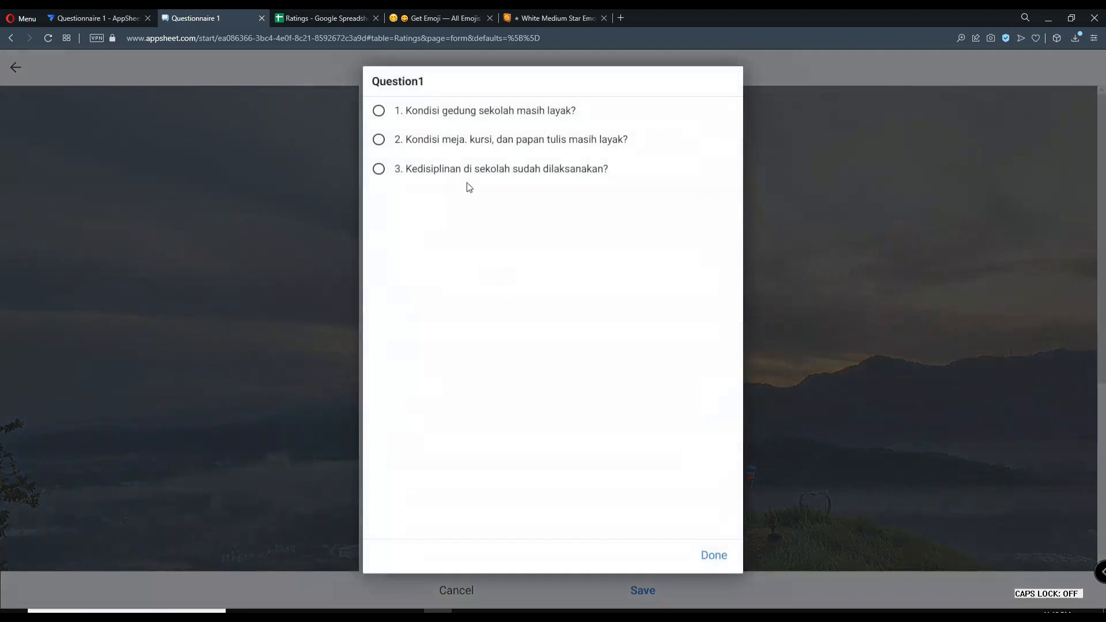
click(445, 116)
scroll(450, 202, down, 2)
drag(384, 222, 662, 235)
Choose "3. Kedisiplinan di sekolah sudah dilaksanakan?" for Question2 and set Score2 to 4
click(519, 346)
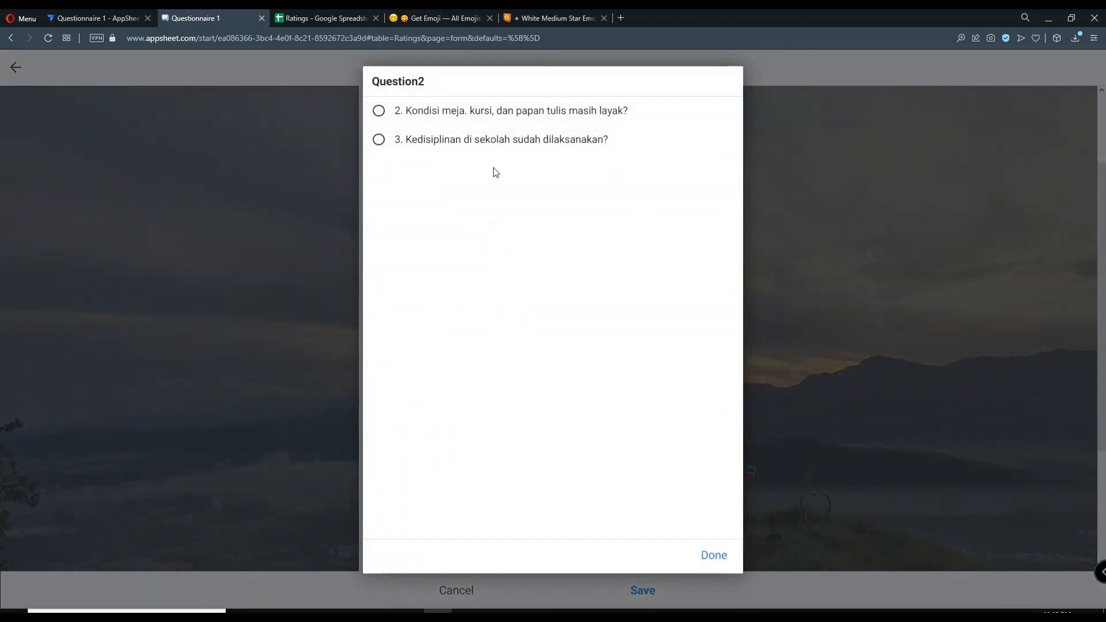
click(498, 118)
scroll(507, 230, down, 2)
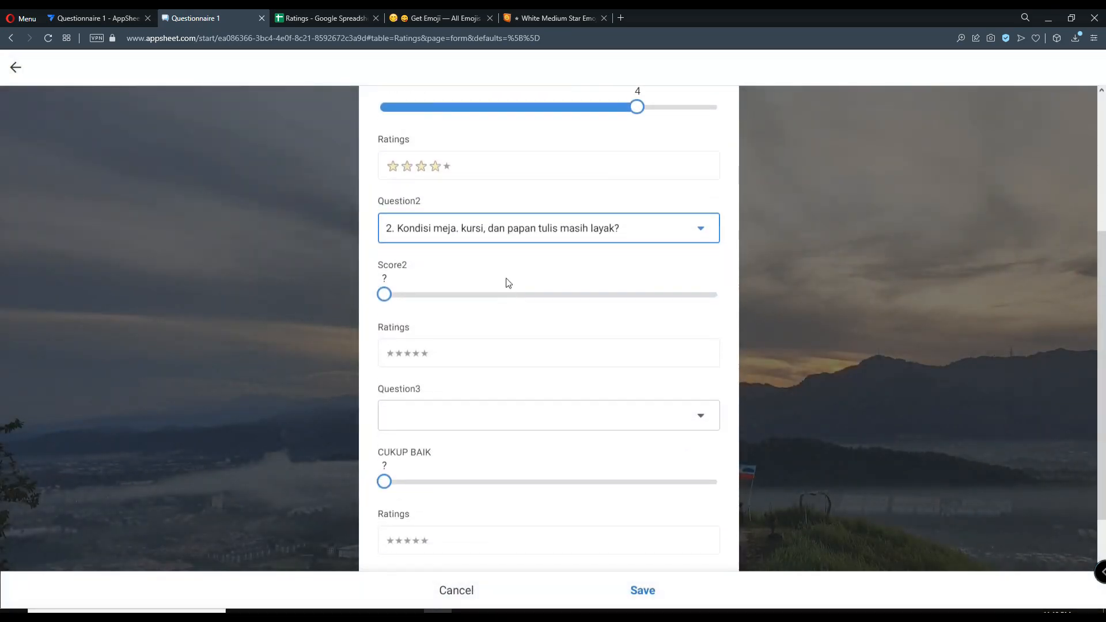
click(510, 241)
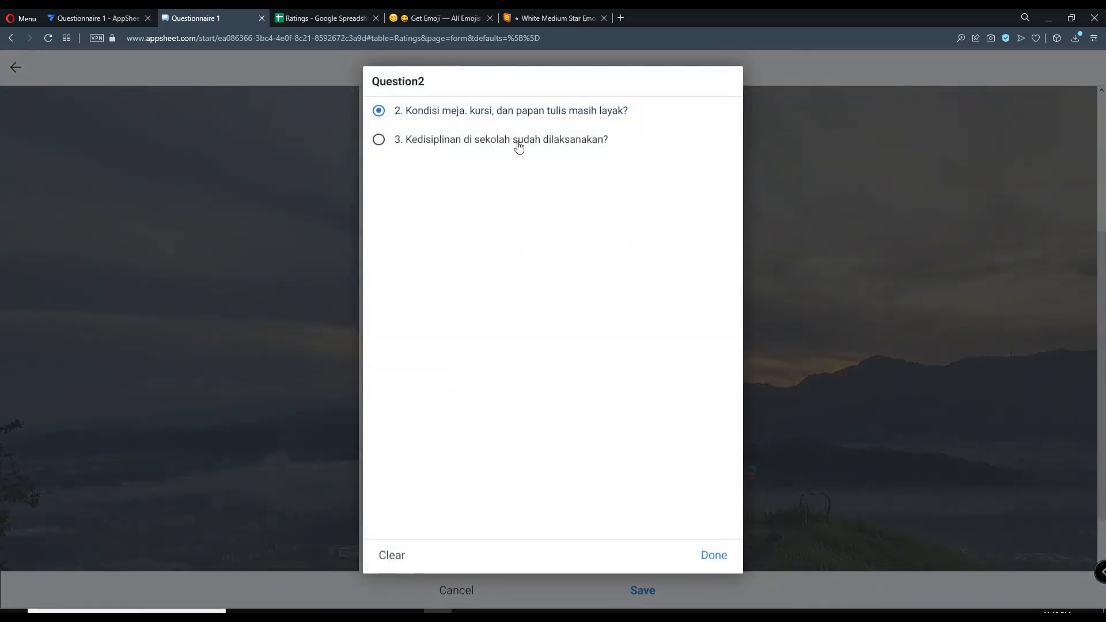
click(519, 148)
drag(483, 295, 599, 294)
Choose "2. Kondisi meja. kursi, dan papan tulis masih layak?" for Question3 and set its score to 4
scroll(540, 375, down, 2)
click(539, 348)
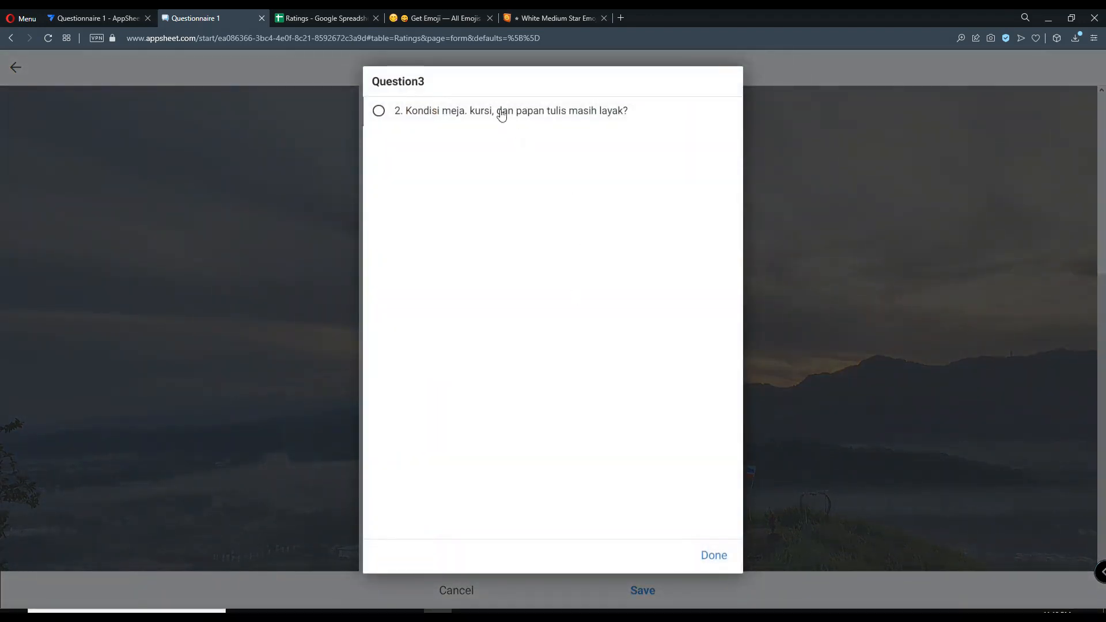
click(502, 112)
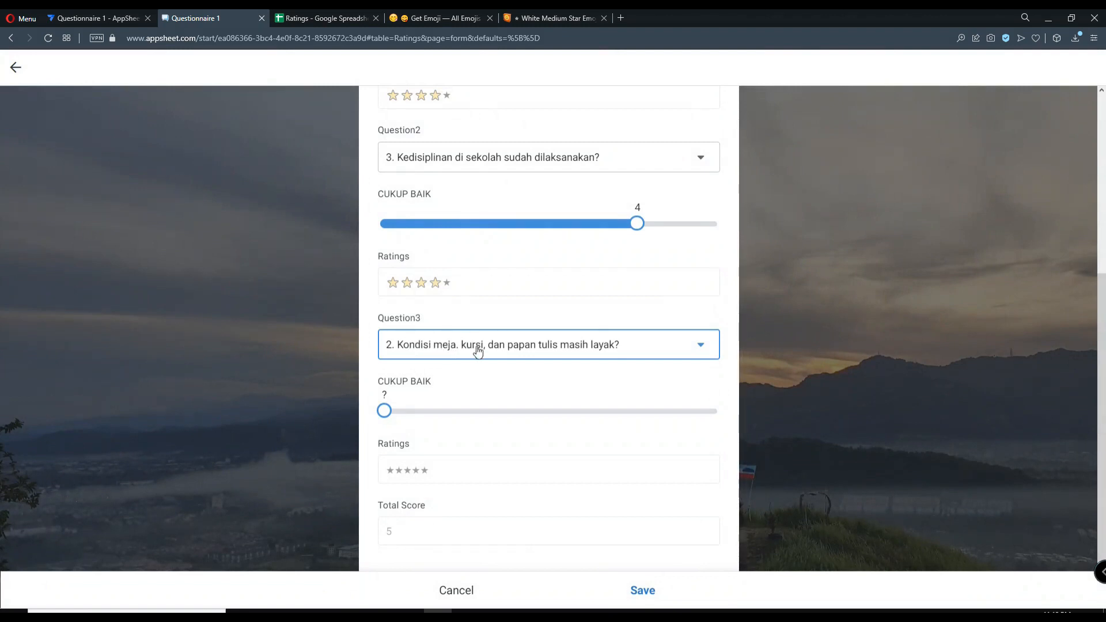
scroll(538, 350, up, 2)
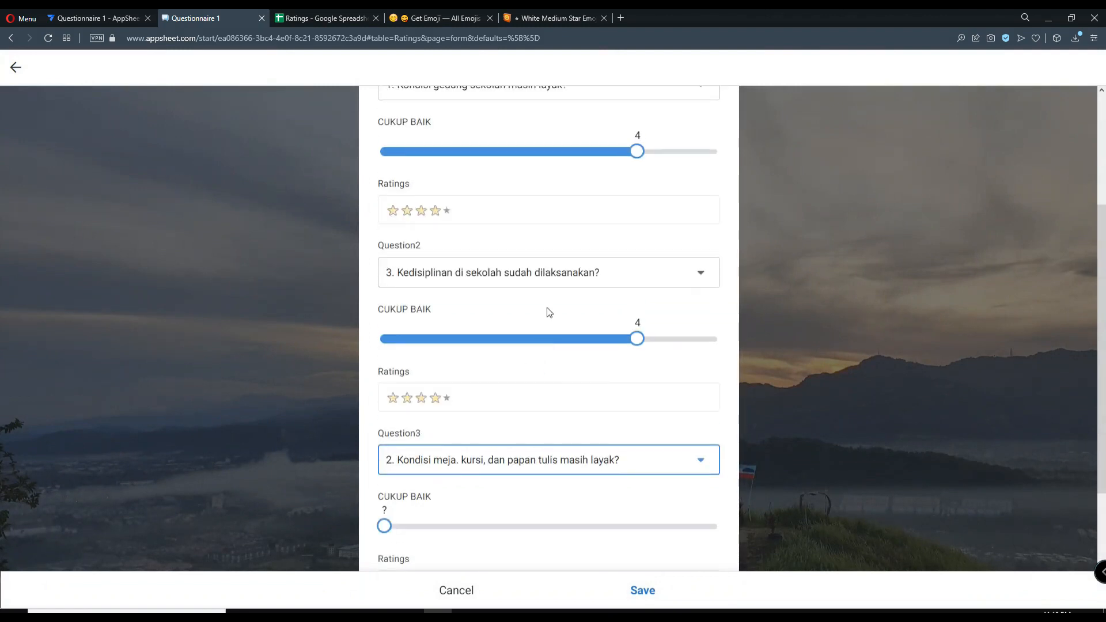
scroll(519, 297, up, 2)
scroll(466, 288, down, 3)
scroll(460, 295, down, 1)
drag(457, 411, 625, 421)
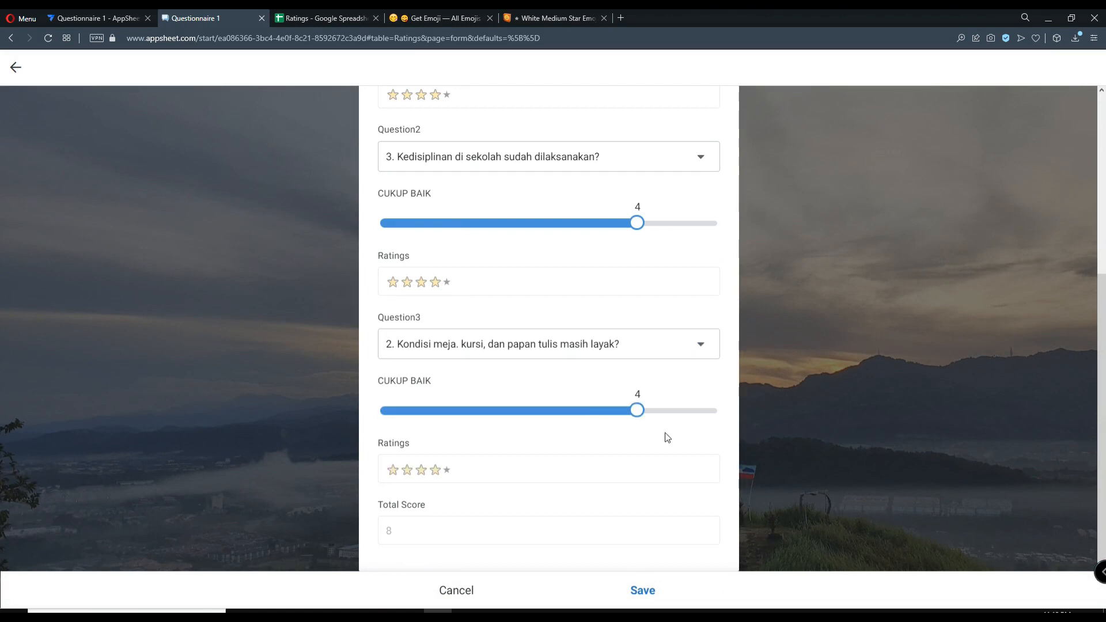
Save the completed Ratings record and sync the app's pending changes
click(645, 590)
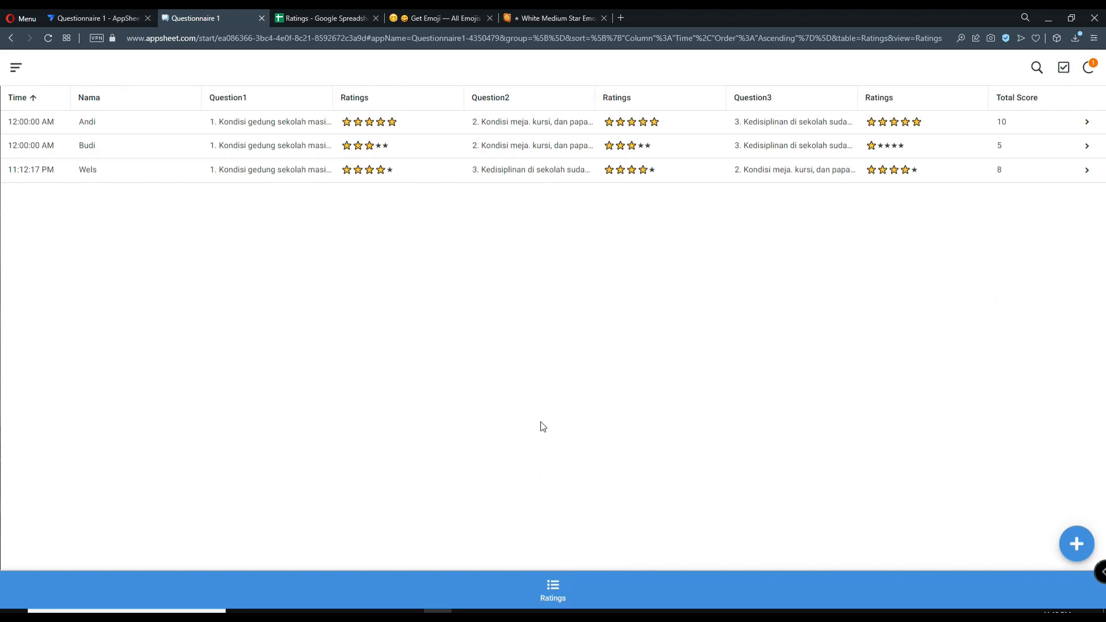
click(1091, 68)
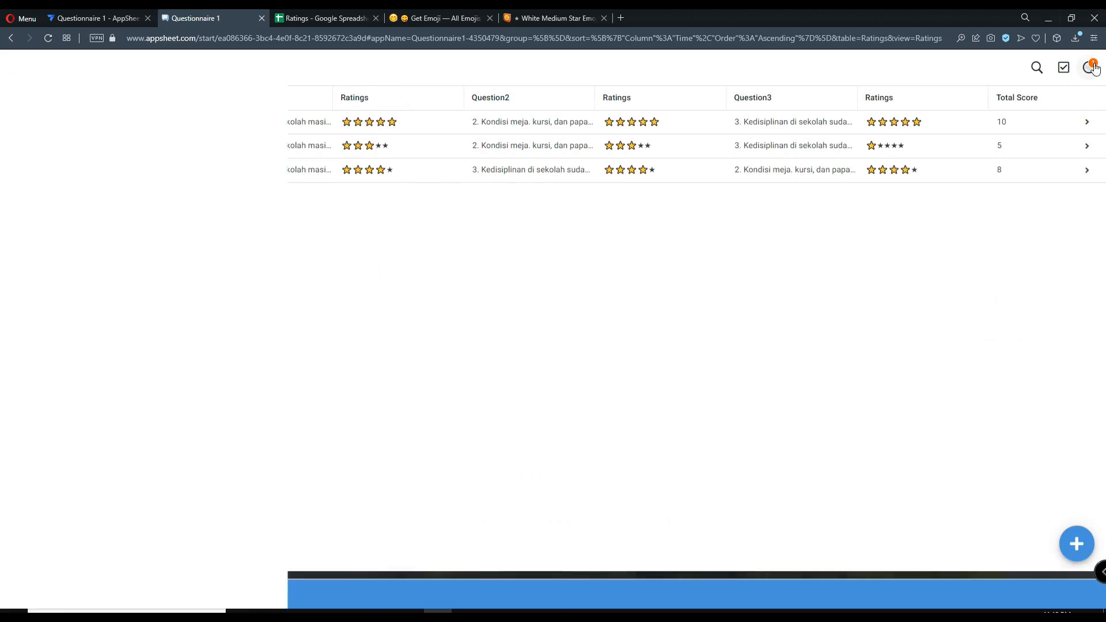